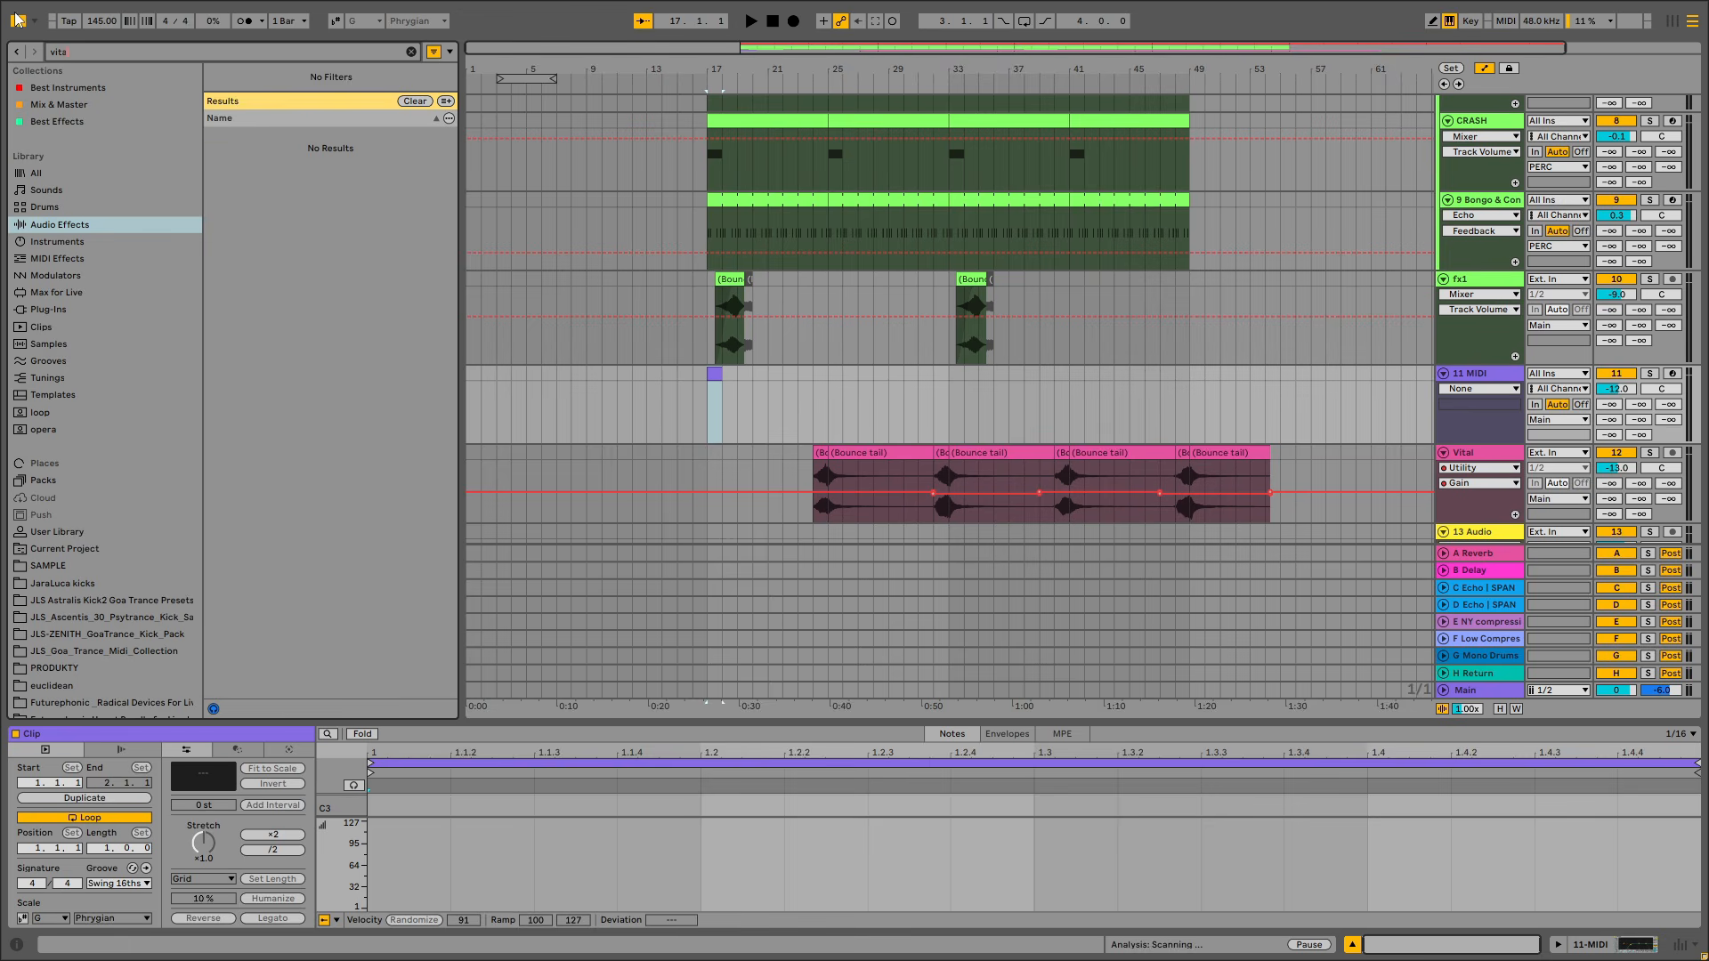
Find Serum 2 among the plug-ins by searching "ser" and load it onto MIDI track 11
click(56, 314)
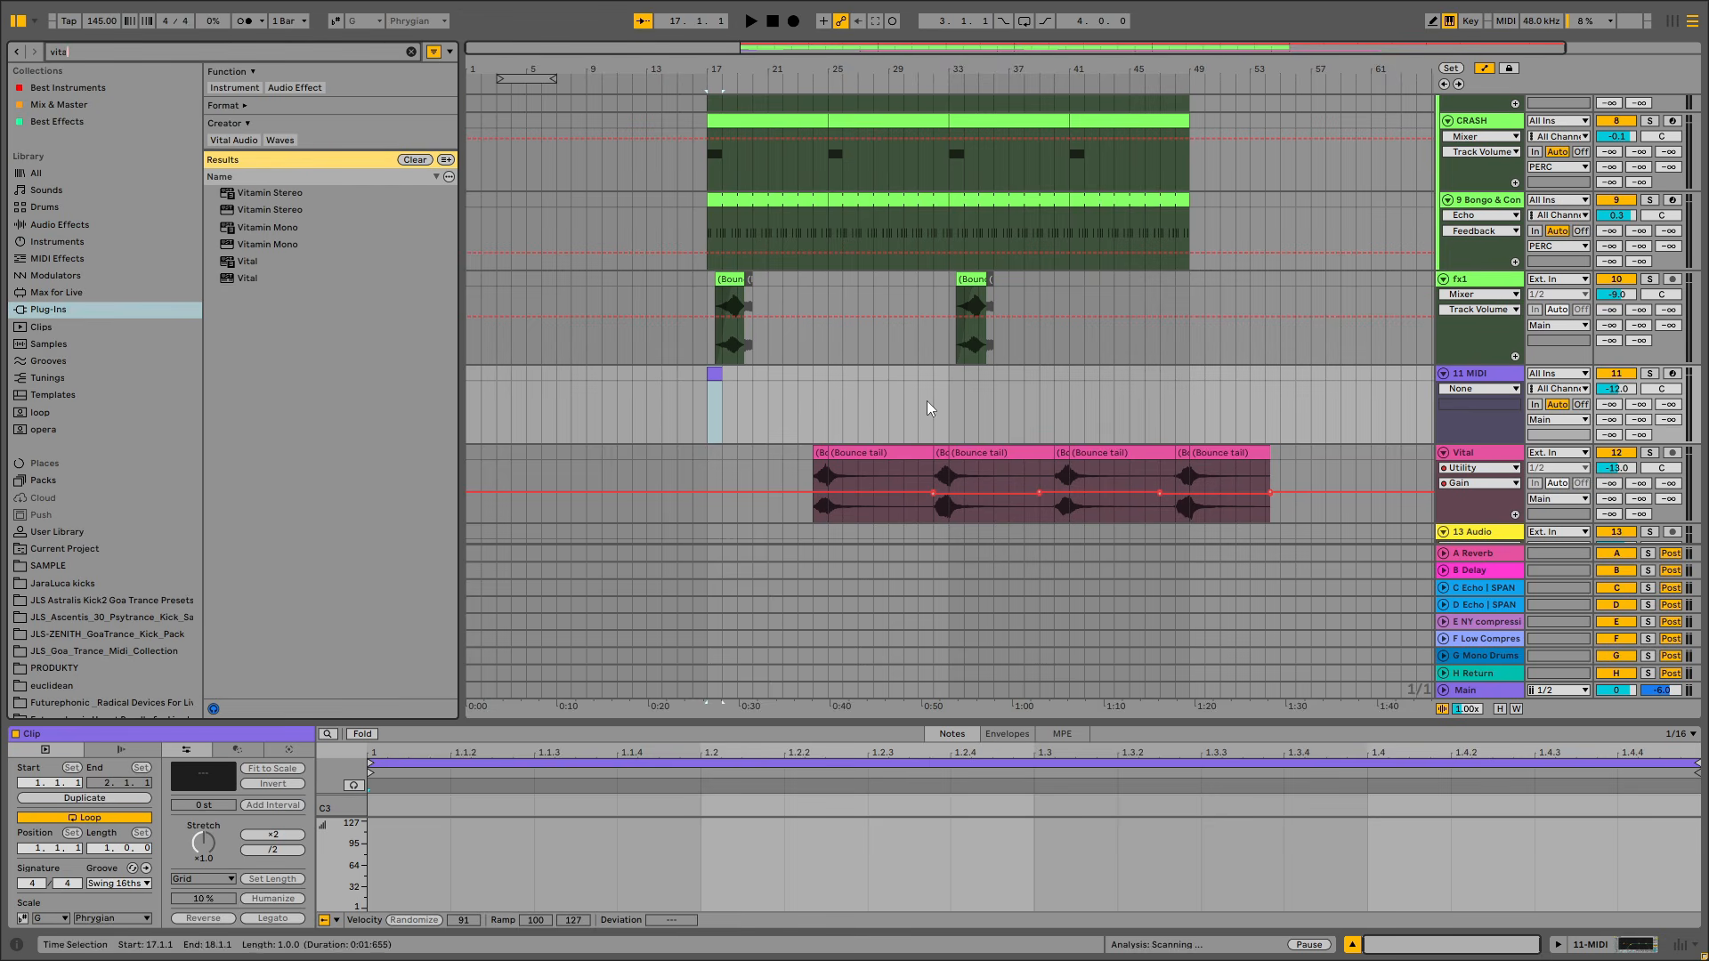
click(1497, 380)
click(87, 51)
text(er)
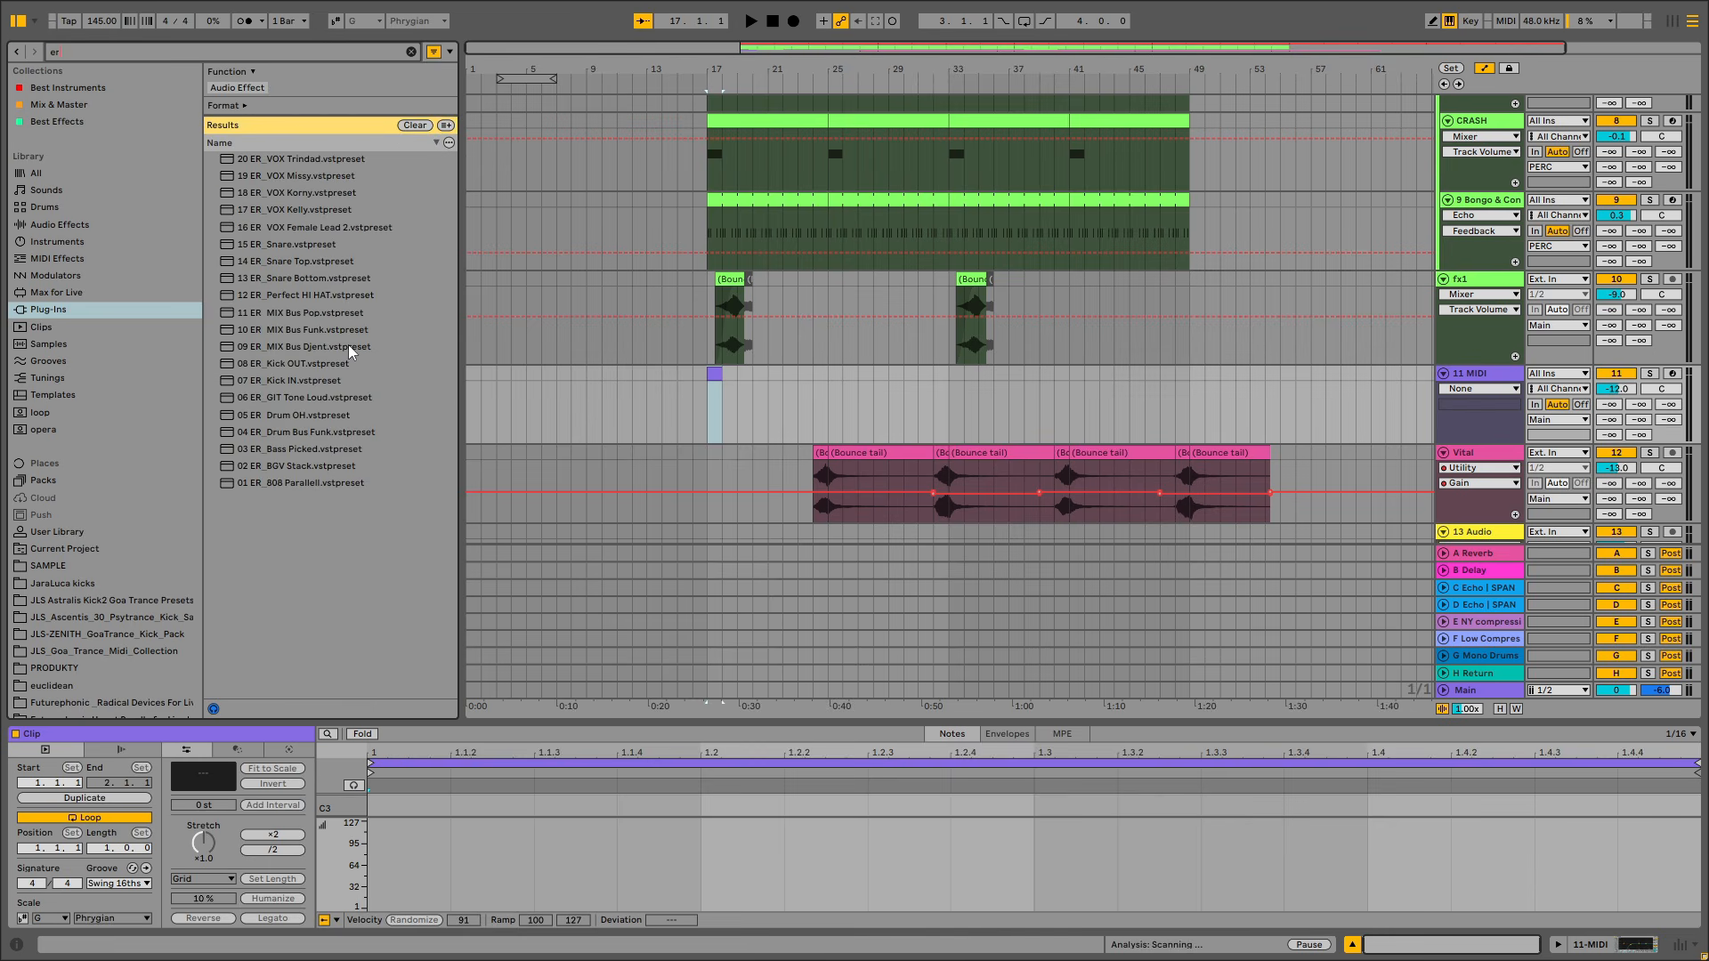
text(ser)
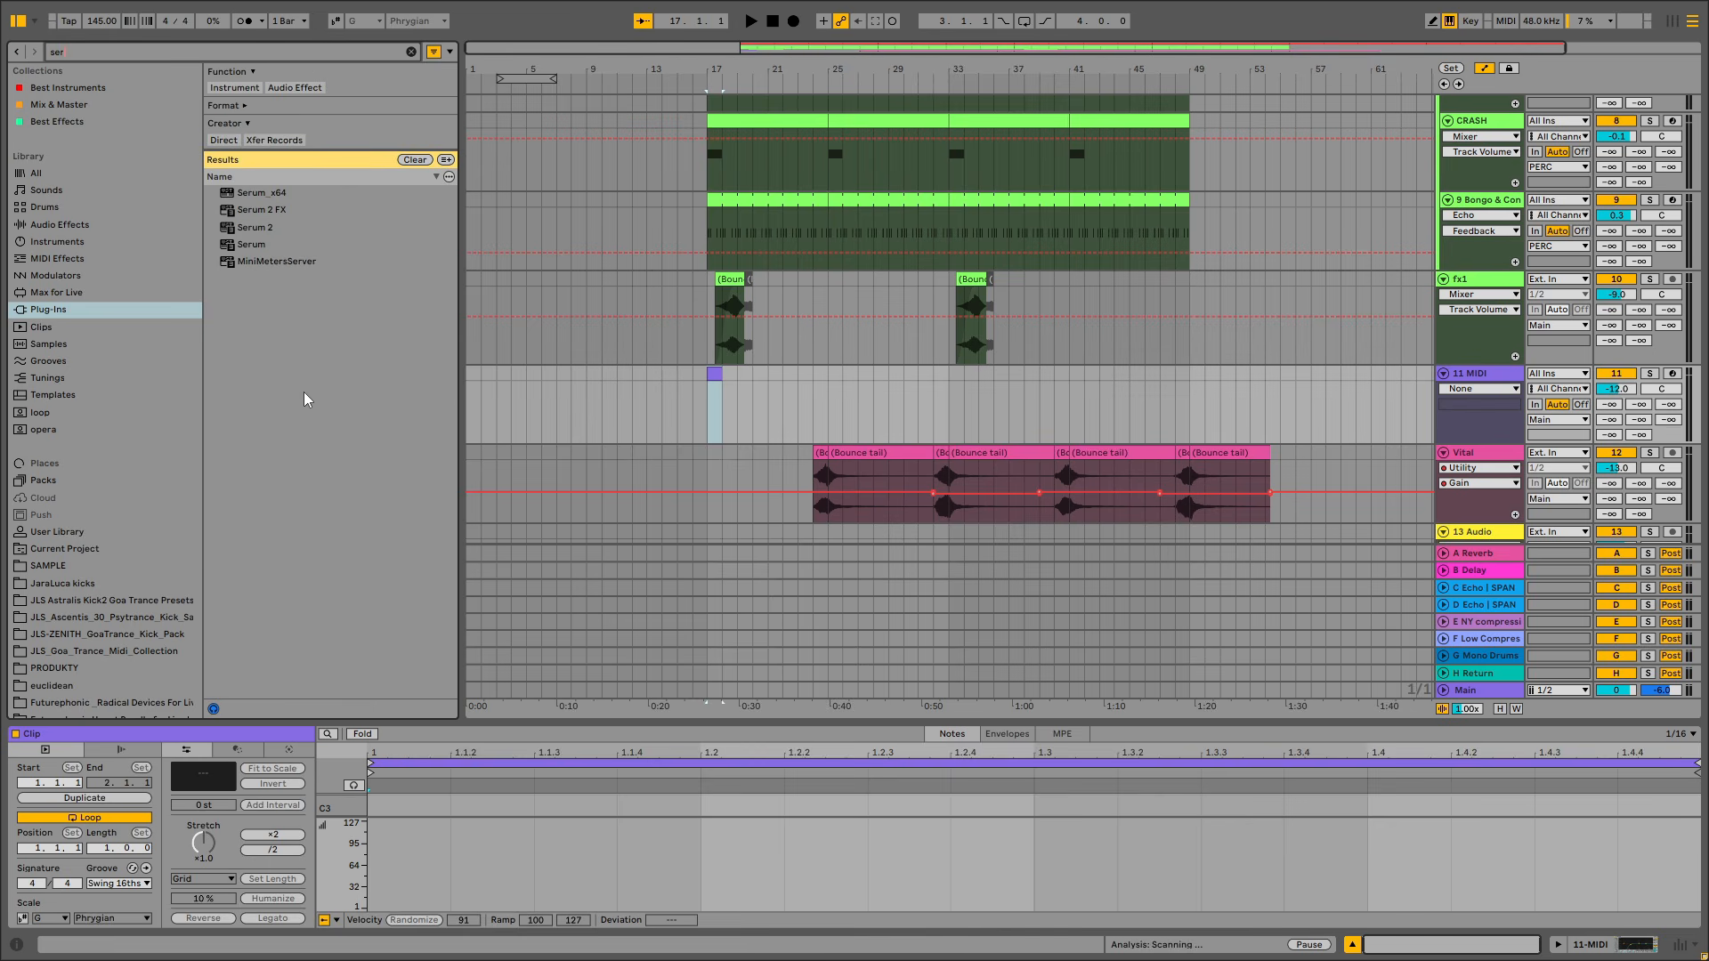
double_click(256, 229)
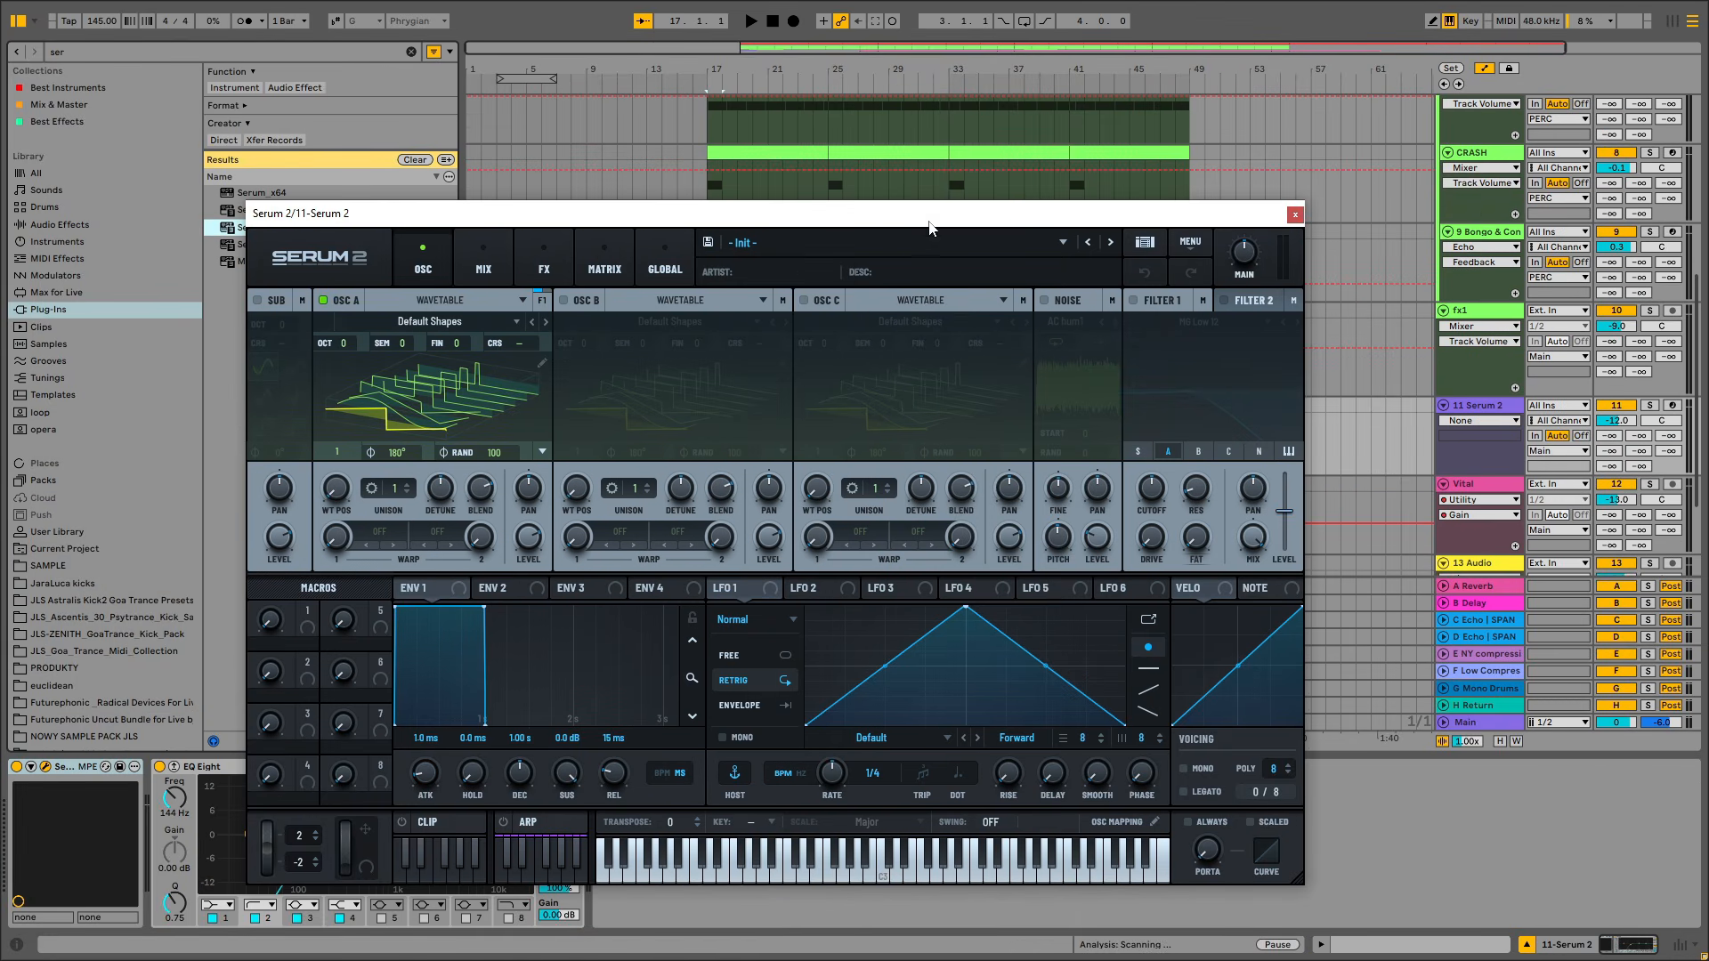
Load the user lead preset LD - Sensation from the JLS Fractalis pack into Serum 2
click(907, 243)
mouse_move(812, 312)
mouse_move(940, 328)
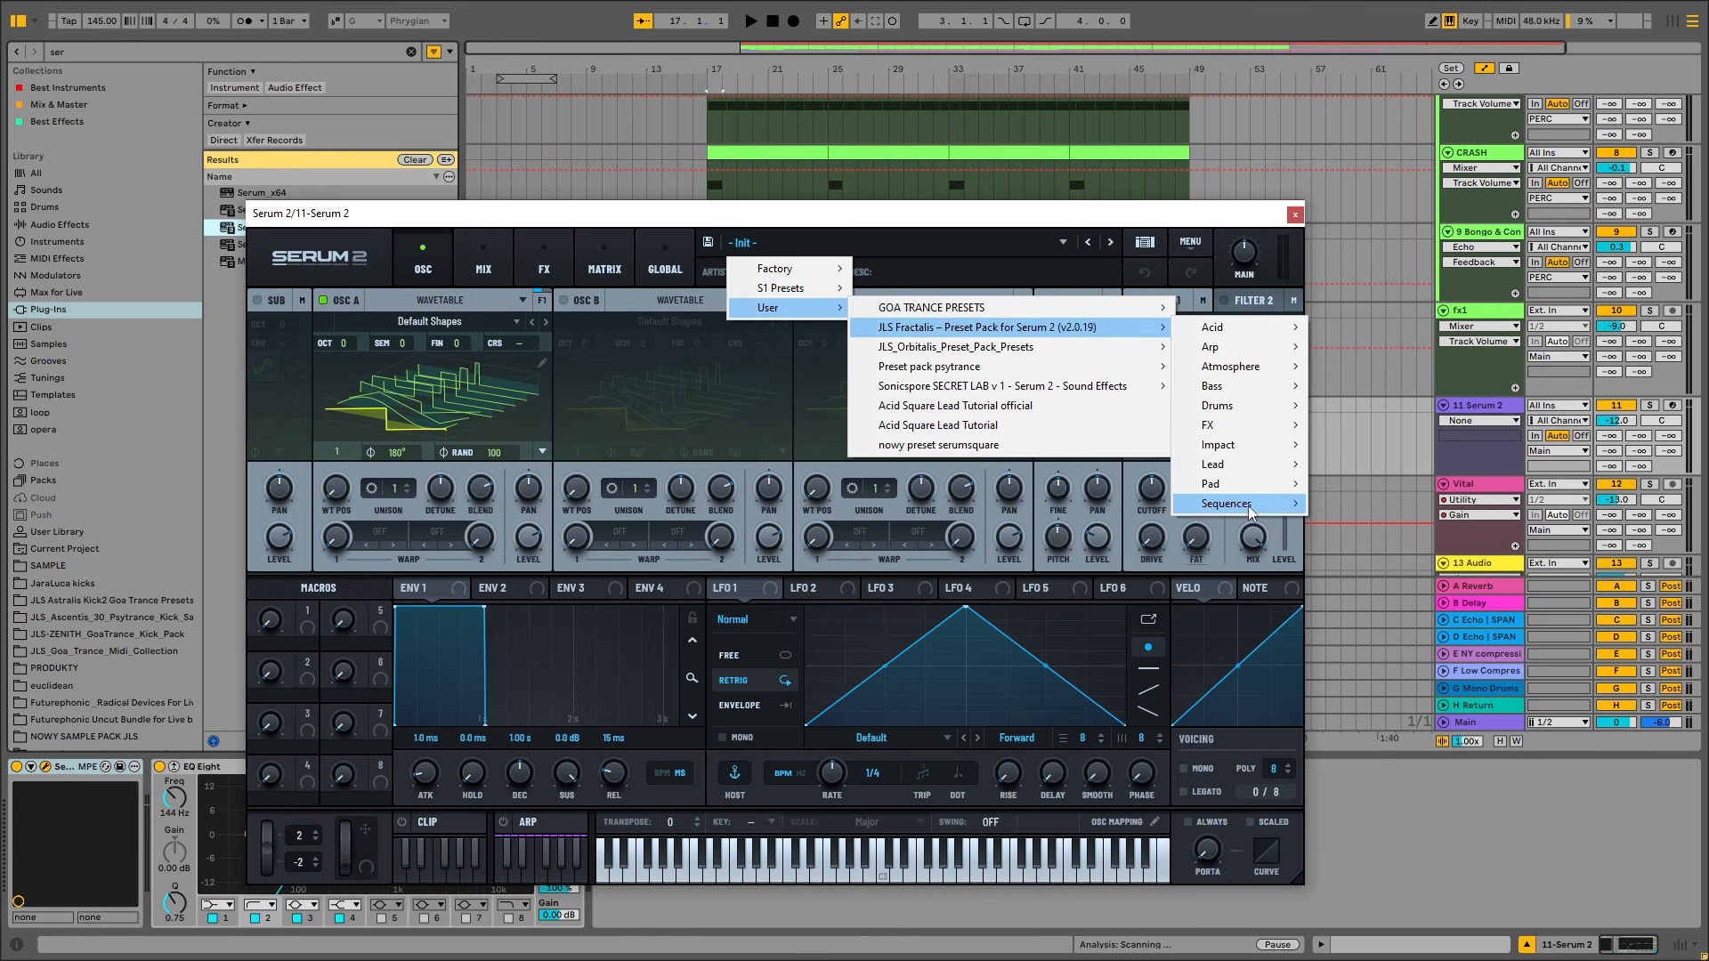
mouse_move(1241, 462)
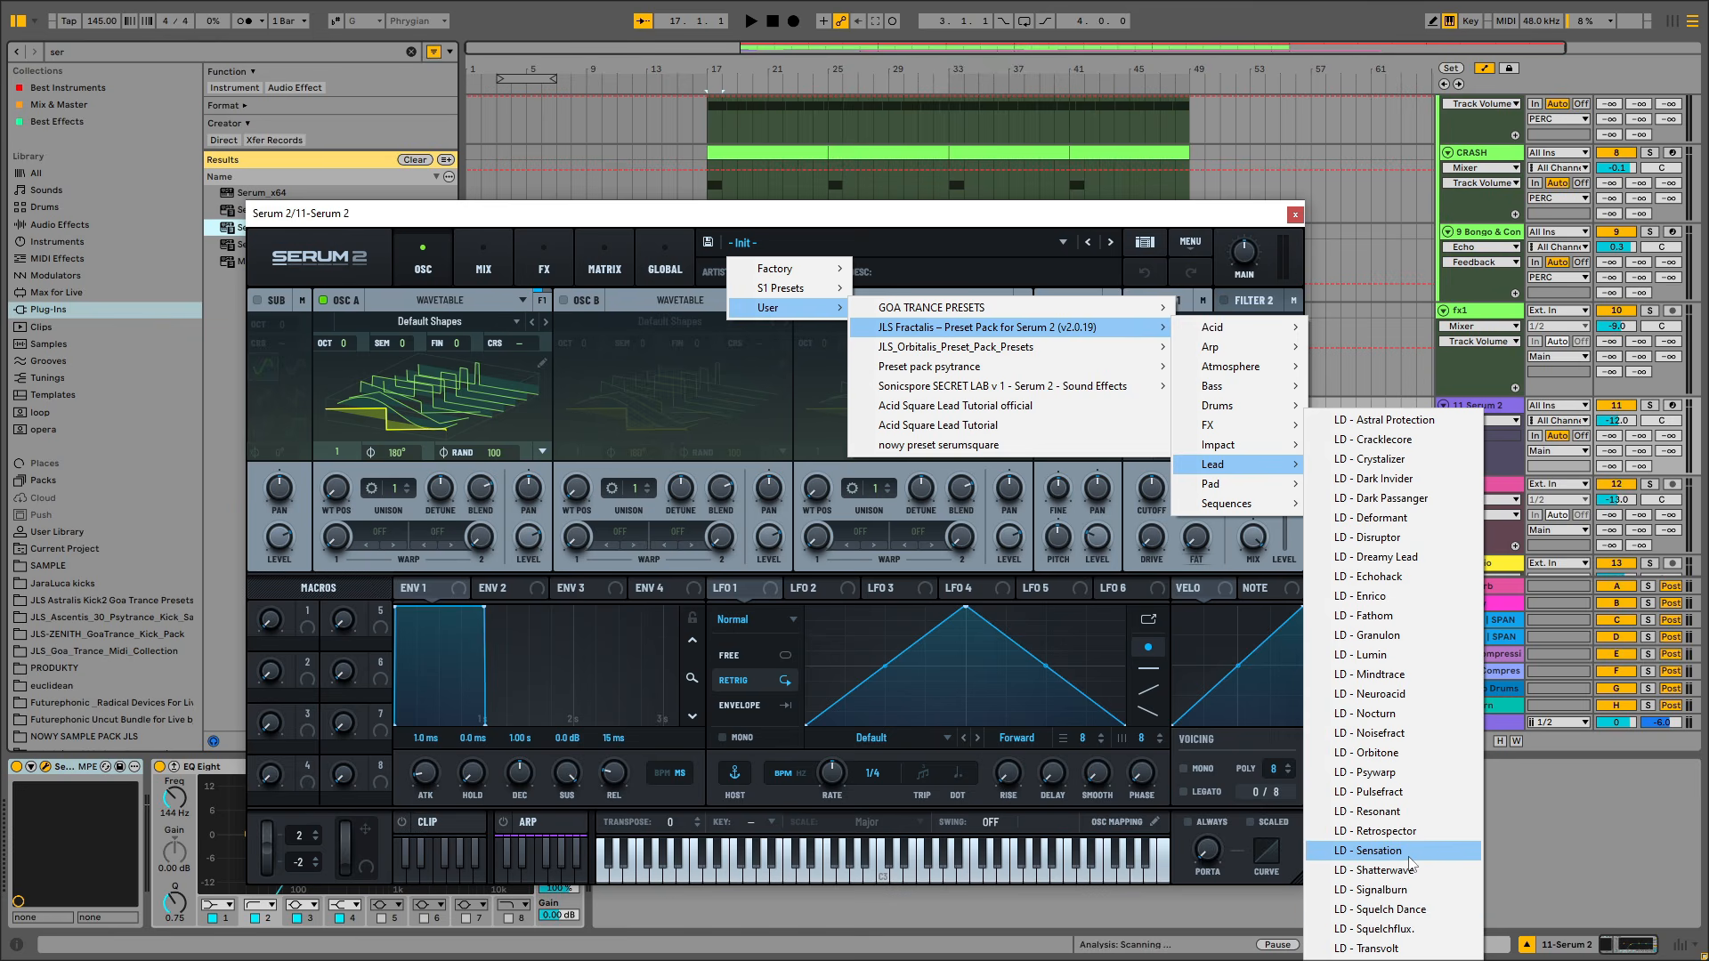
click(1378, 851)
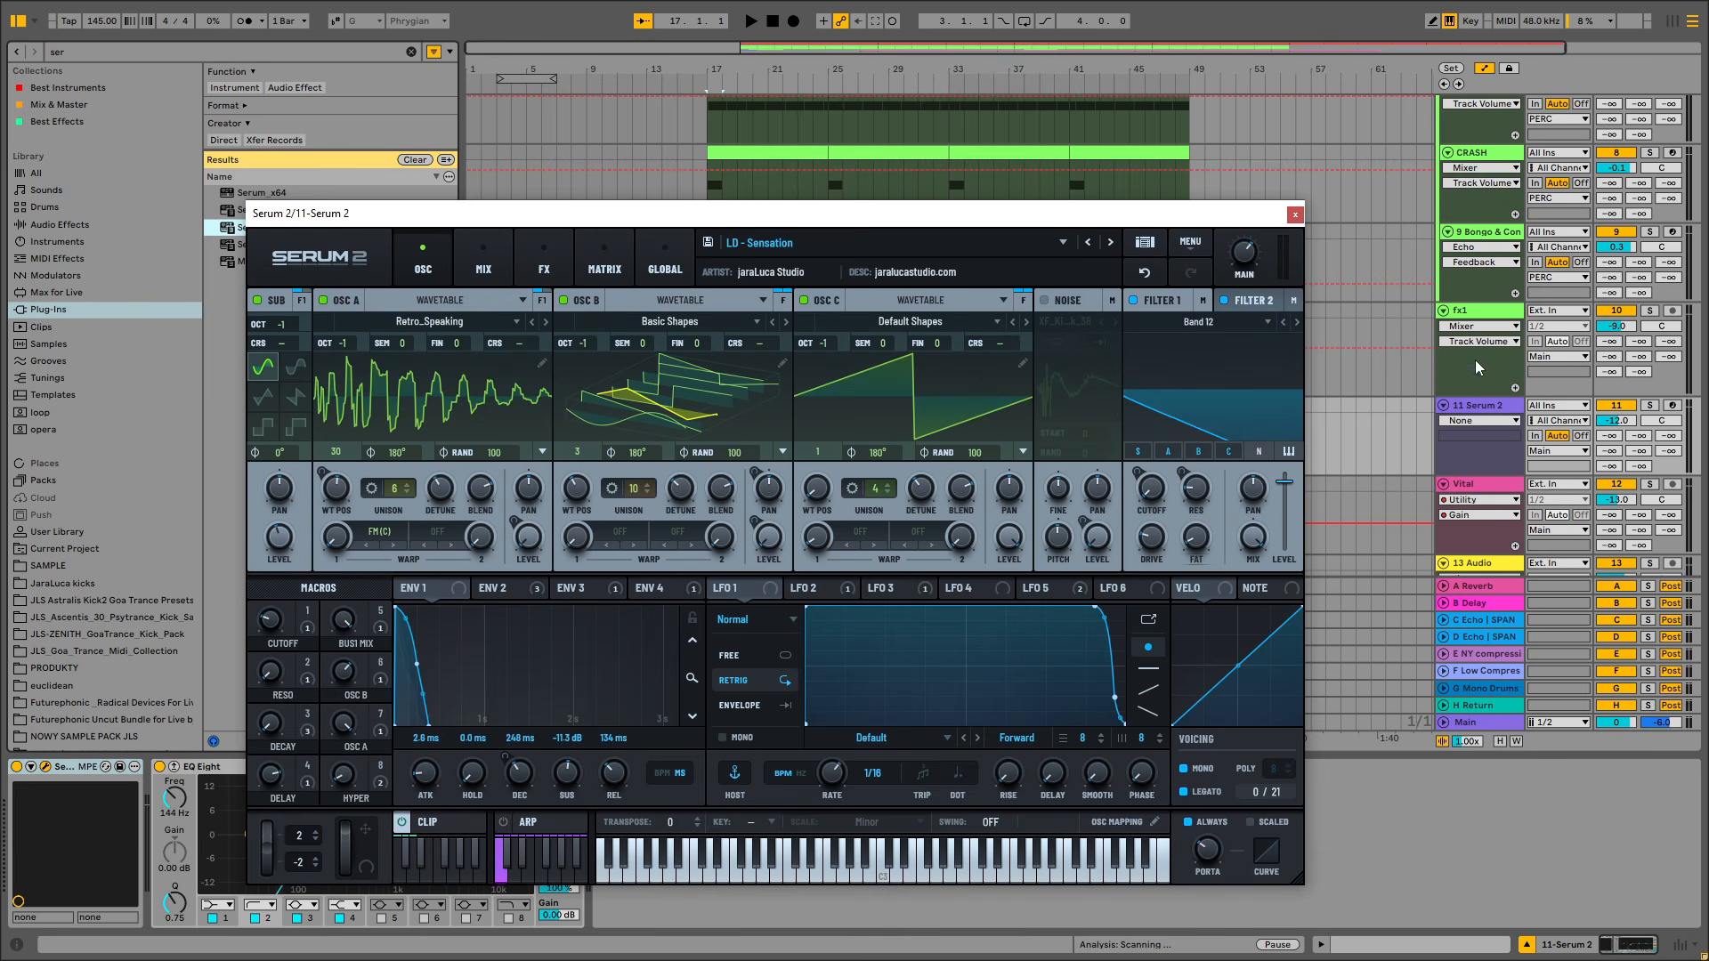
Arm the Serum 2 track, switch off the preset's Clip player, and close the plug-in window
click(1673, 404)
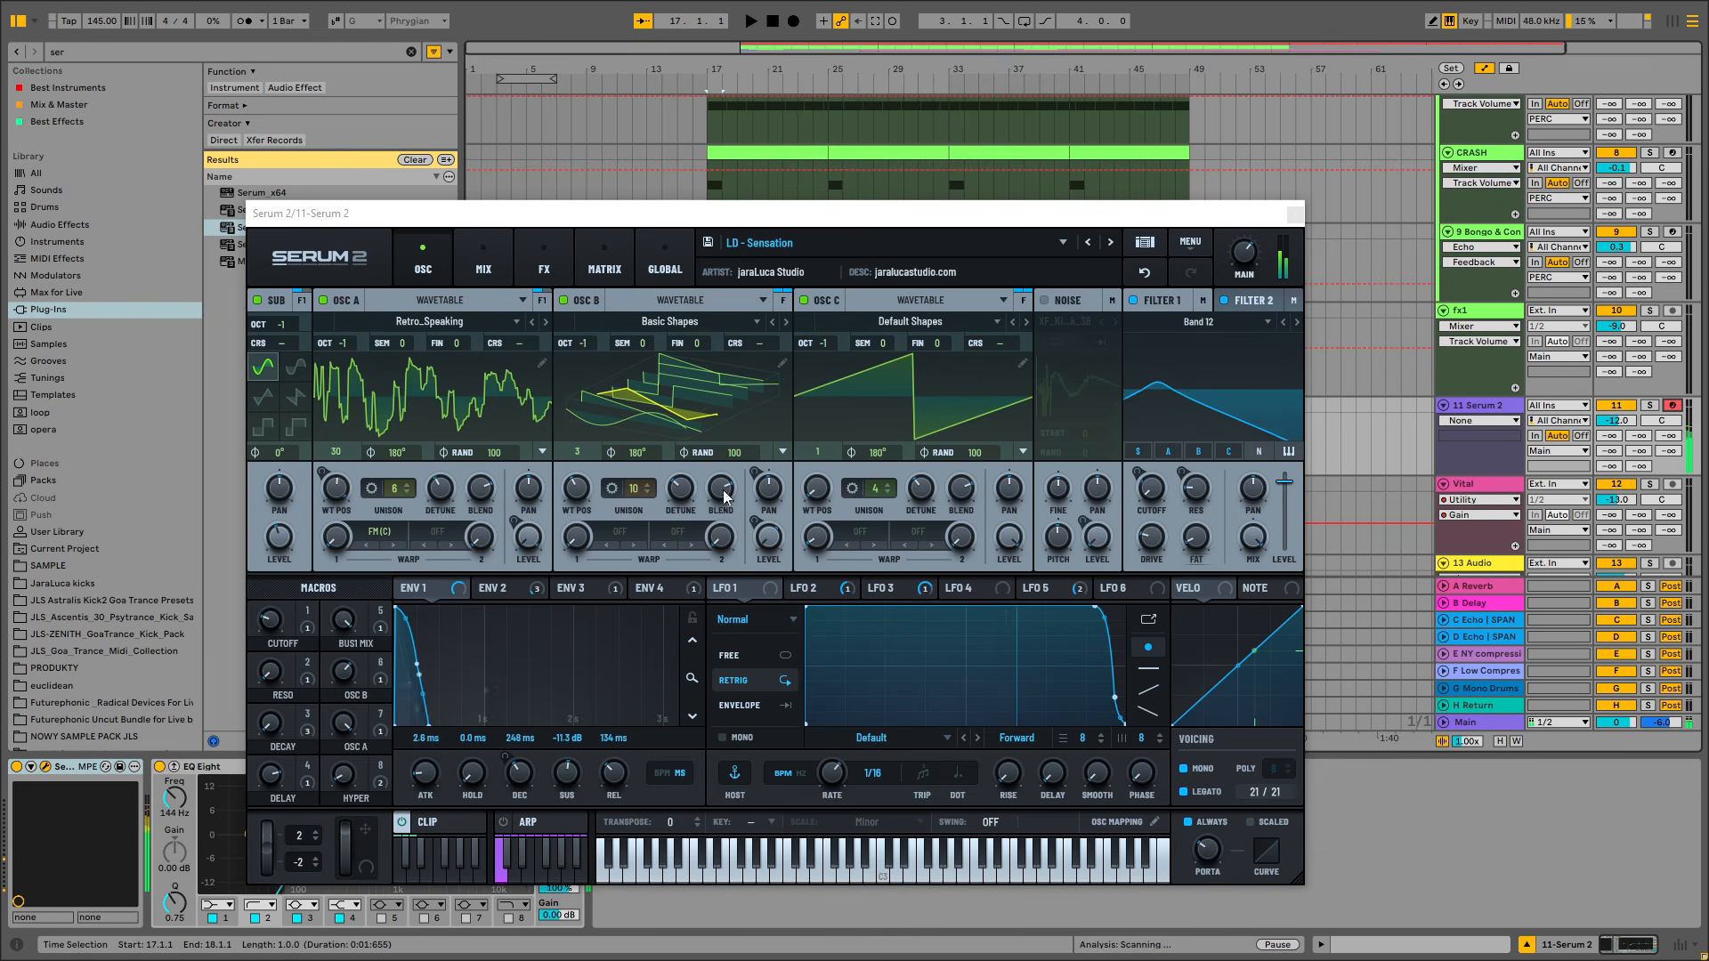
click(418, 827)
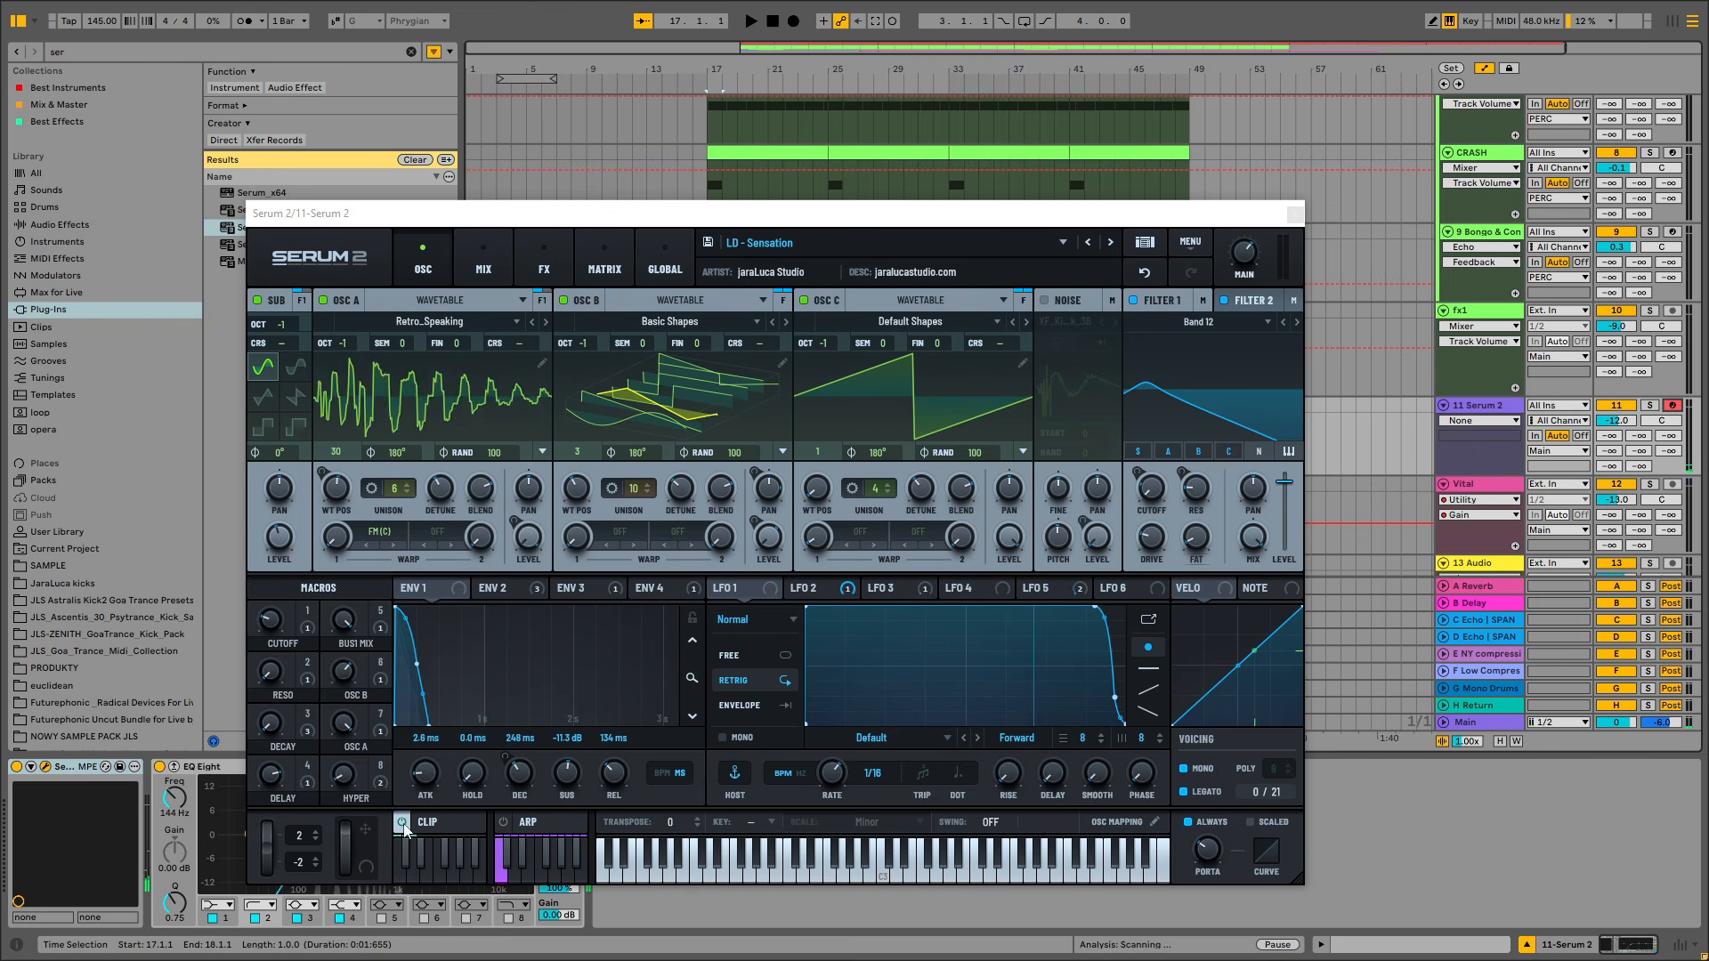
click(472, 844)
click(461, 817)
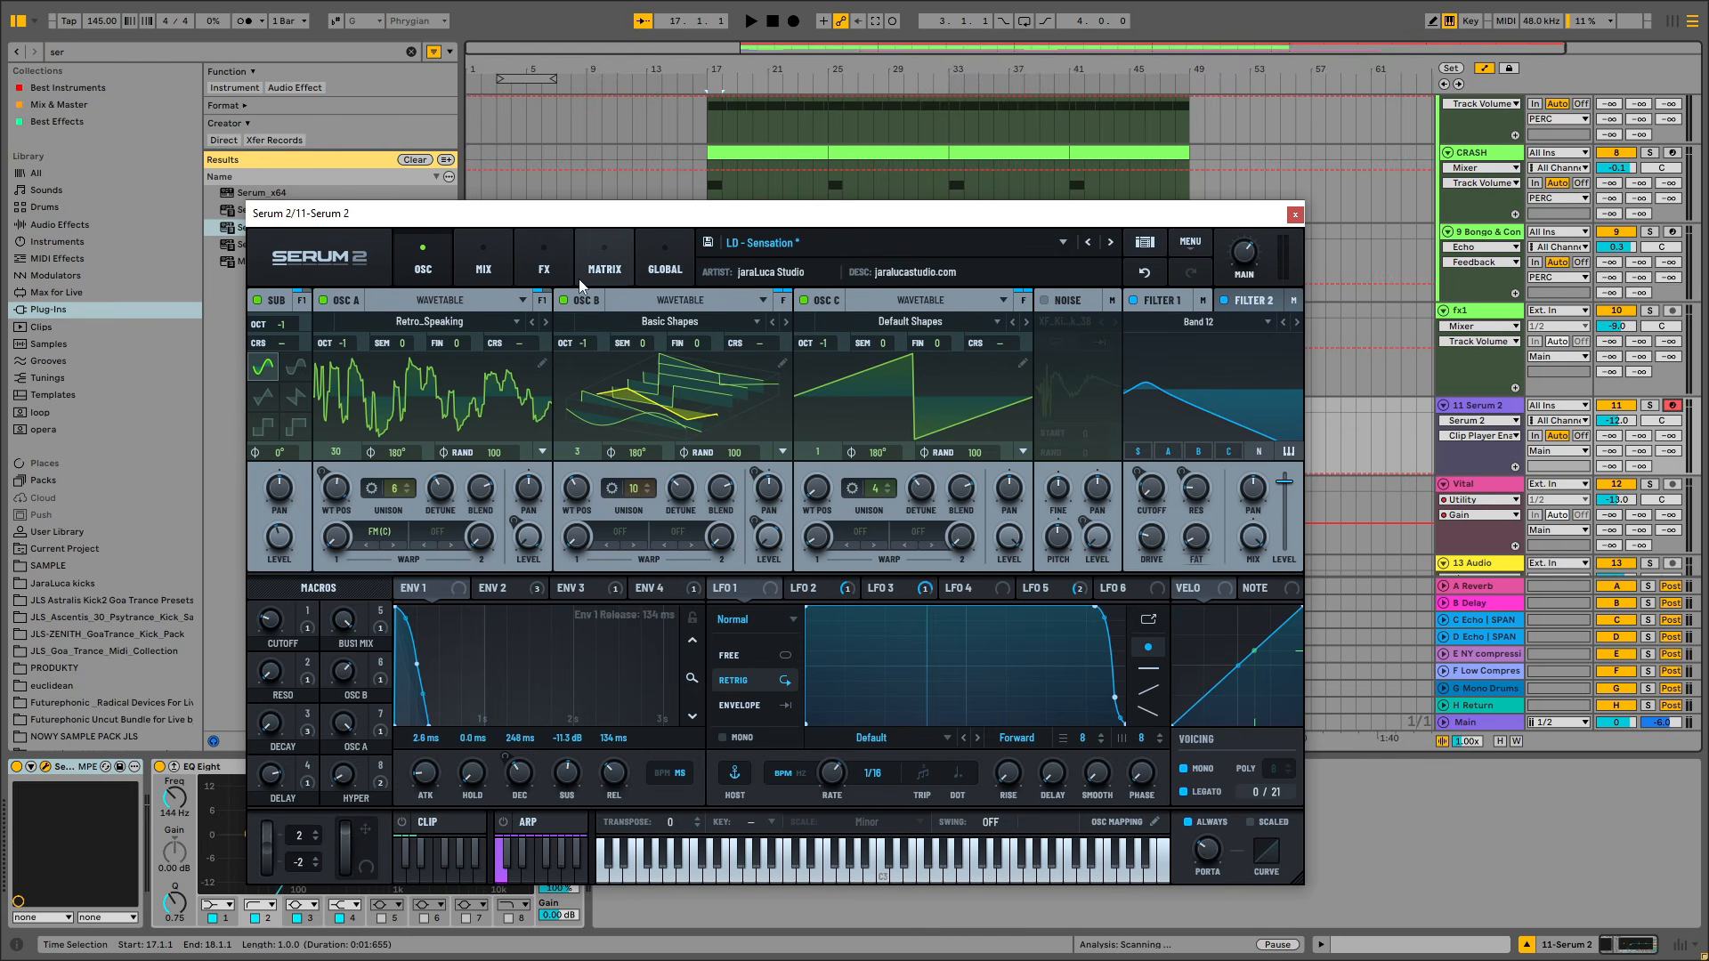
click(1295, 213)
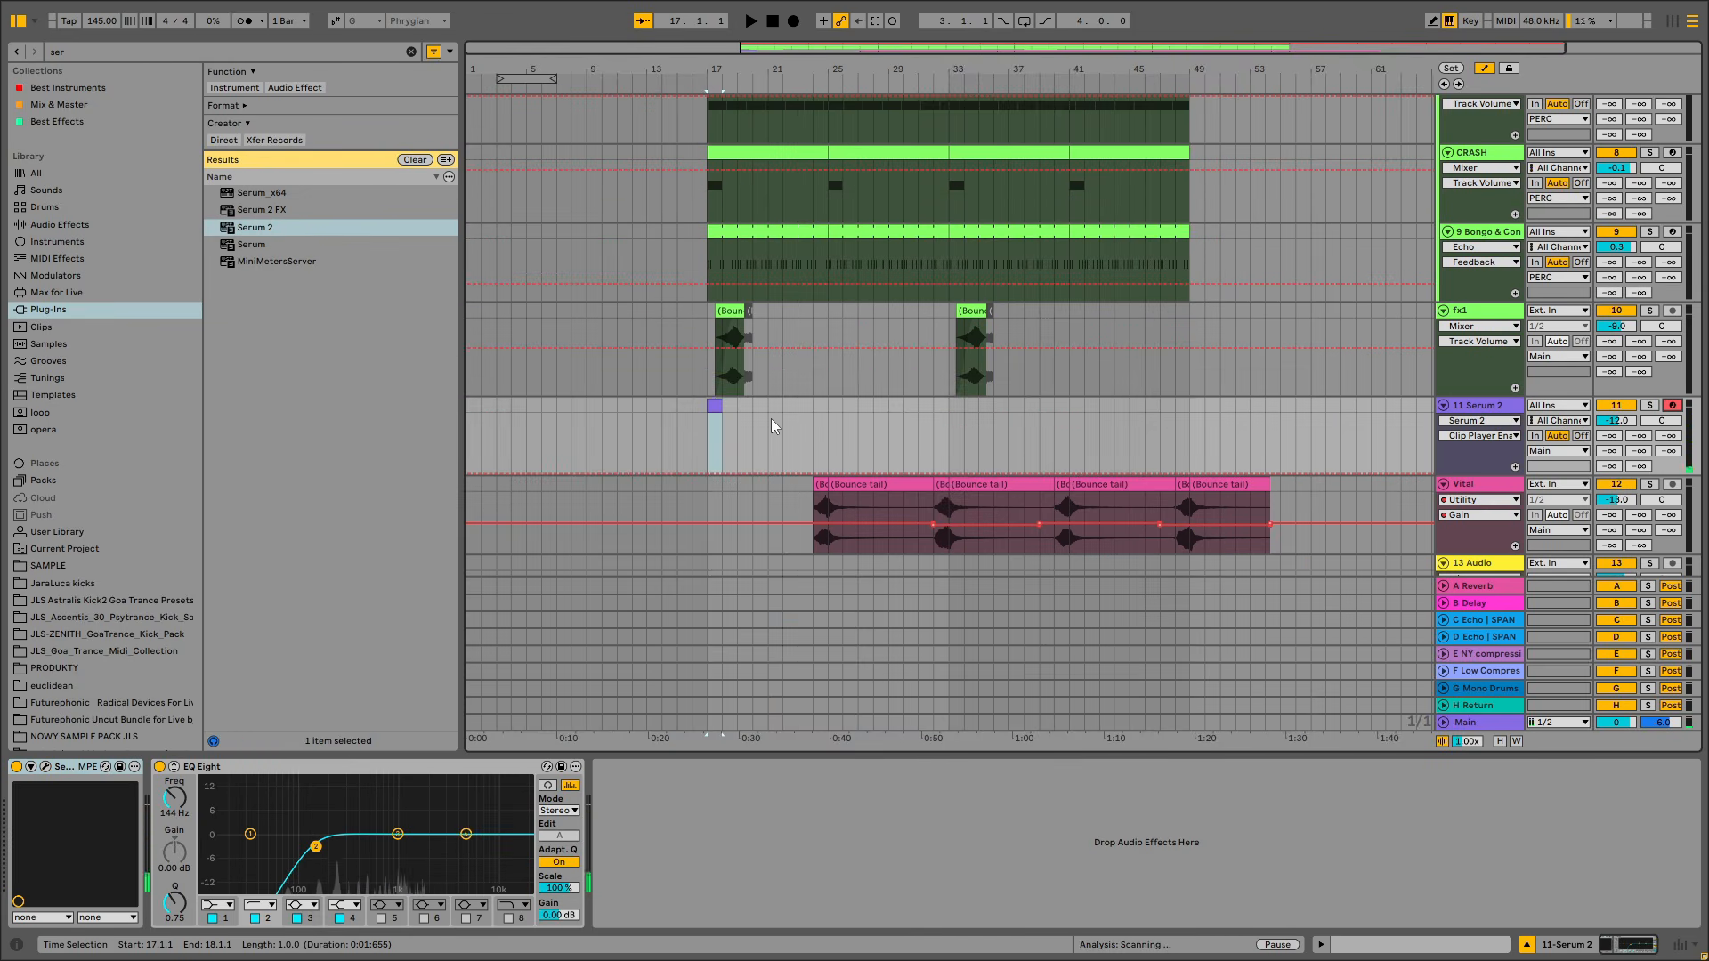
Create an empty MIDI clip in the Serum 2 track's first Session slot and enlarge its note editor around C3
key(Tab)
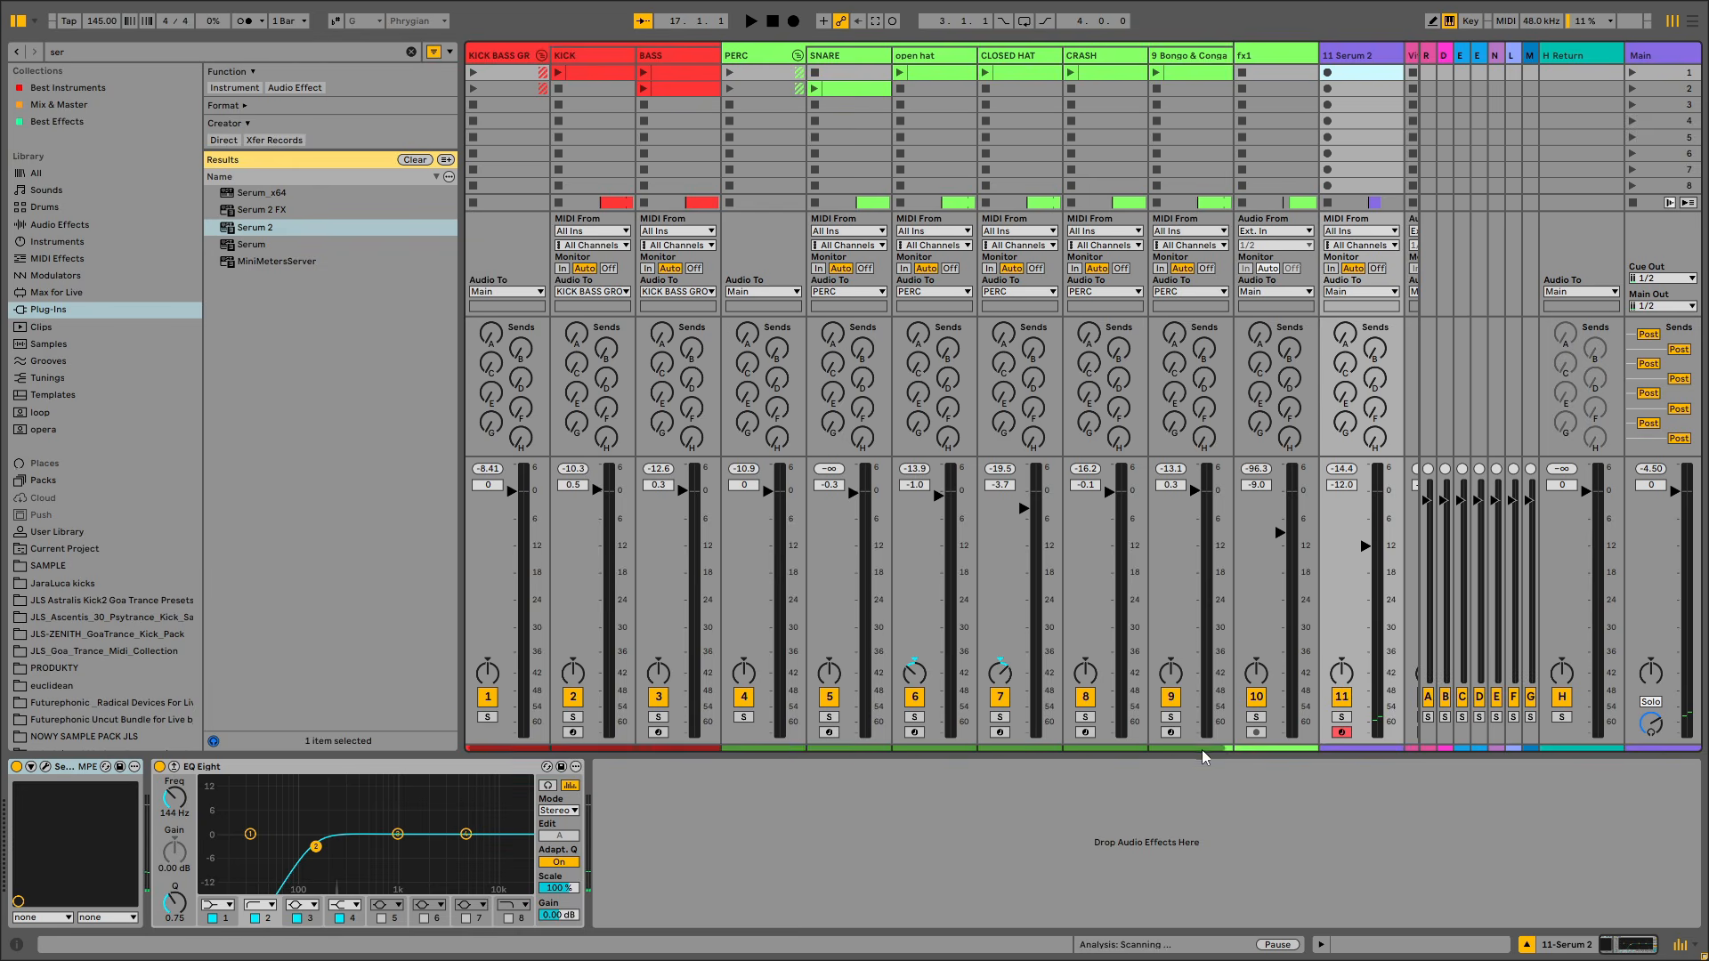
scroll(1072, 49, right, 5)
double_click(1159, 76)
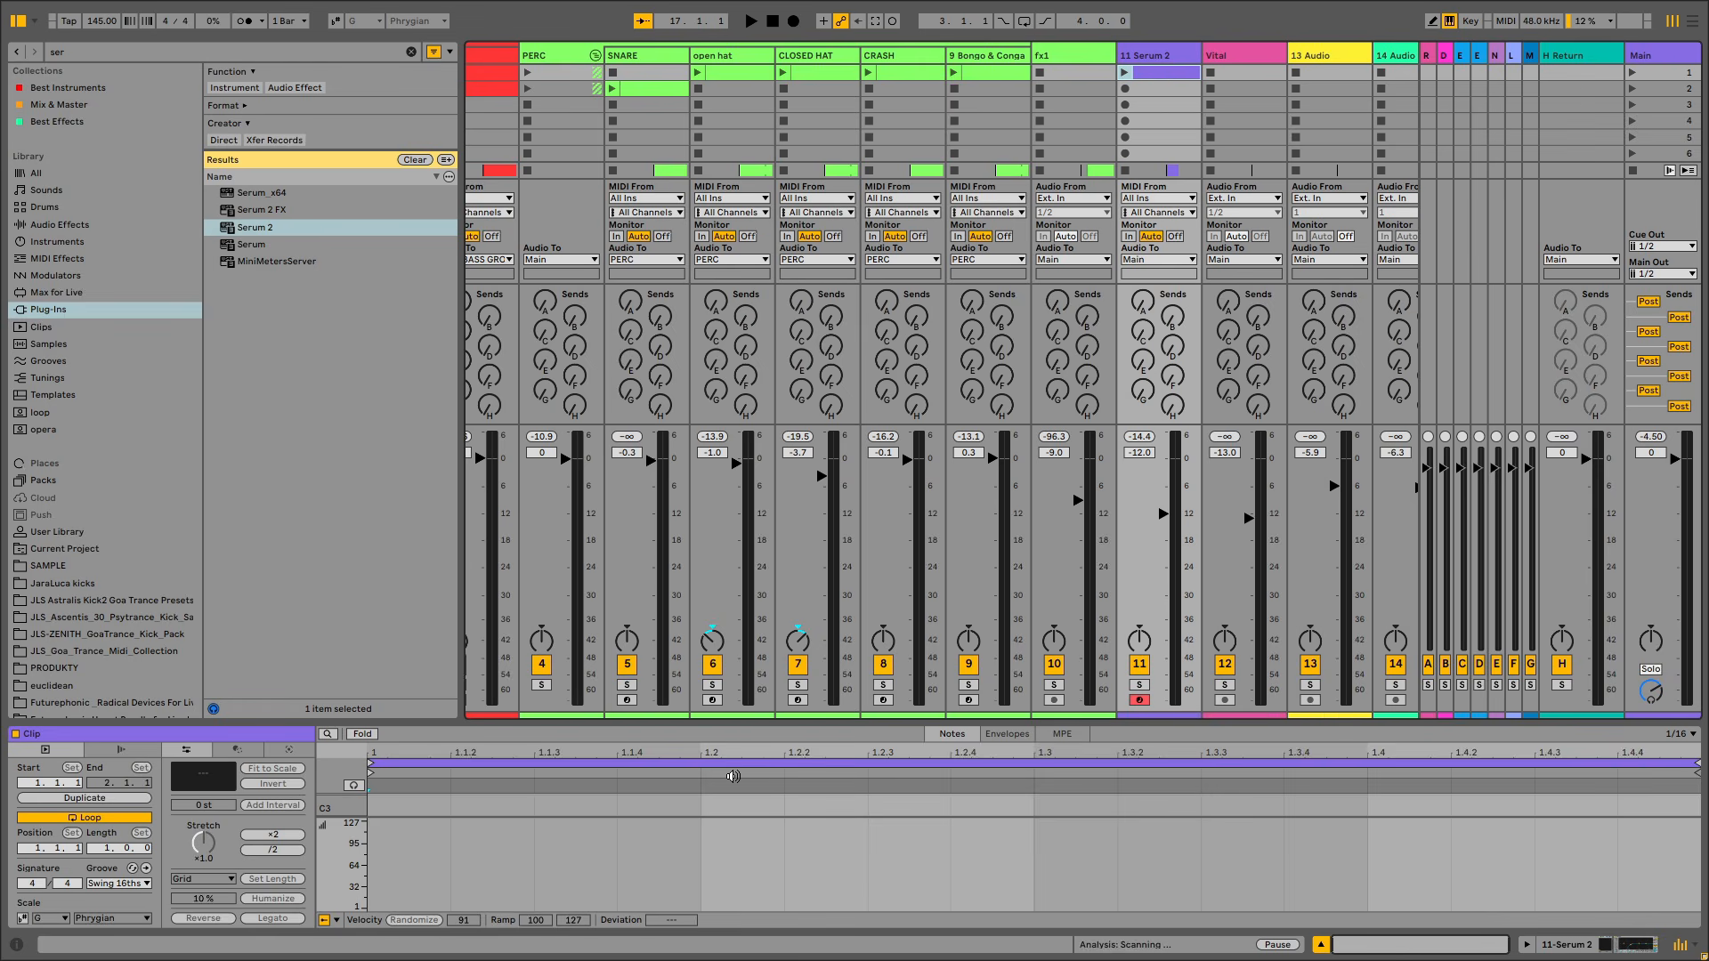
drag(775, 719, 775, 318)
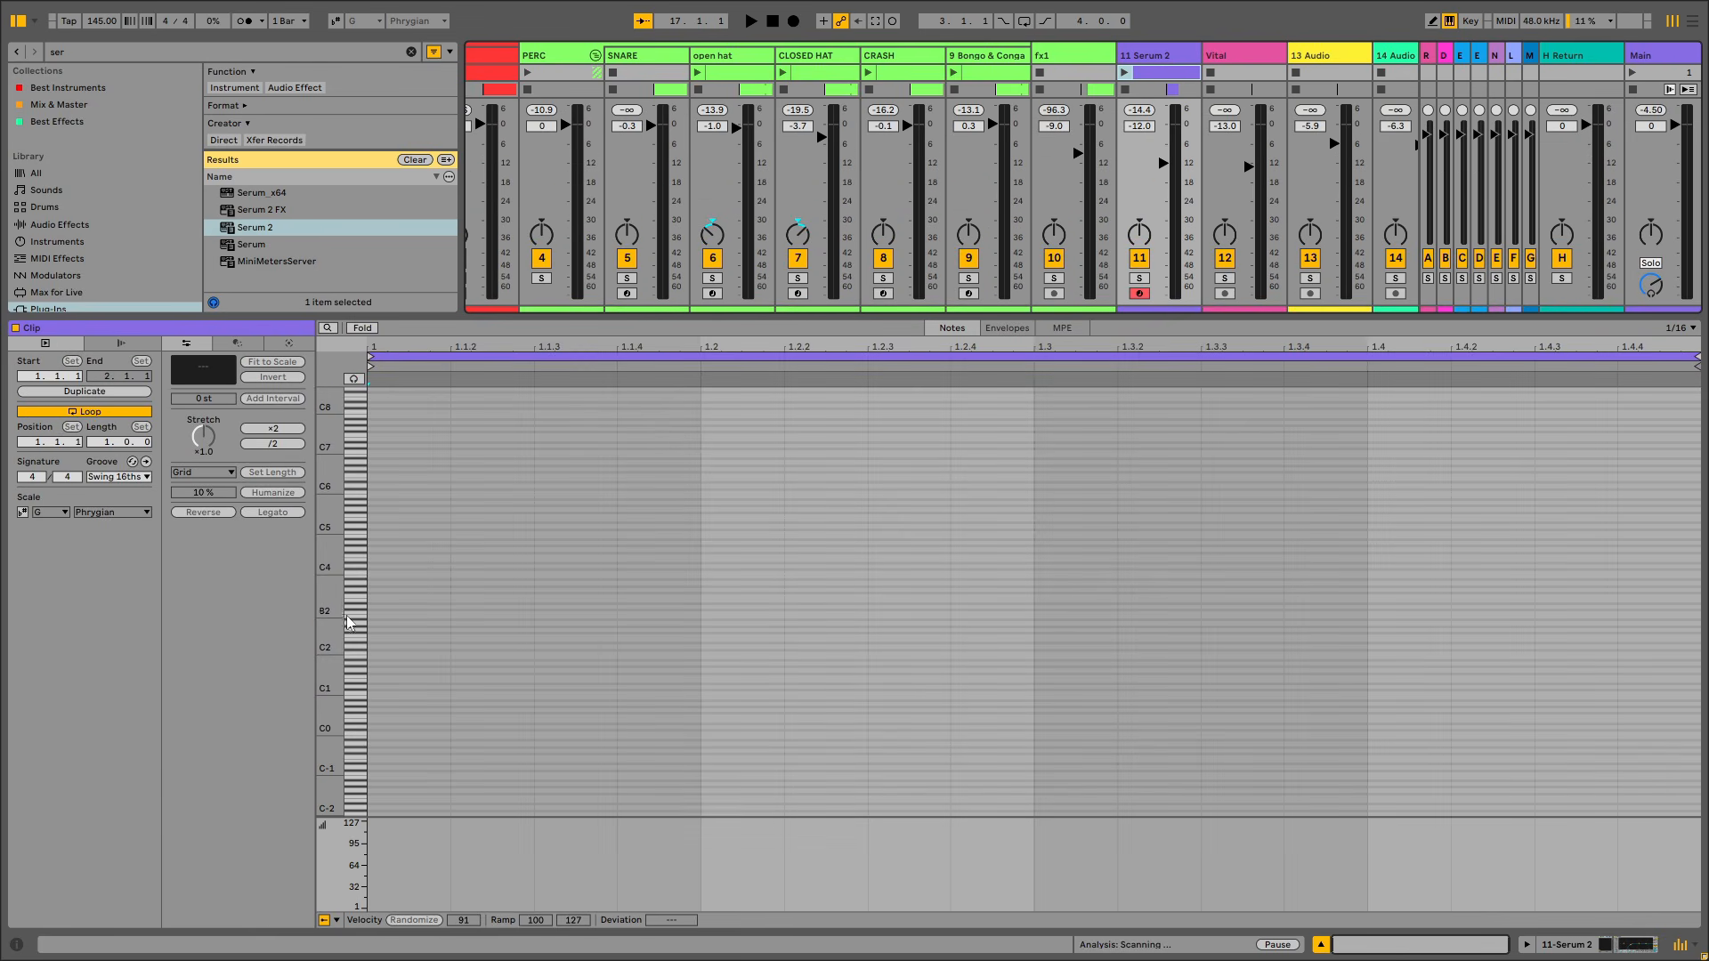
drag(324, 639, 377, 641)
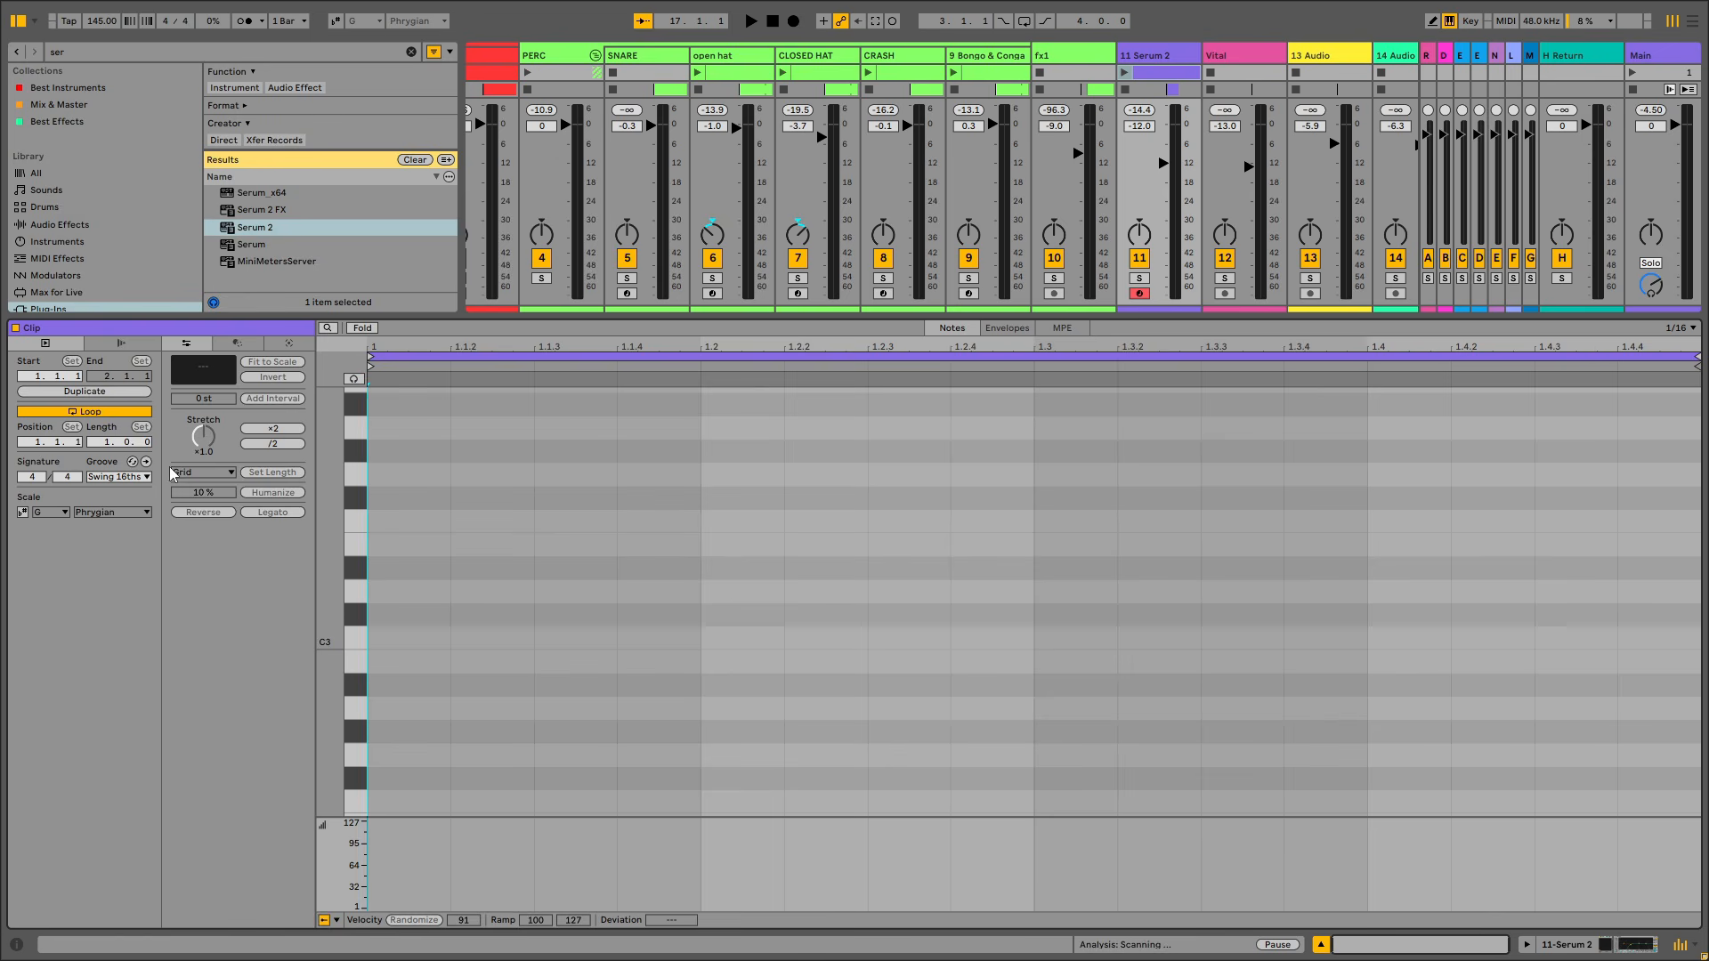
Turn on the G Phrygian scale for the clip and set its fixed grid to 1/8
click(22, 512)
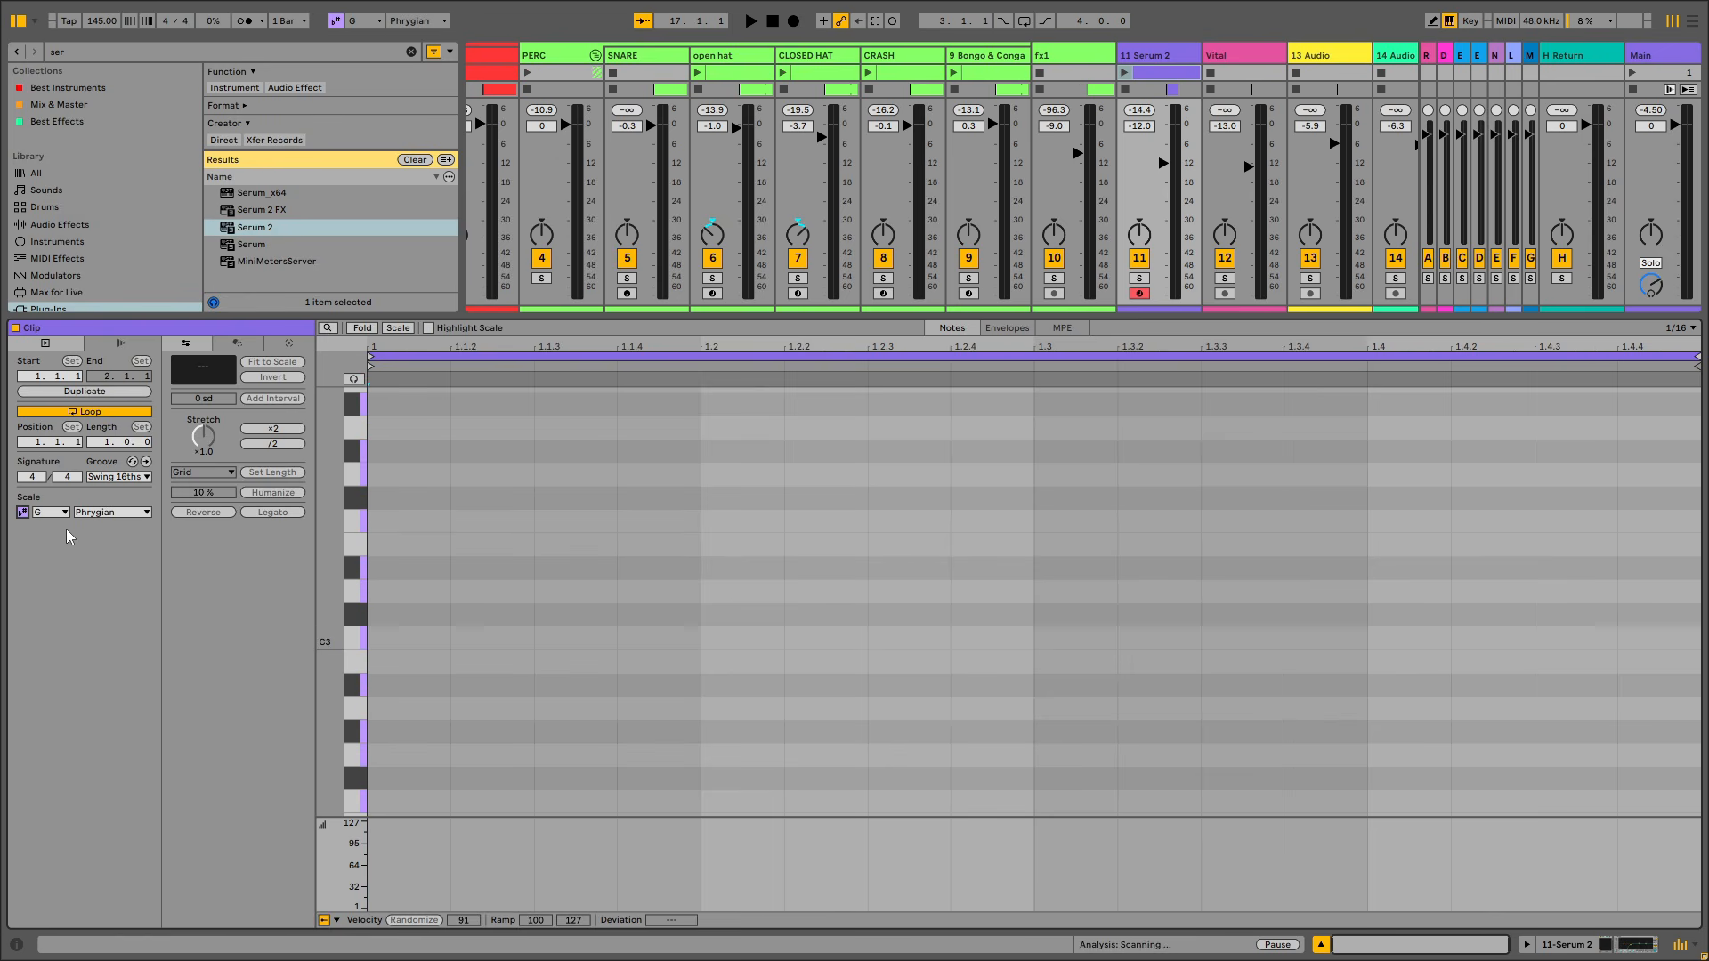
drag(320, 724, 320, 570)
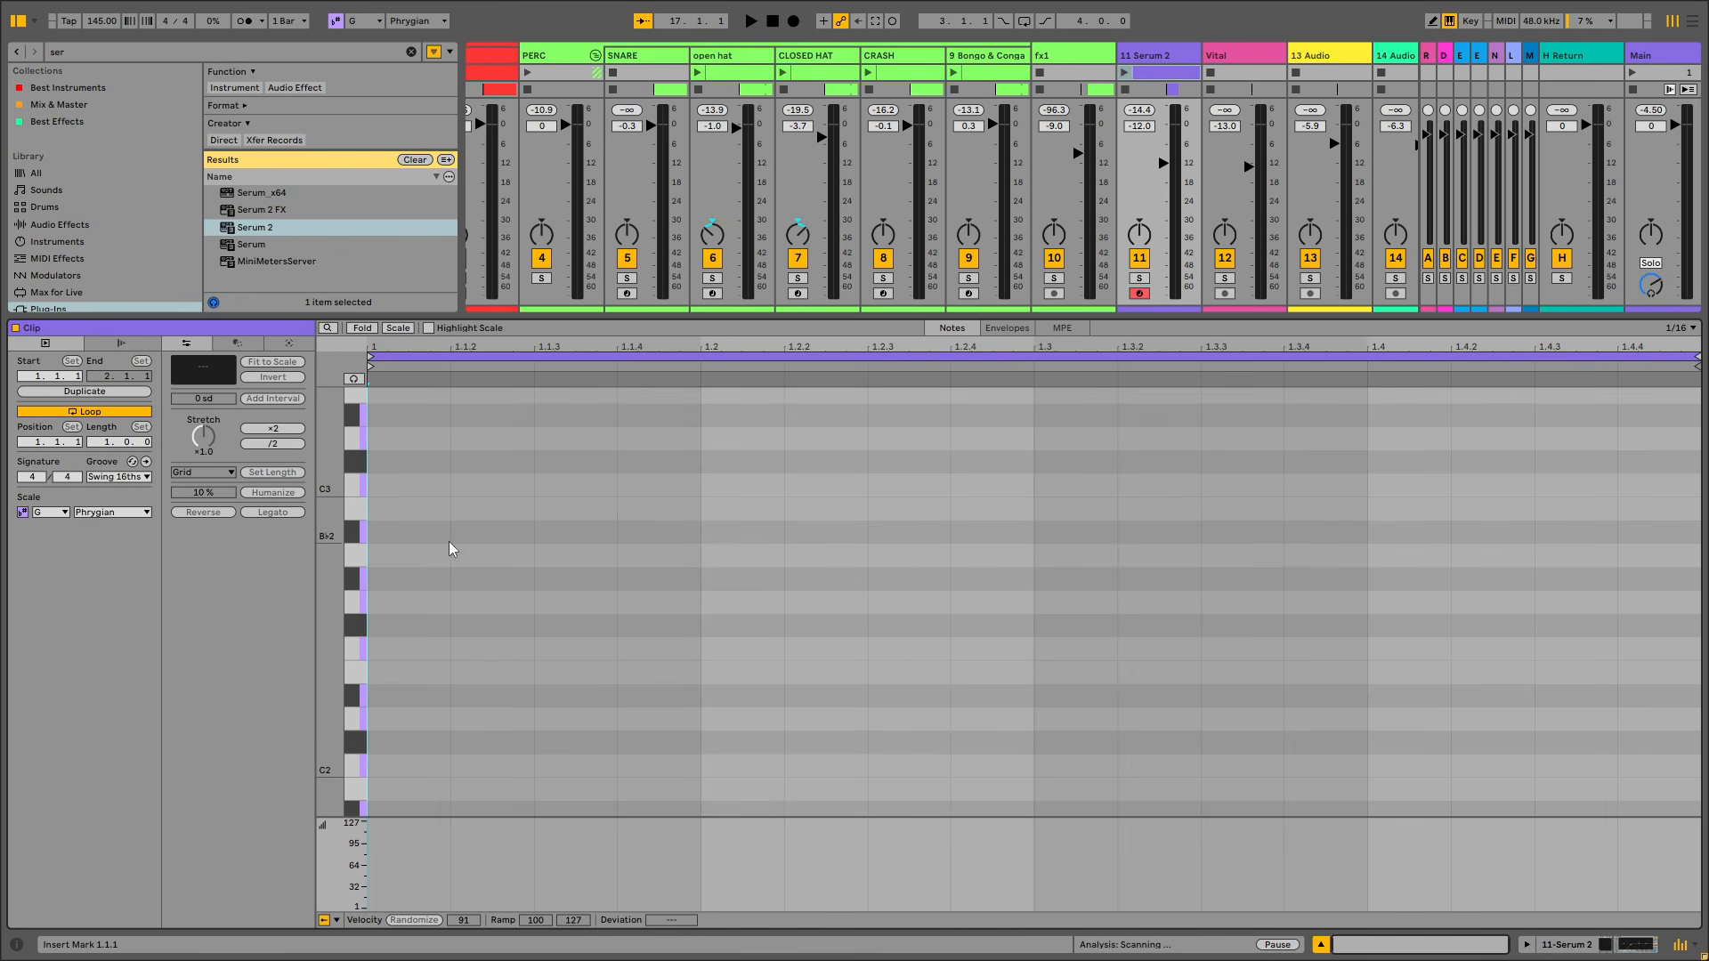
right_click(718, 589)
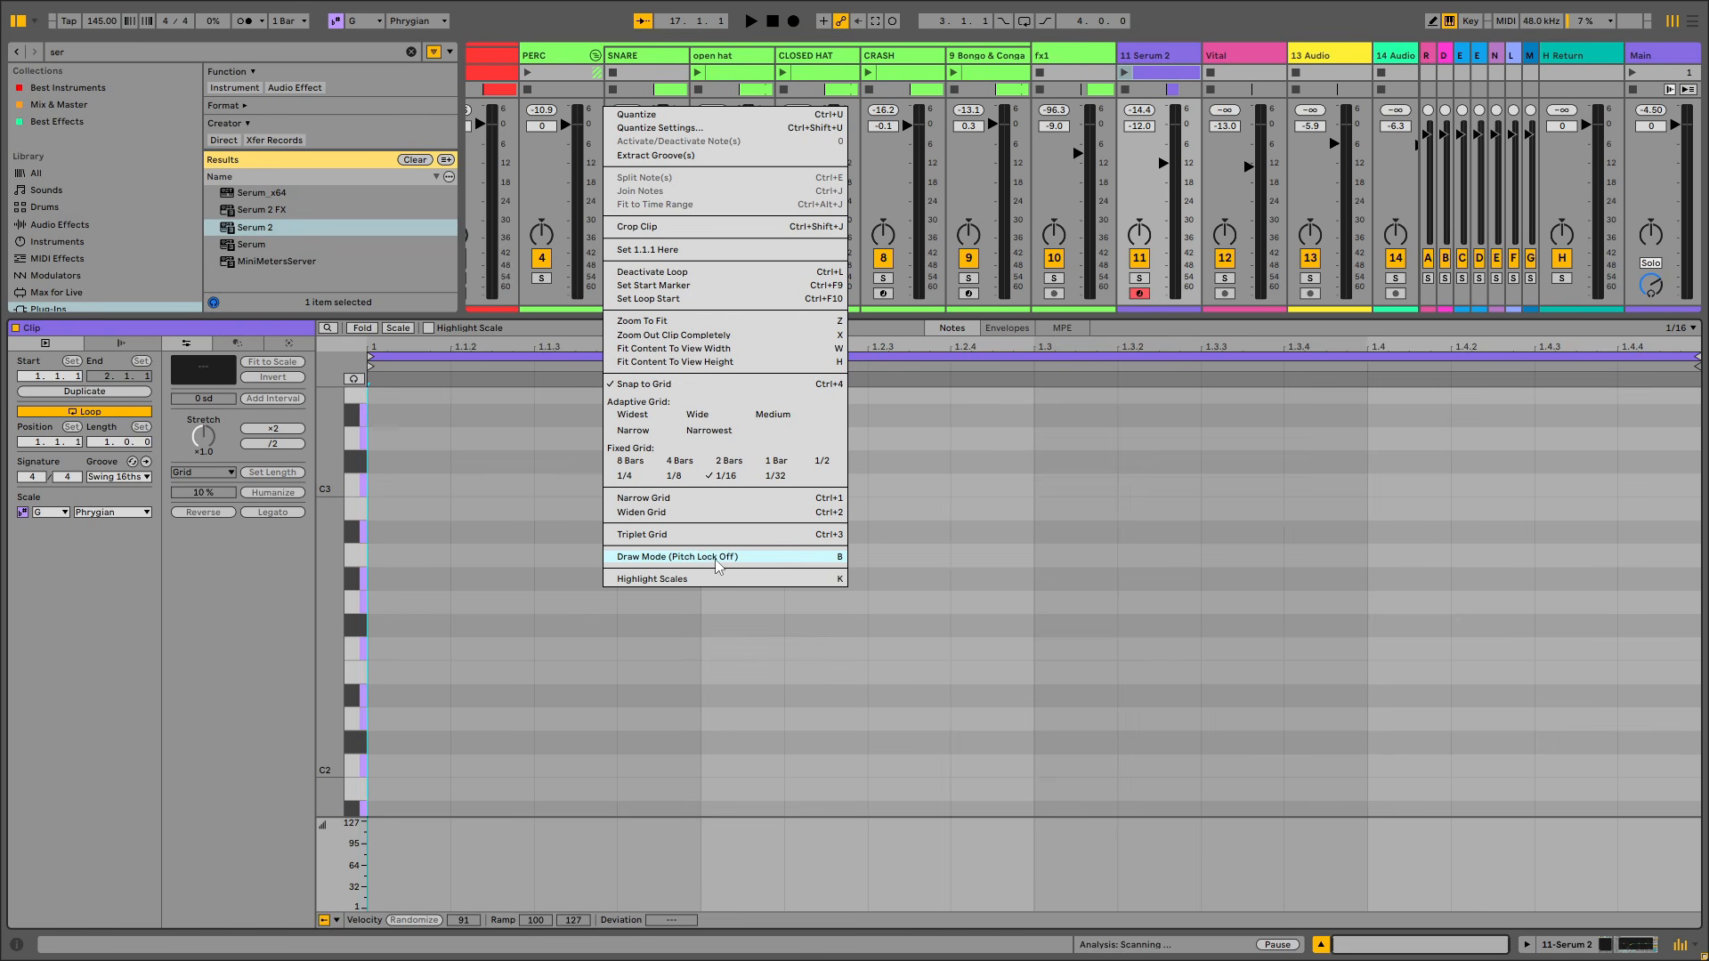
click(674, 476)
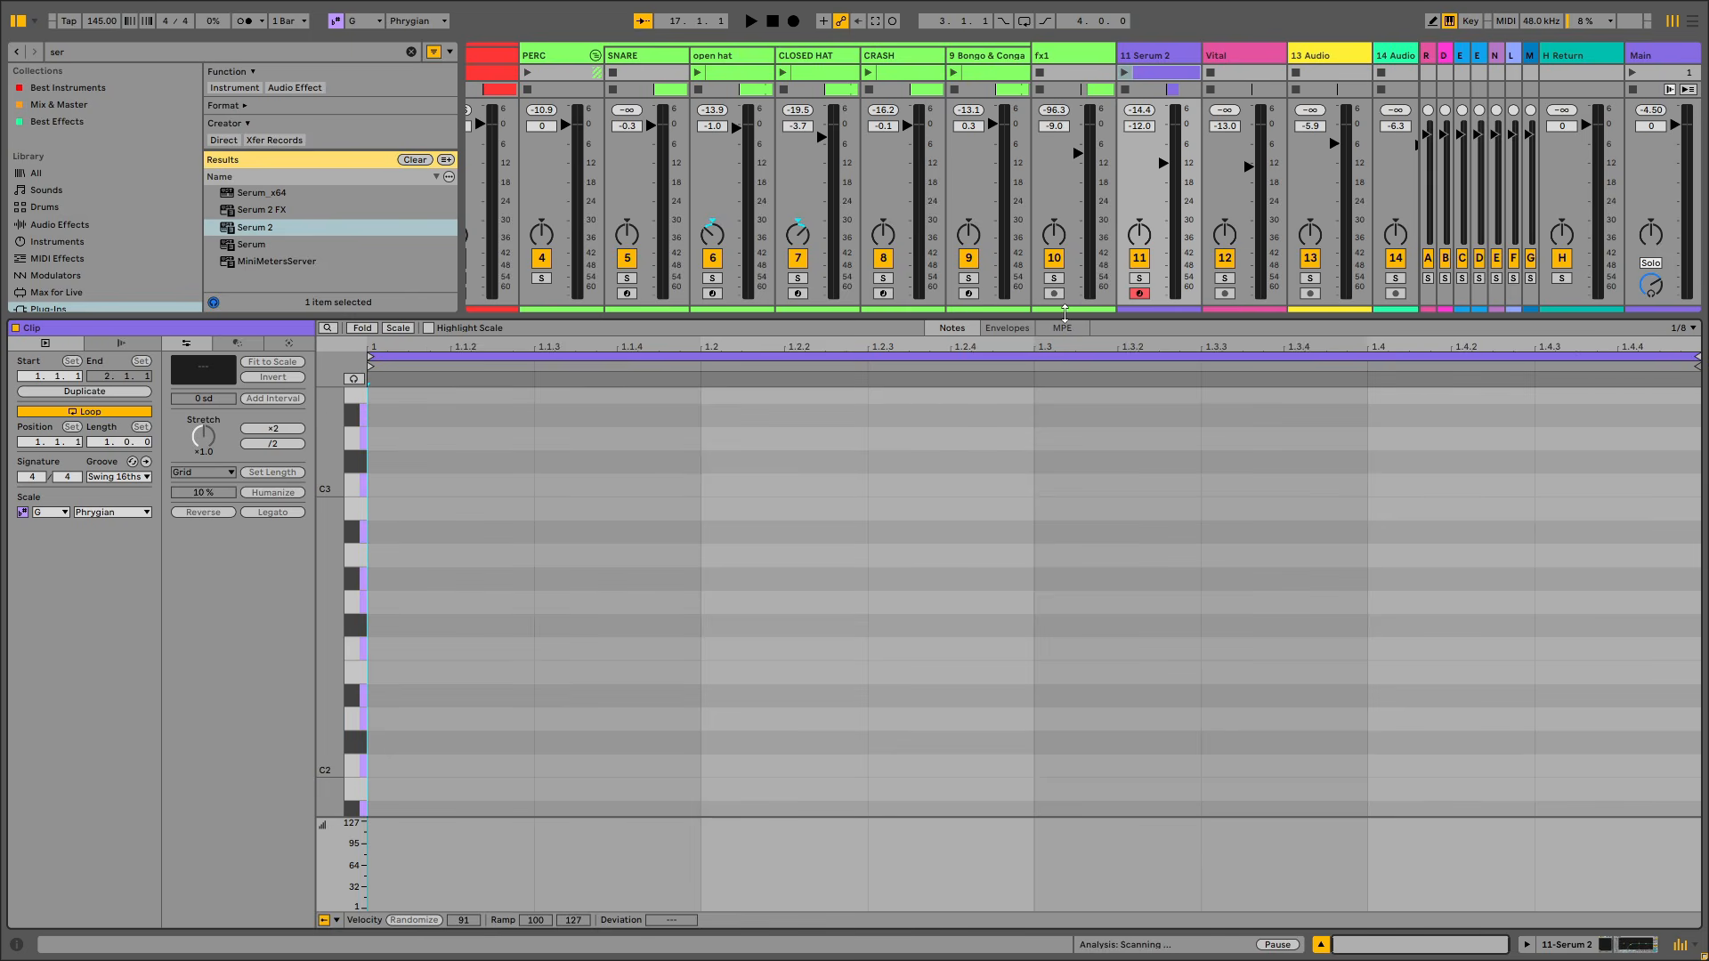
Loop the 16-bar bass section from bar 49 to bar 65 in the Arrangement and play it
drag(1064, 314, 1088, 375)
key(Tab)
drag(1697, 447, 1697, 209)
drag(1364, 68, 1235, 78)
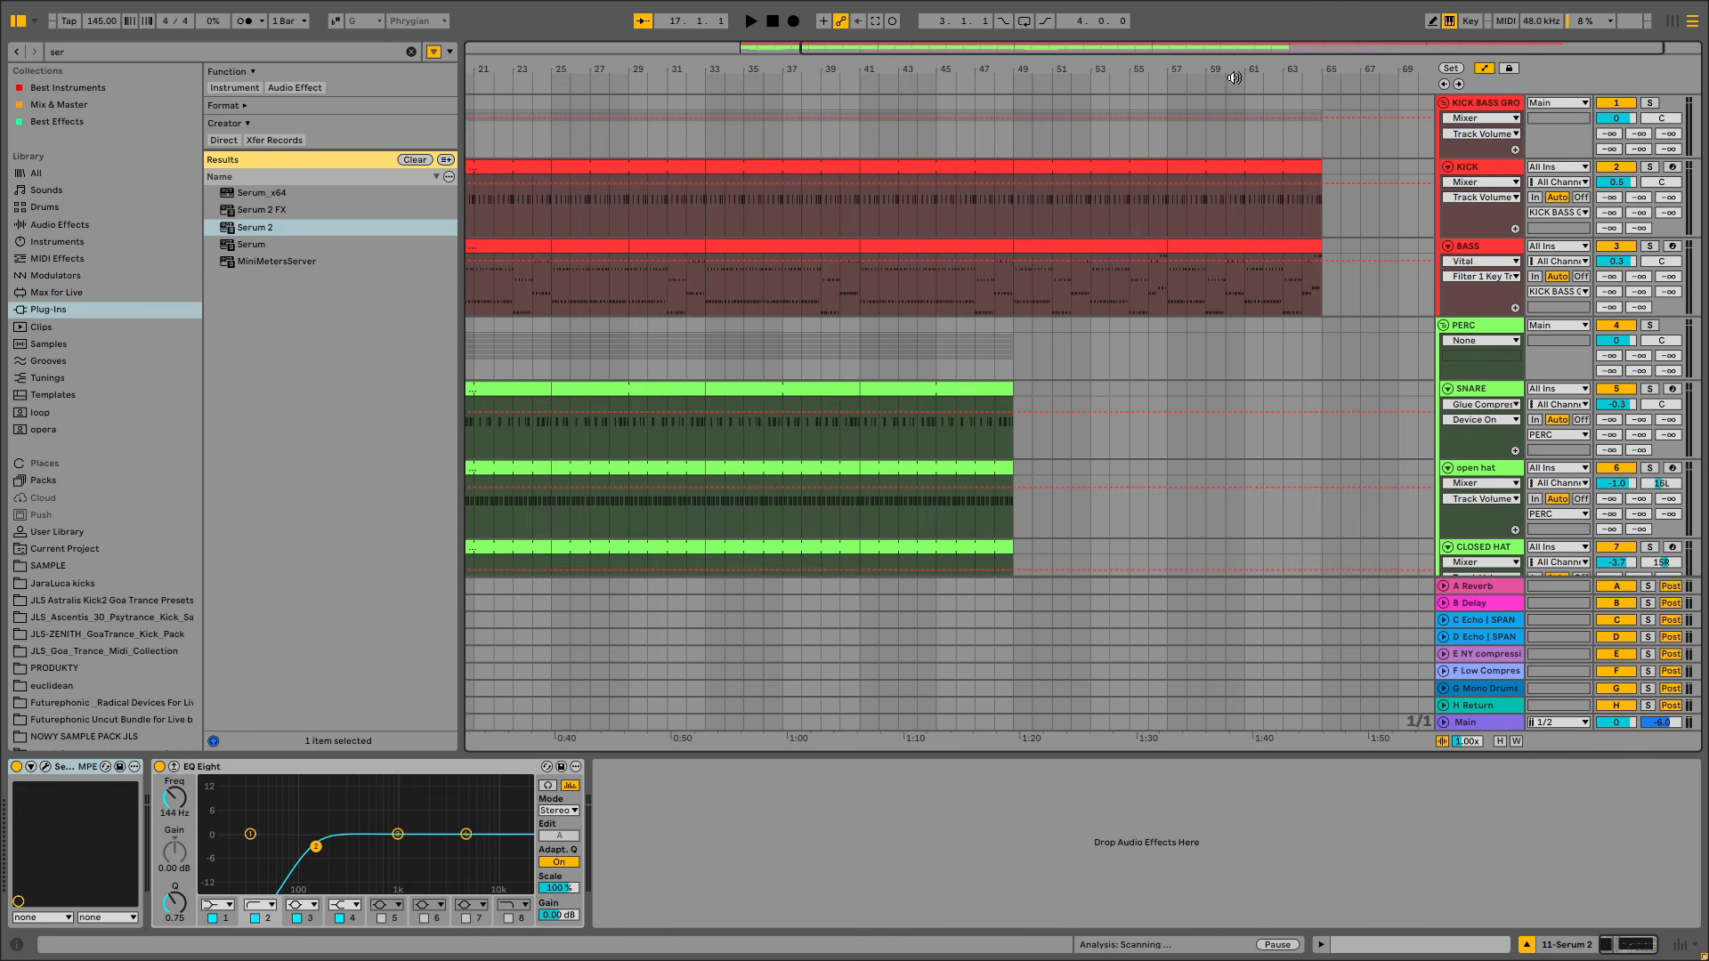
drag(1012, 313, 1323, 293)
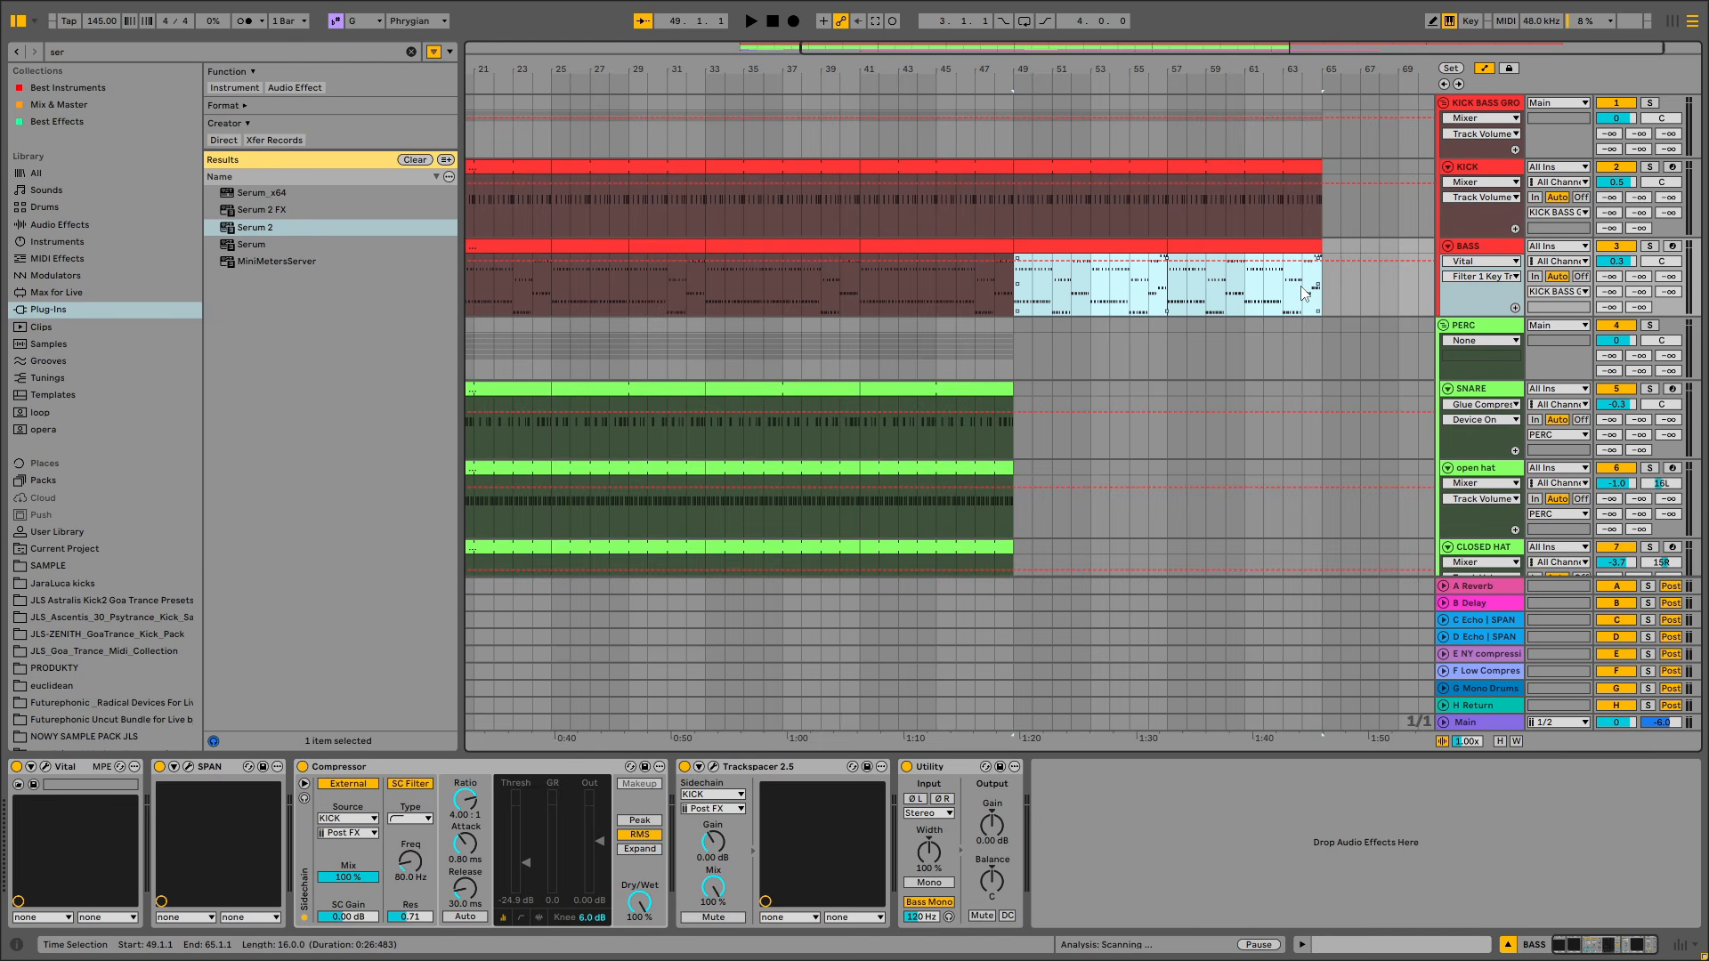
key(ctrl+l)
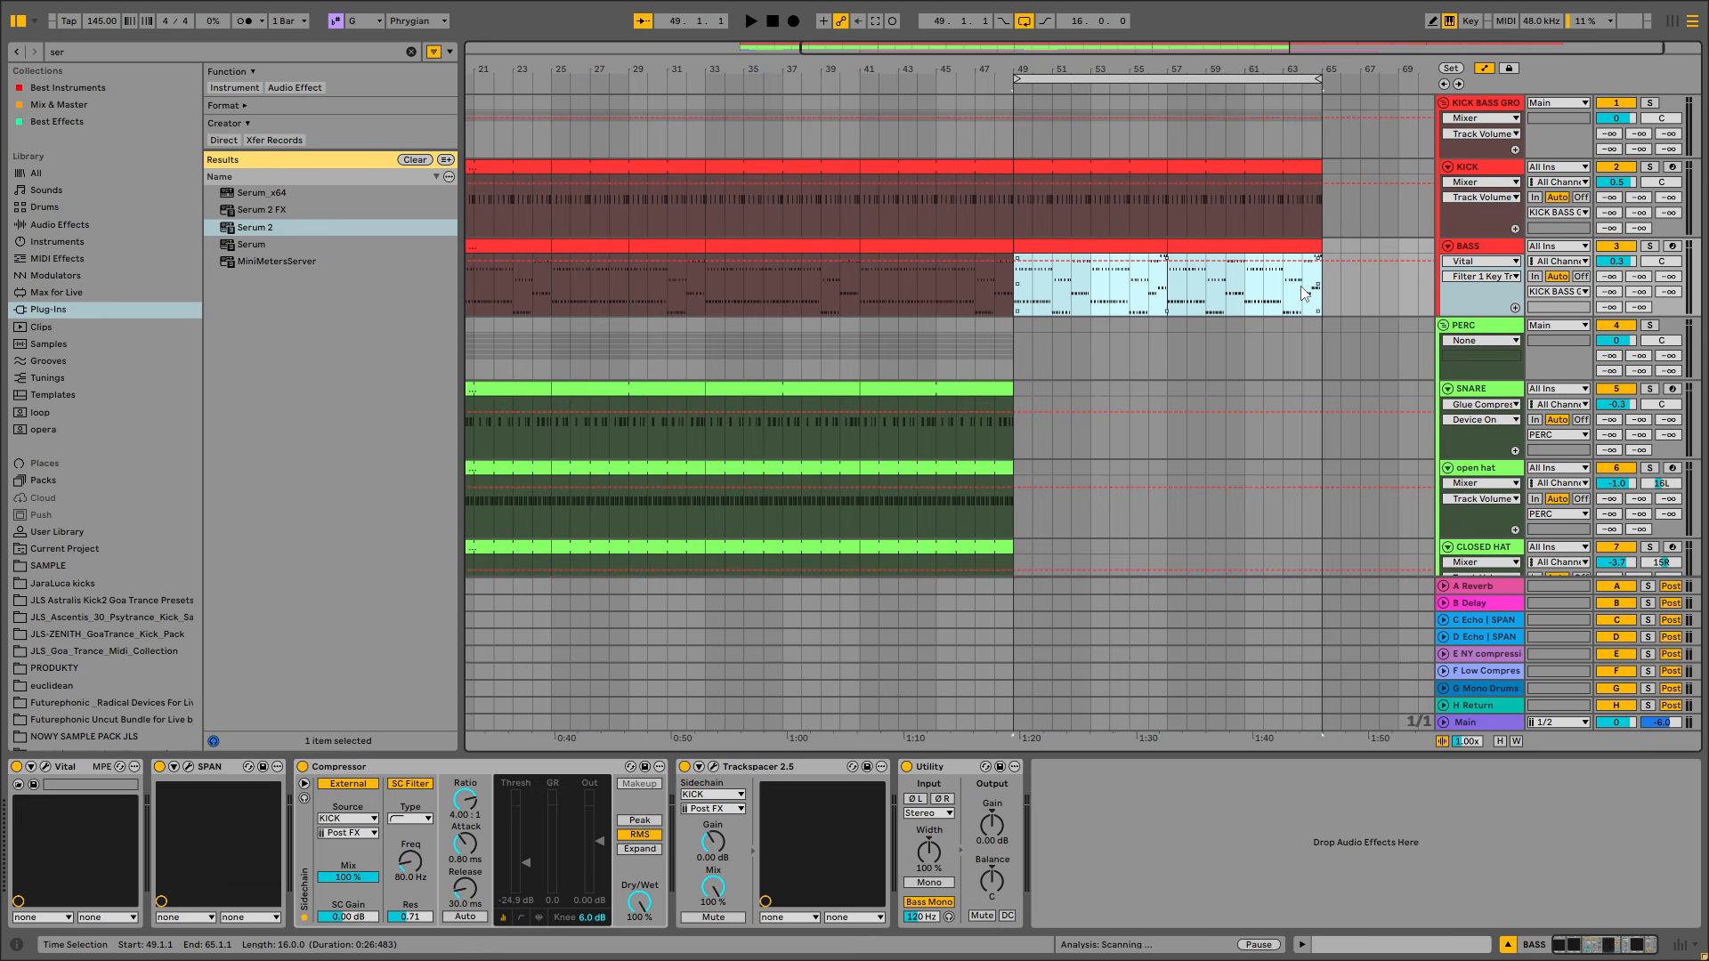
key(space)
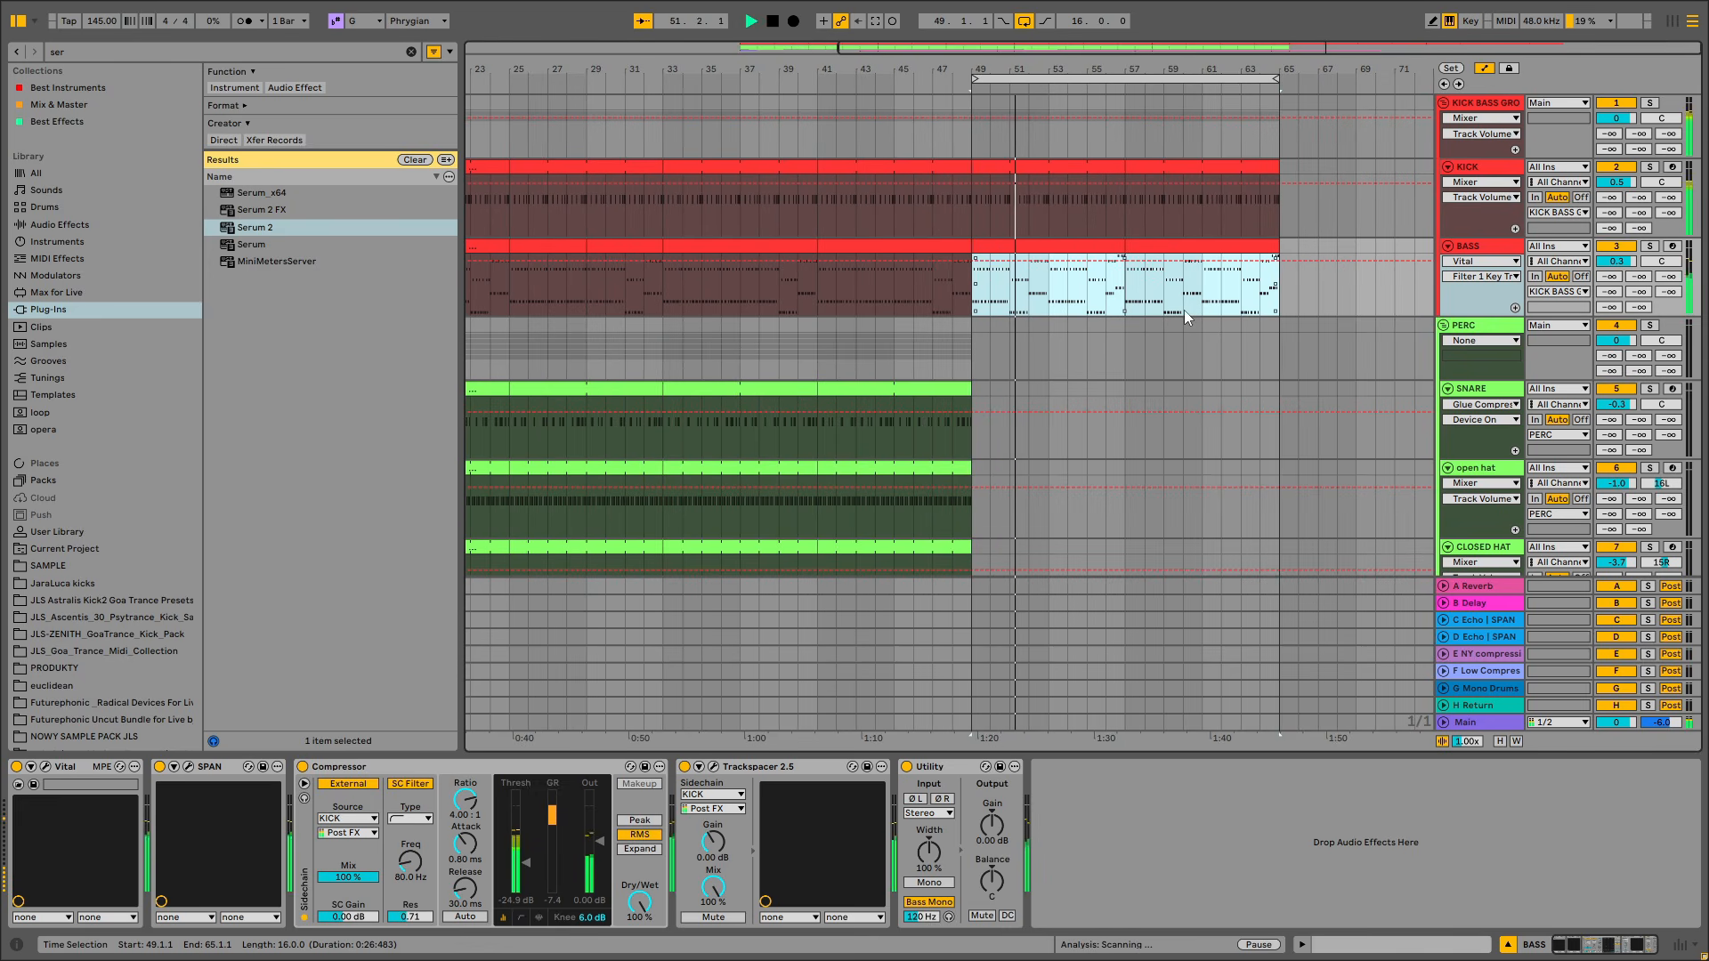
Set the Serum 2 track's volume to -9.6 dB in the Session mixer and audition a note
key(Tab)
click(1192, 322)
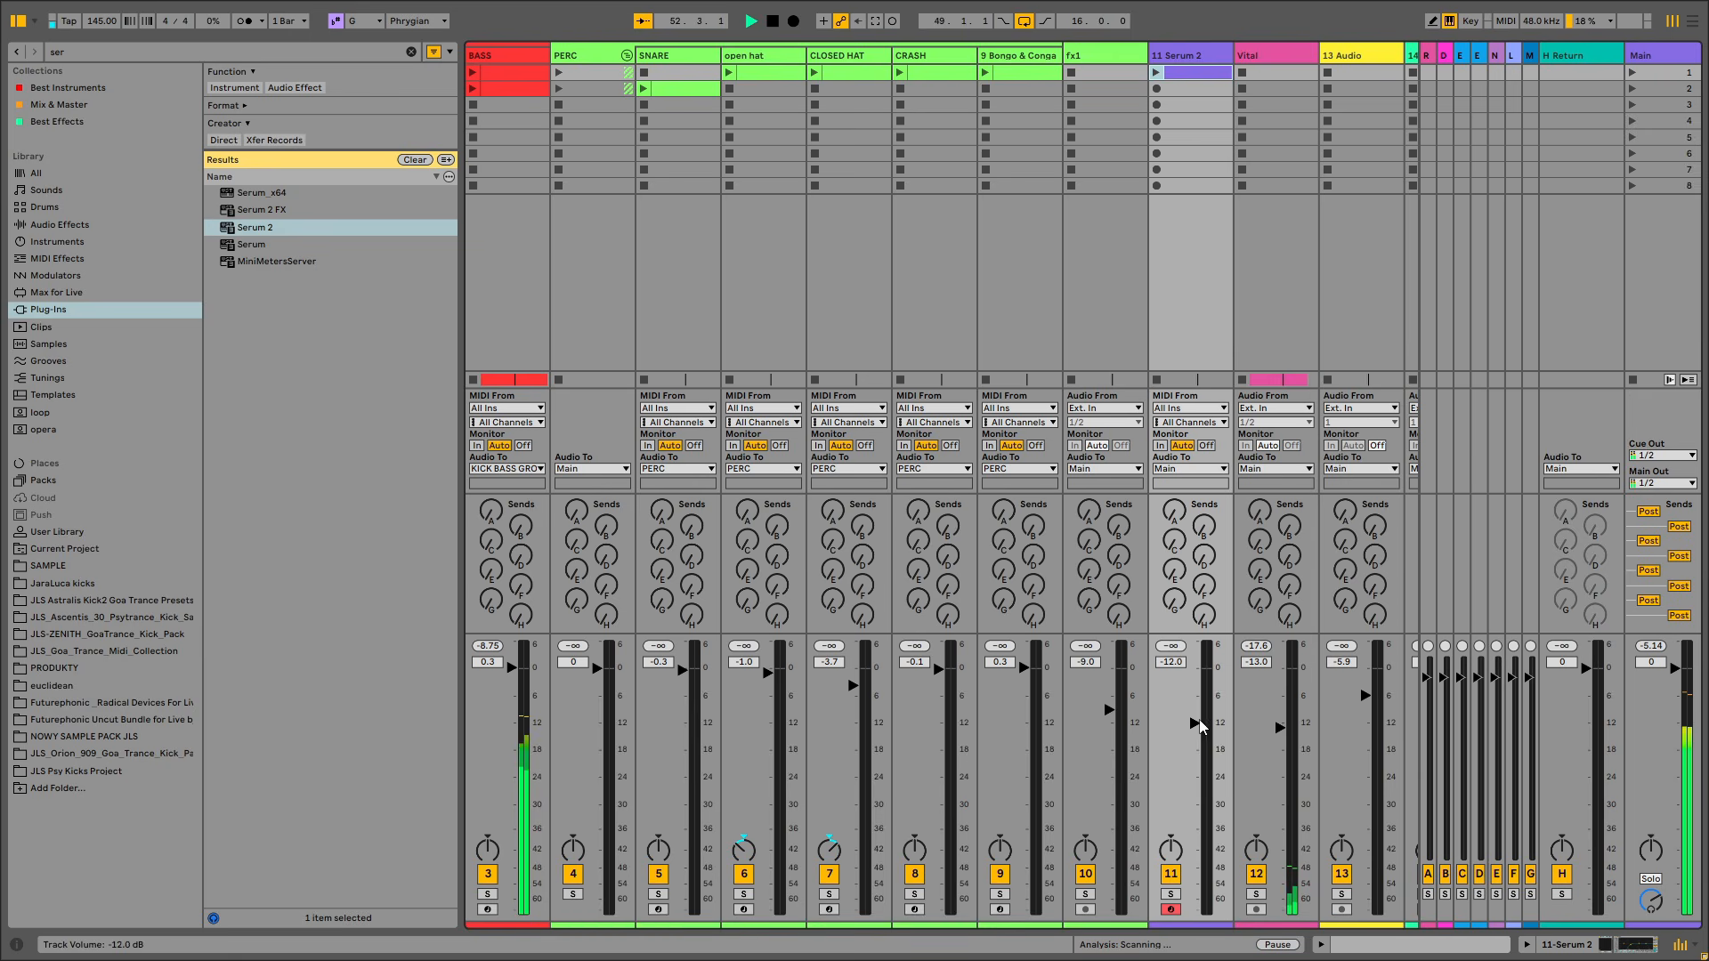
drag(1200, 725, 1197, 715)
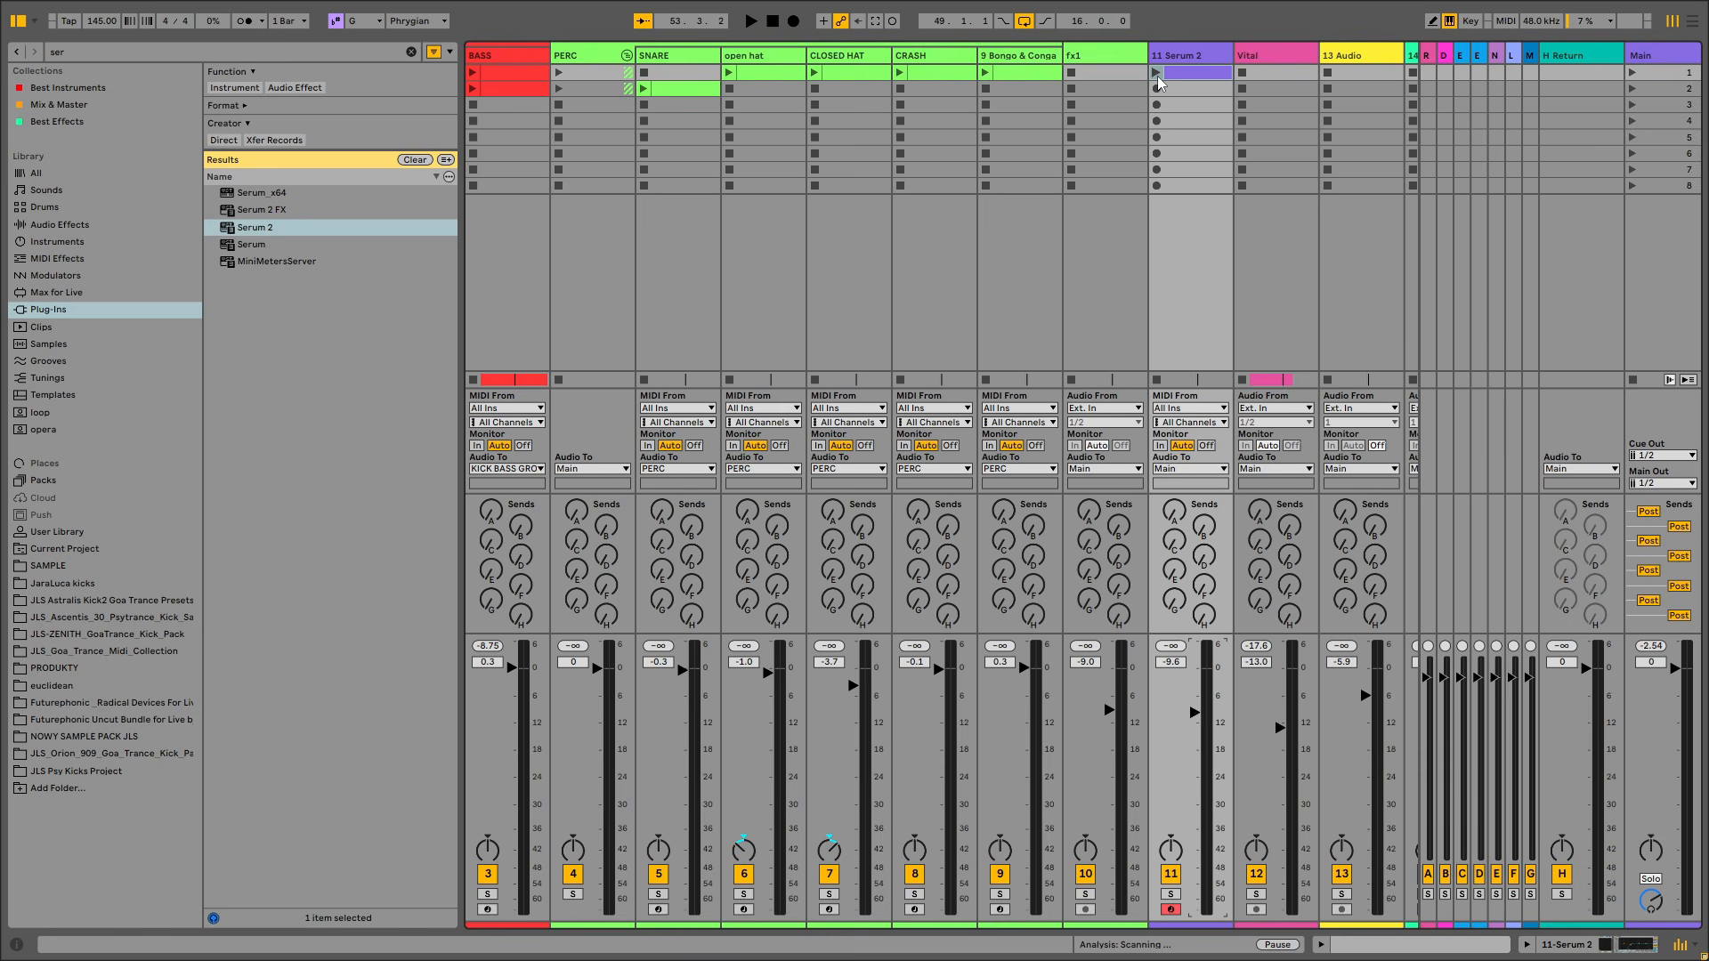
key(a)
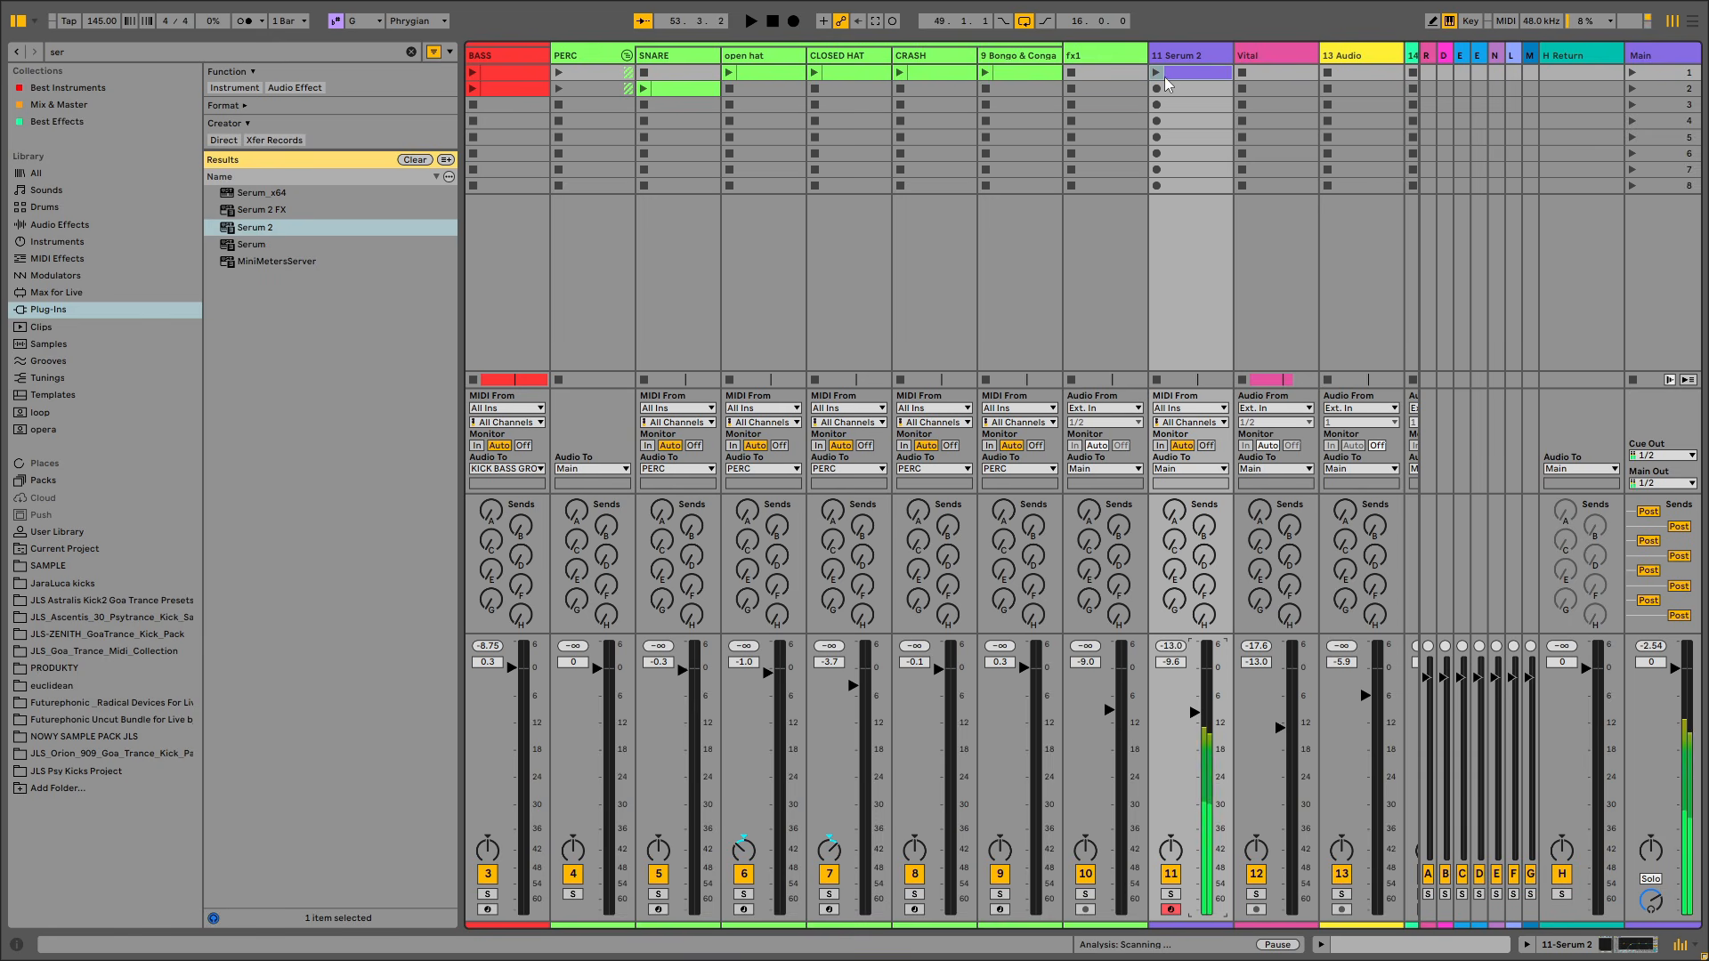
Launch the Serum 2 clip, stop playback, and reopen the clip in the note editor
double_click(1159, 75)
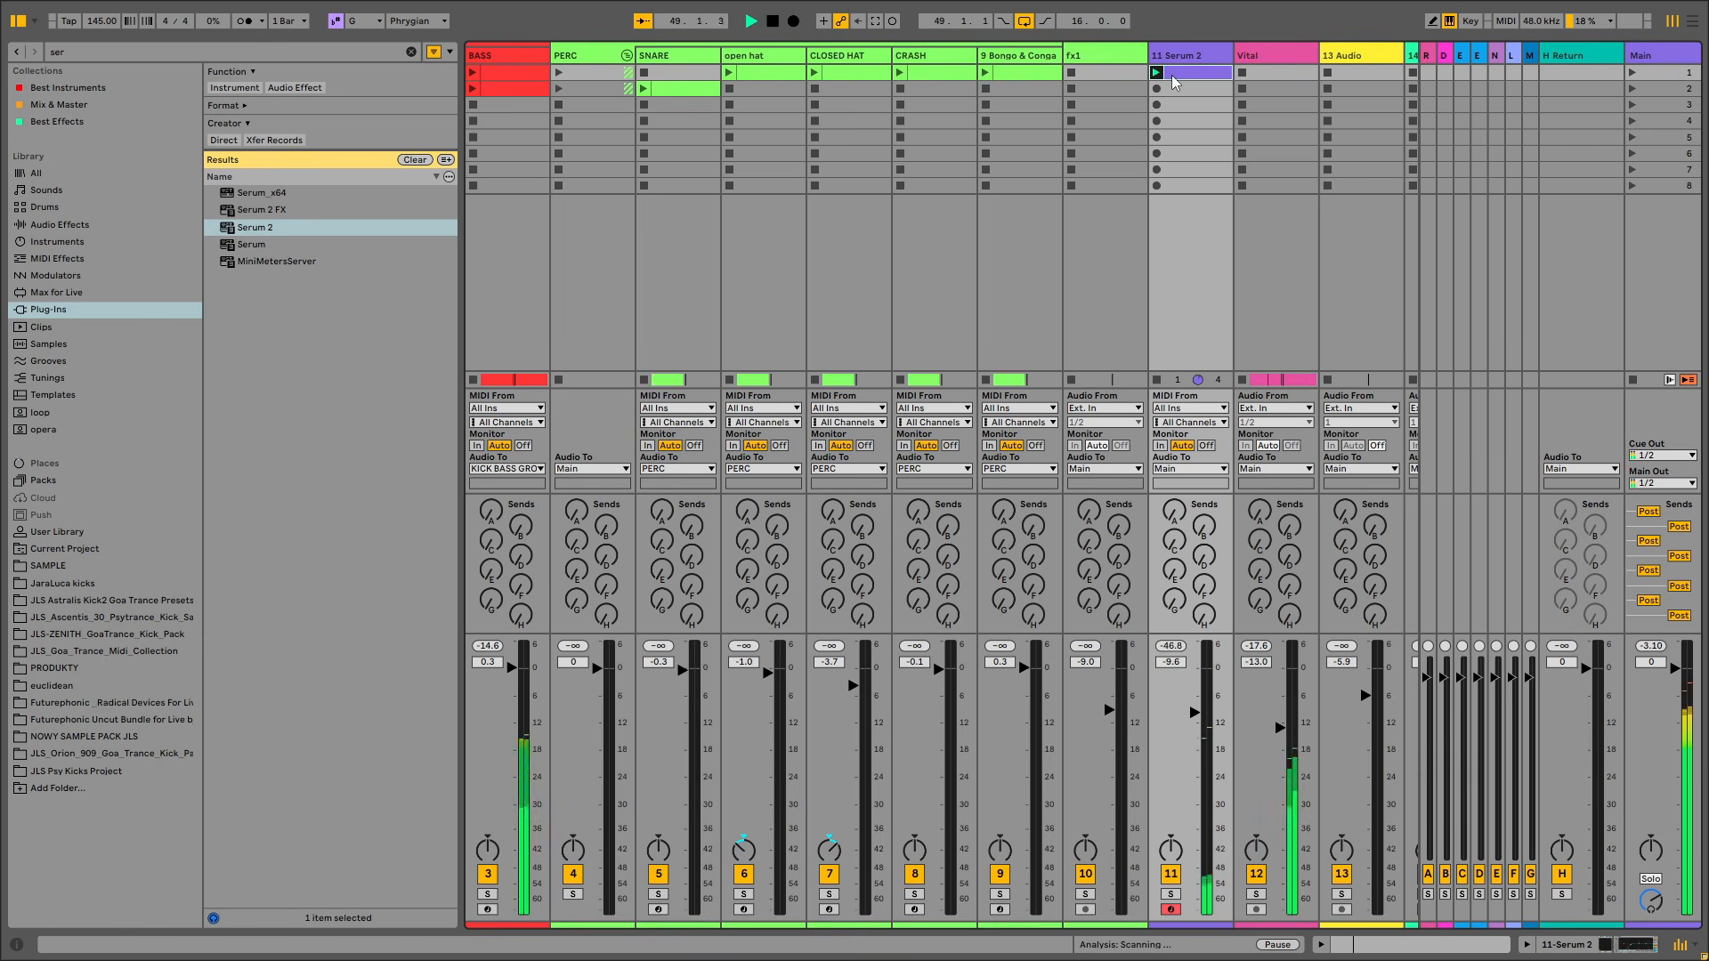
key(space)
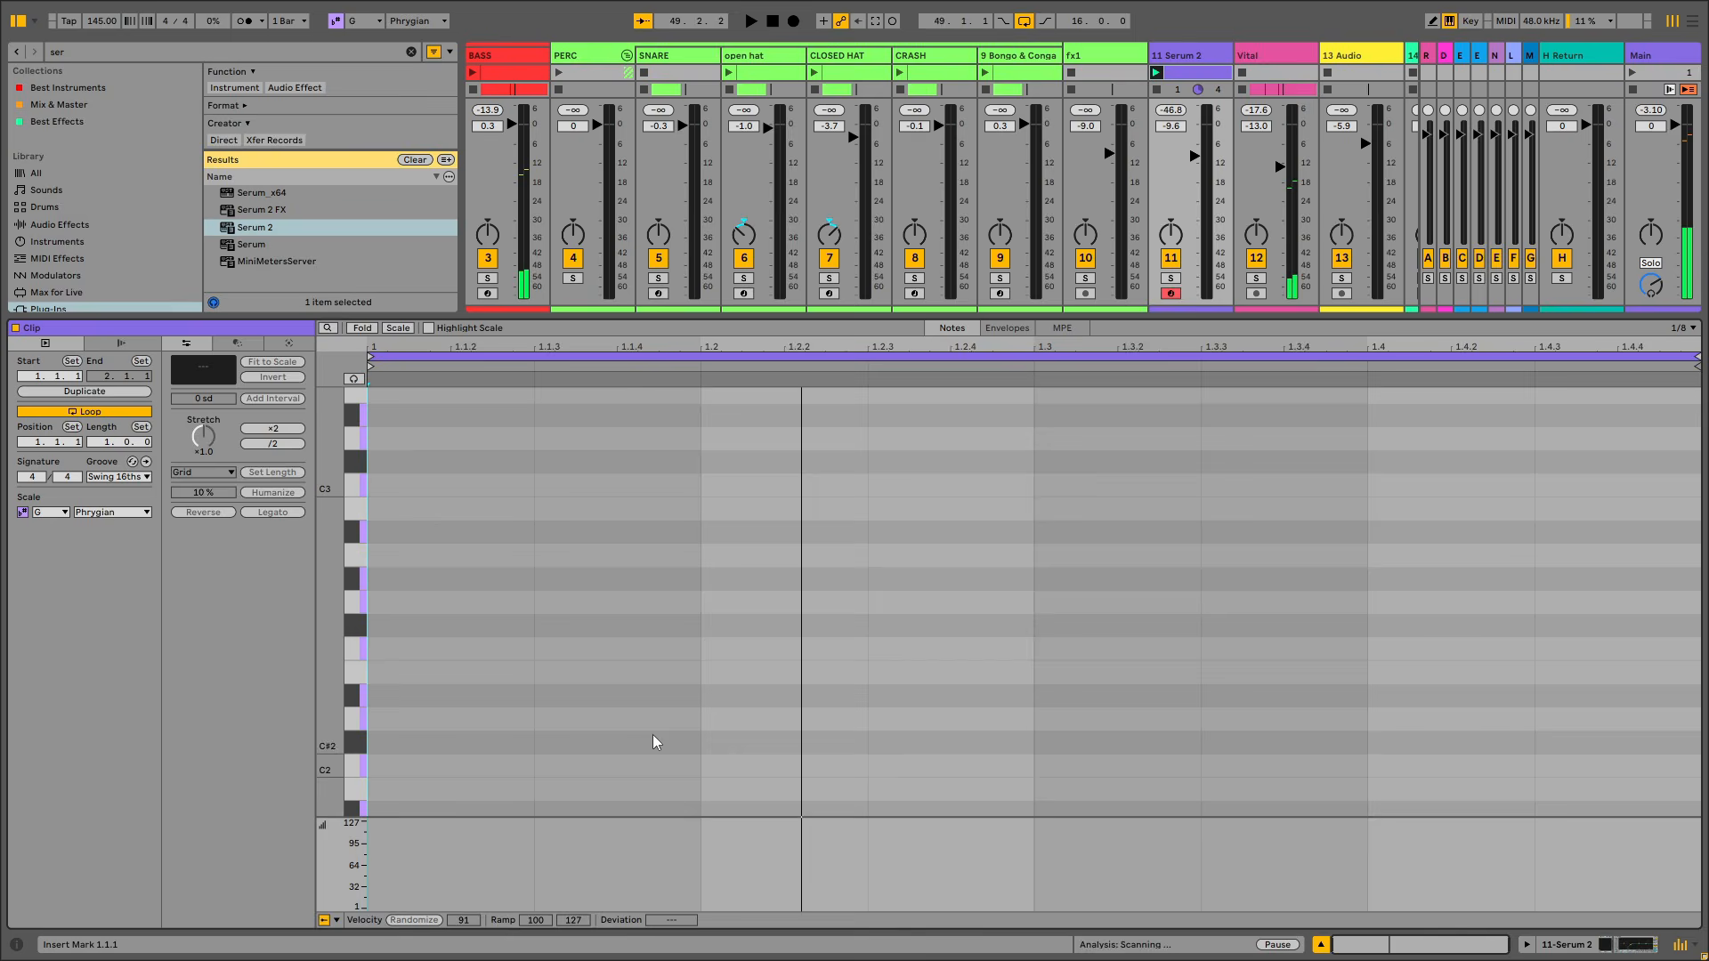
right_click(759, 518)
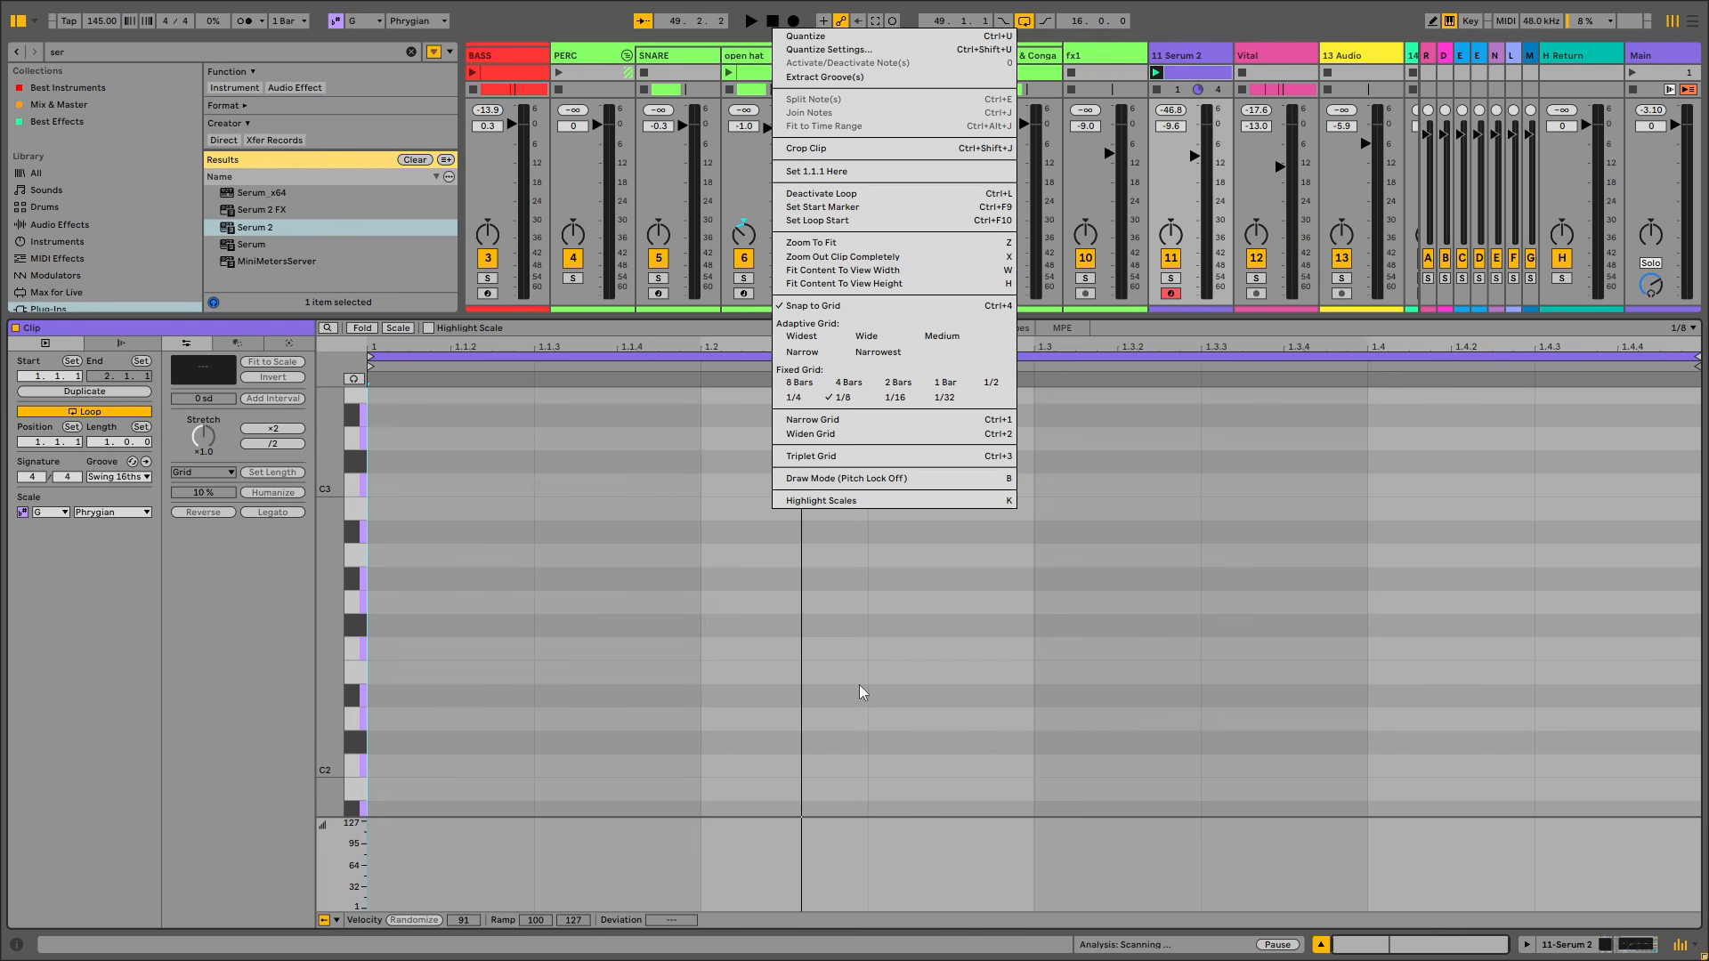
click(378, 701)
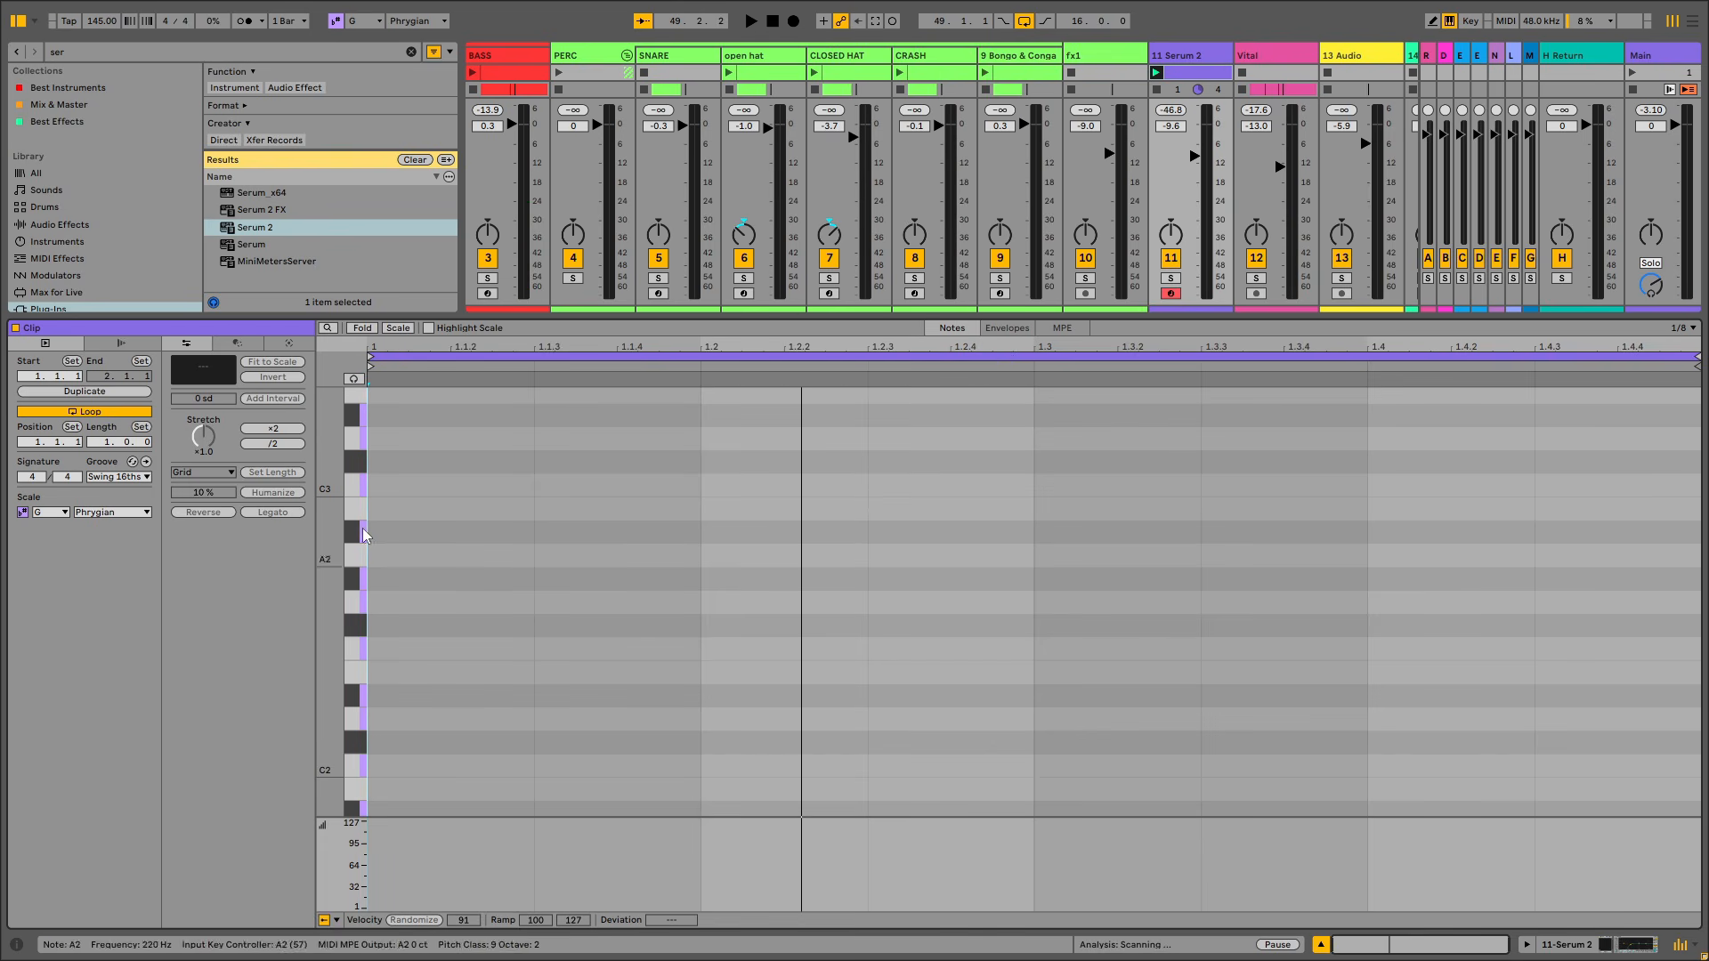
Add an eighth note to the clip and place it on G2 at position 1.1.3
scroll(331, 702, down, 2)
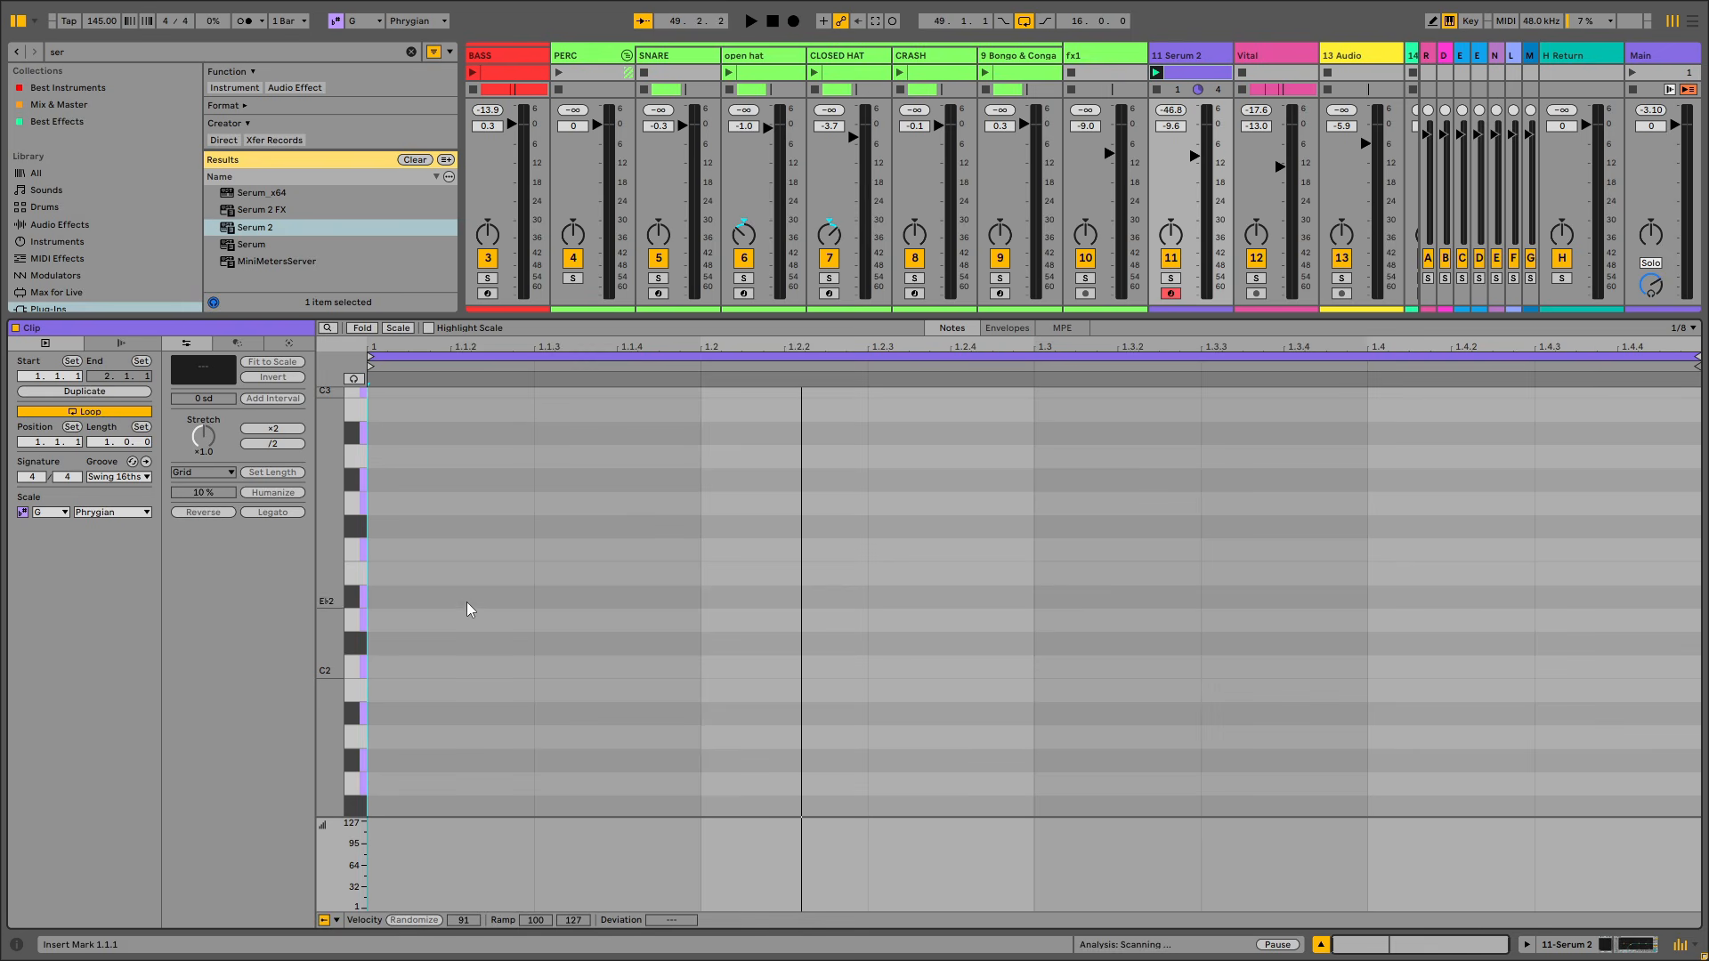
key(Right)
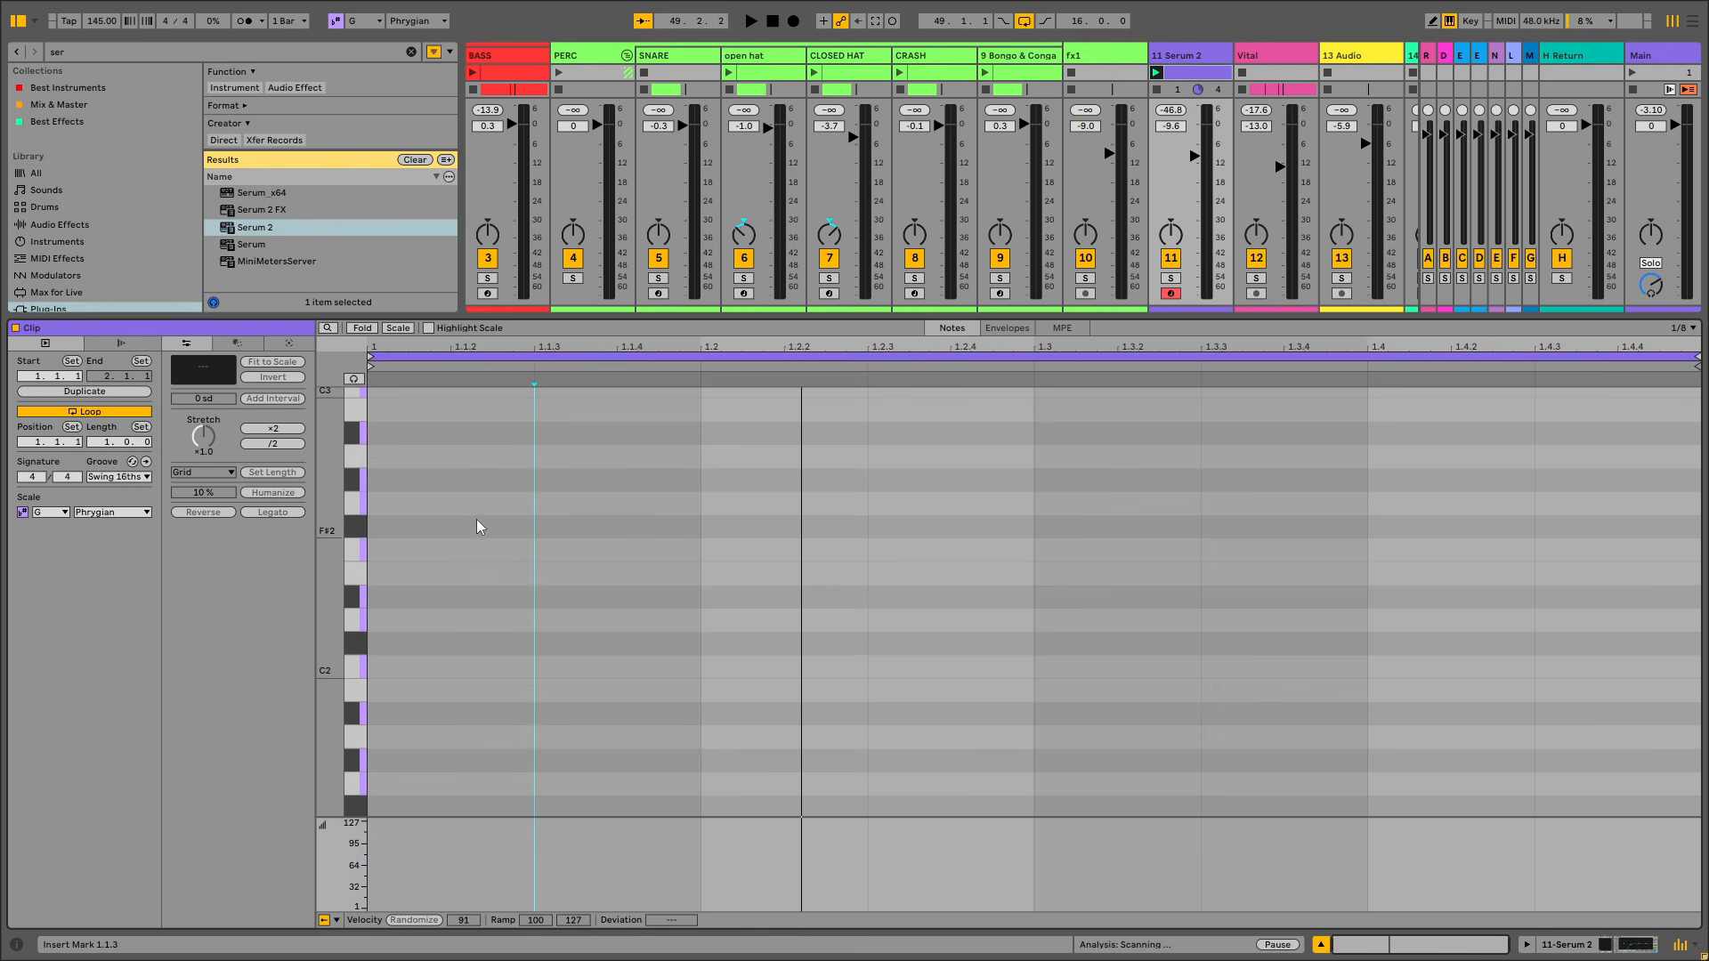
double_click(402, 553)
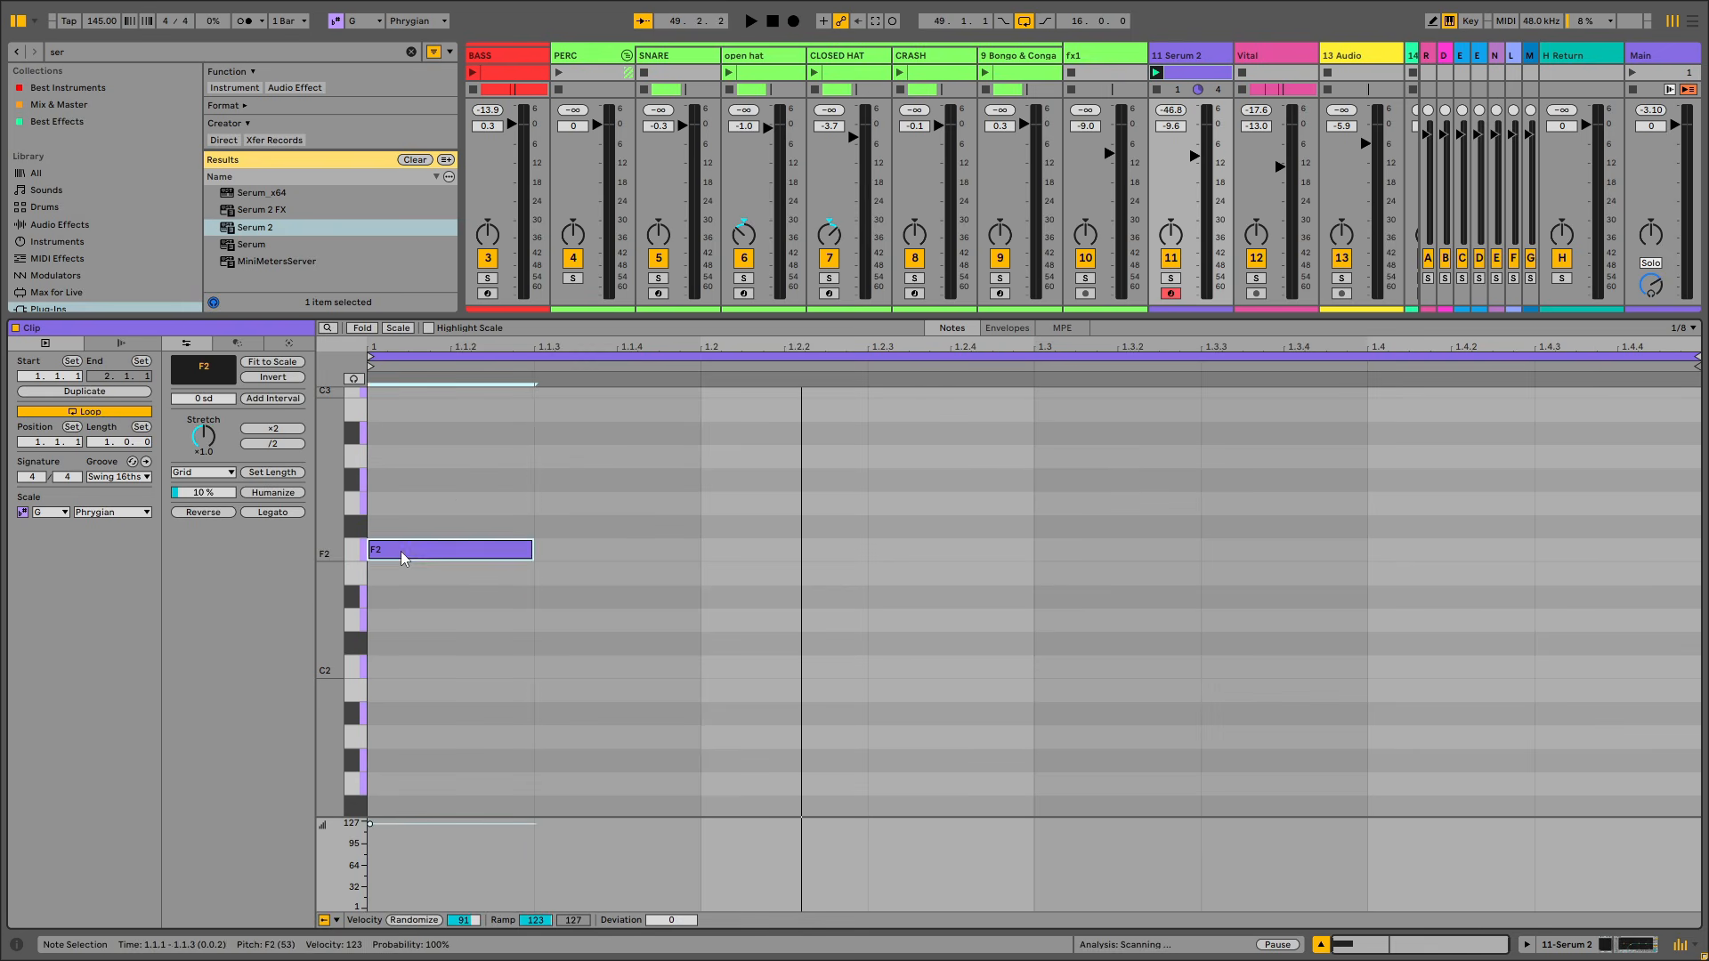
drag(401, 552, 676, 514)
scroll(792, 623, up, 5)
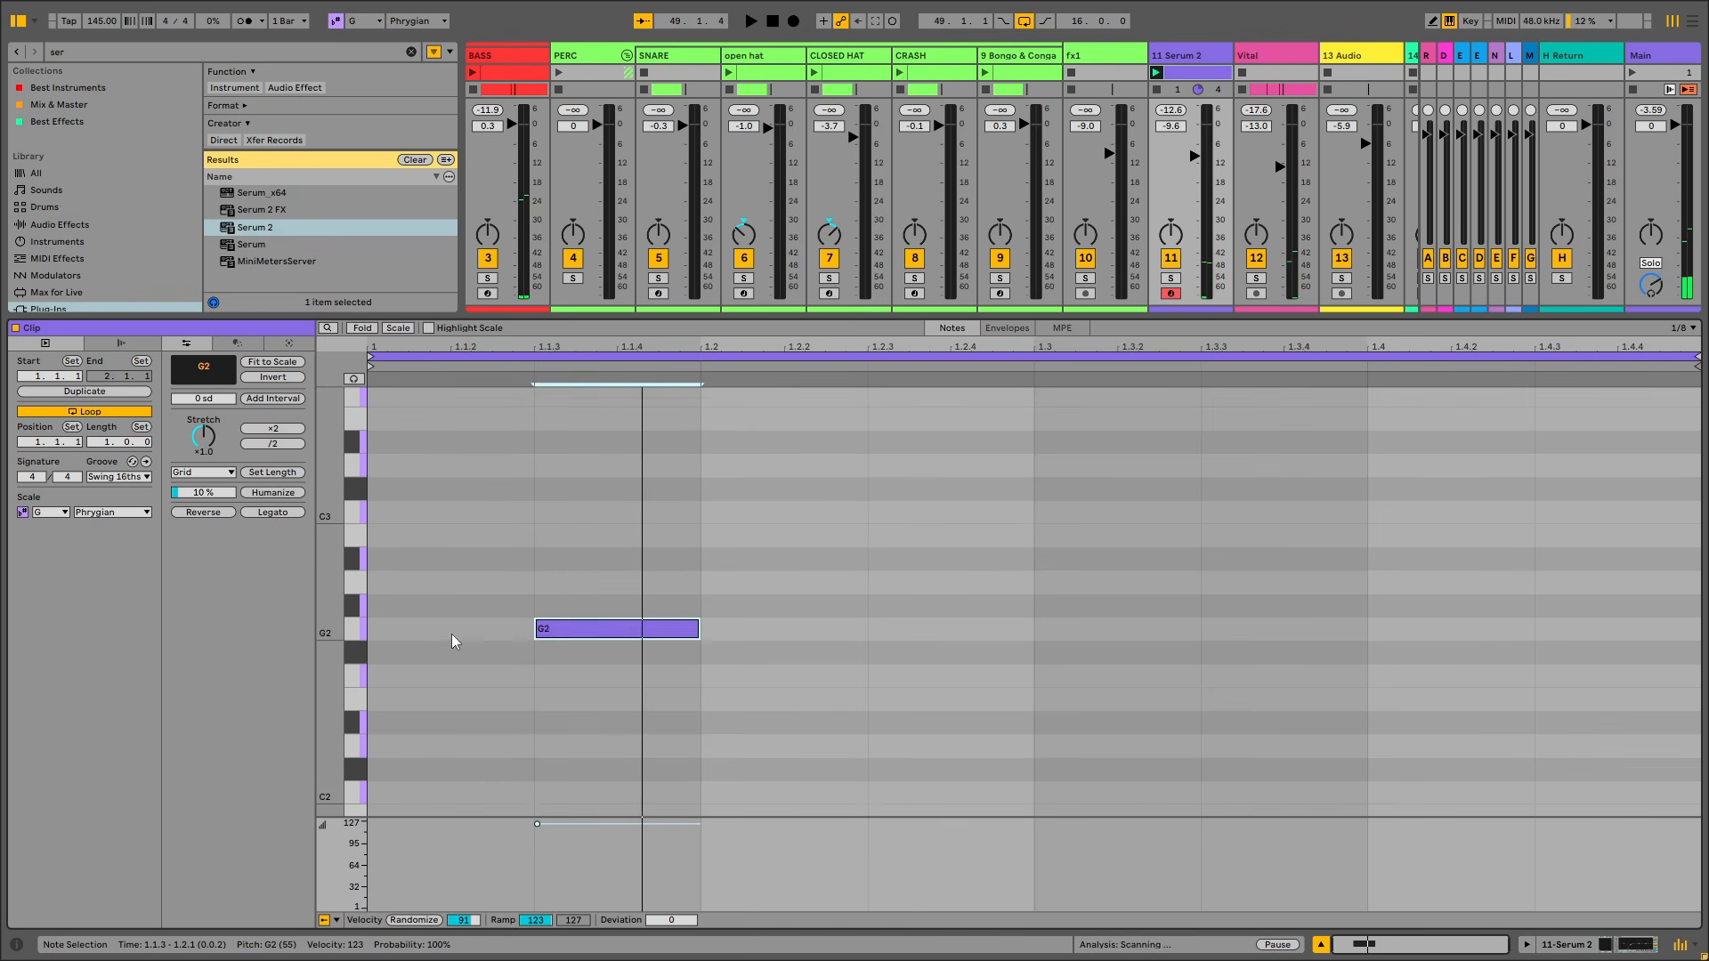
click(458, 641)
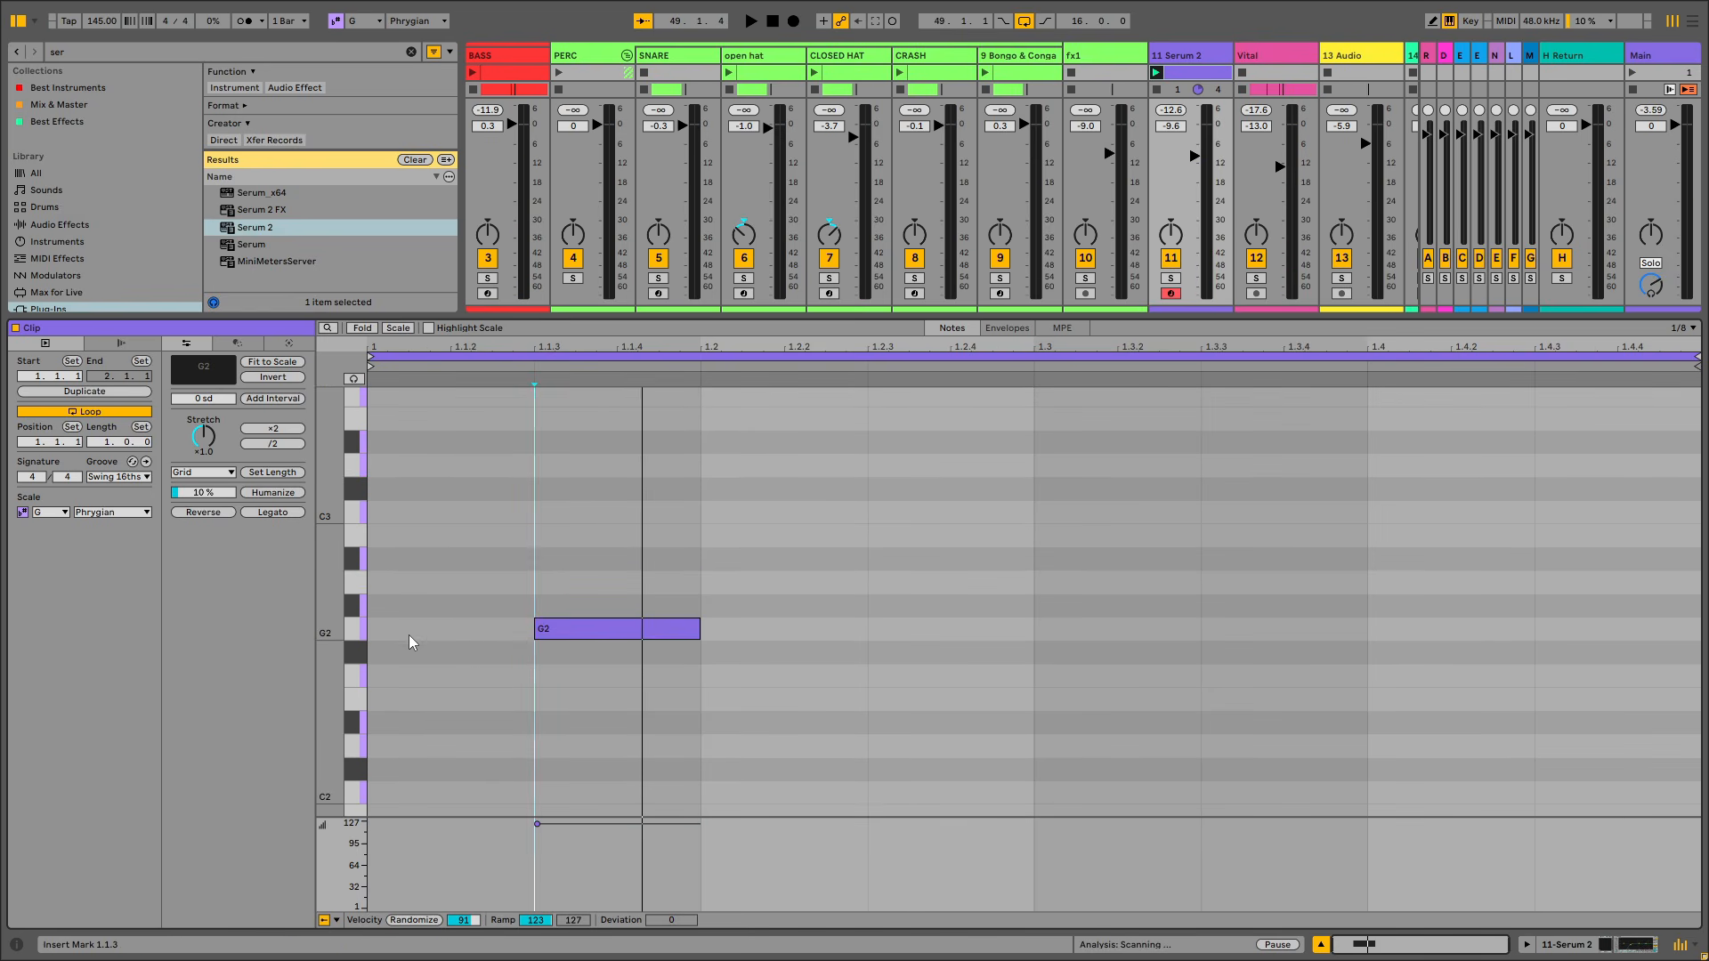
Show only scale notes in the note editor and place a second eighth note on G2 at position 1.3.3
mouse_move(599, 626)
mouse_down()
mouse_move(439, 636)
mouse_move(594, 632)
mouse_up()
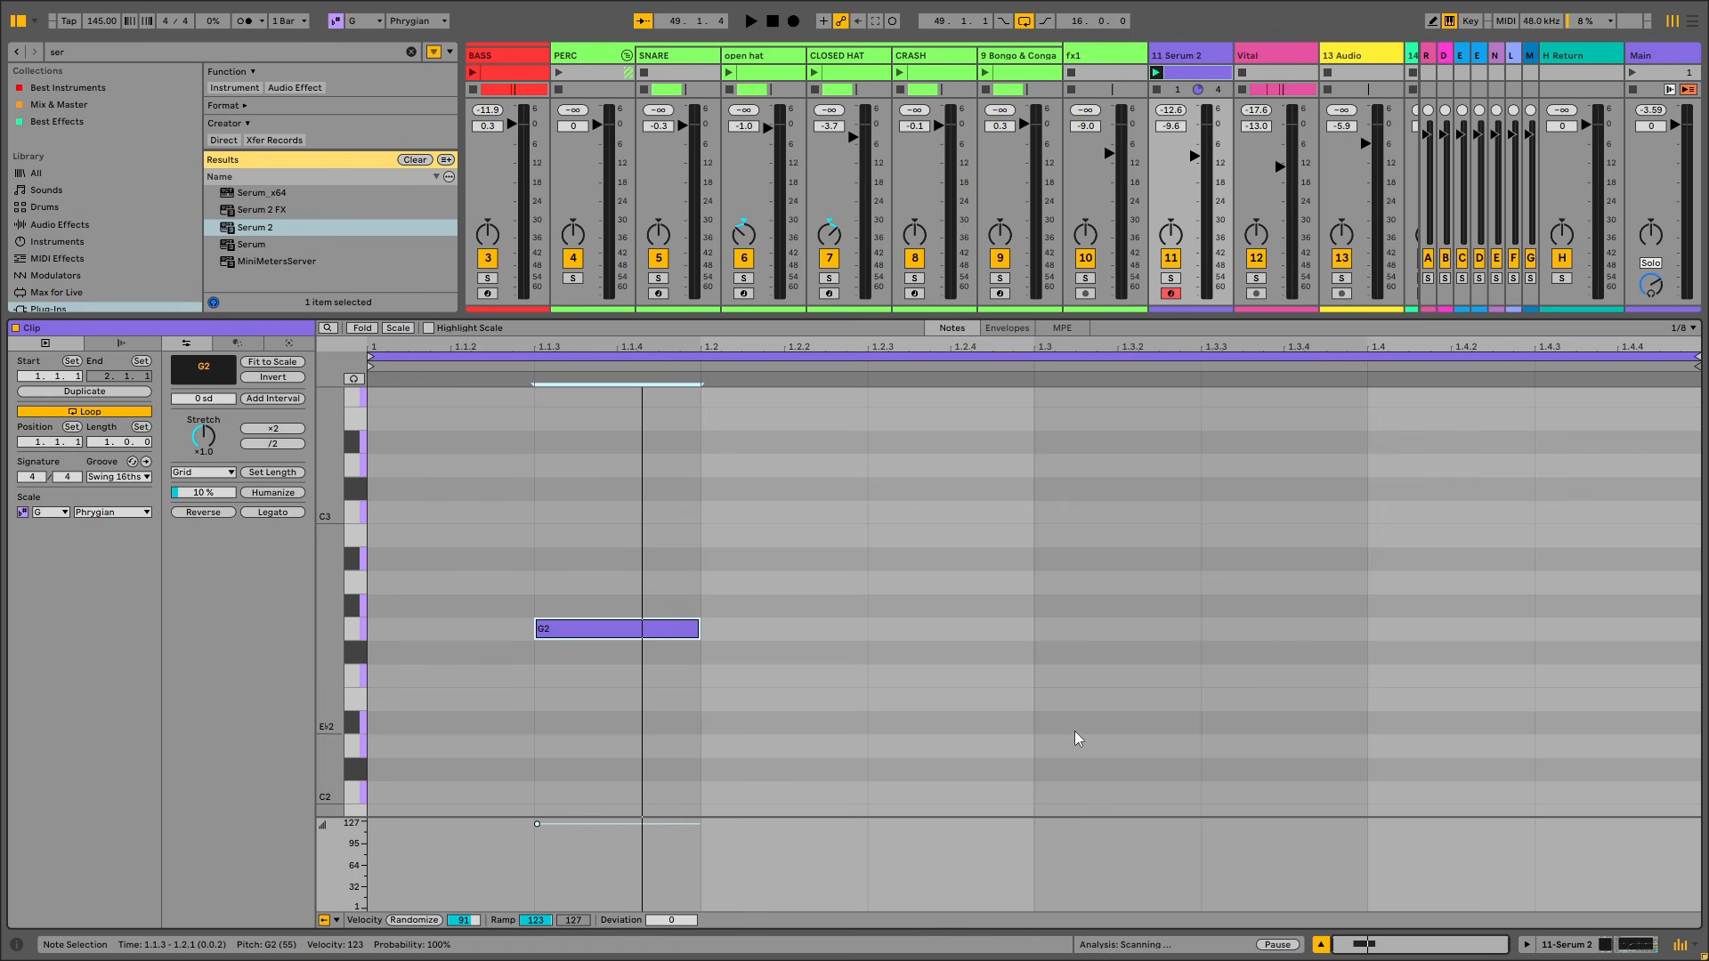
key(space)
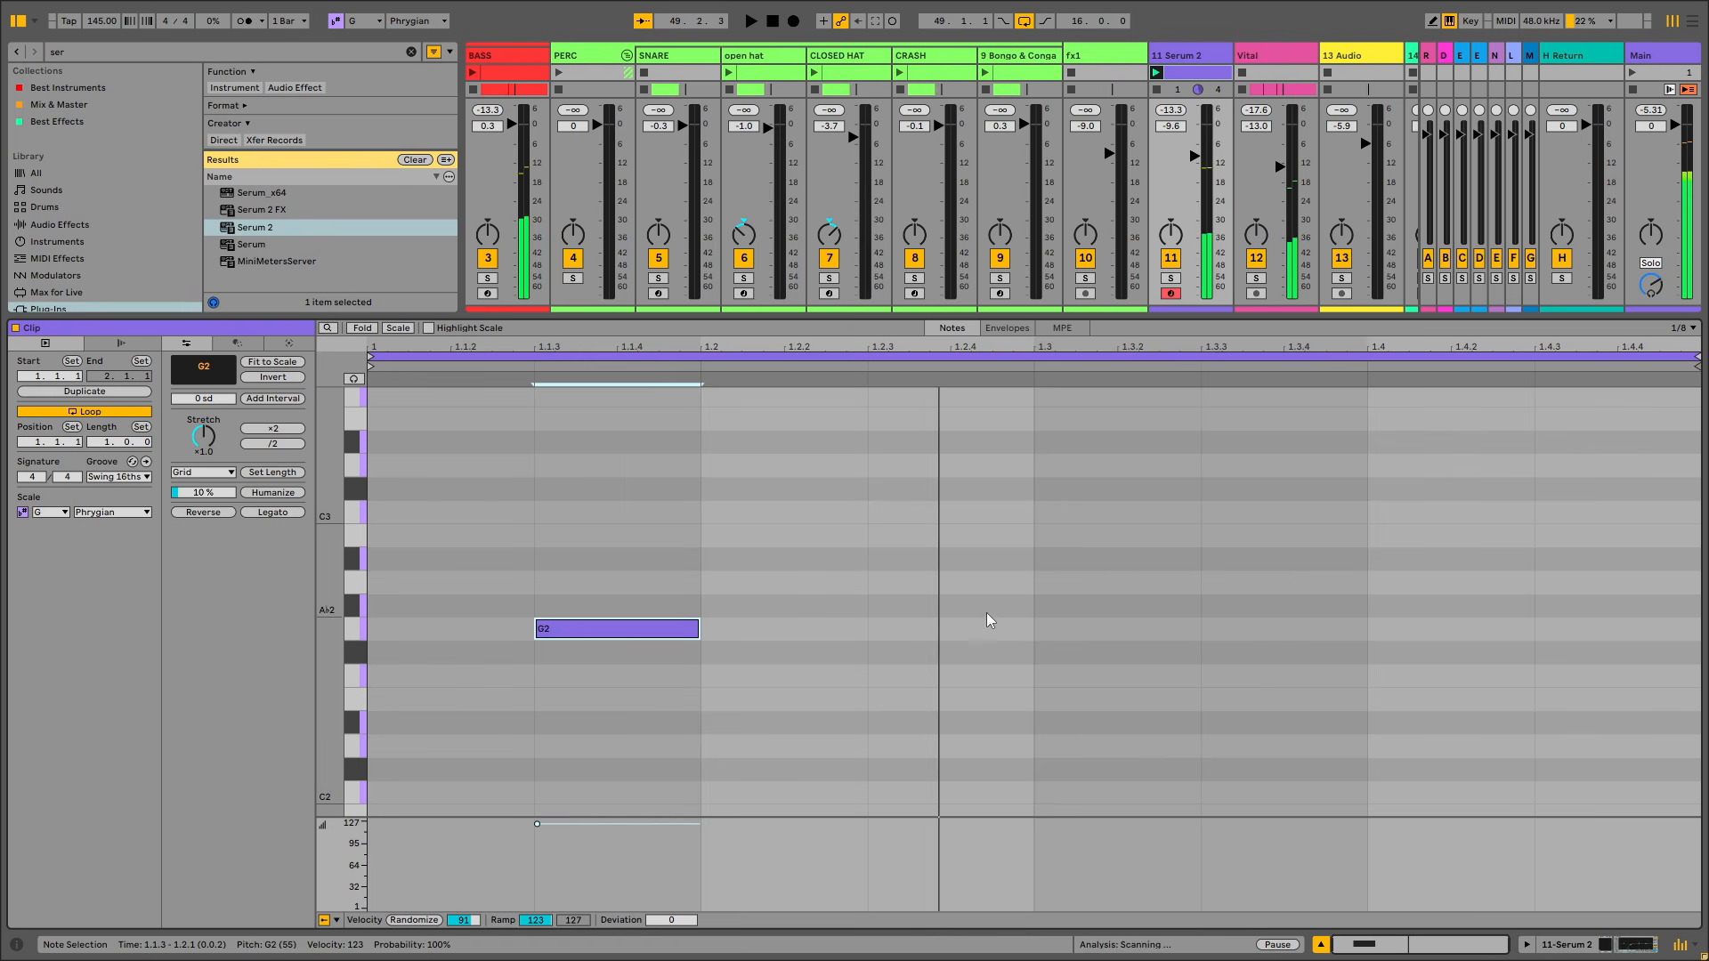
double_click(1082, 607)
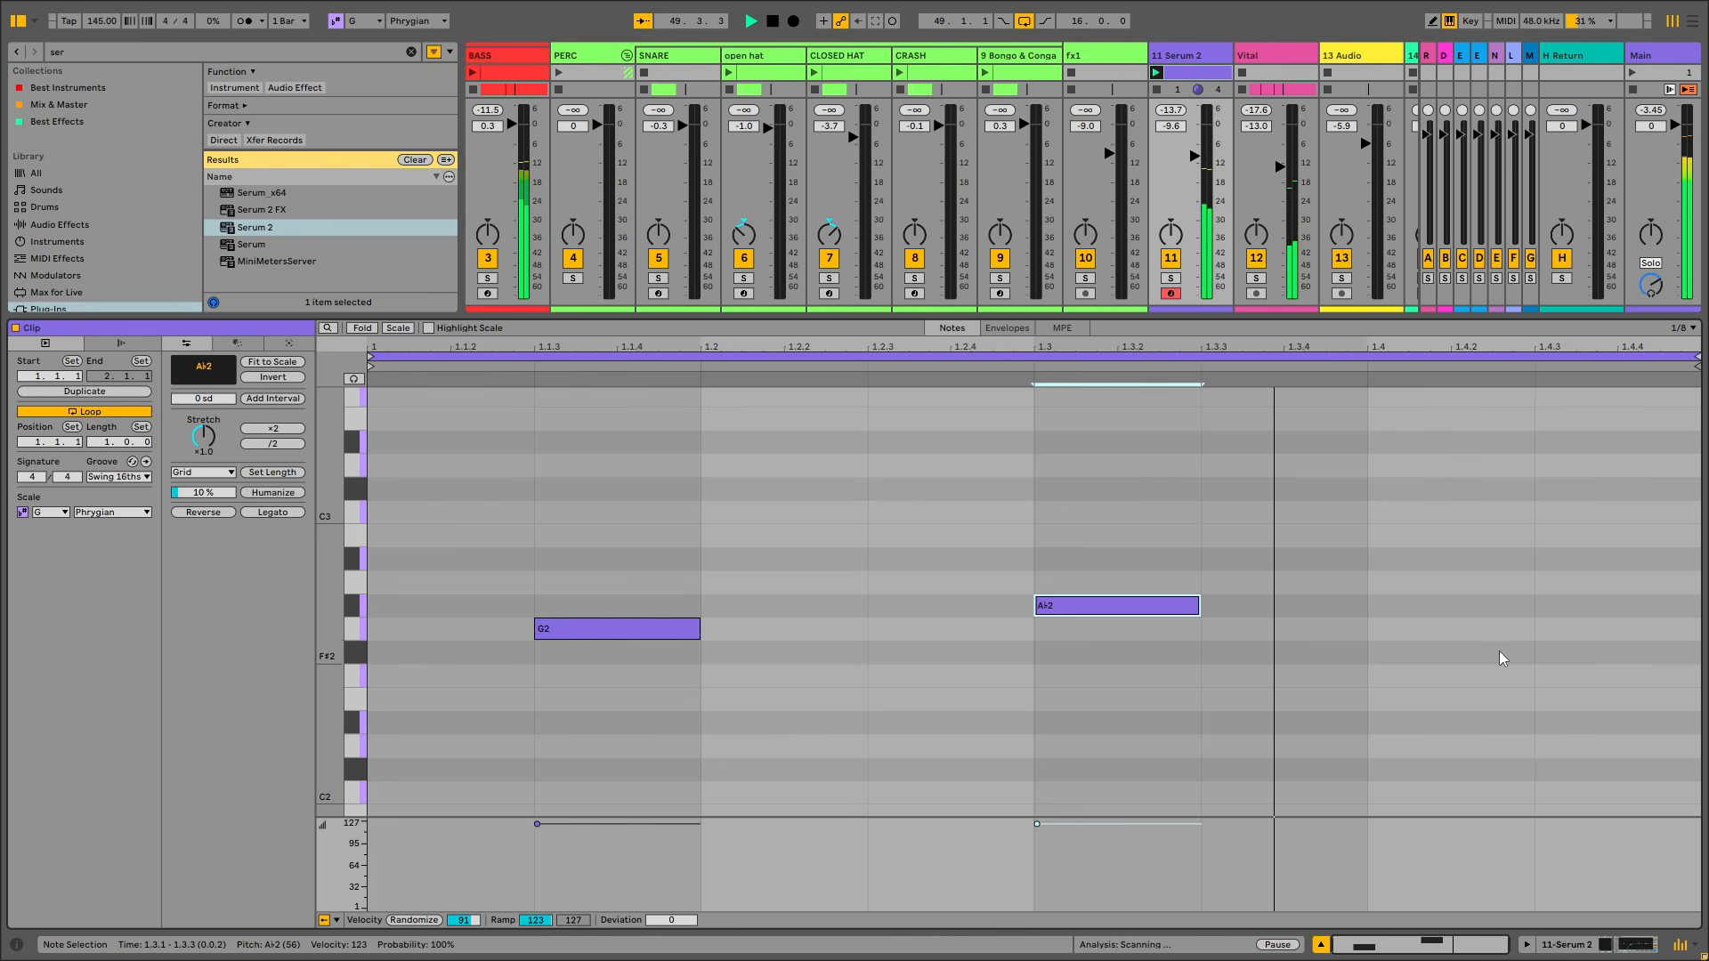
click(398, 328)
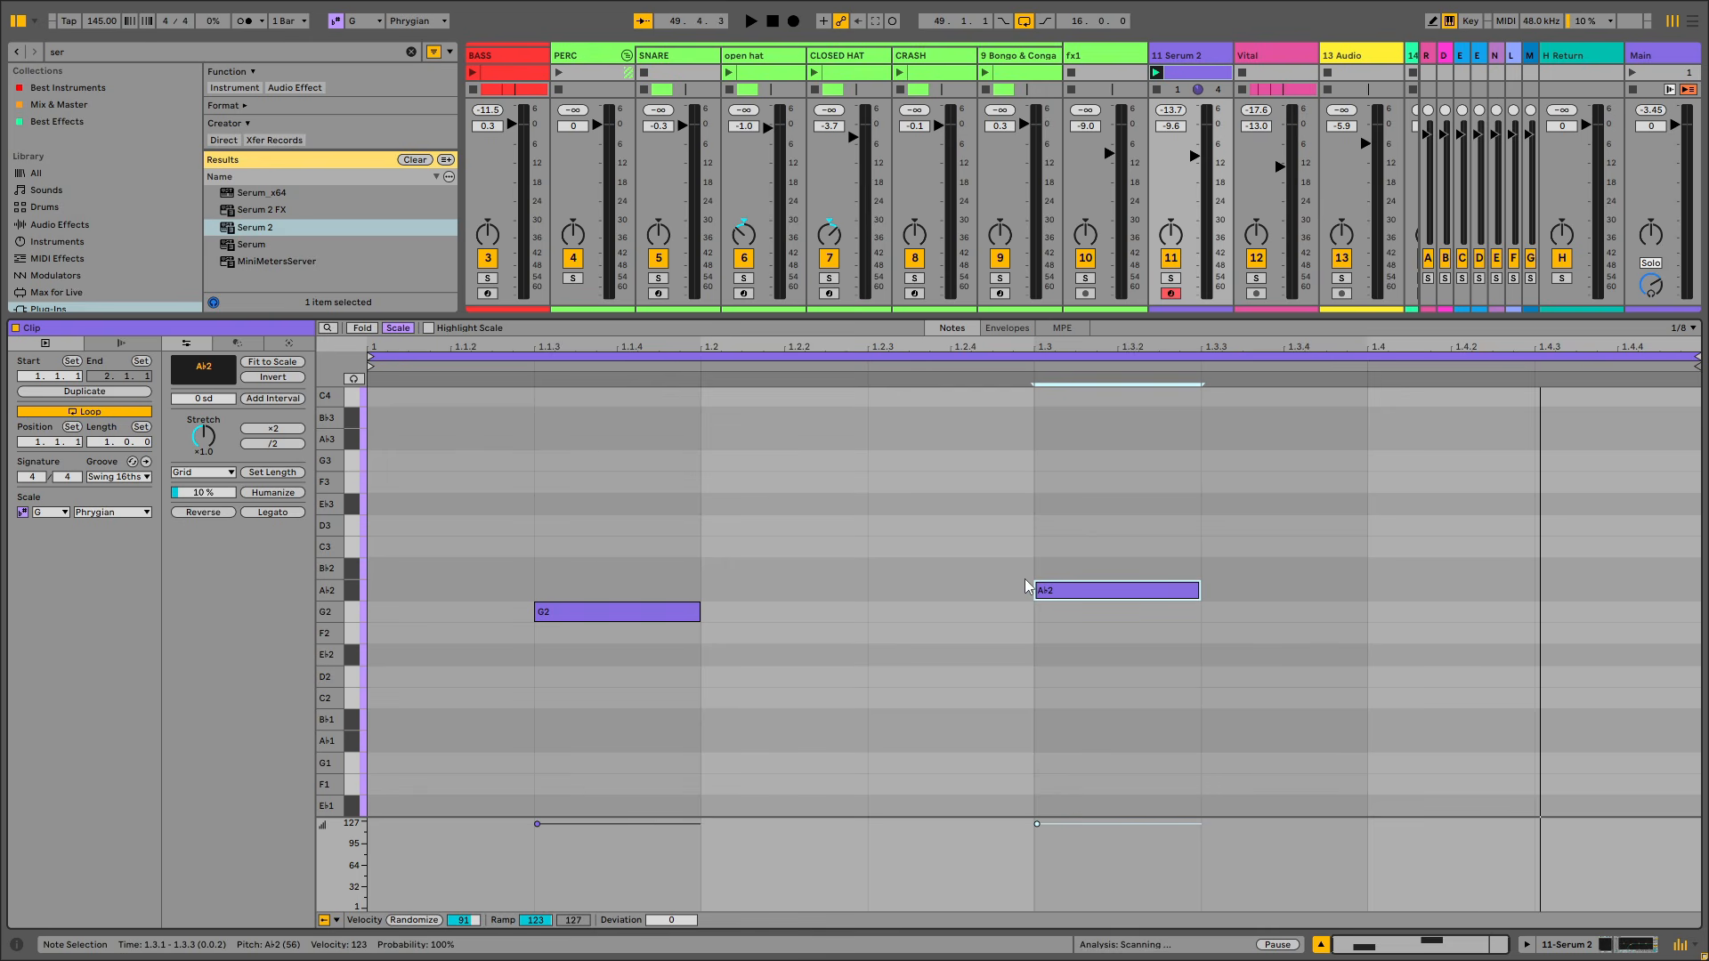
click(1568, 617)
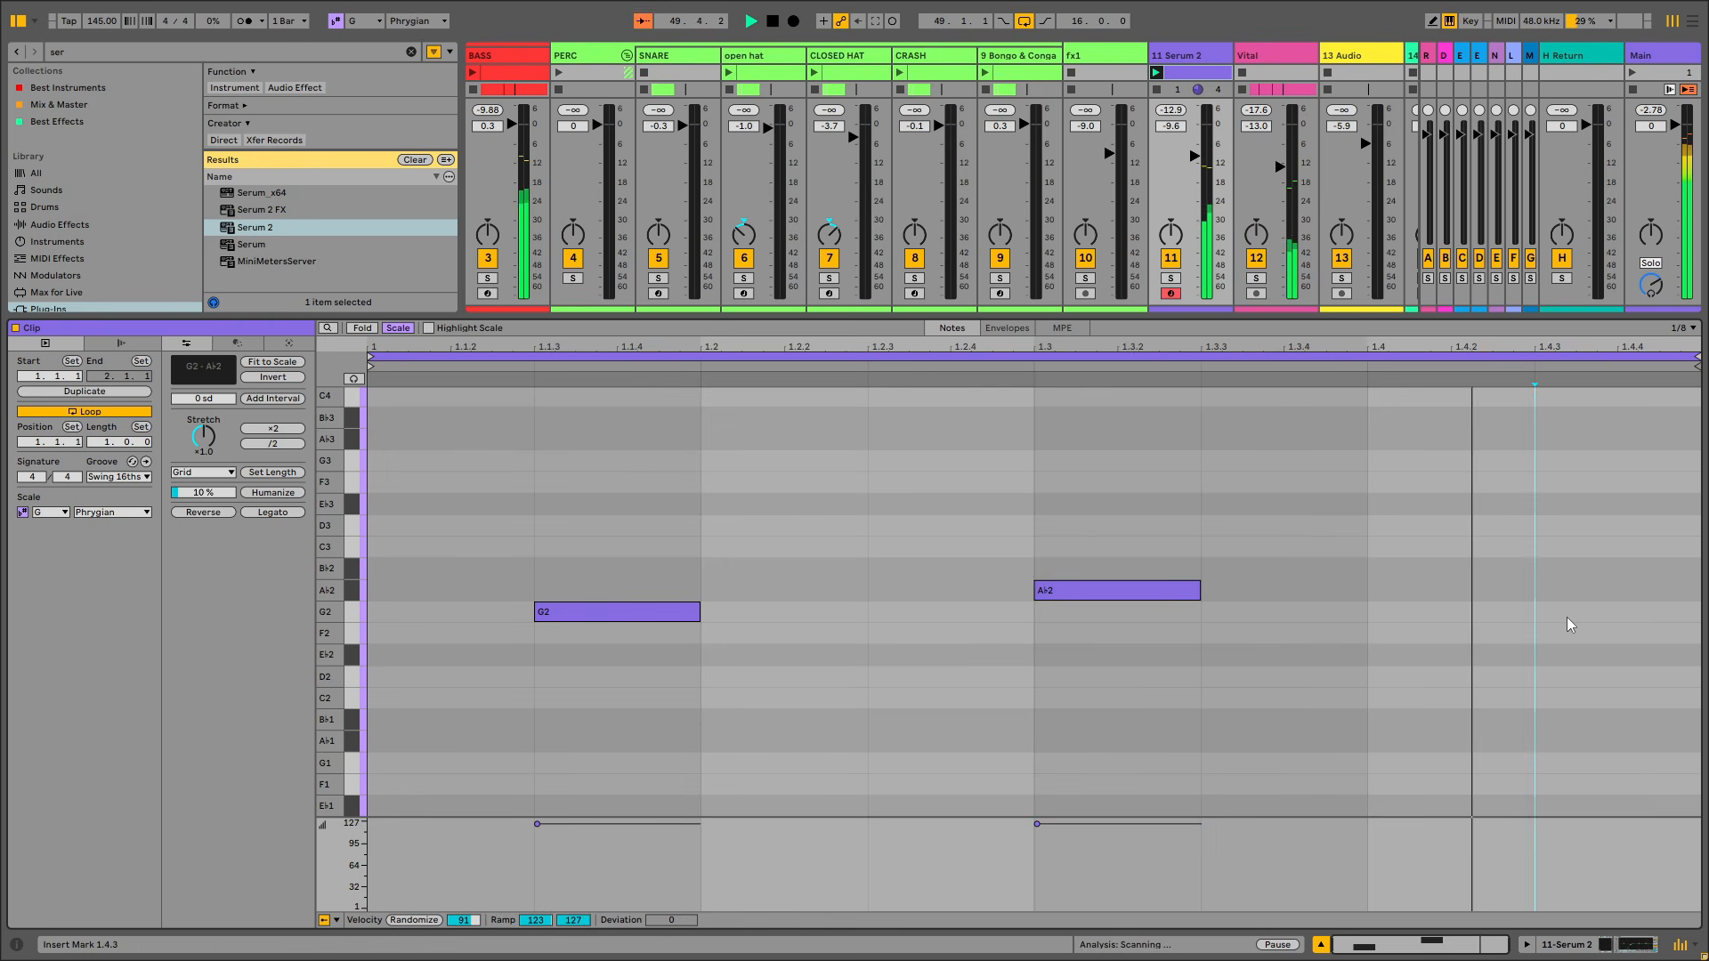
drag(1038, 585, 1278, 610)
key(space)
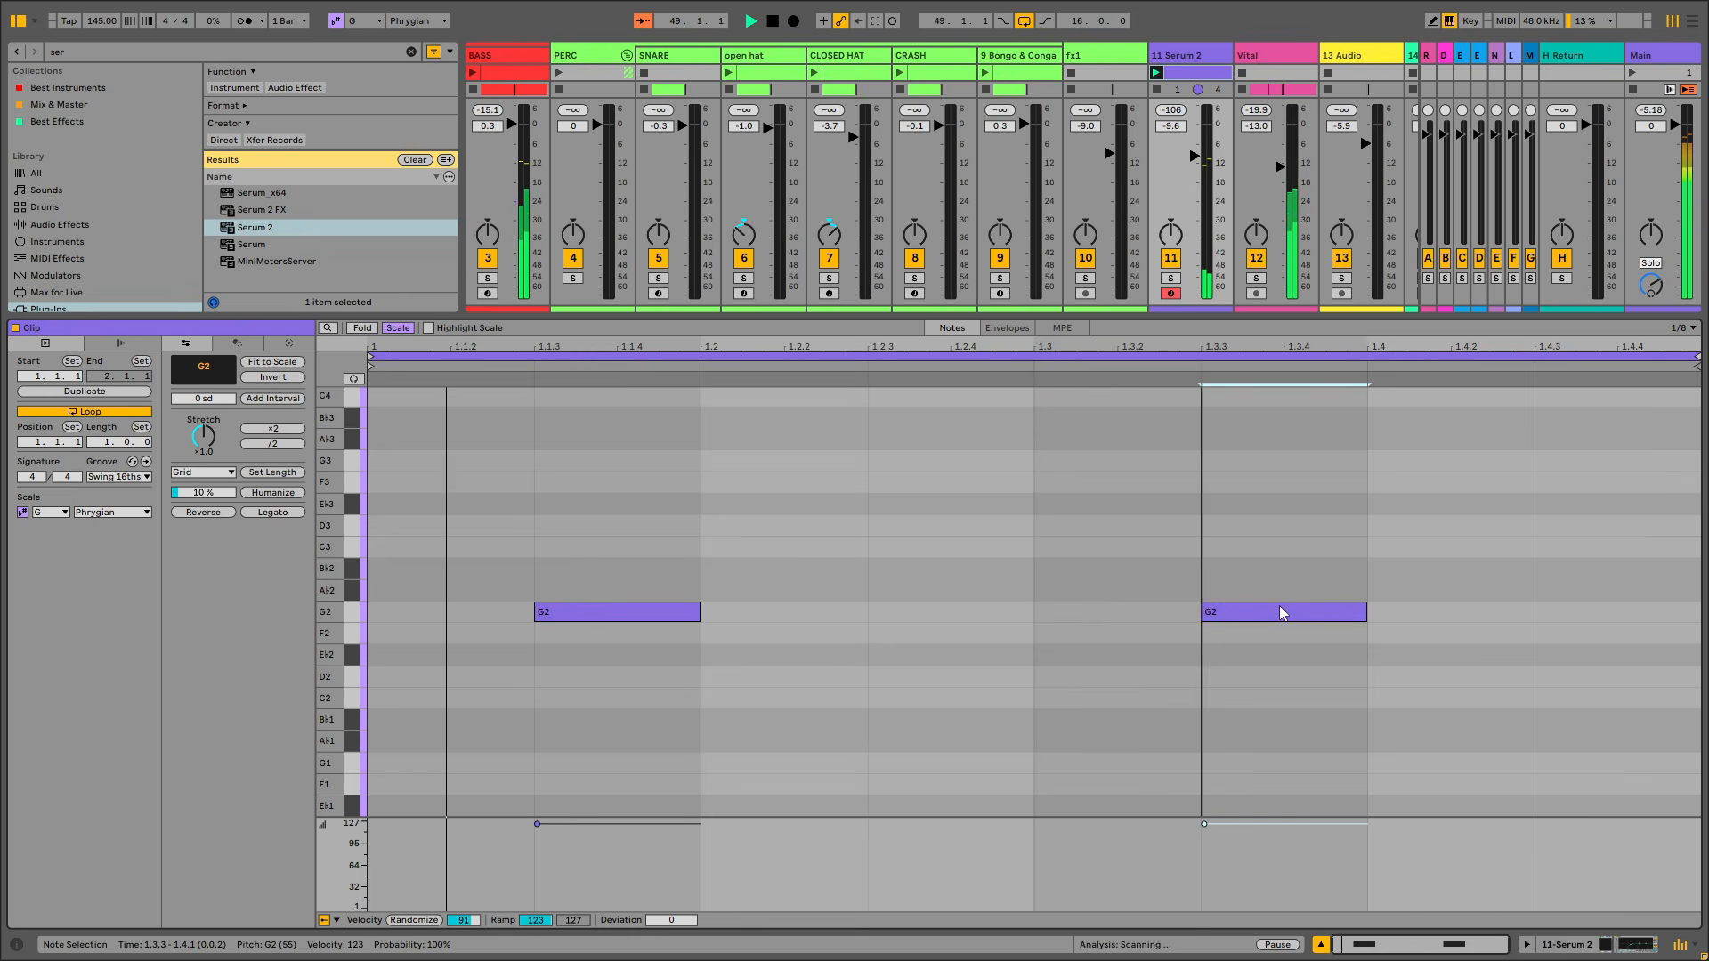
Add an eighth note at position 1.2.1 and transpose it up an octave to G3
click(779, 622)
double_click(780, 620)
key(shift+Up)
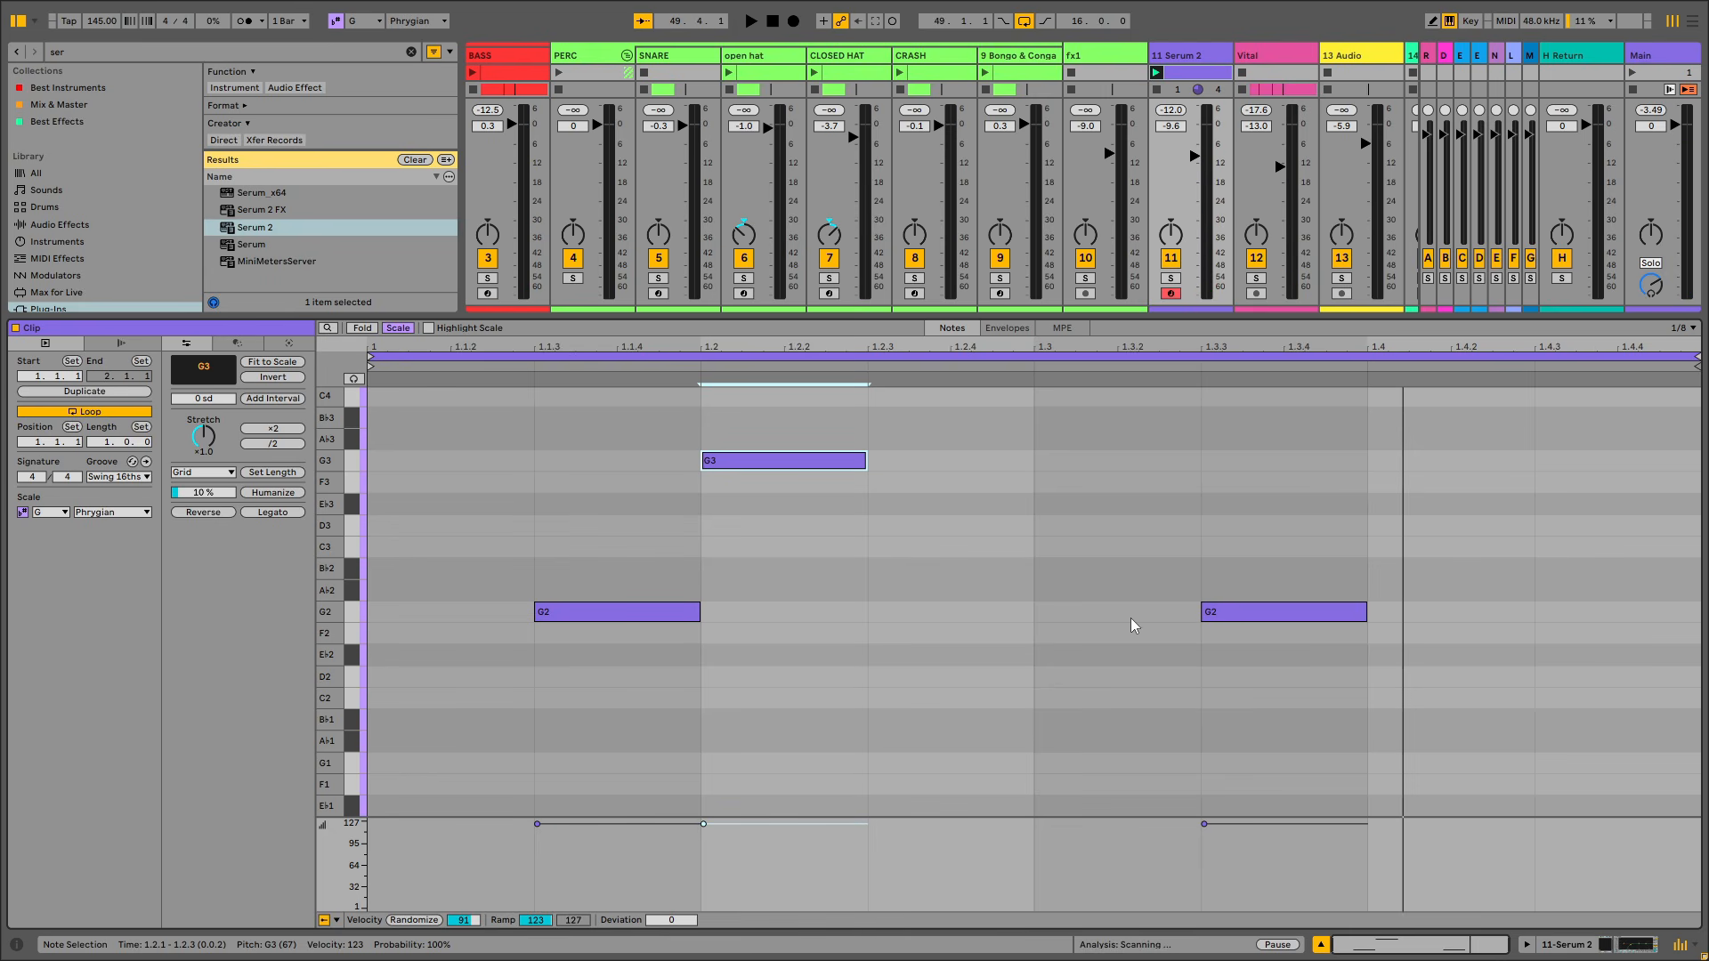
Add an eighth note on F2 at position 1.4.3 and play the clip with the bass
drag(356, 606, 453, 594)
click(1575, 627)
double_click(1577, 628)
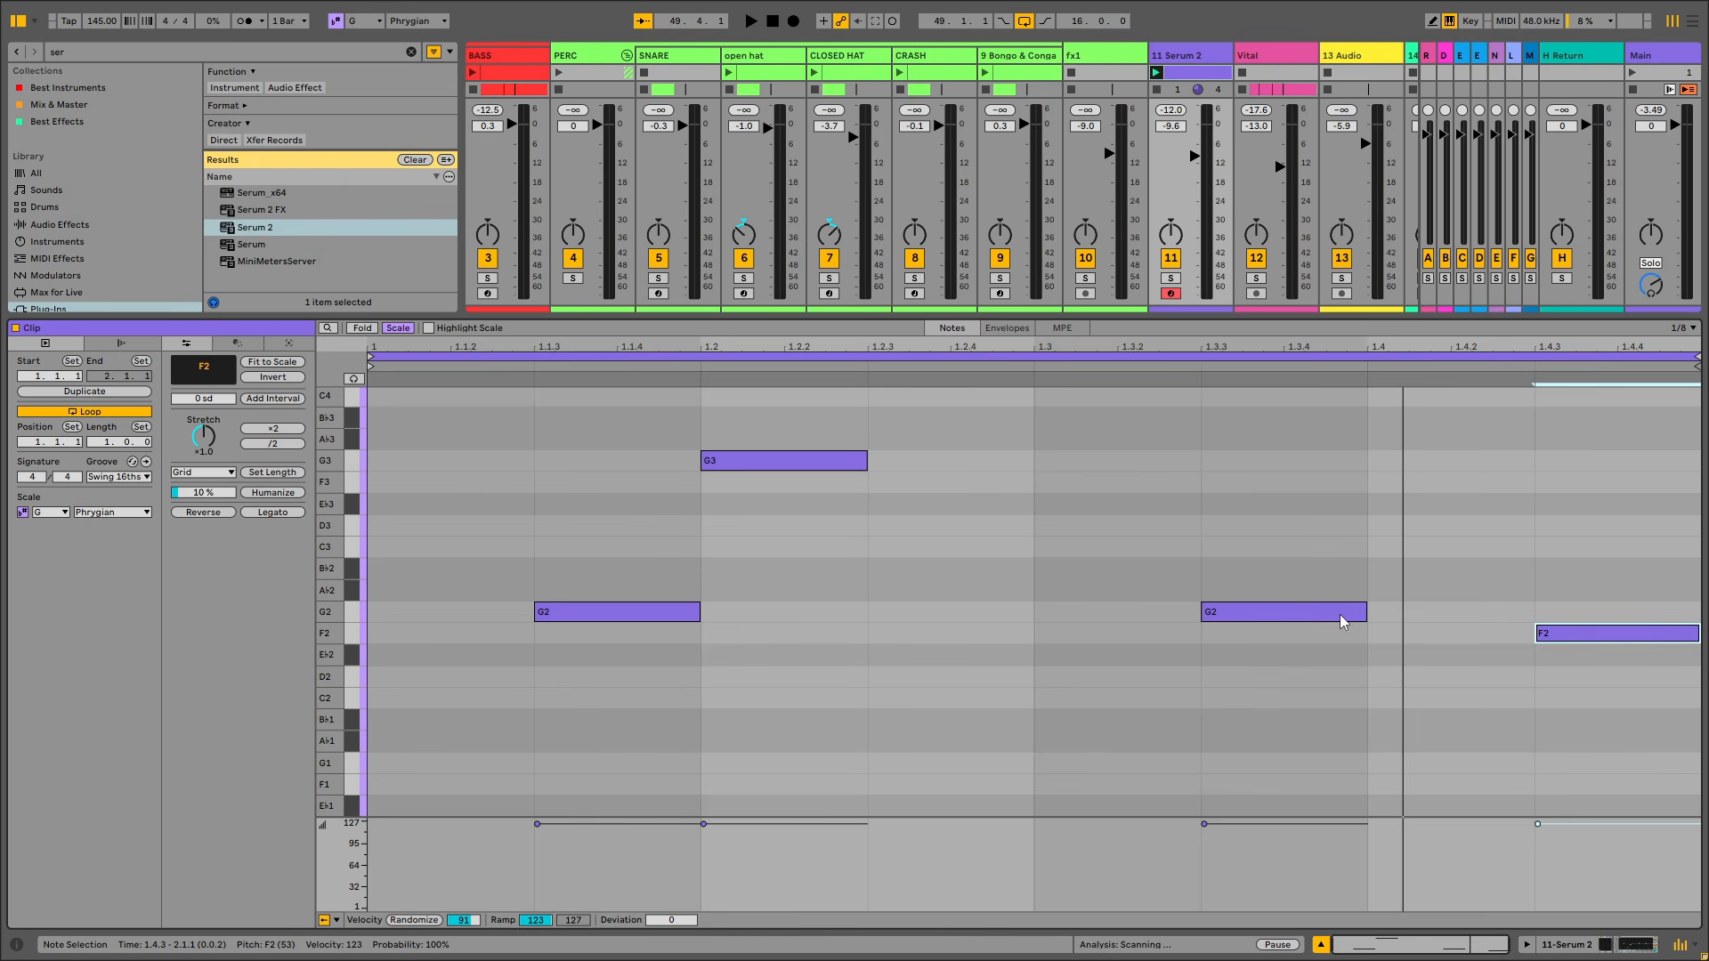
key(space)
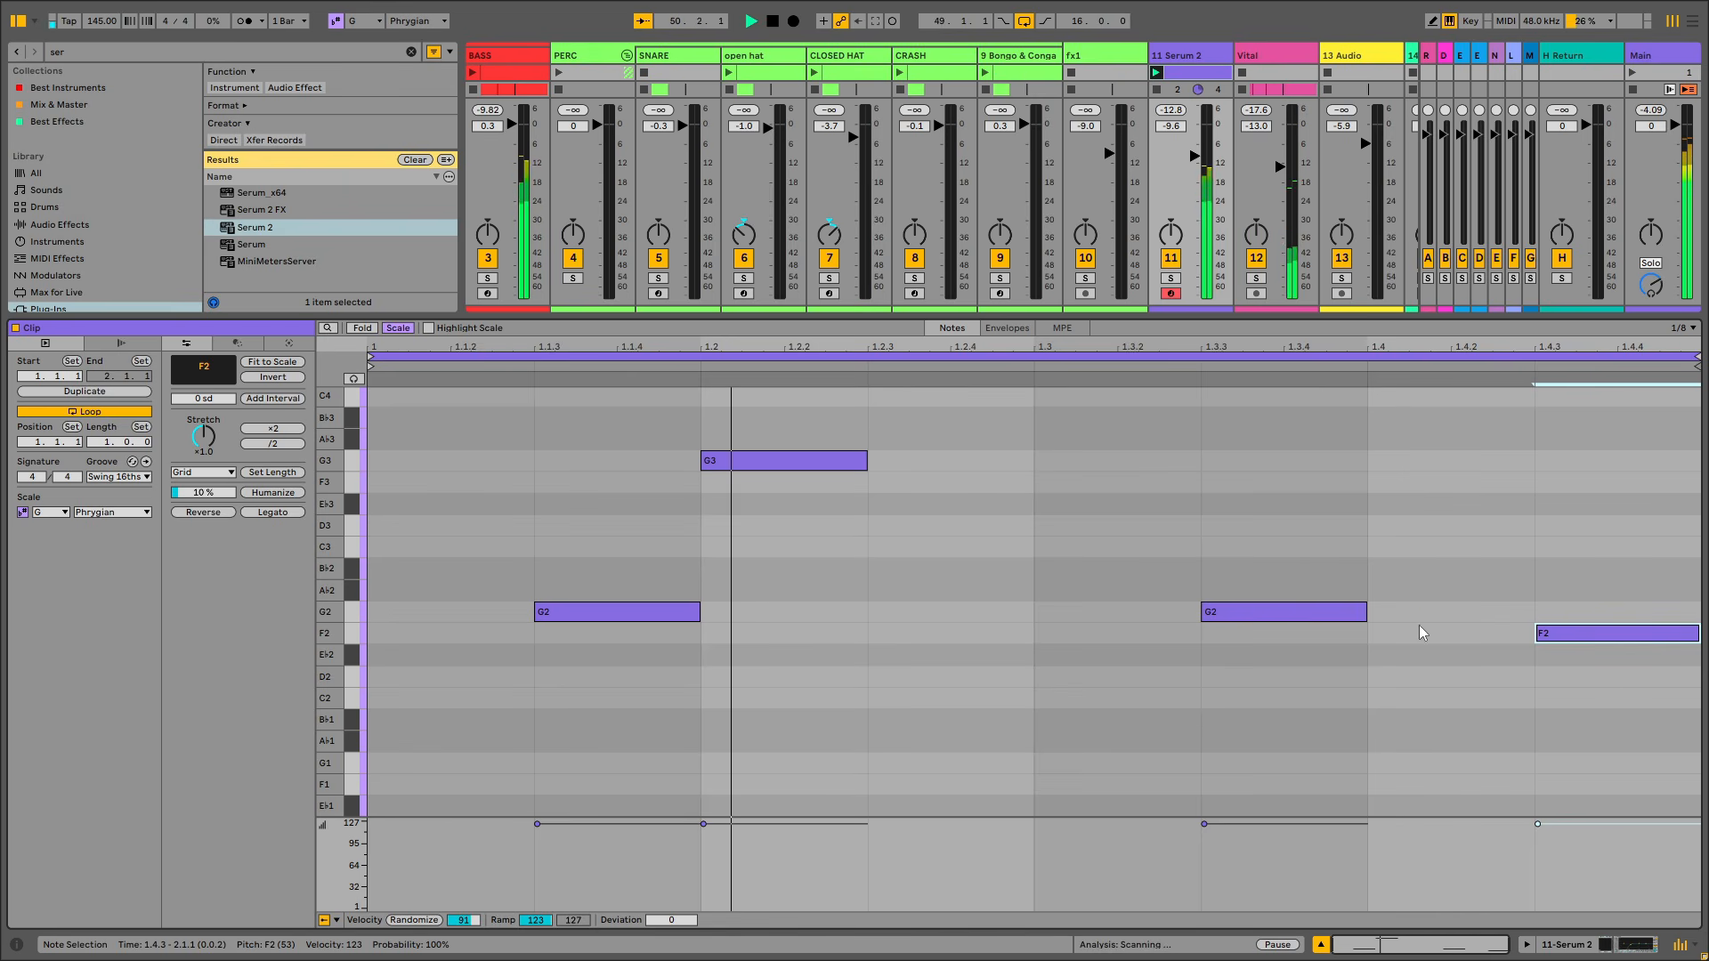
mouse_move(1558, 632)
mouse_down()
mouse_move(1566, 611)
mouse_move(1556, 637)
mouse_up()
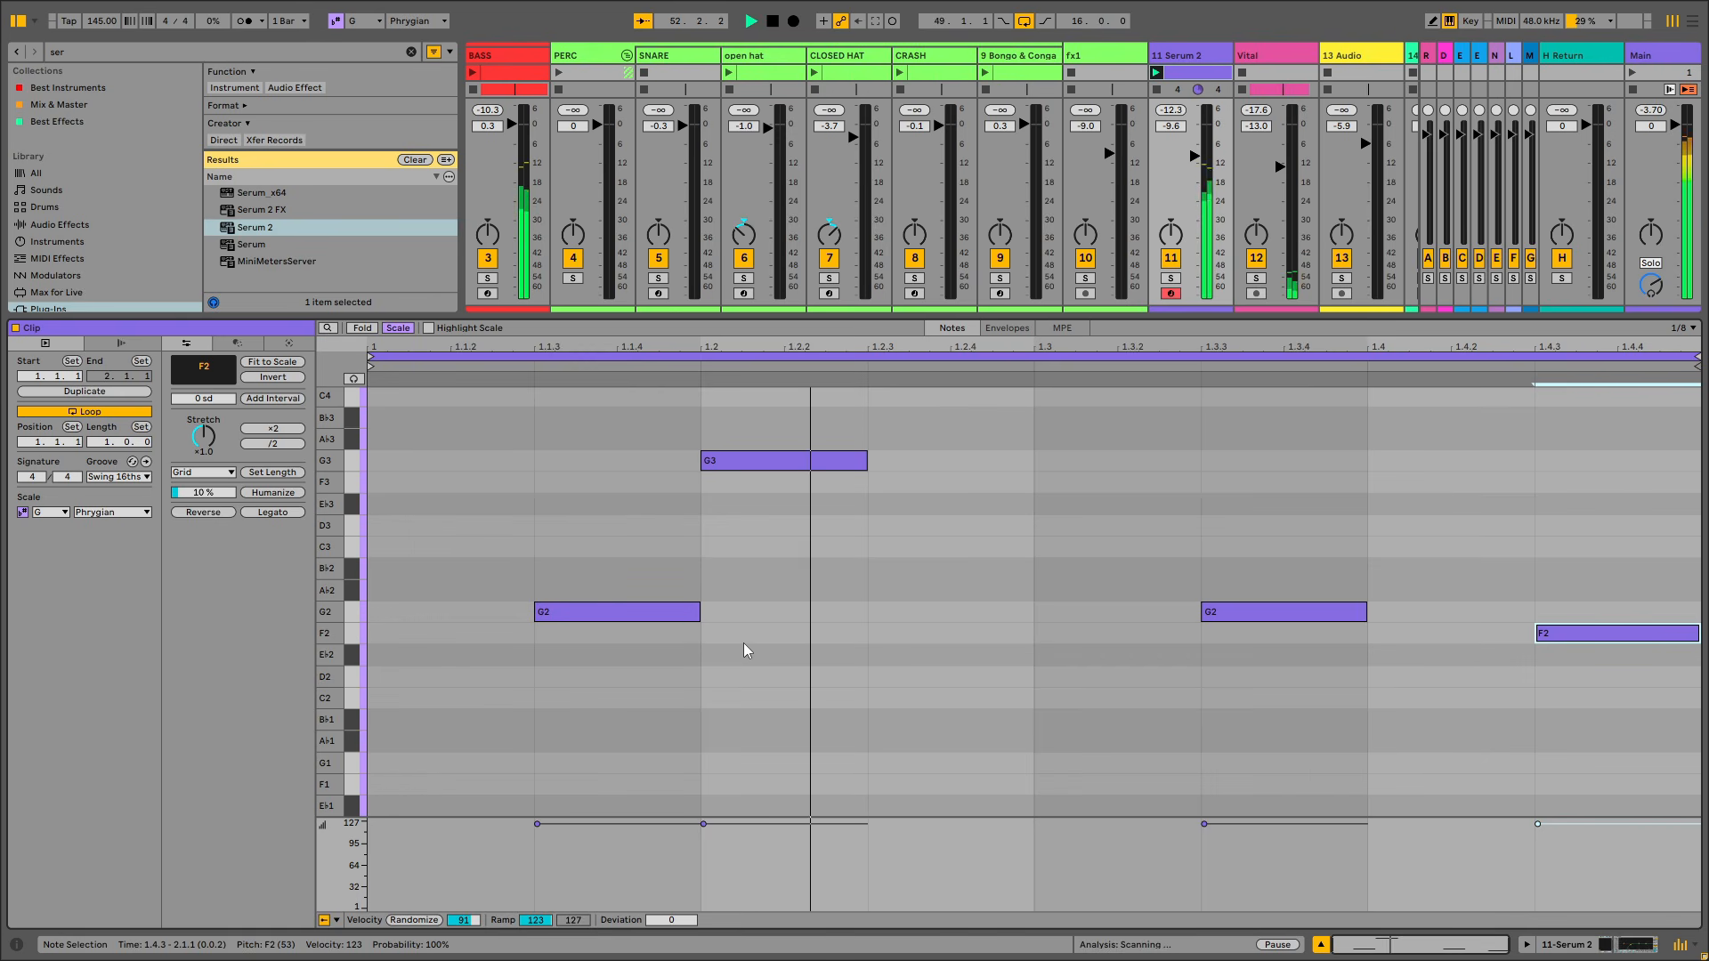
Open the Serum 2 plug-in from its track, adjust the Cutoff macro to 20, and close the plug-in window
double_click(1190, 56)
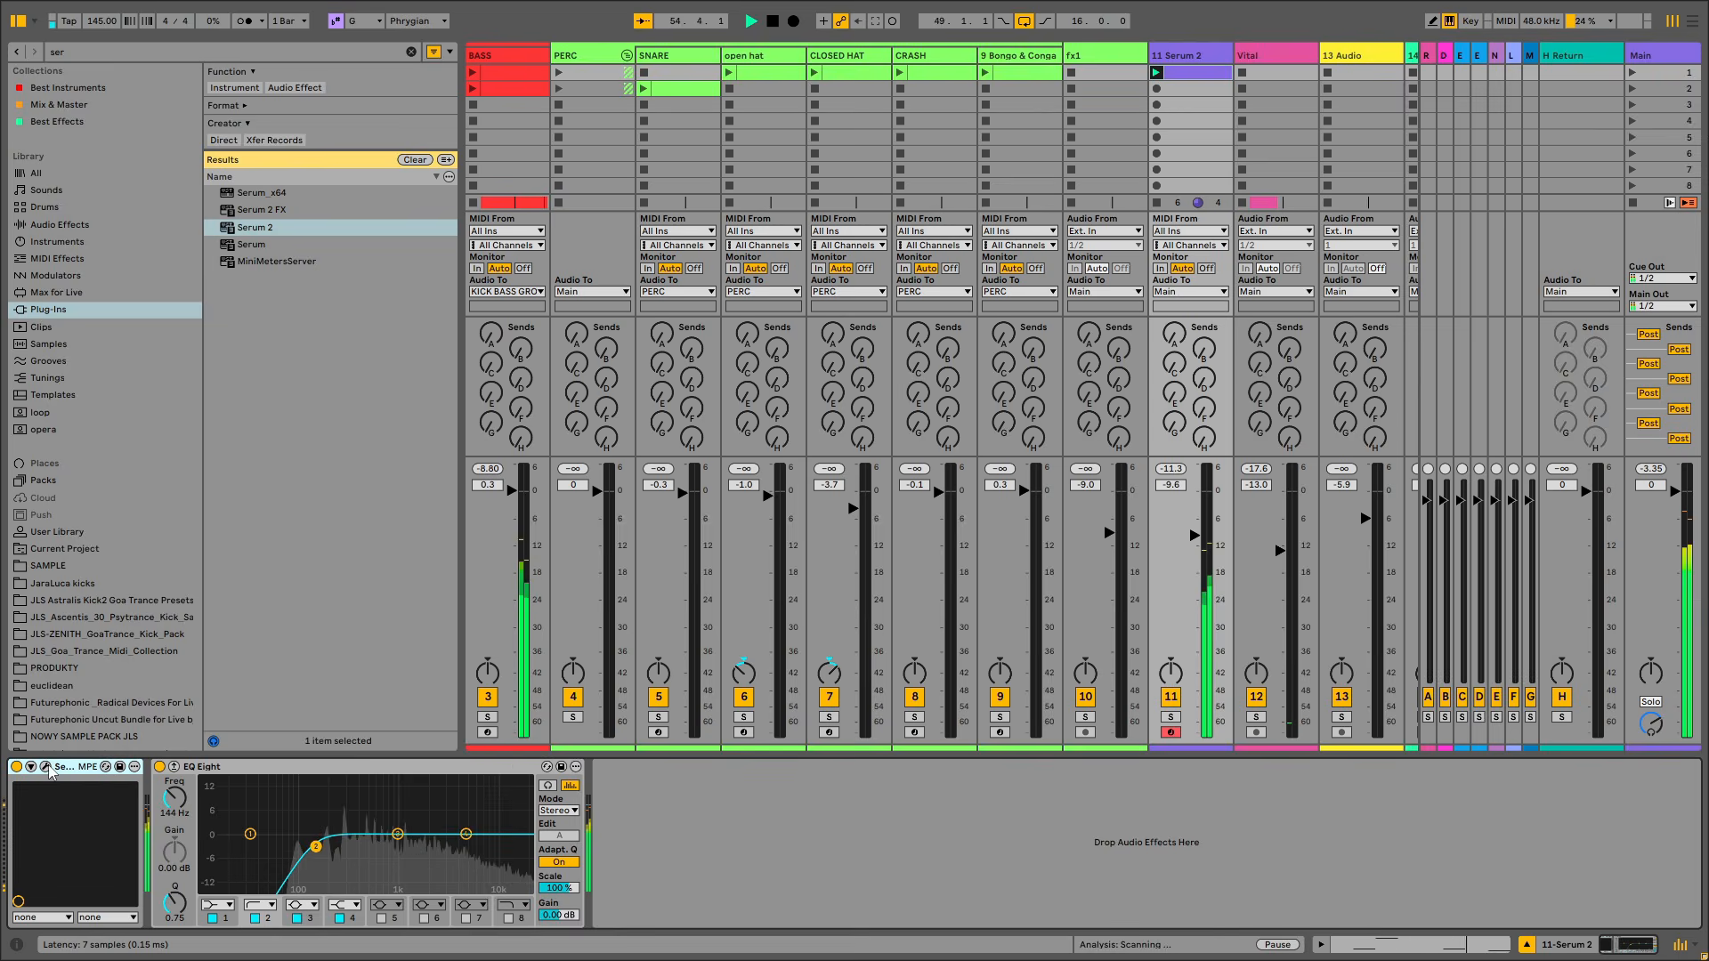
click(106, 766)
drag(269, 623, 337, 701)
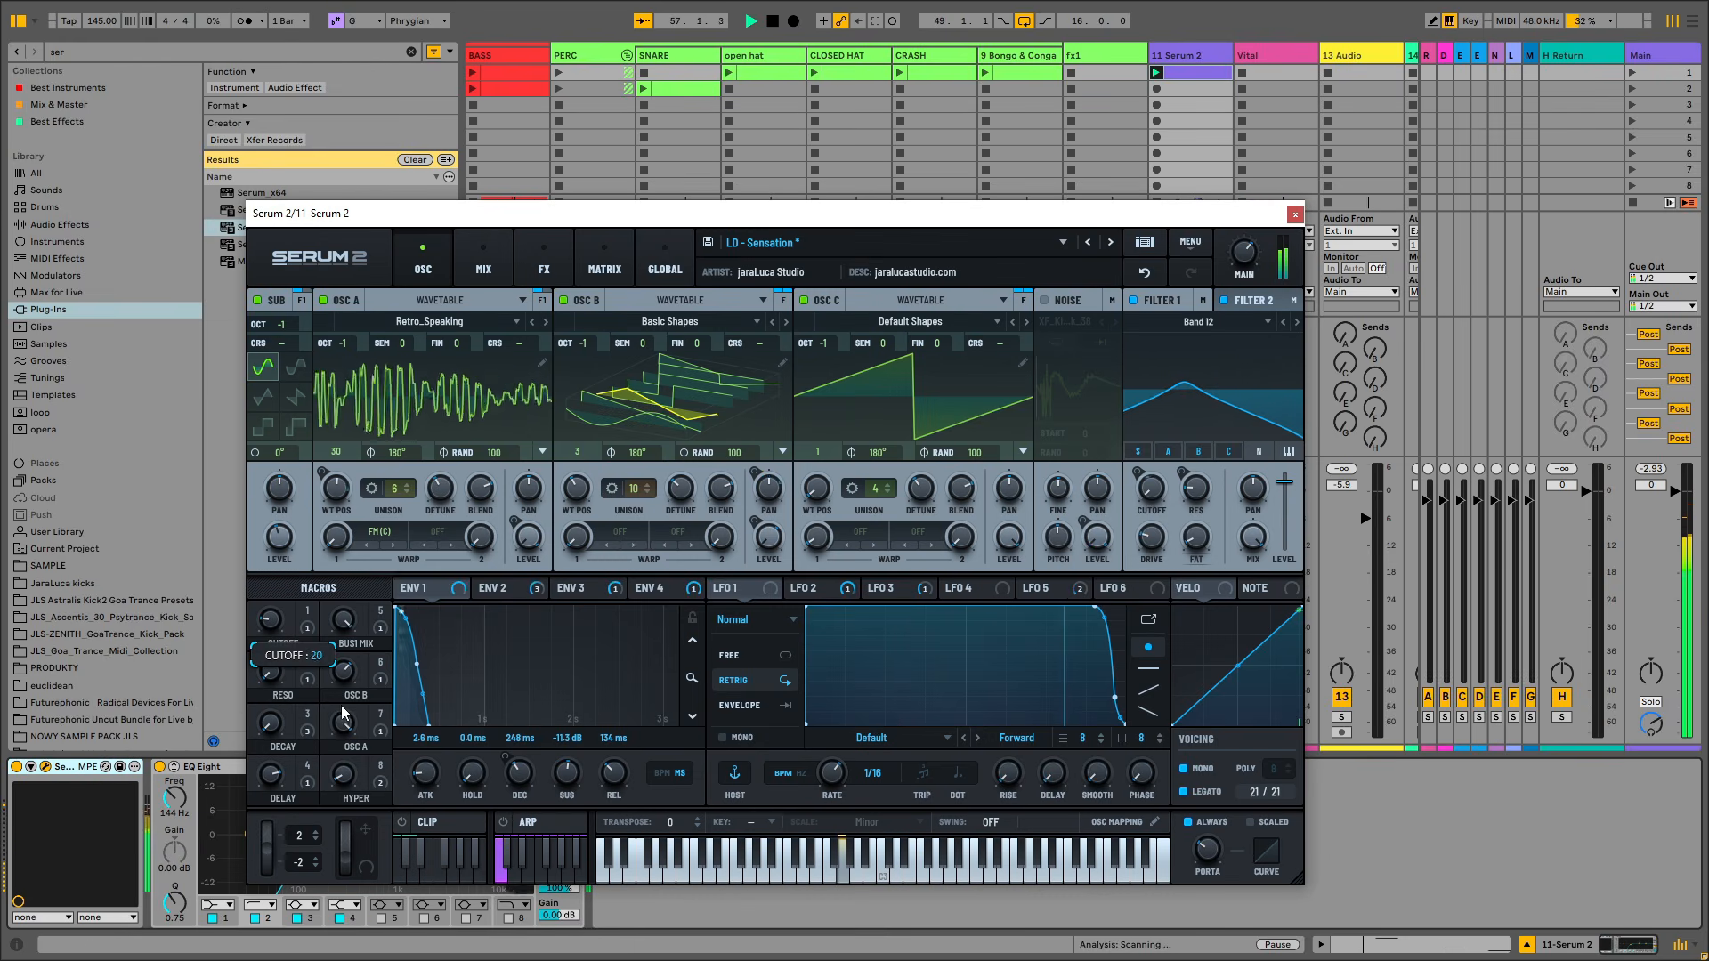
click(1295, 215)
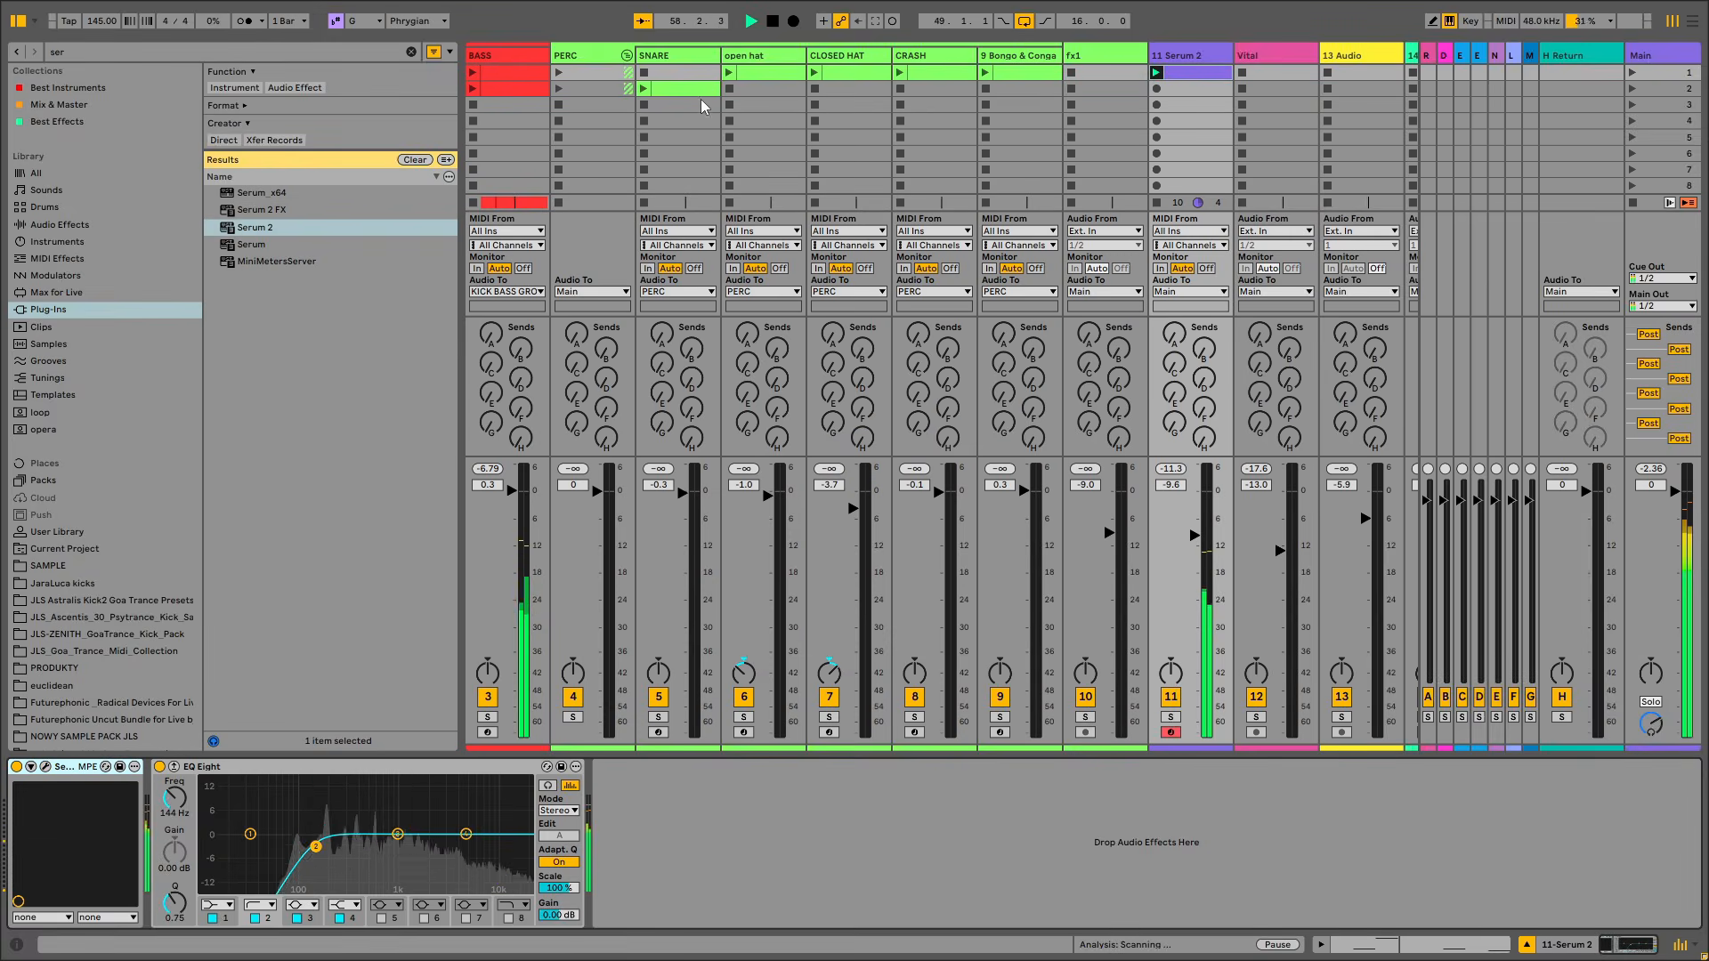
Launch the drum clips on the SNARE, open hat, CLOSED HAT and CRASH tracks to play along
click(644, 89)
click(846, 78)
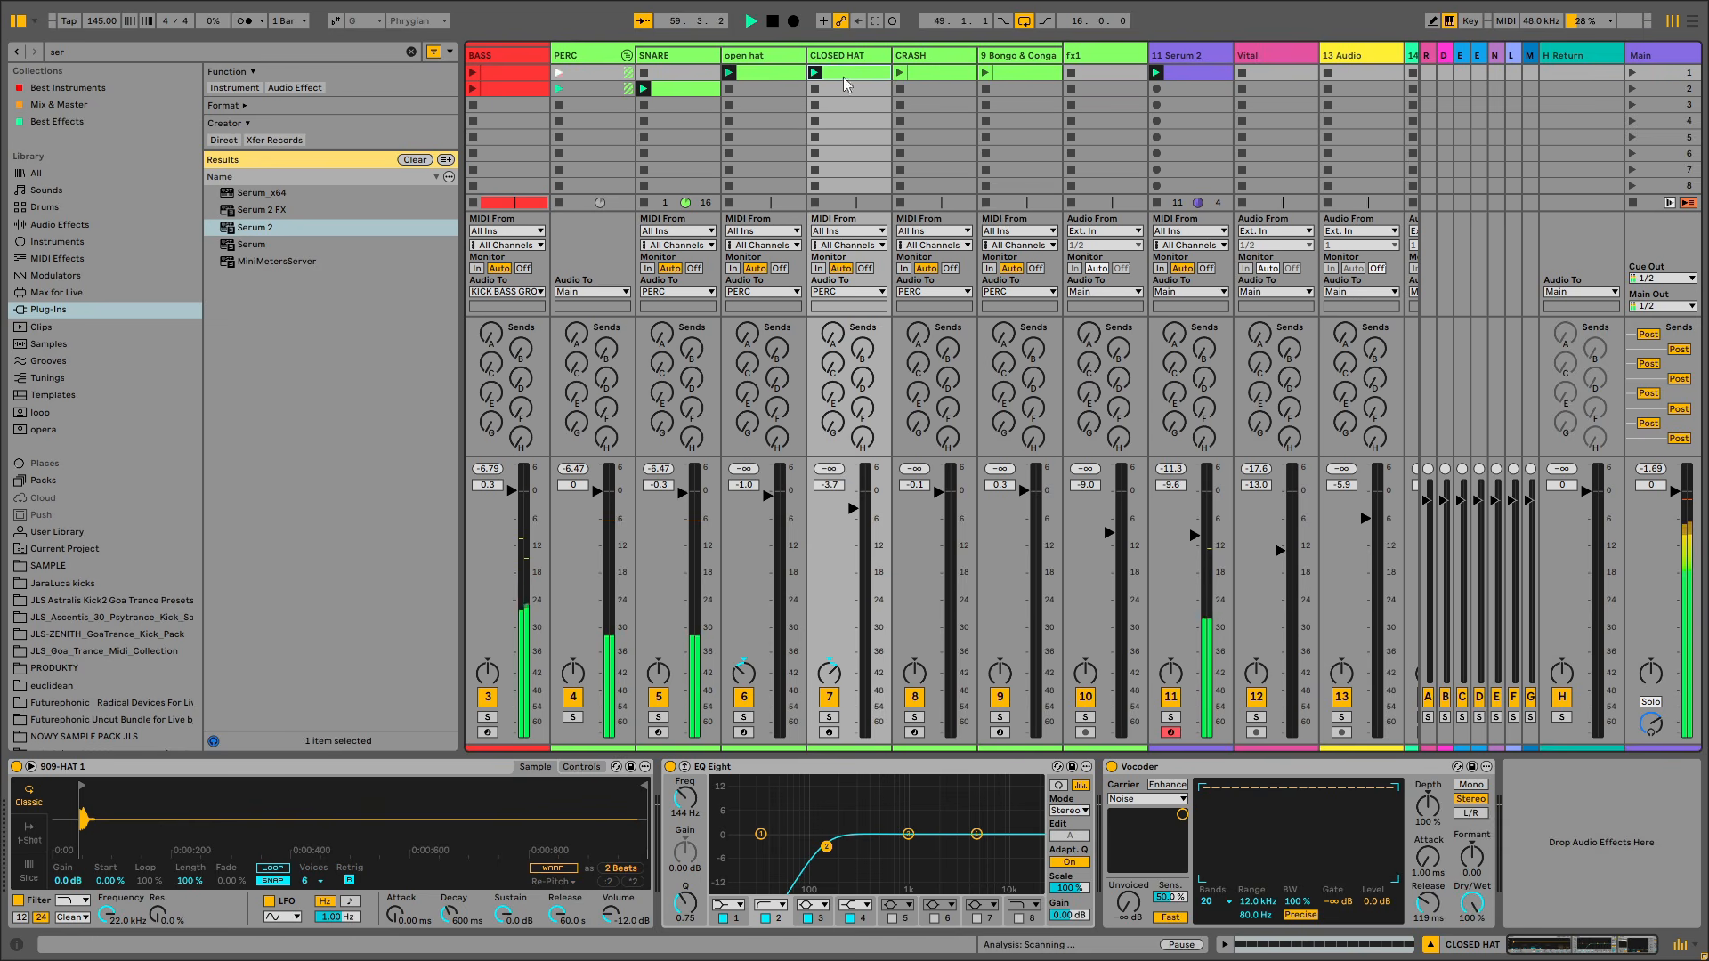
click(907, 80)
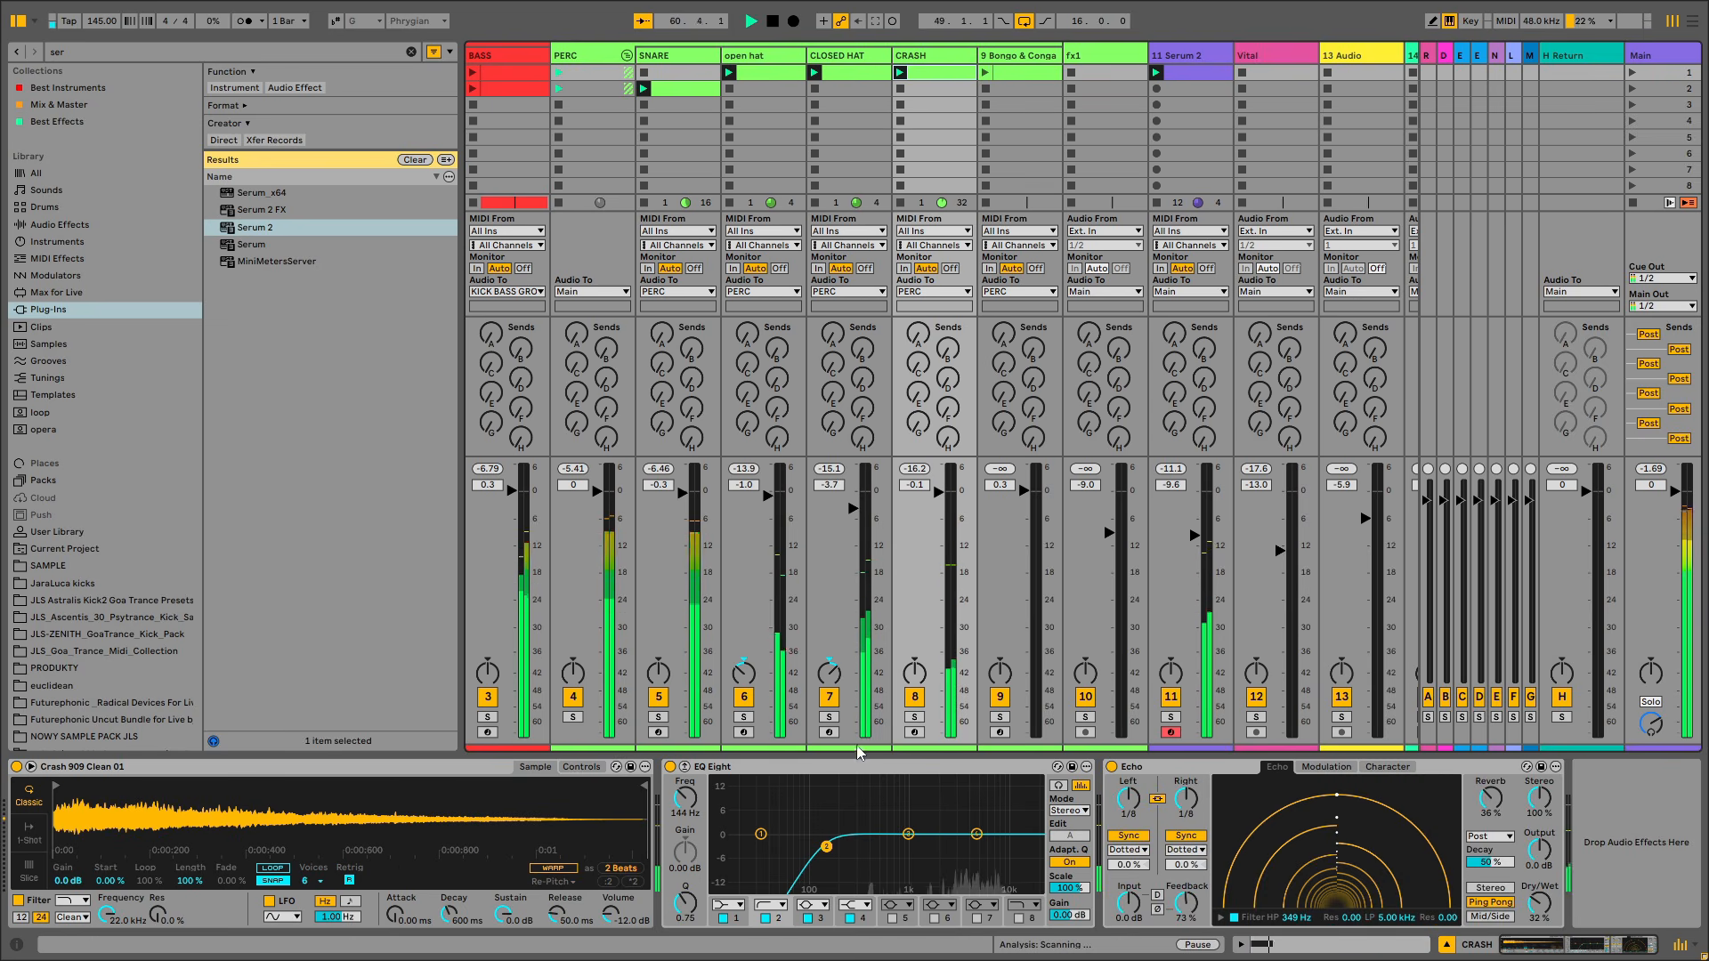
Reopen and close the Serum 2 plug-in window, and set the Serum 2 track's volume to -8.0 dB
click(1201, 56)
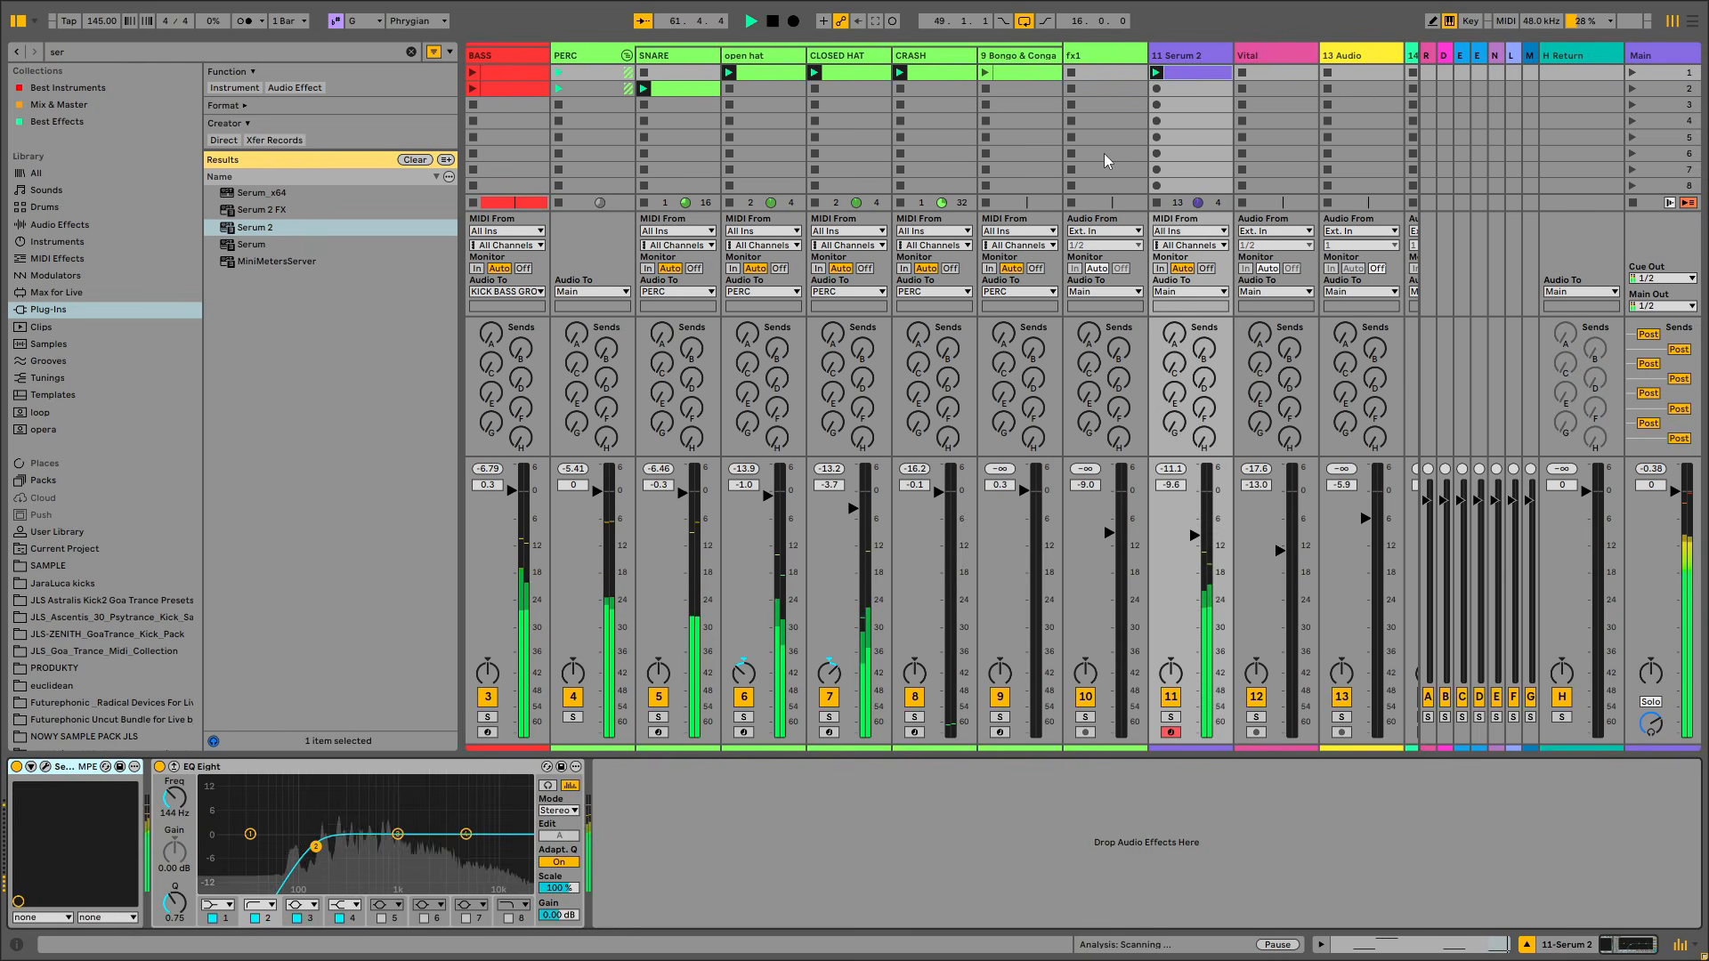
click(45, 766)
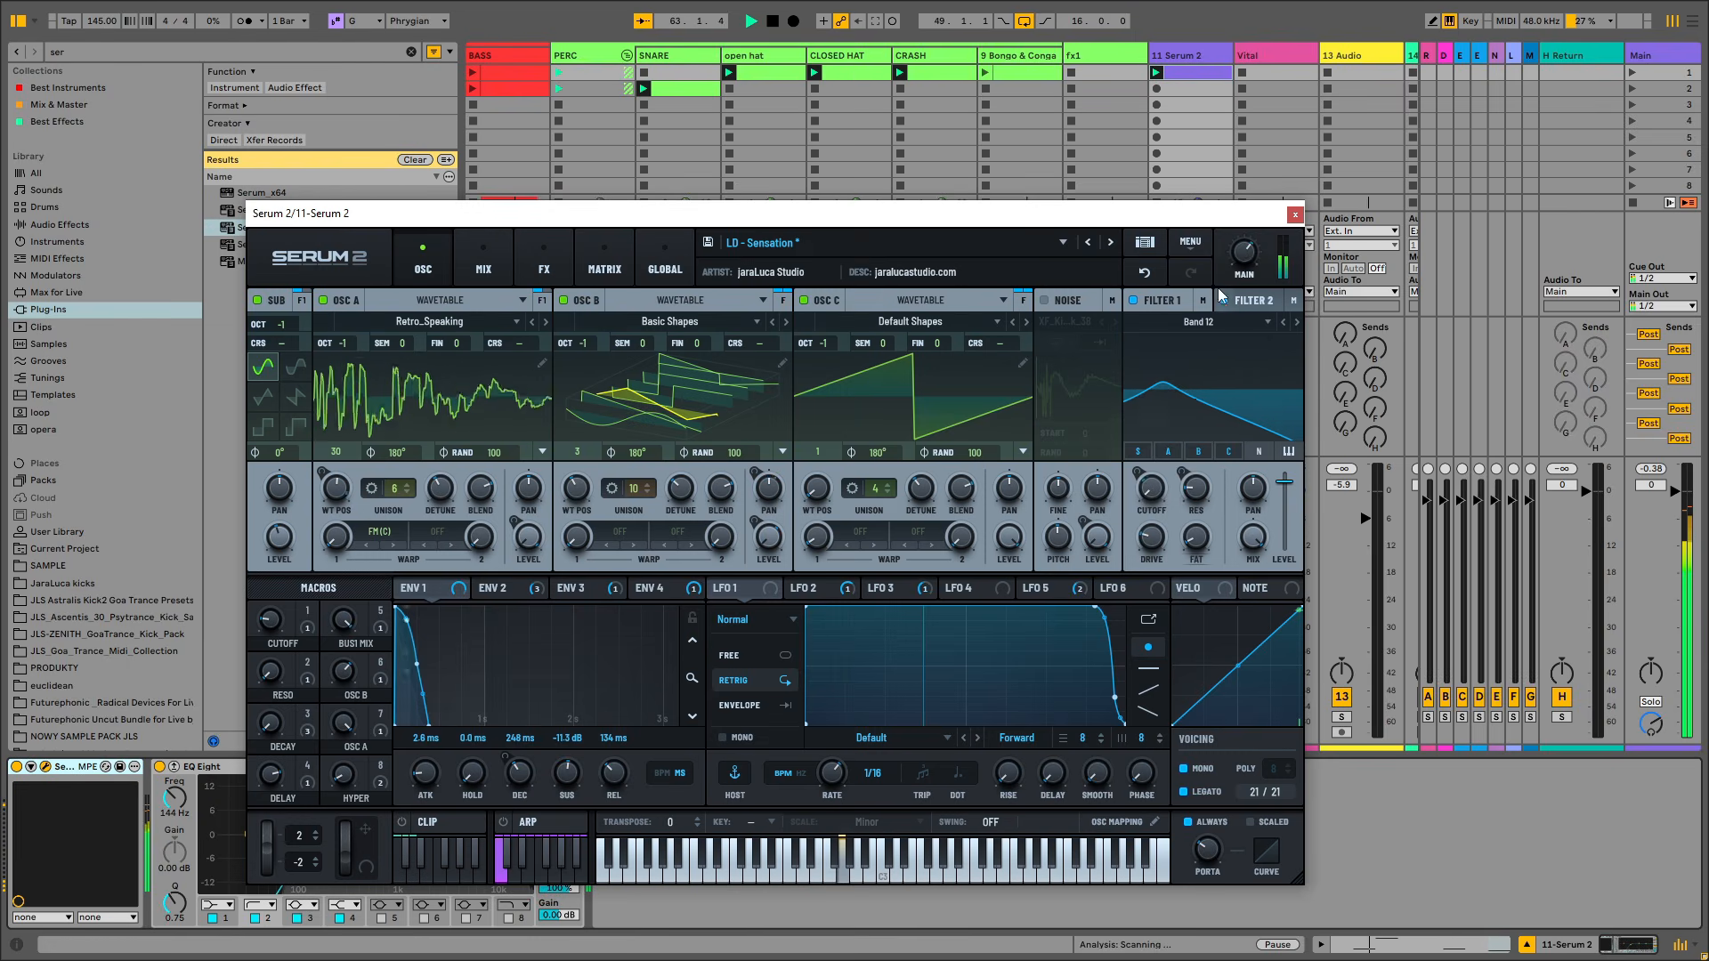
click(1293, 217)
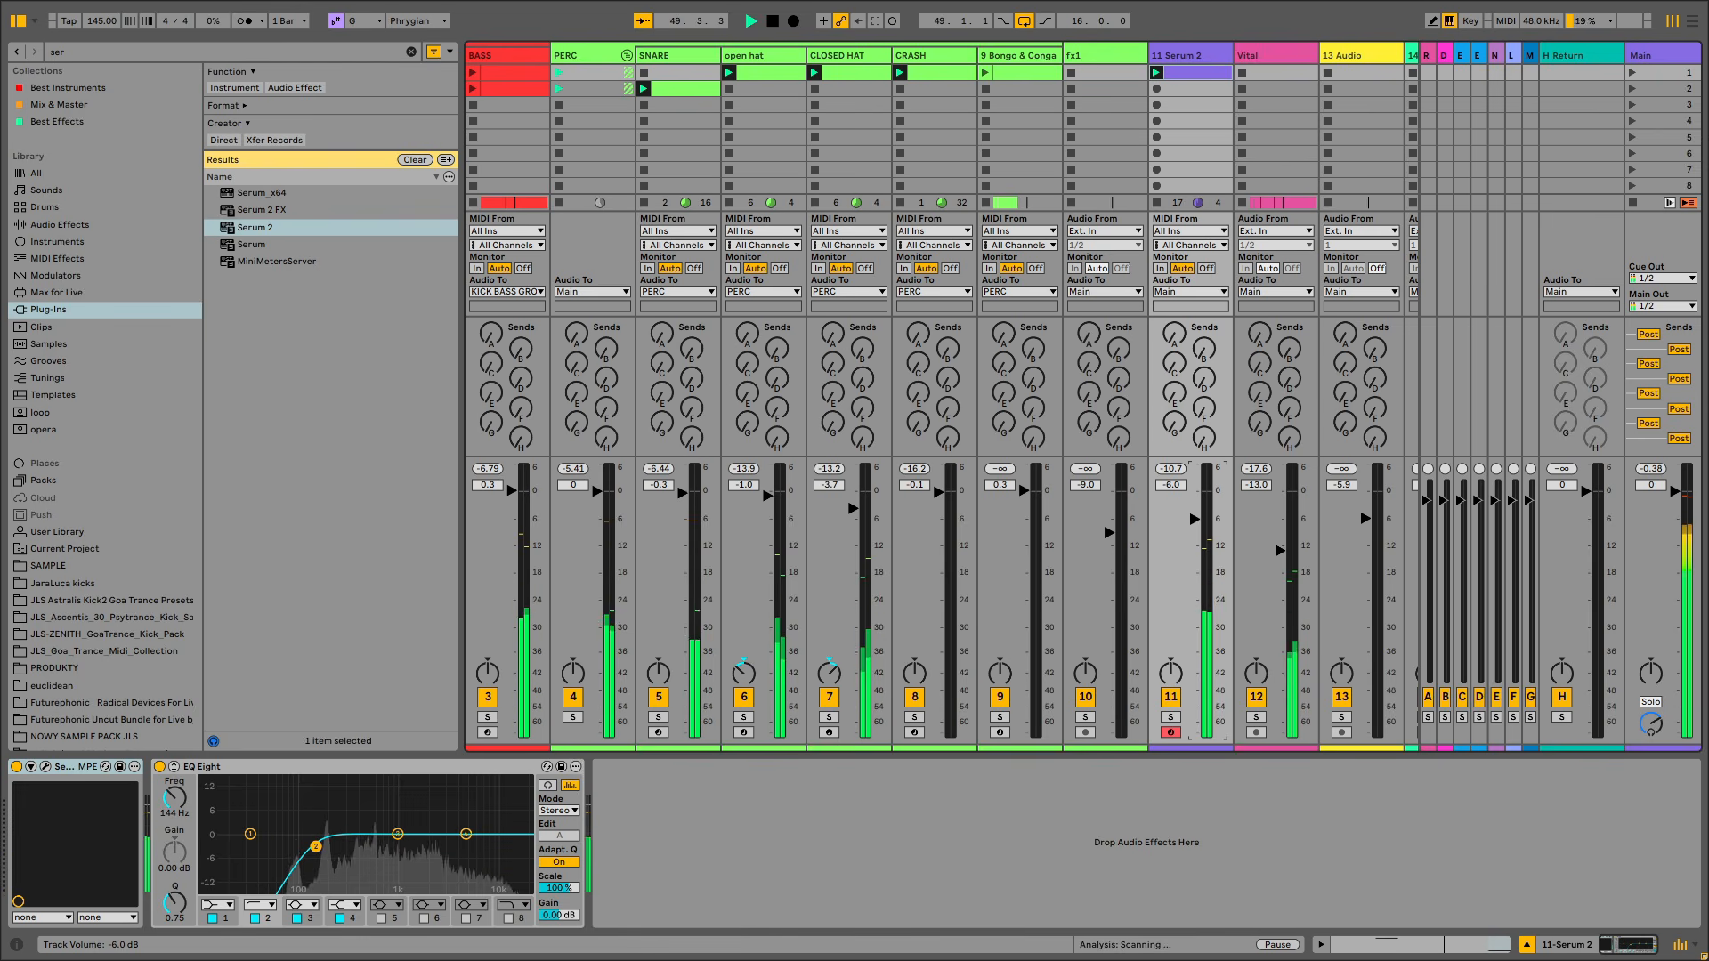
drag(1194, 519, 1194, 527)
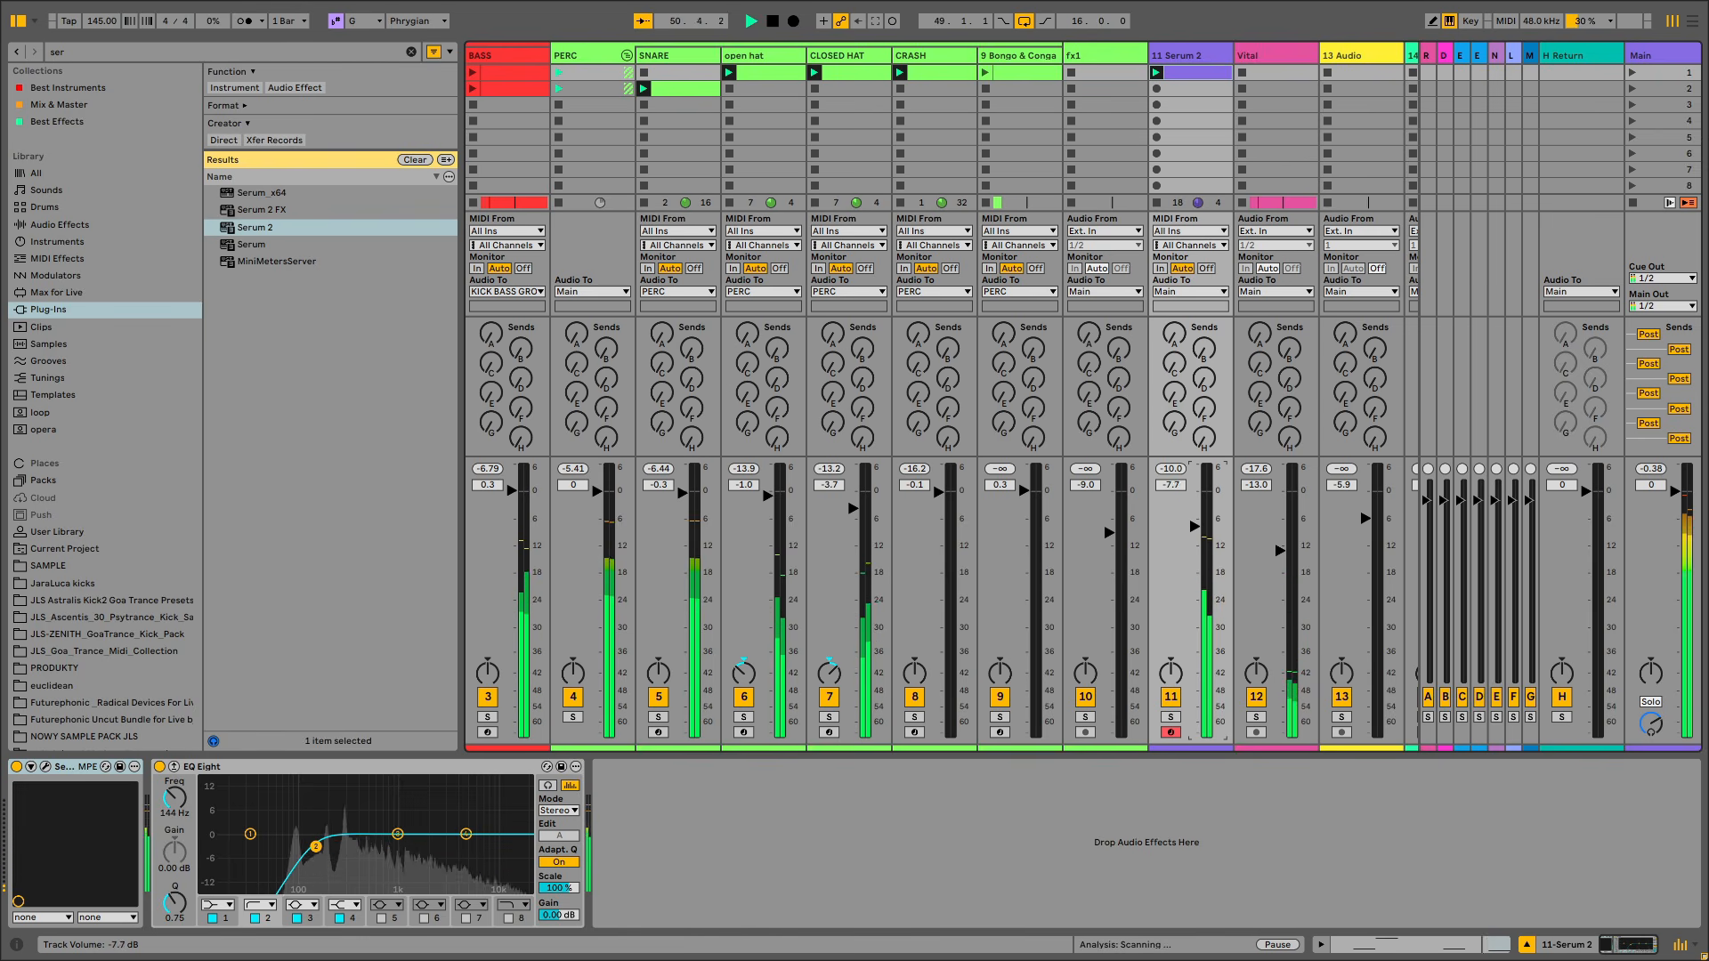
Duplicate the Serum 2 clip into the slot below it in the Session view
double_click(1187, 79)
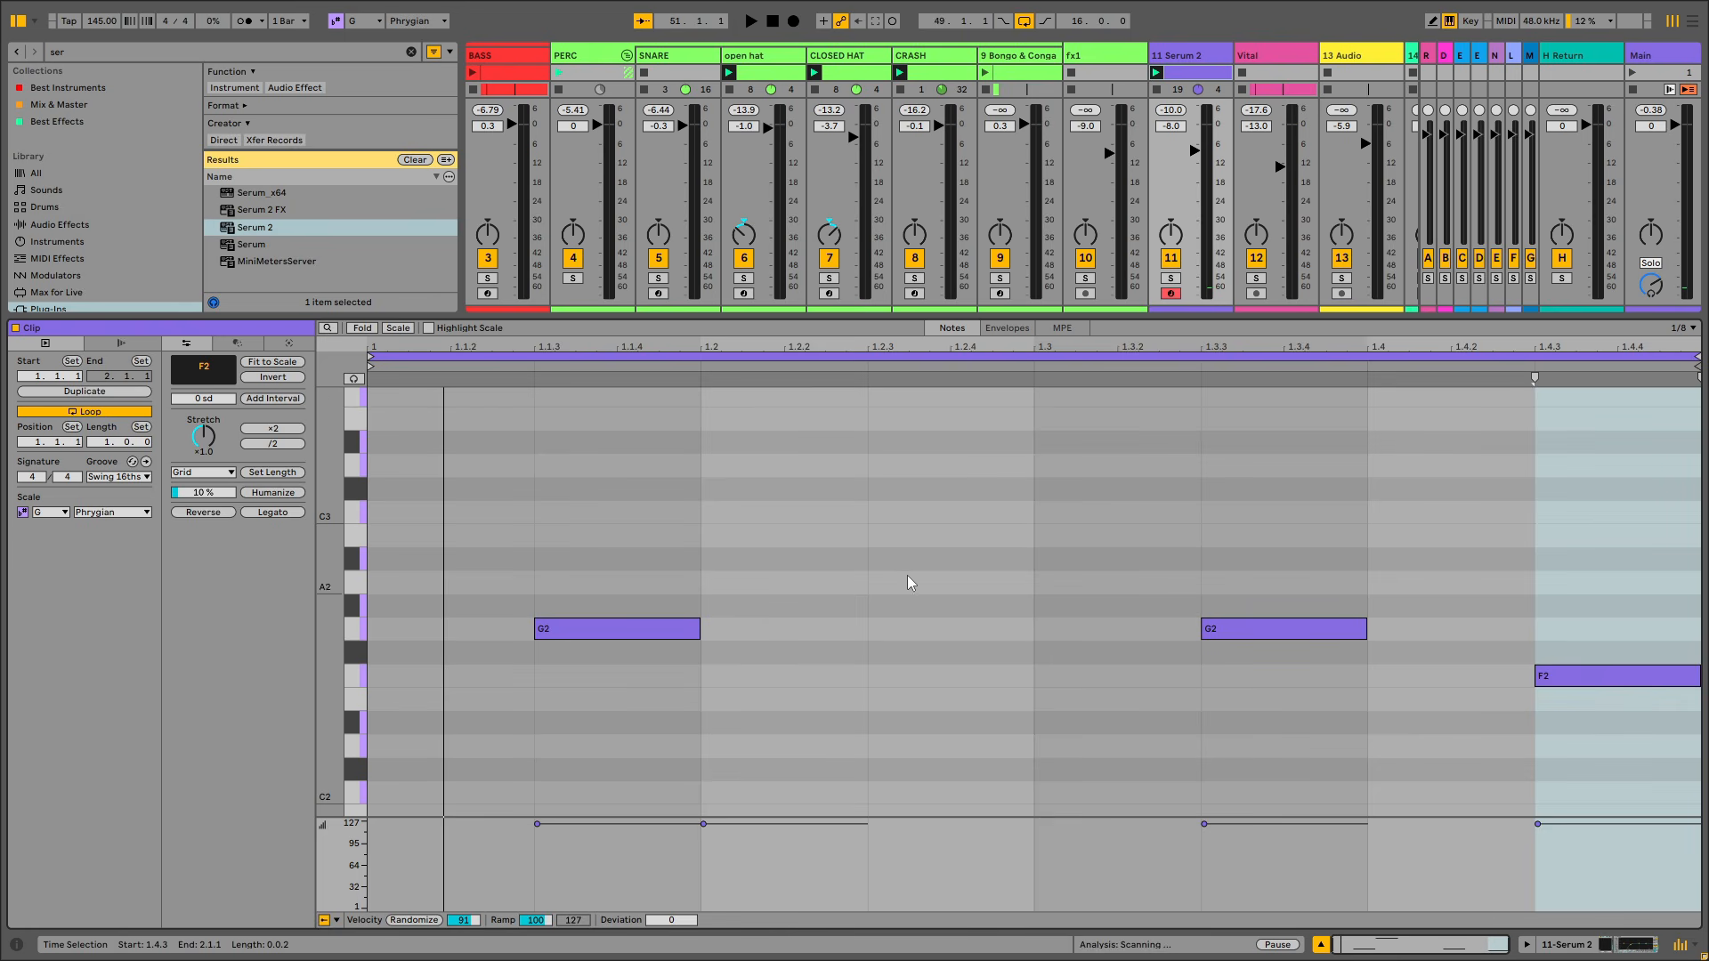
scroll(849, 676, down, 3)
scroll(844, 680, up, 2)
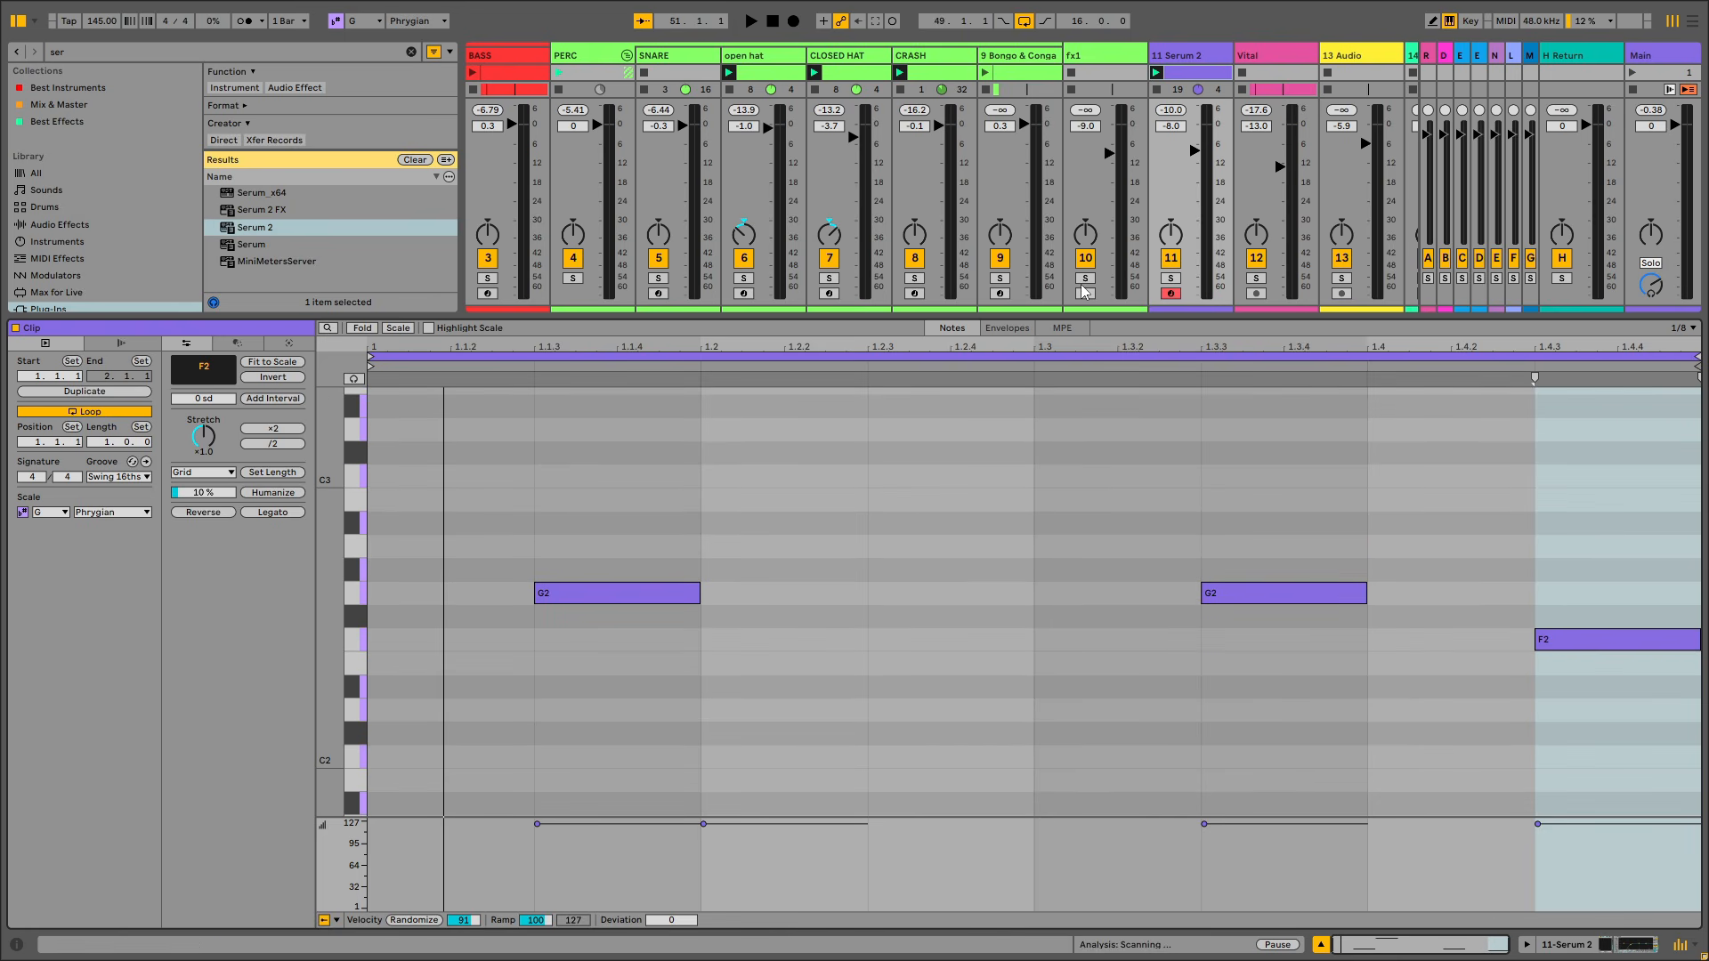
double_click(1169, 318)
right_click(1194, 76)
click(1240, 112)
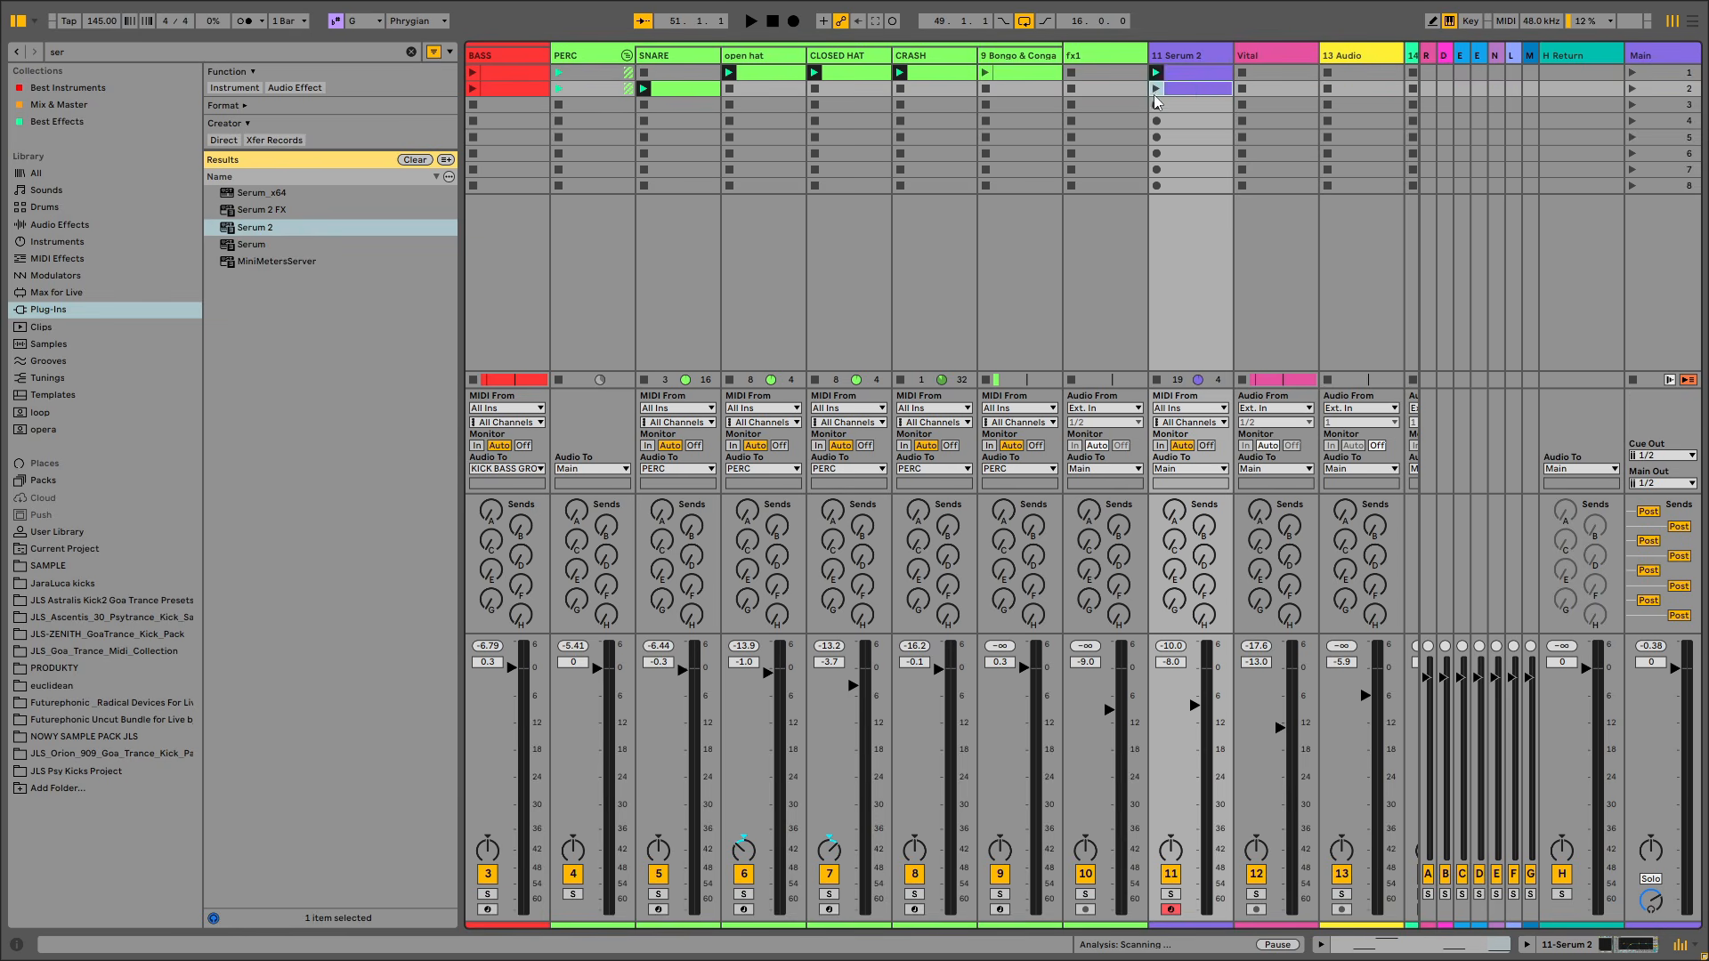
Launch the duplicated Serum 2 clip and open it in the note editor
click(1155, 92)
key(space)
double_click(1183, 90)
scroll(630, 711, down, 1)
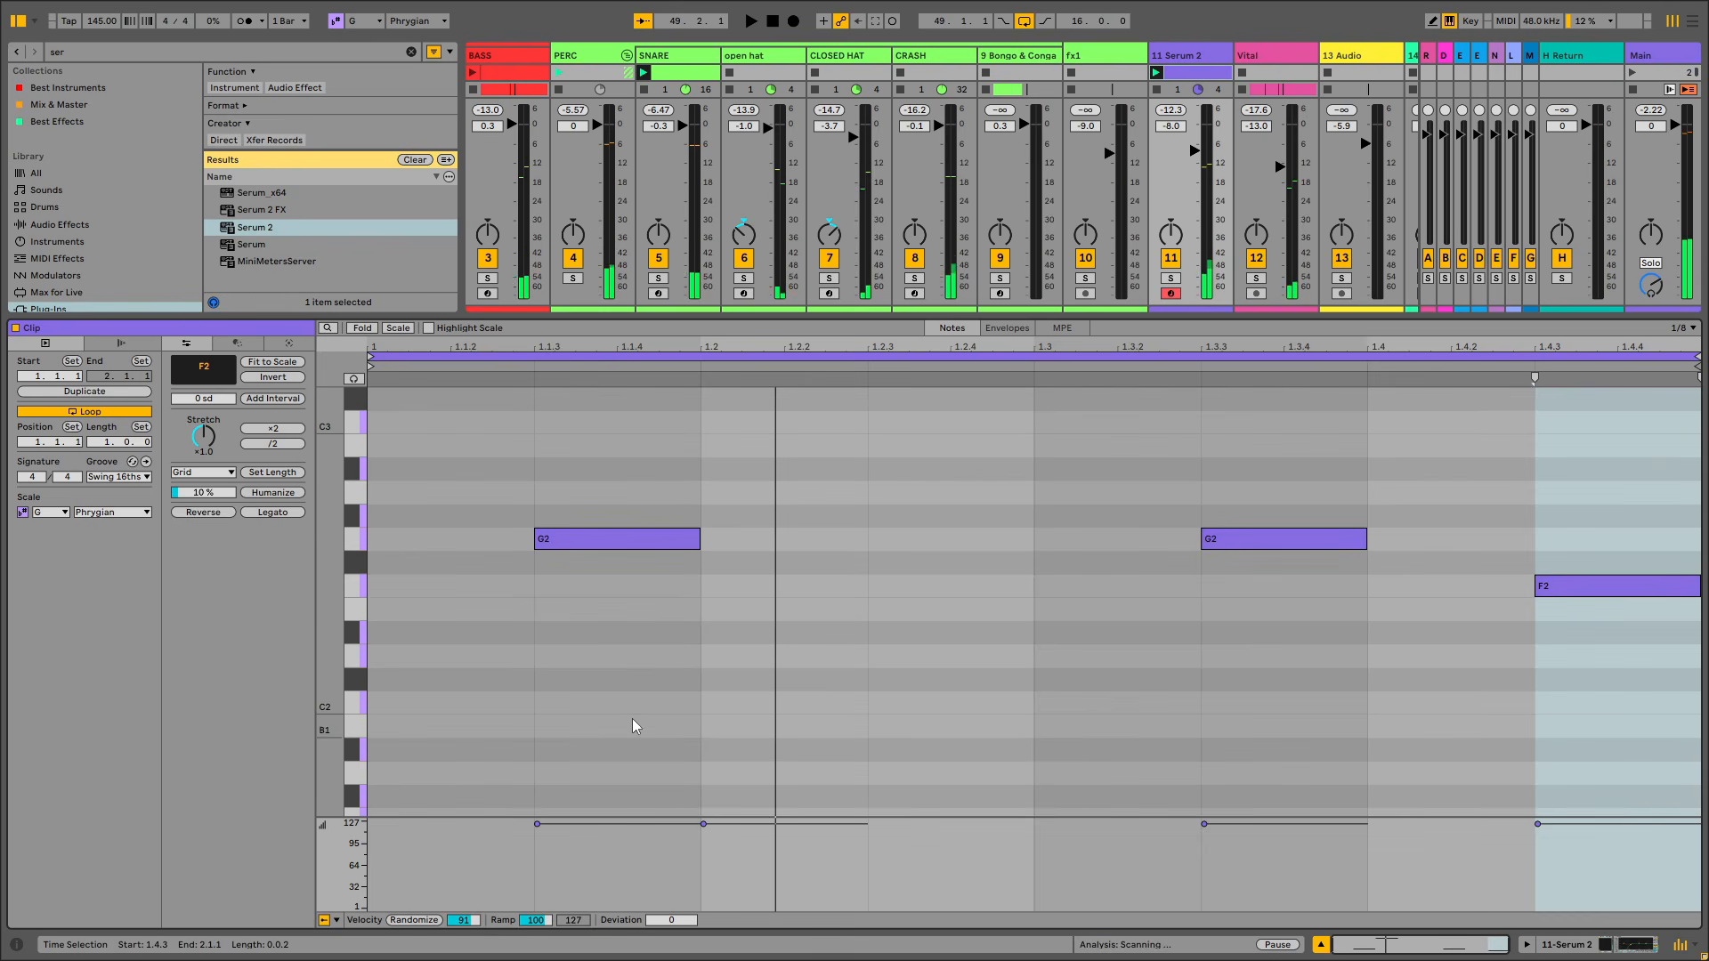
Turn on note preview, audition the G2 note at 1.1.3, and try moving it to a higher pitch
click(632, 536)
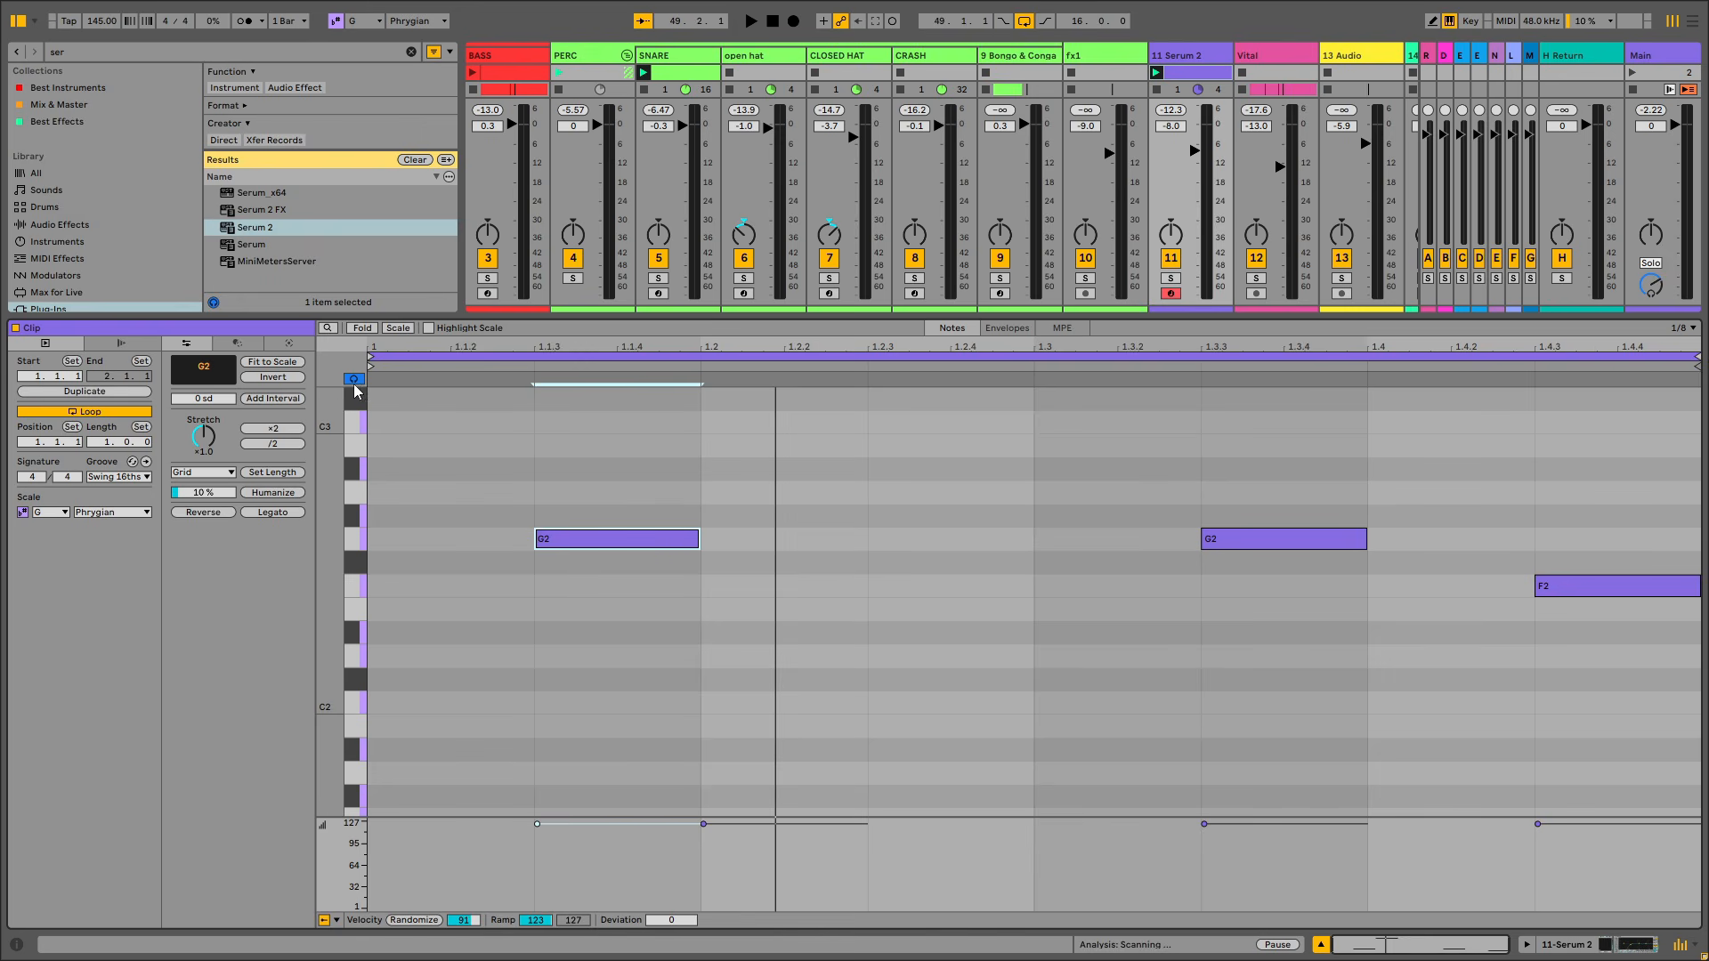
click(615, 543)
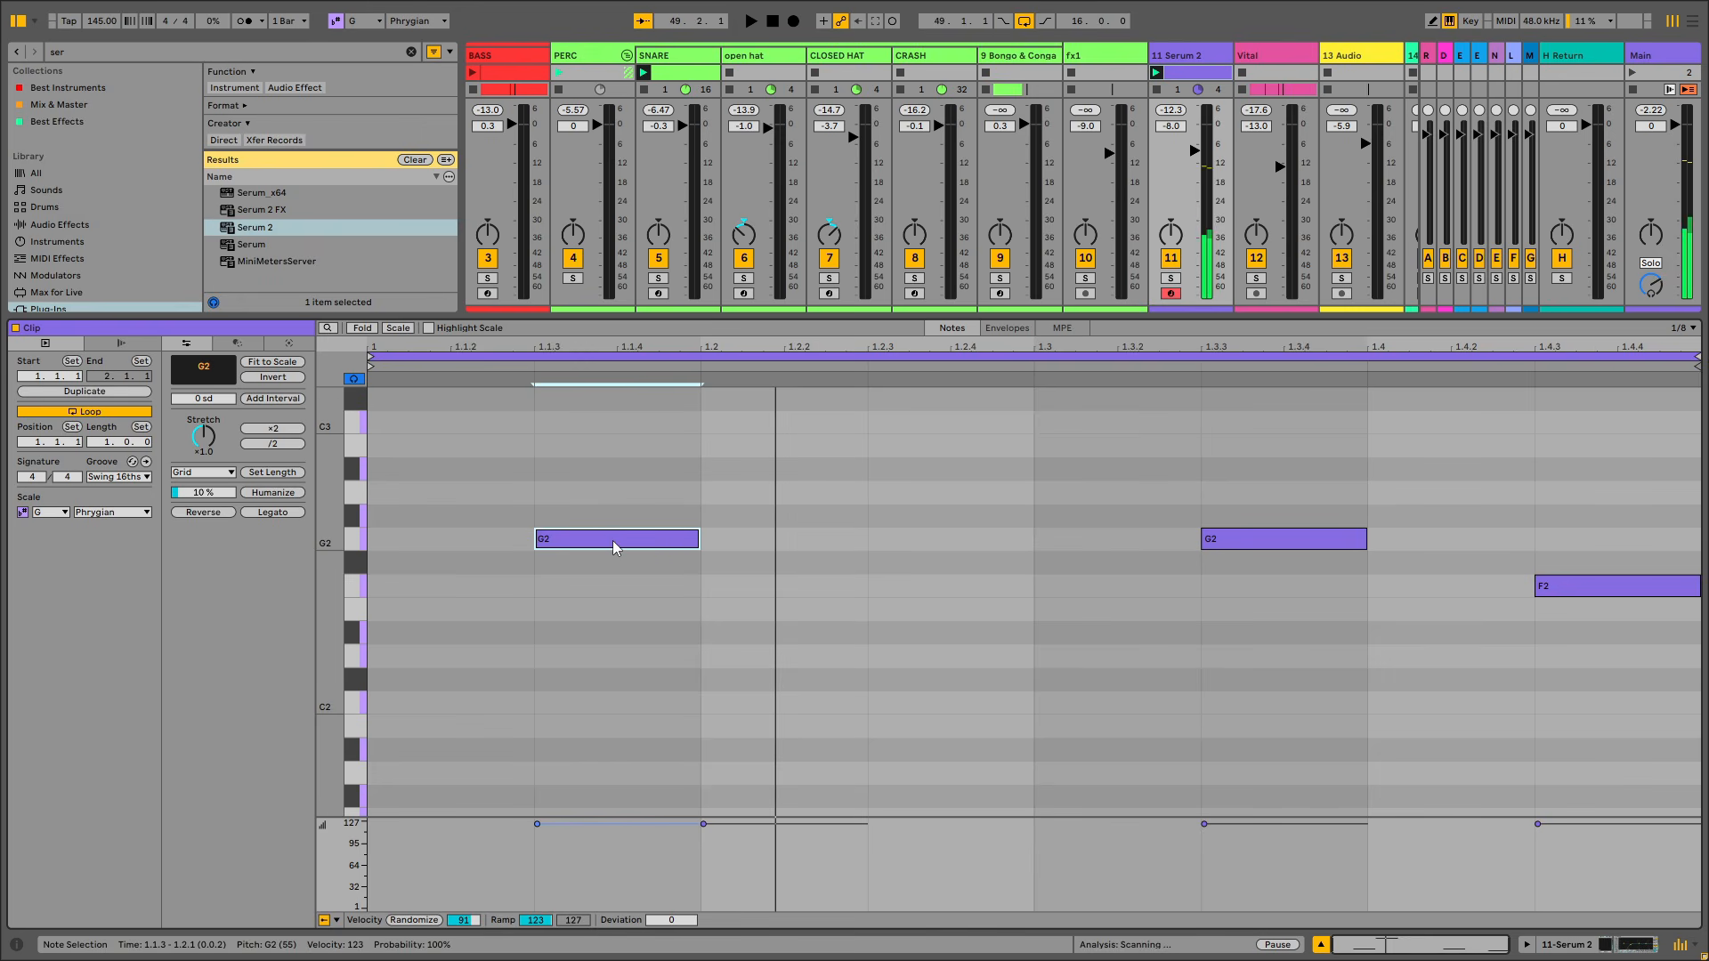
drag(590, 541, 813, 423)
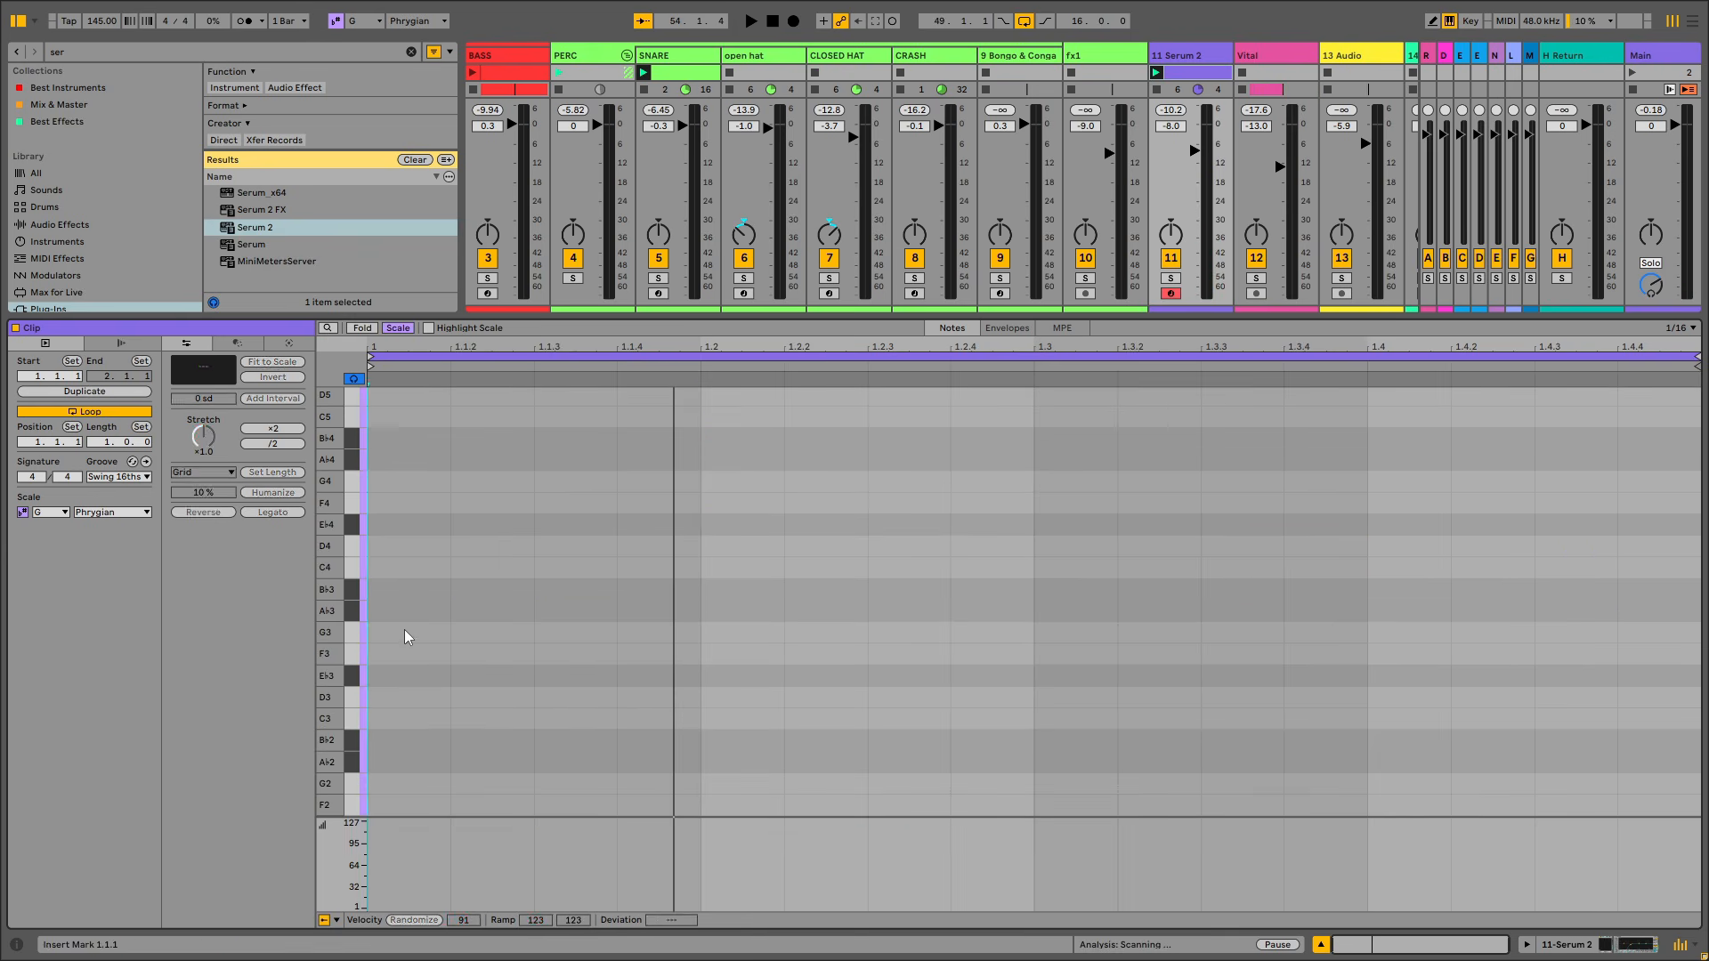
Try sixteenth notes on G3 at positions 1.1.1 and 1.1.4, and change the grid to 1/8
double_click(404, 632)
double_click(626, 632)
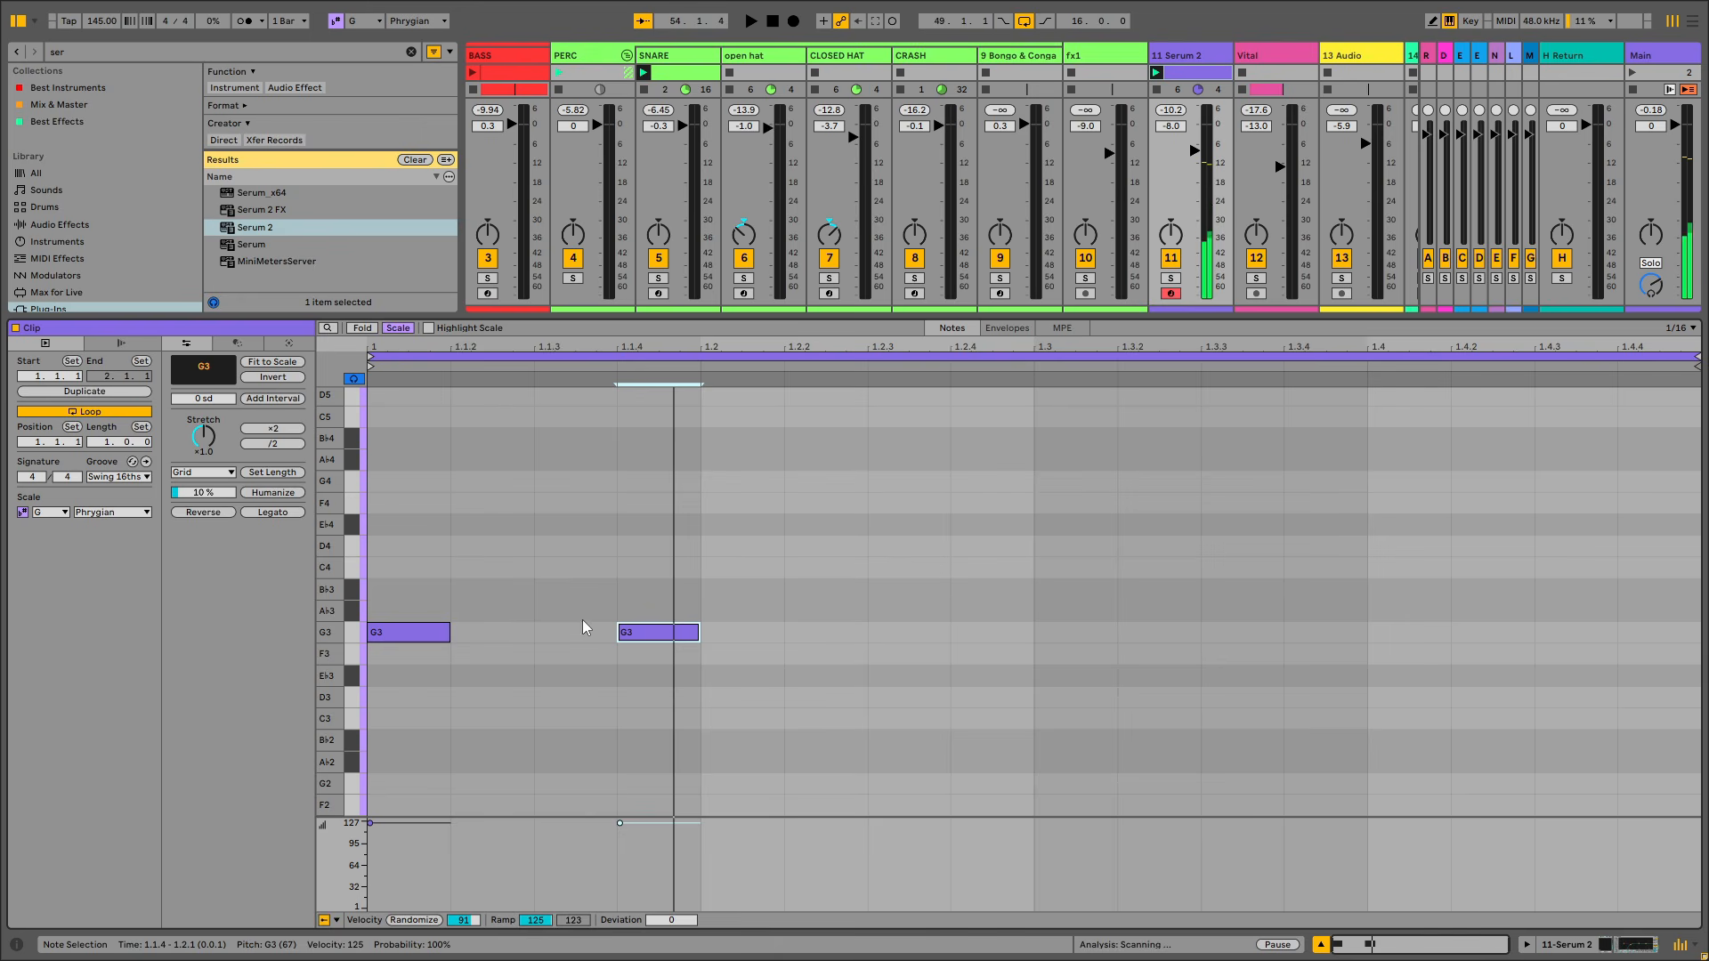
right_click(529, 624)
click(655, 512)
right_click(640, 552)
click(709, 449)
Remove the trial notes and place a single eighth note on G3 at position 1.2.1
double_click(387, 612)
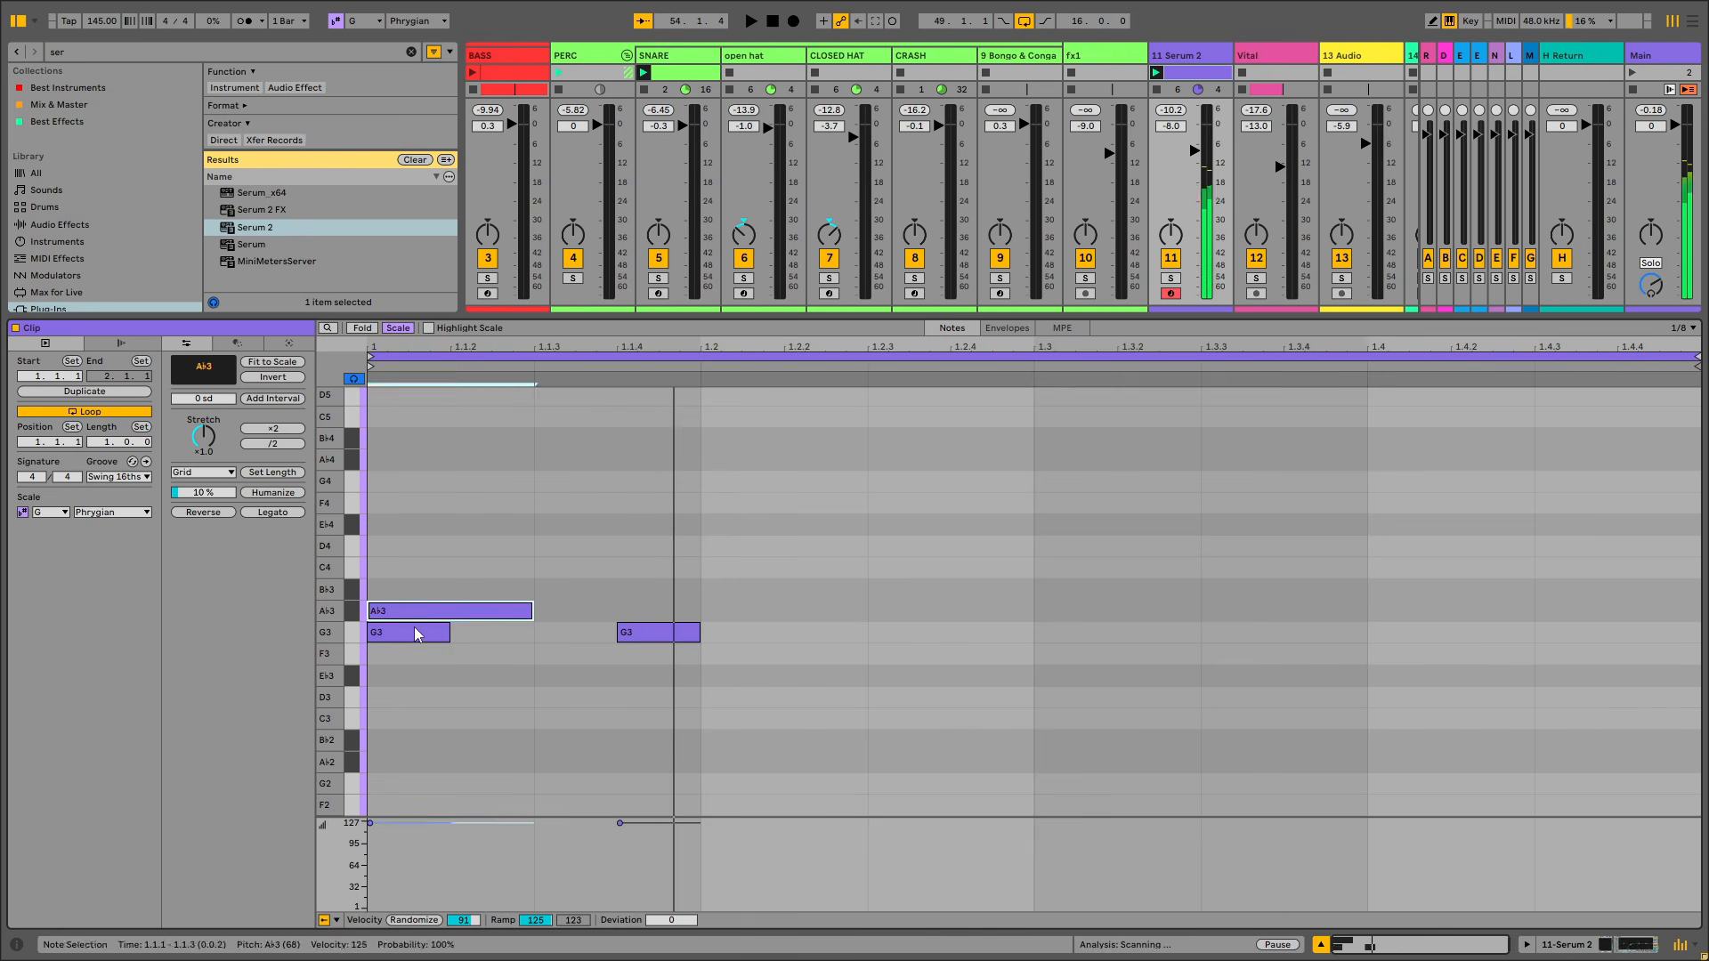
double_click(414, 627)
double_click(469, 610)
double_click(614, 629)
drag(623, 632, 774, 633)
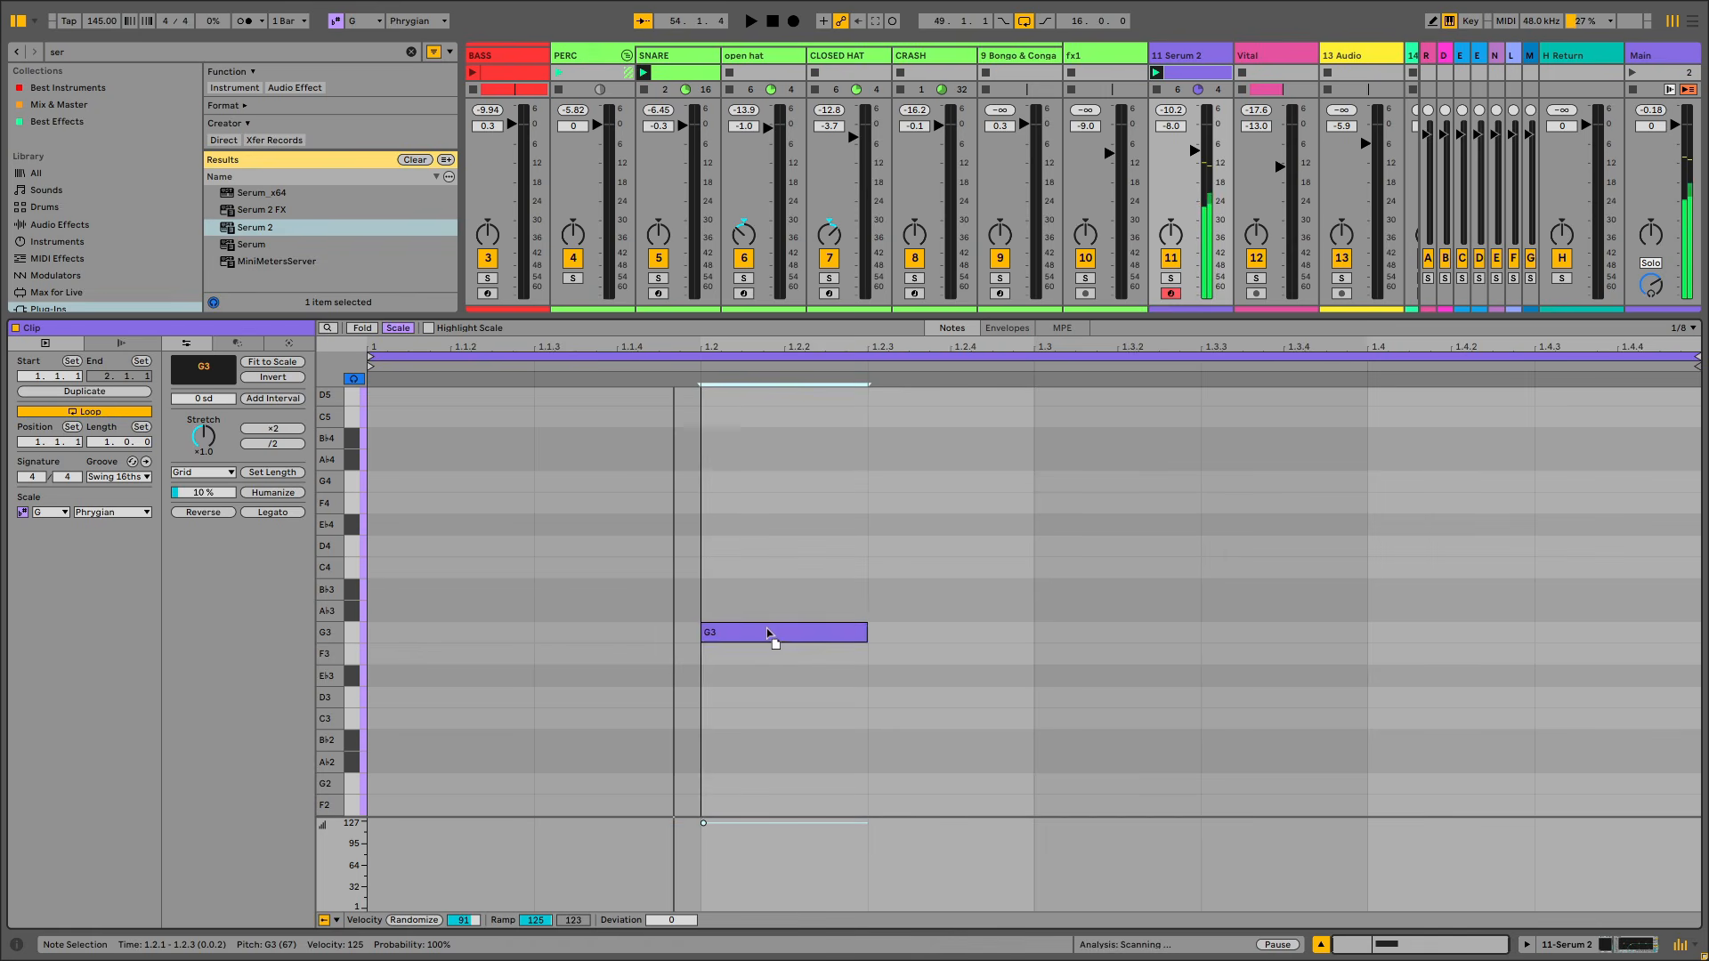
Add an eighth note on G3 at 1.3.3 and another at 1.3.1, lowered an octave to G2
click(890, 634)
double_click(1316, 642)
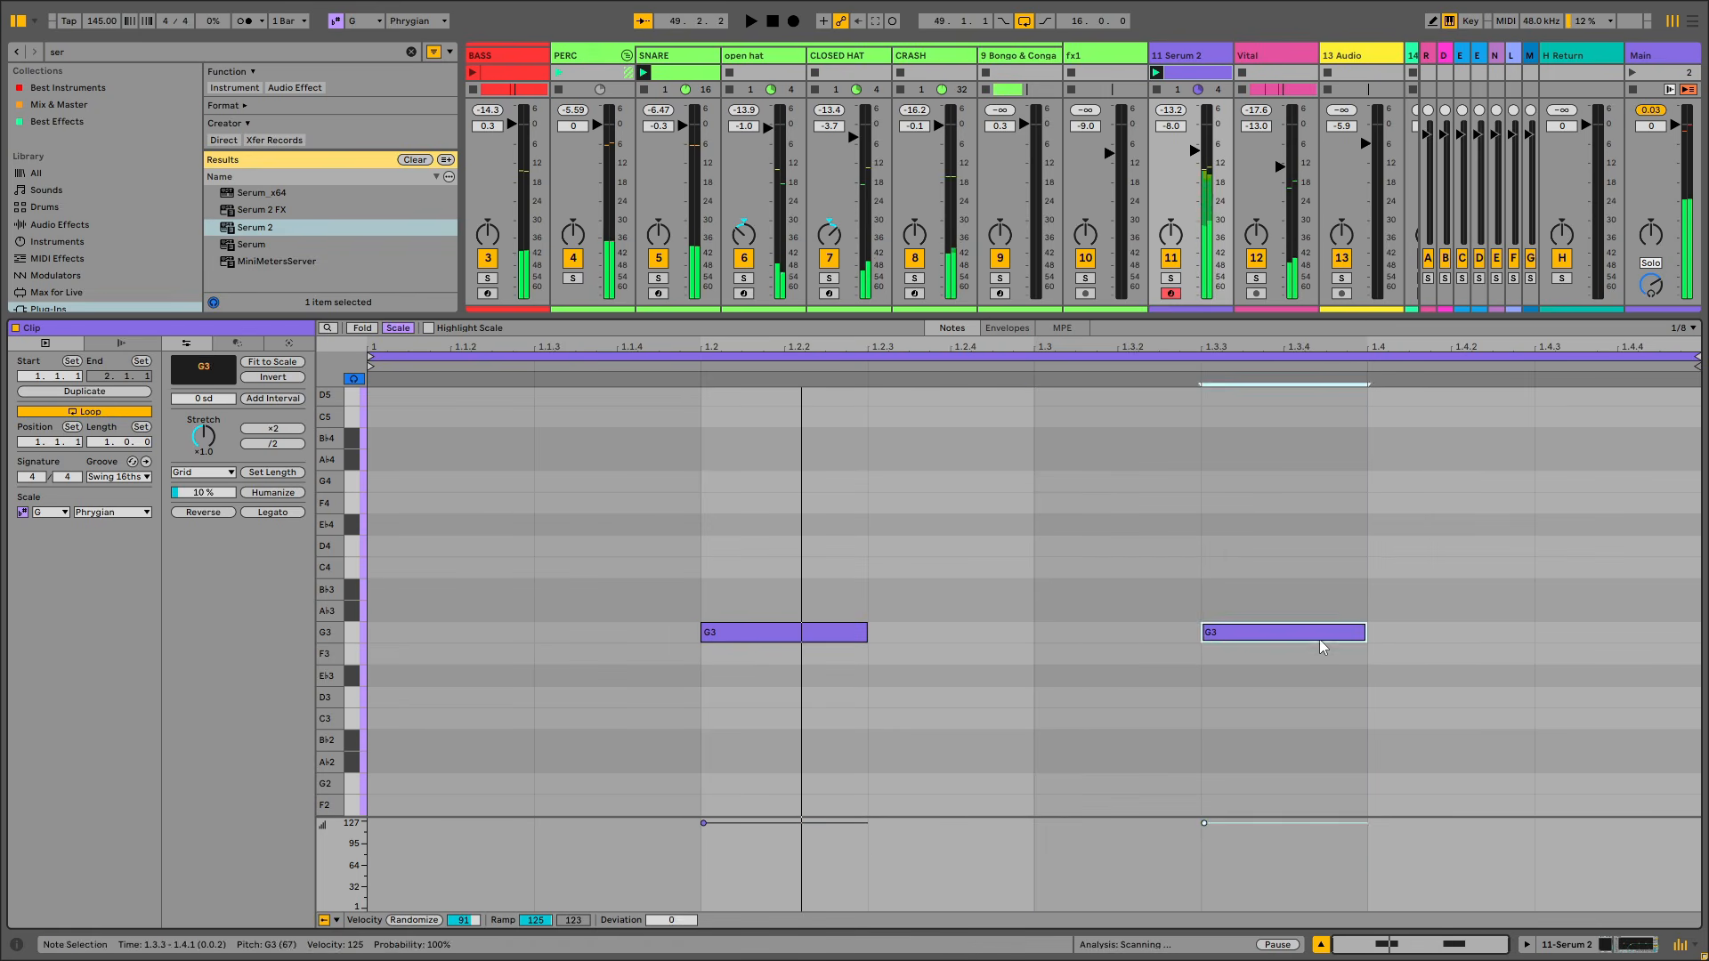
double_click(1116, 633)
key(shift+Down)
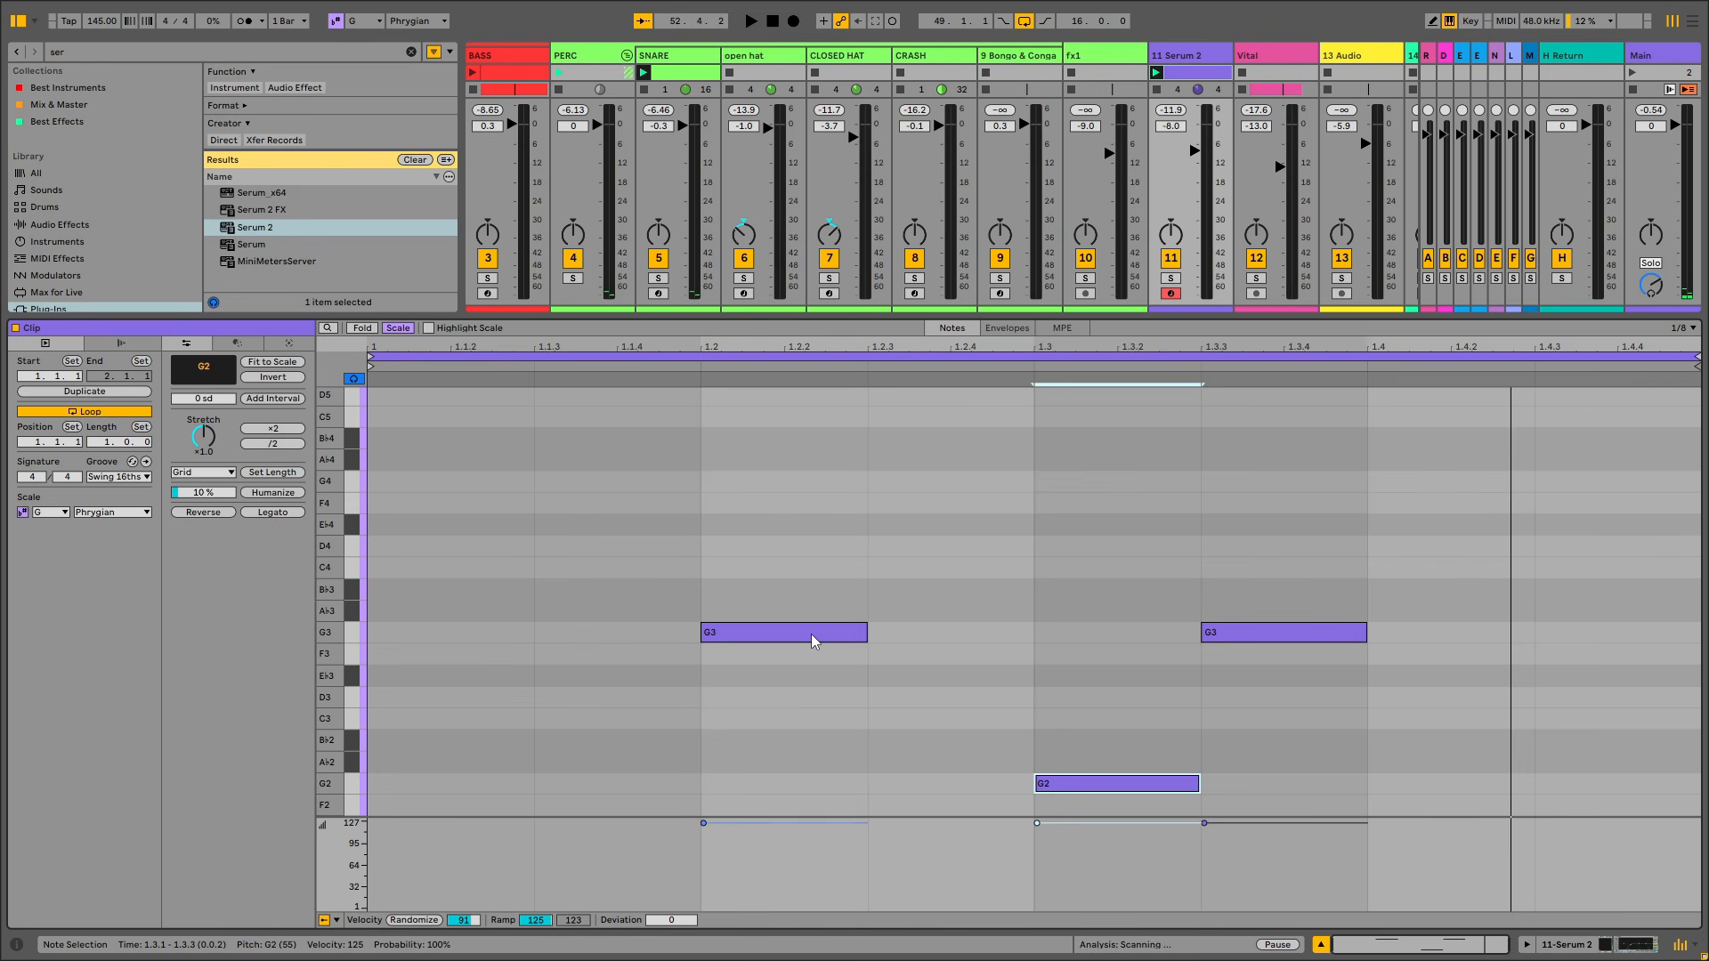
Raise the G3 note at 1.3.3 to B♭3 and play the pattern
mouse_move(810, 634)
mouse_down()
mouse_move(808, 596)
mouse_move(805, 627)
mouse_up()
drag(1219, 632, 1224, 589)
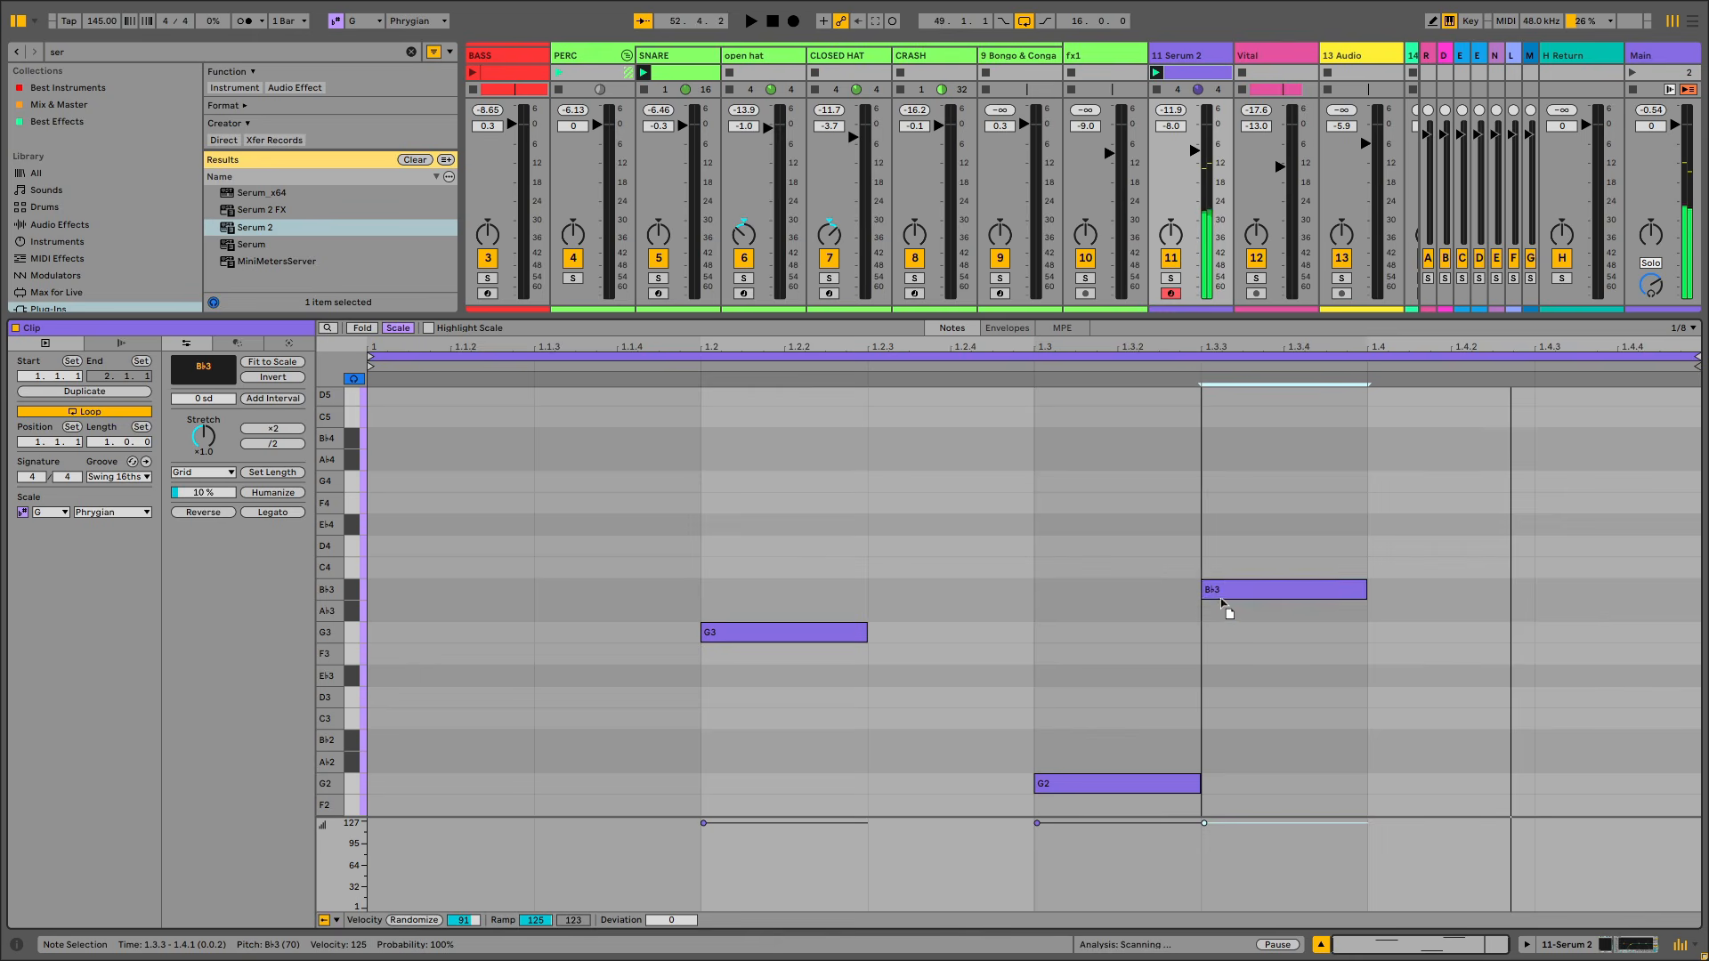
key(space)
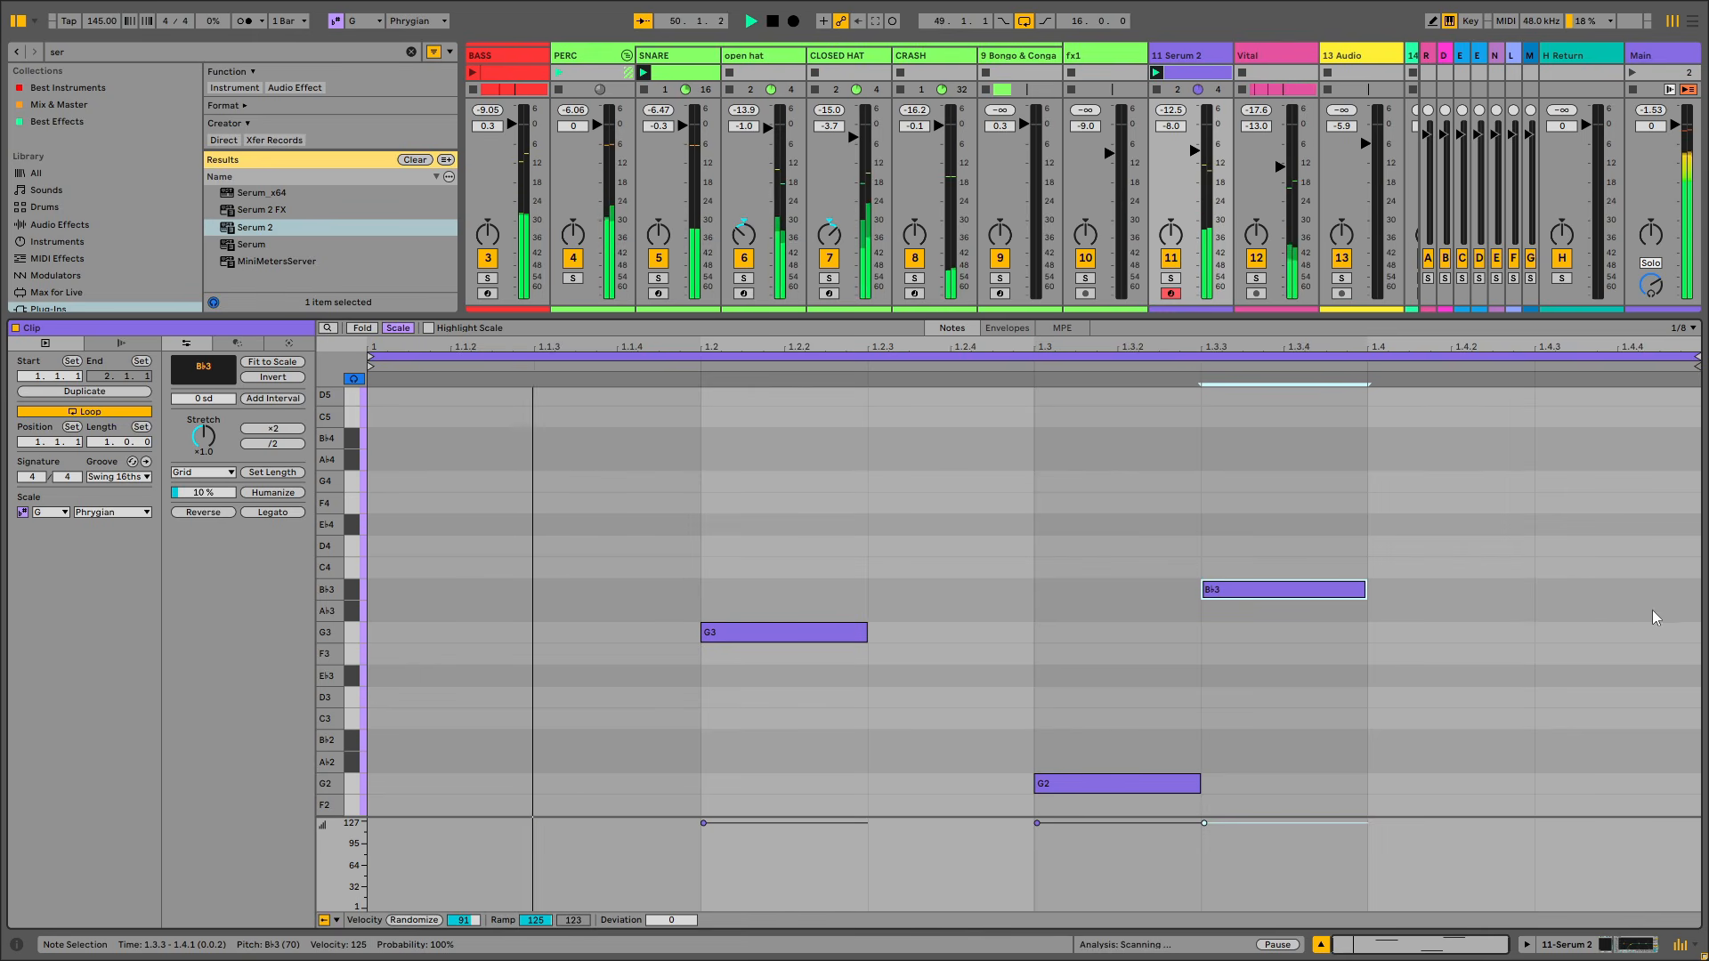
Add an eighth note on F3 at position 1.4.3 and show the Serum 2 track's devices
double_click(1622, 632)
drag(1625, 642, 1621, 659)
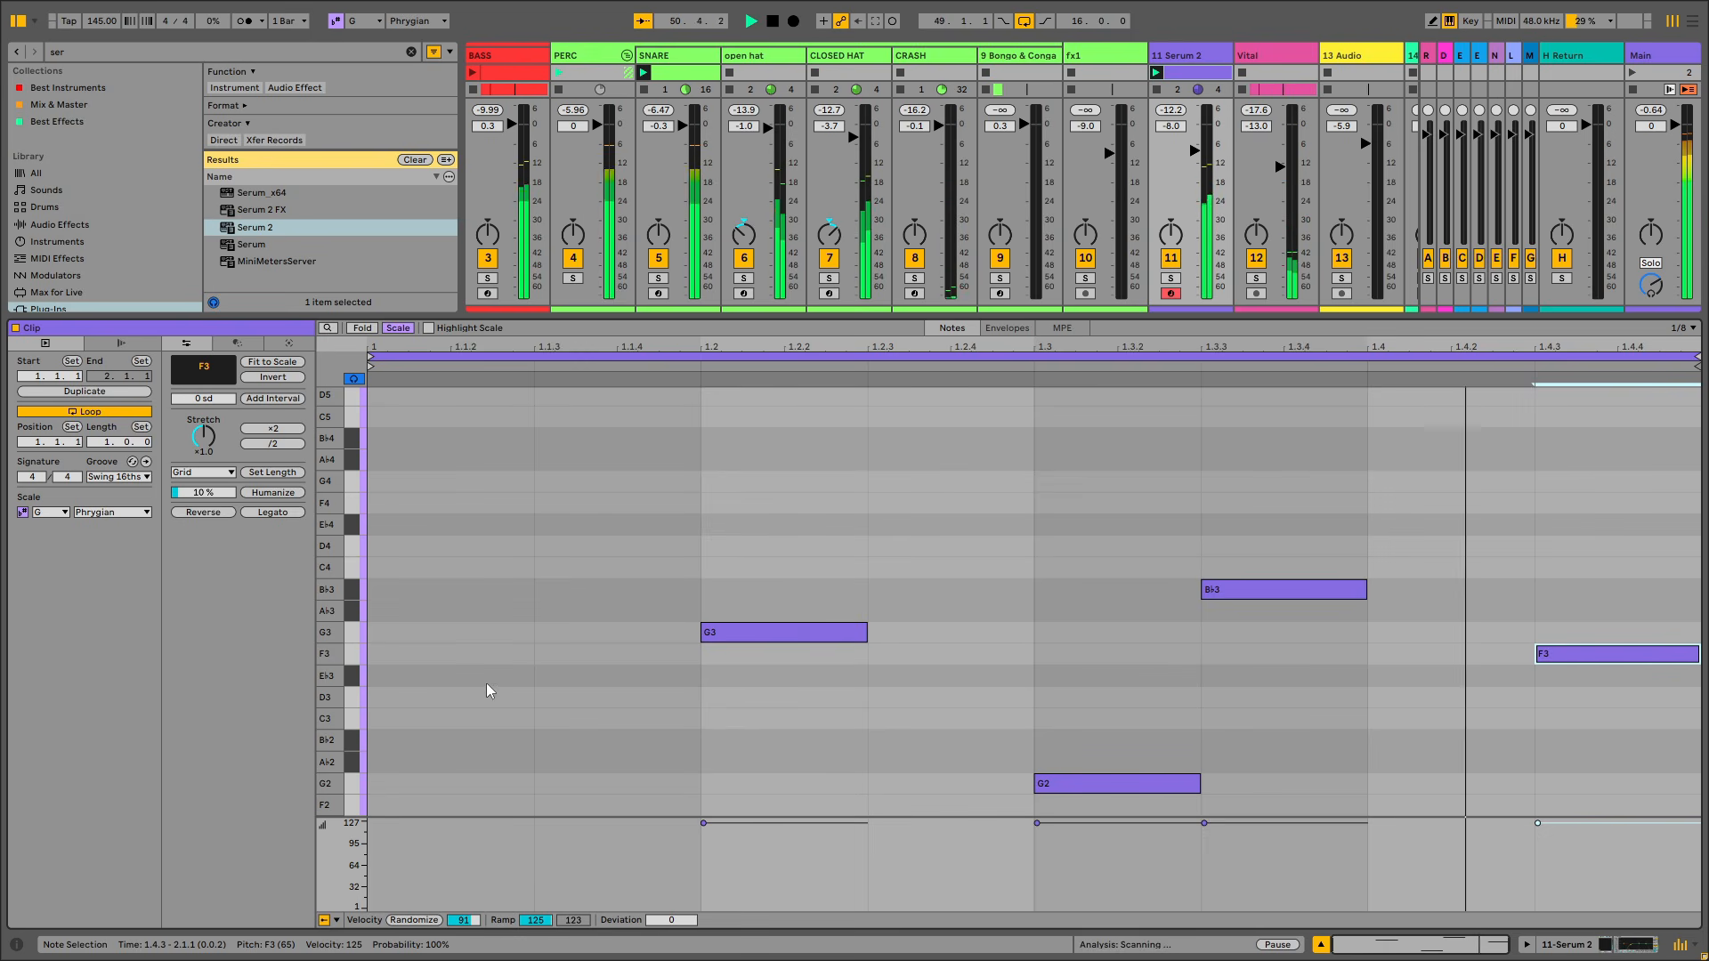
double_click(1192, 56)
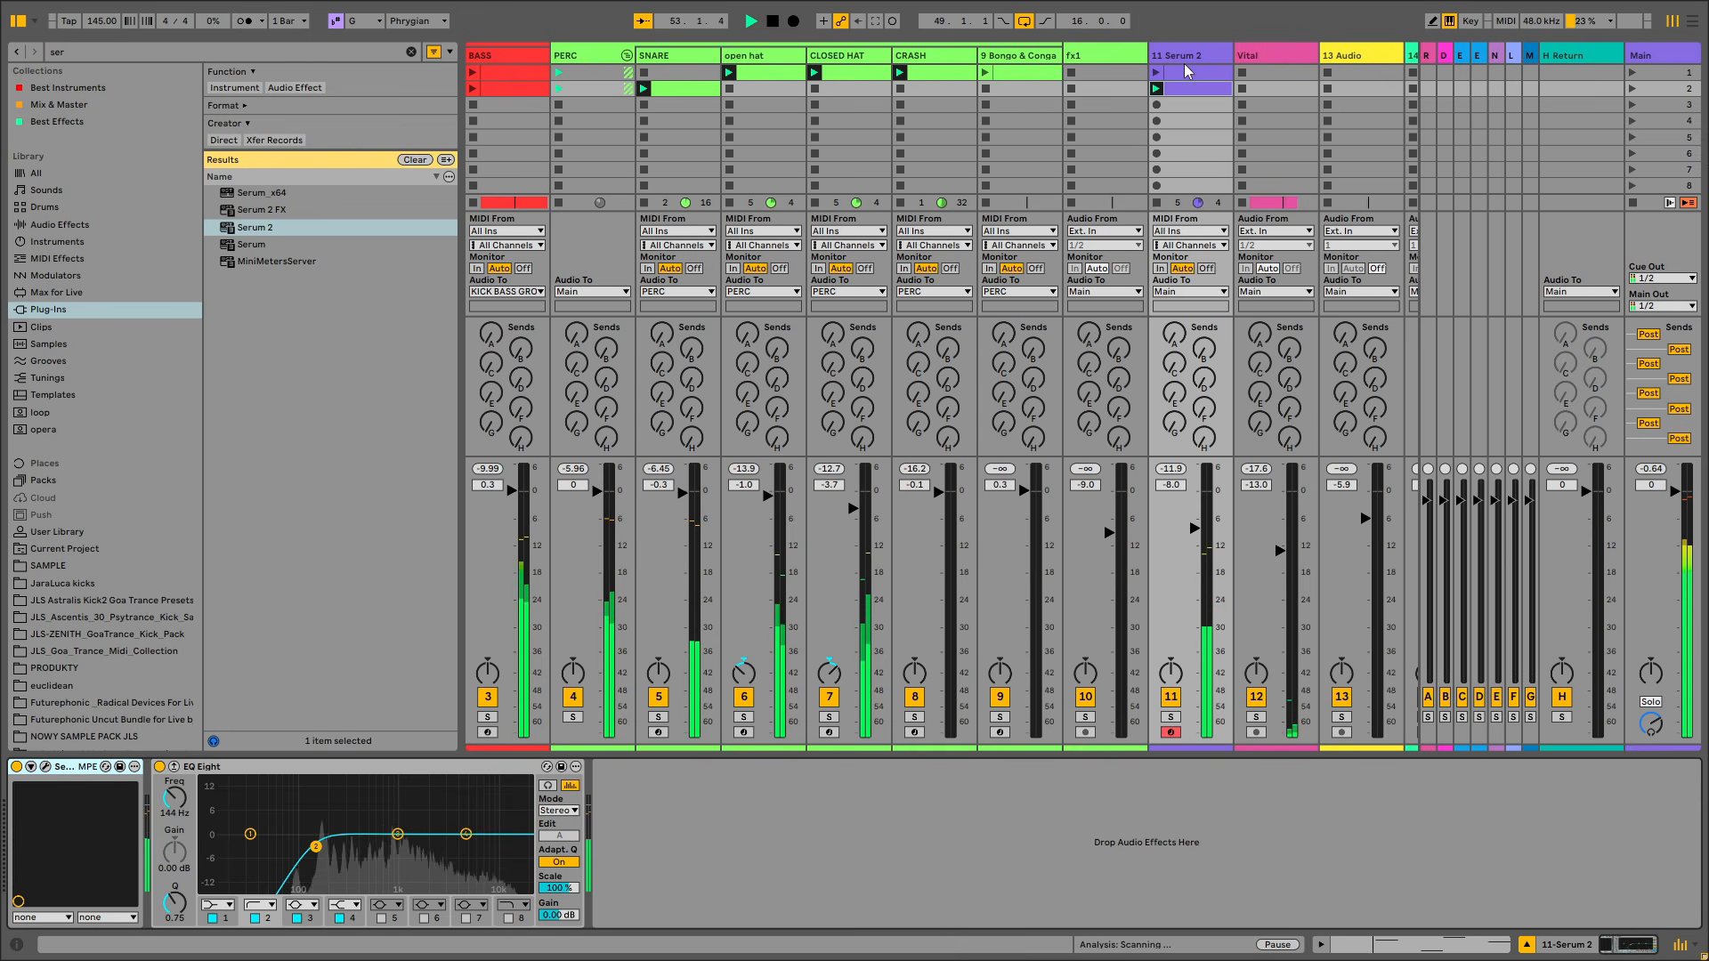
Open the Serum 2 instrument window to check its Cutoff macro, and close it again
click(45, 766)
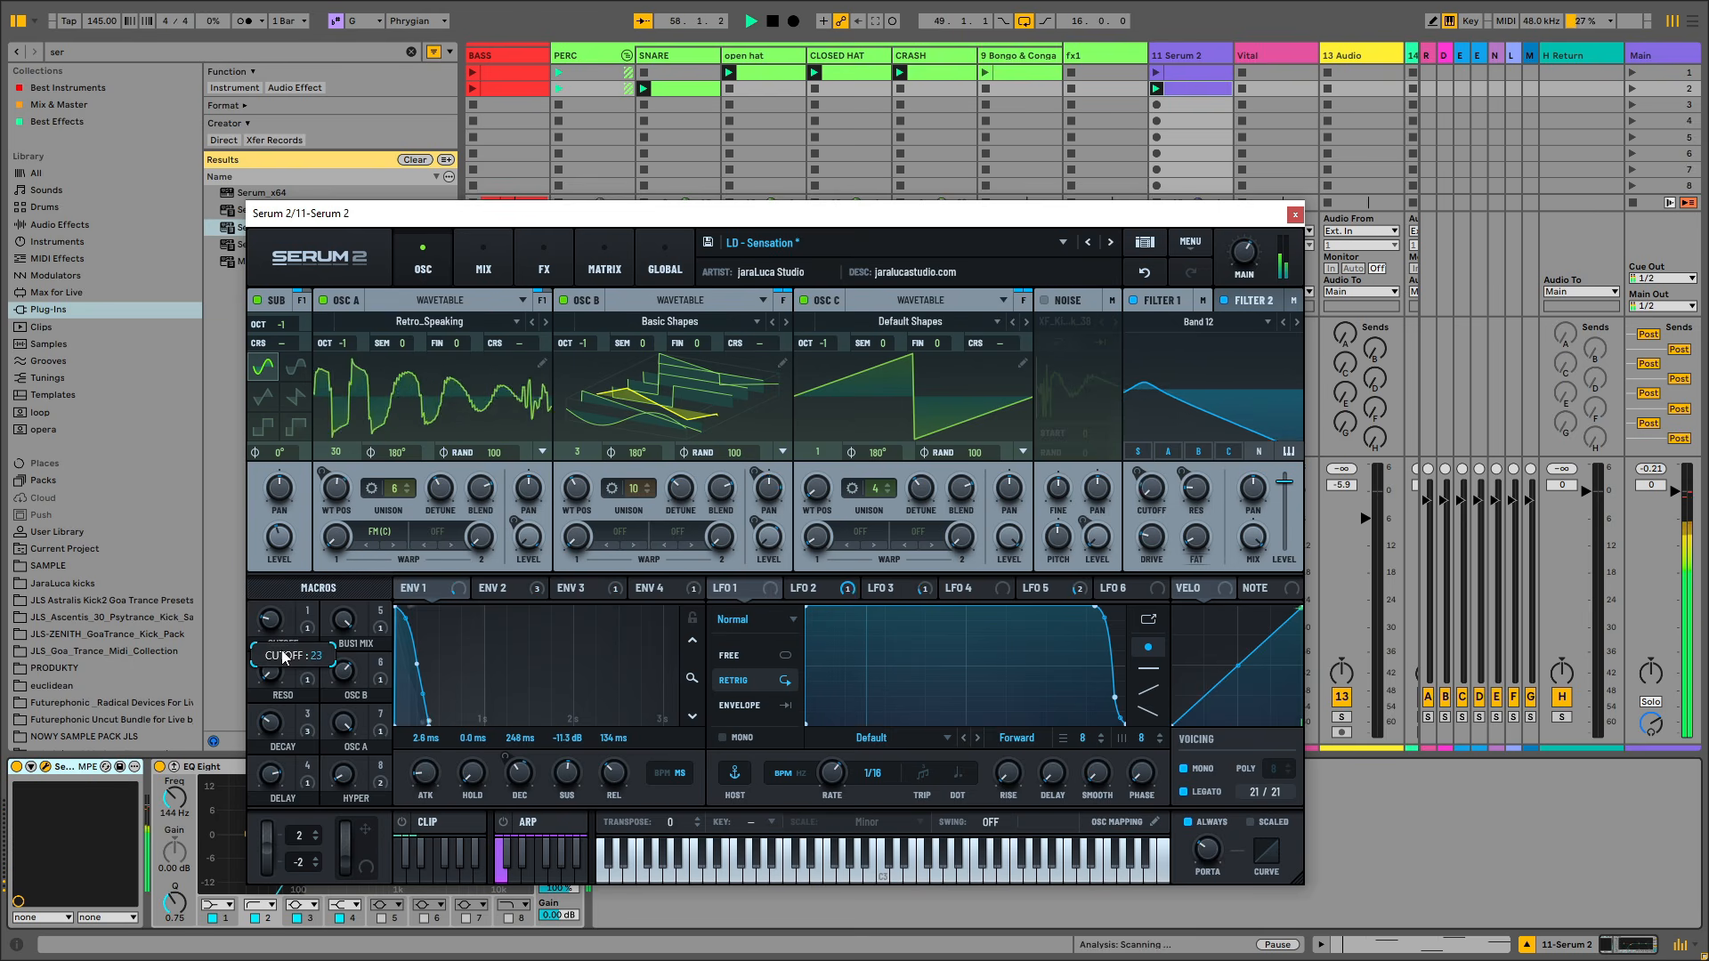
click(1295, 216)
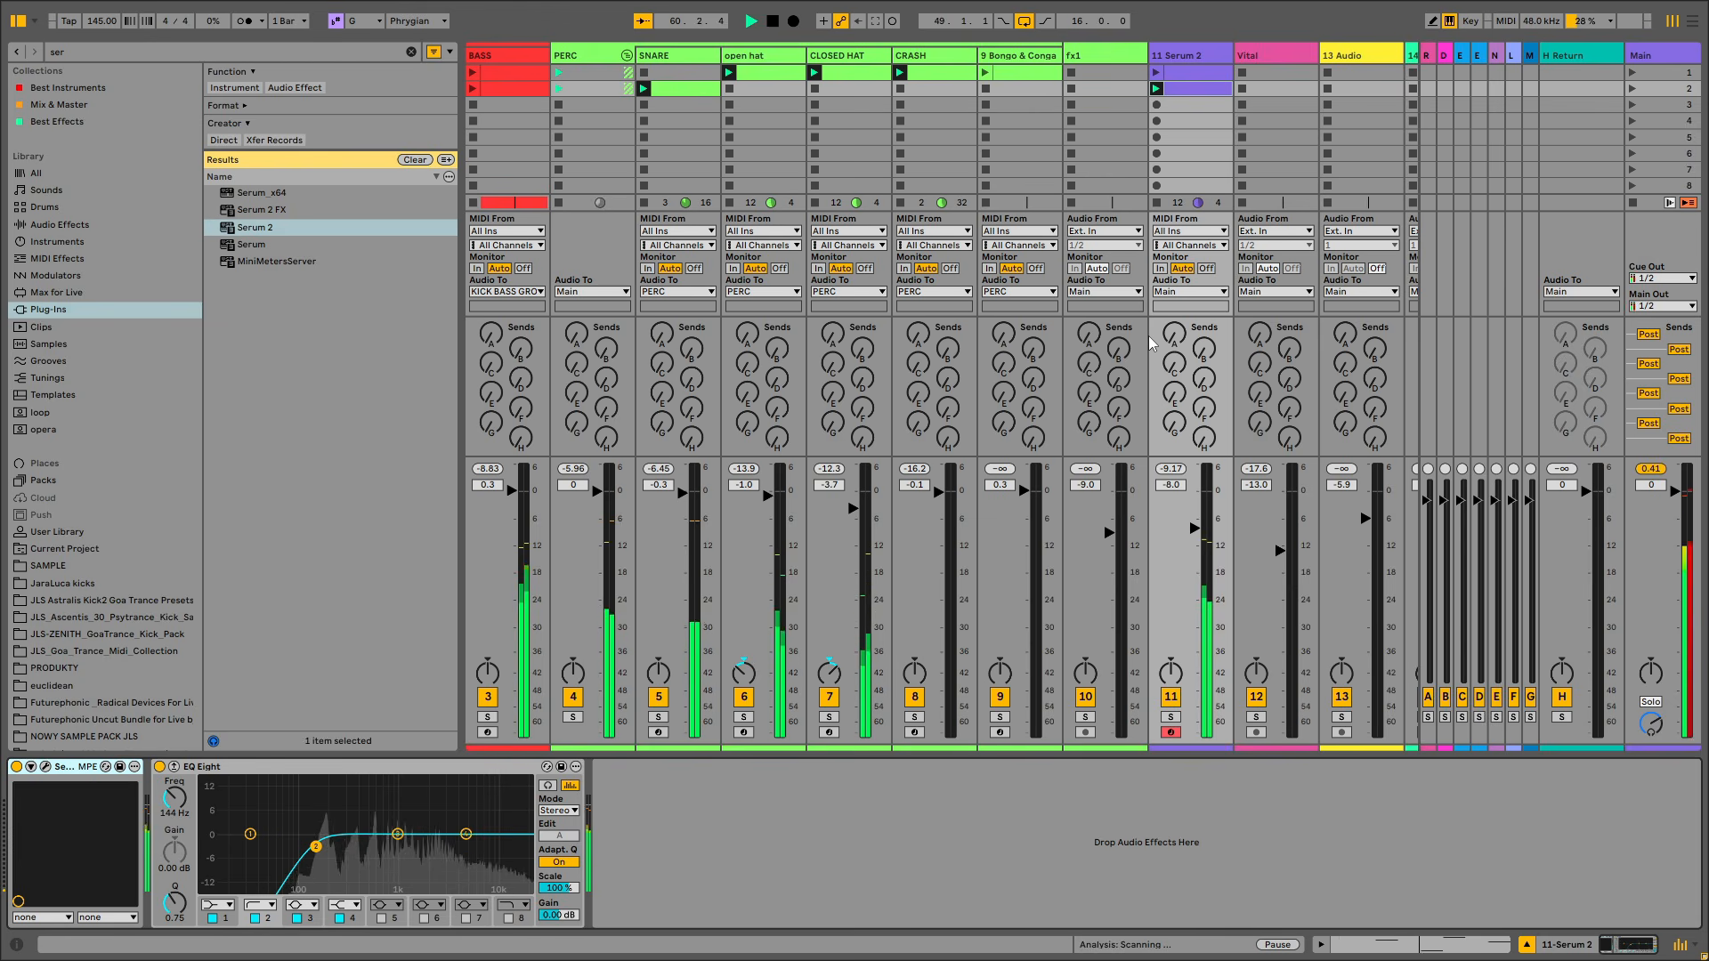
Stop playback and insert a new MIDI track directly after the Serum 2 track
right_click(1205, 59)
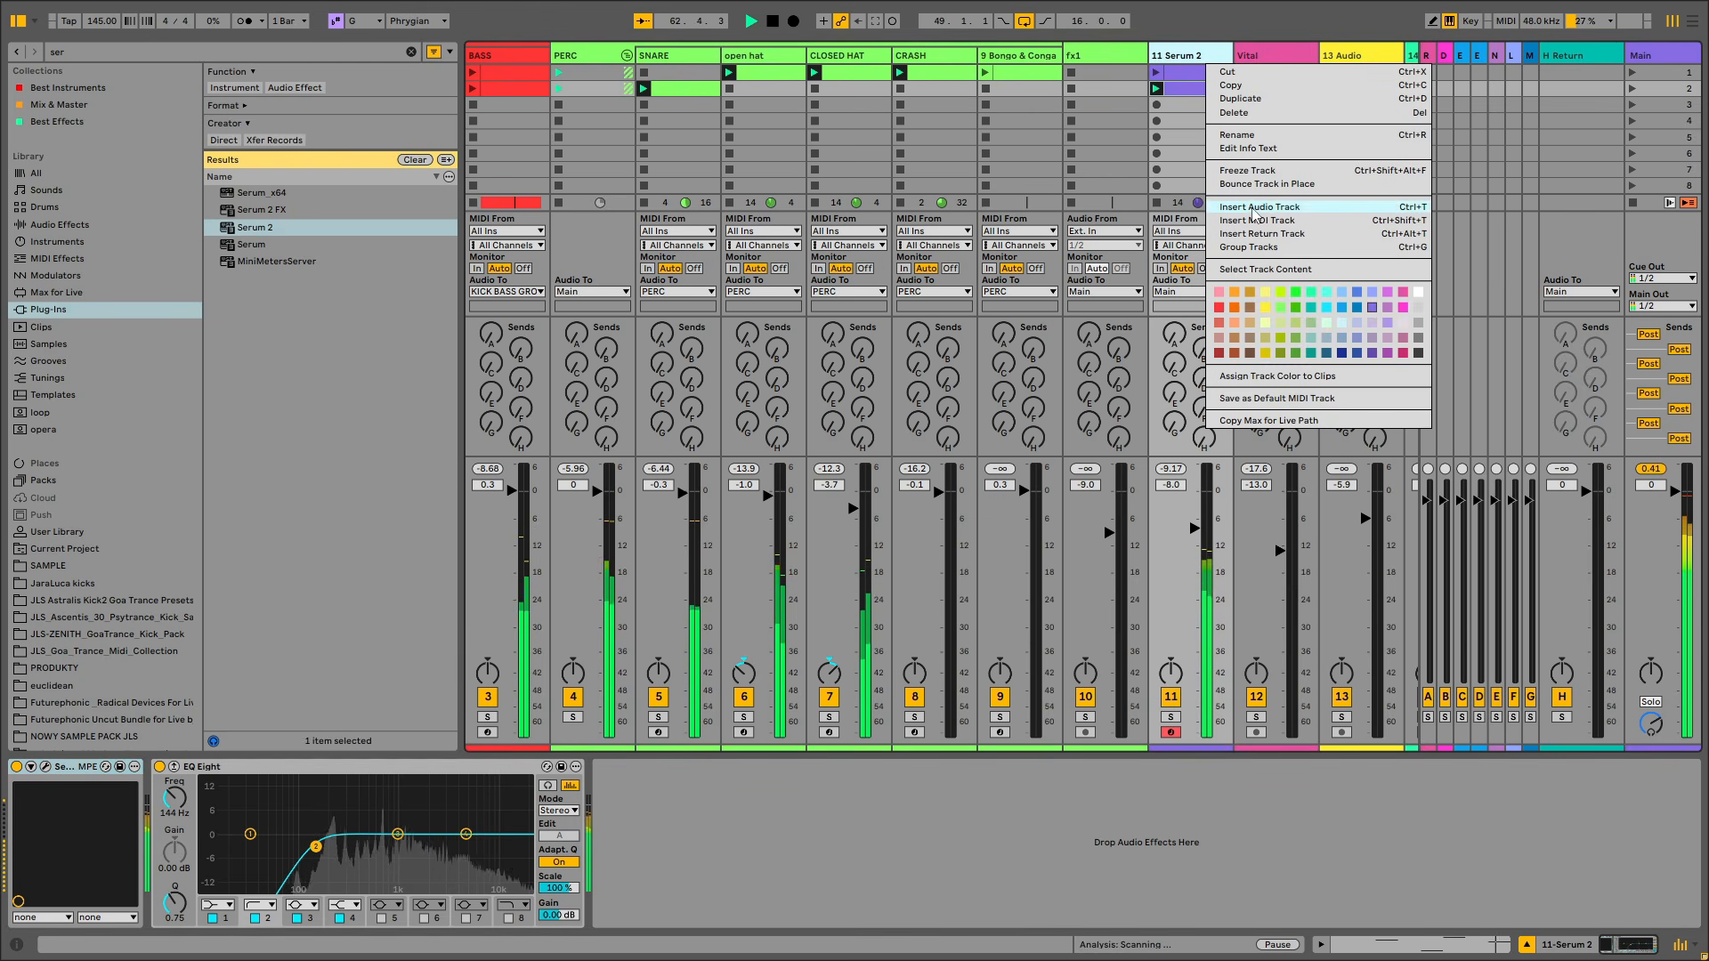
click(1193, 159)
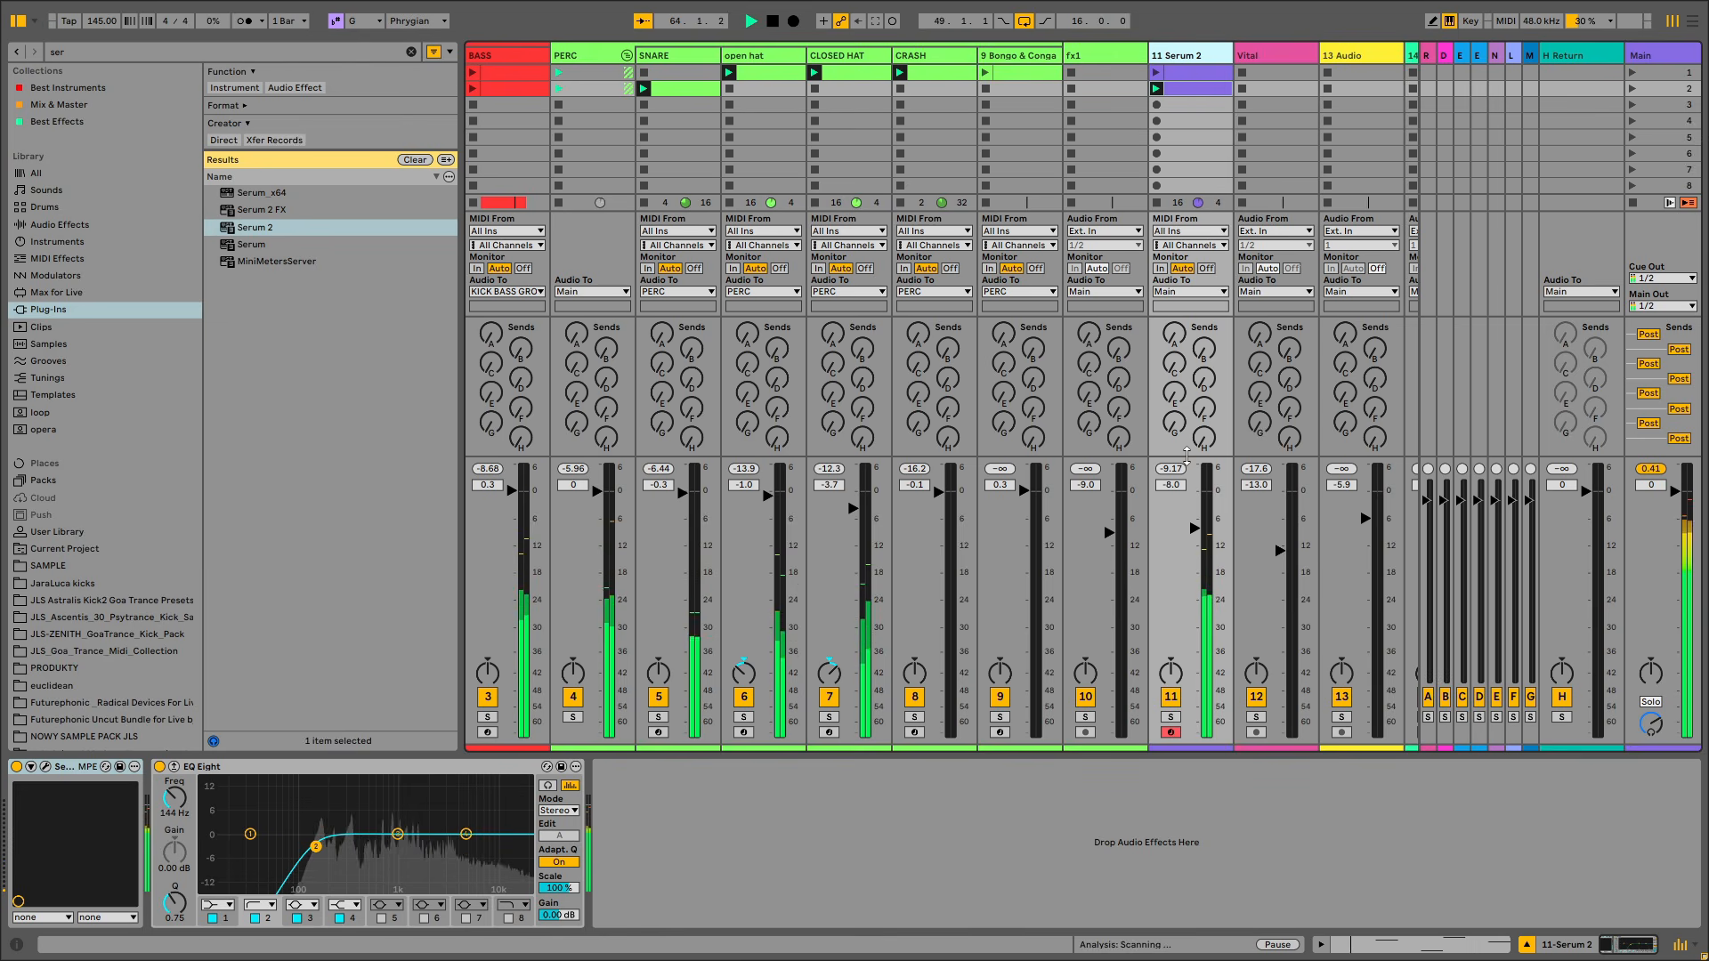
key(space)
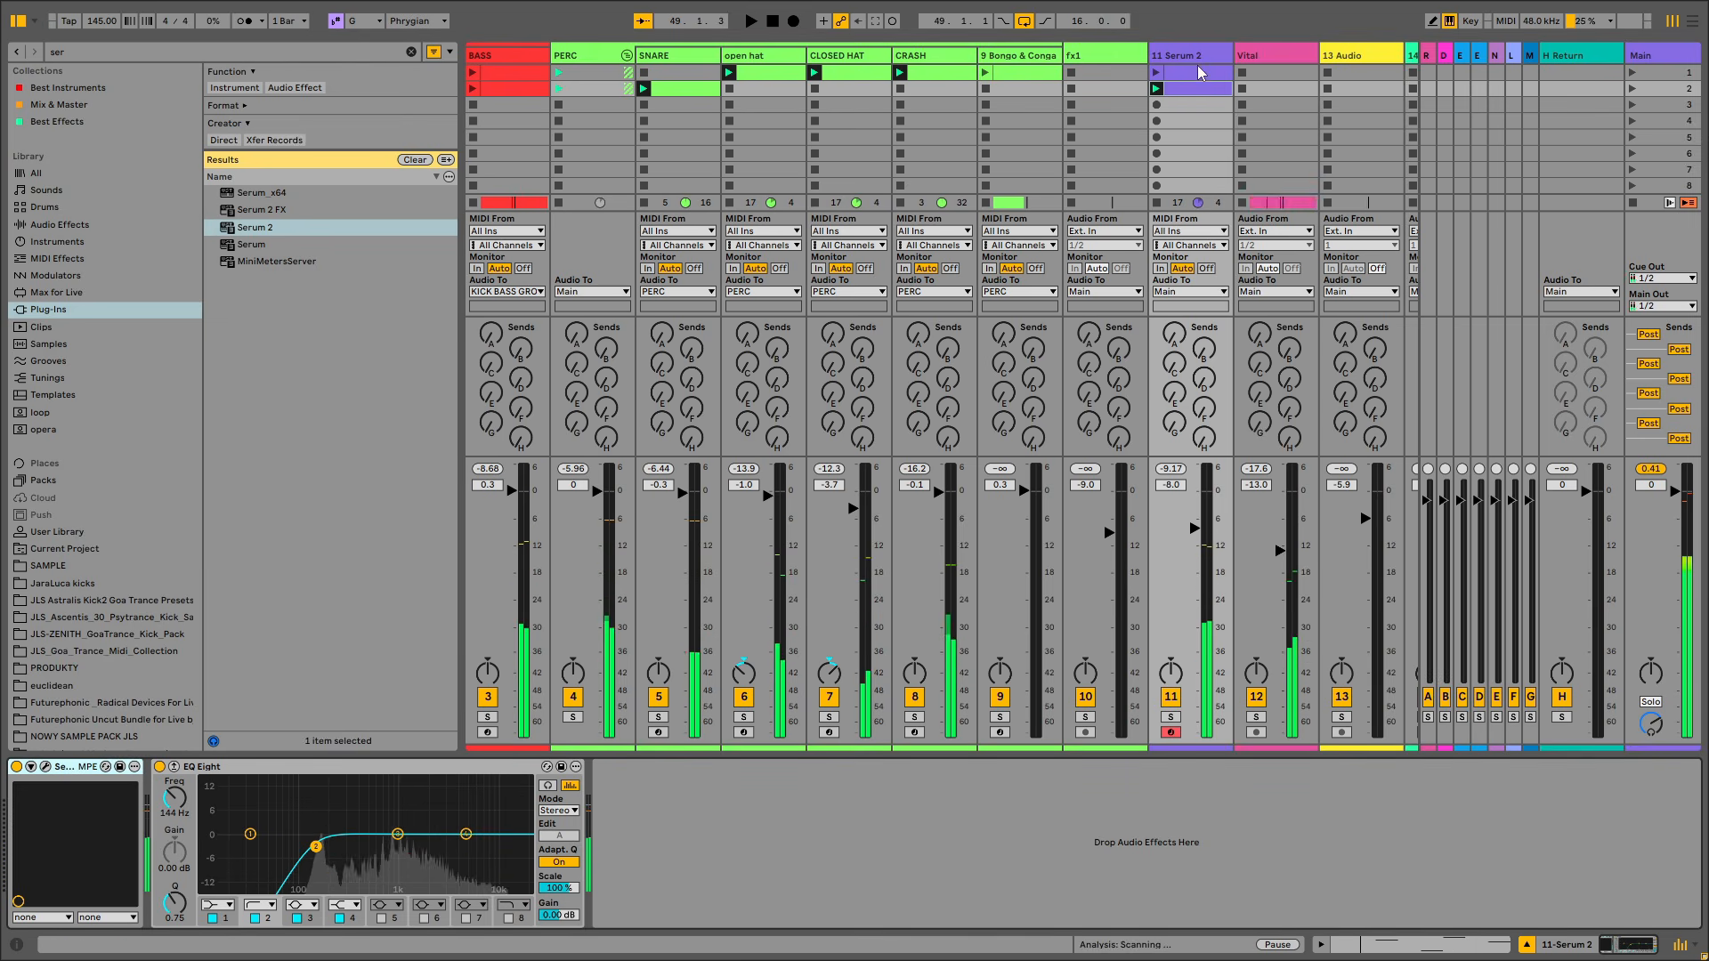
right_click(1191, 53)
click(1244, 212)
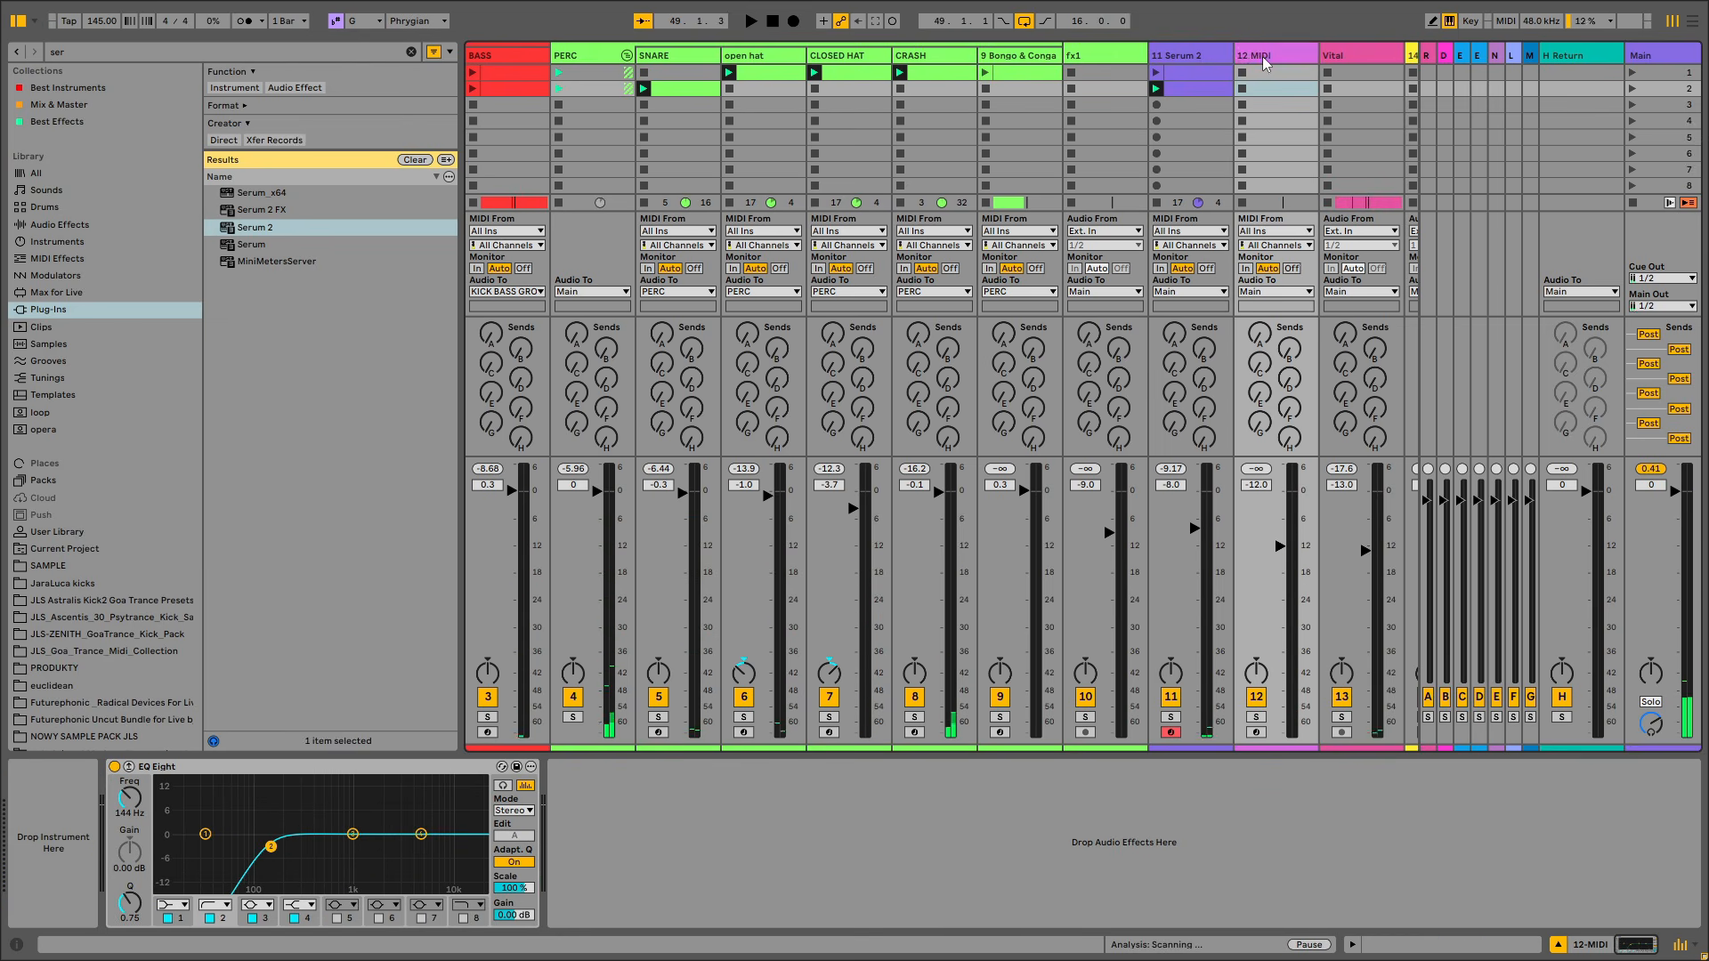
key(ctrl+f)
text(phas)
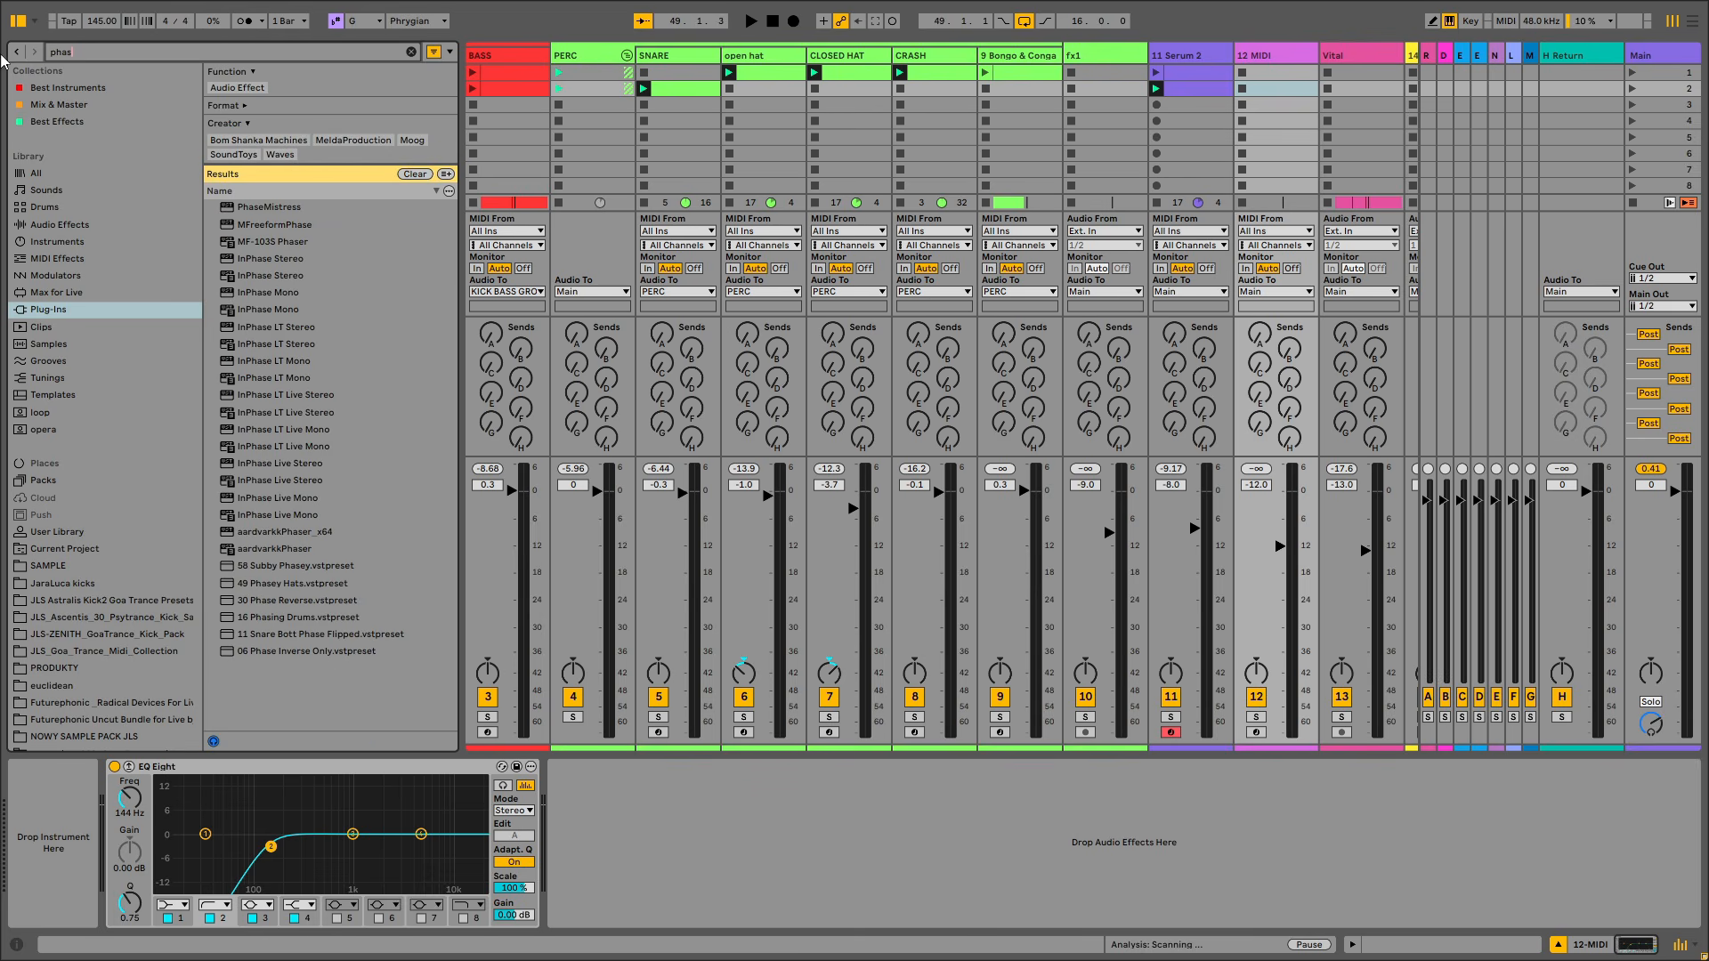
key(BackSpace)
key(BackSpace)
key(BackSpace)
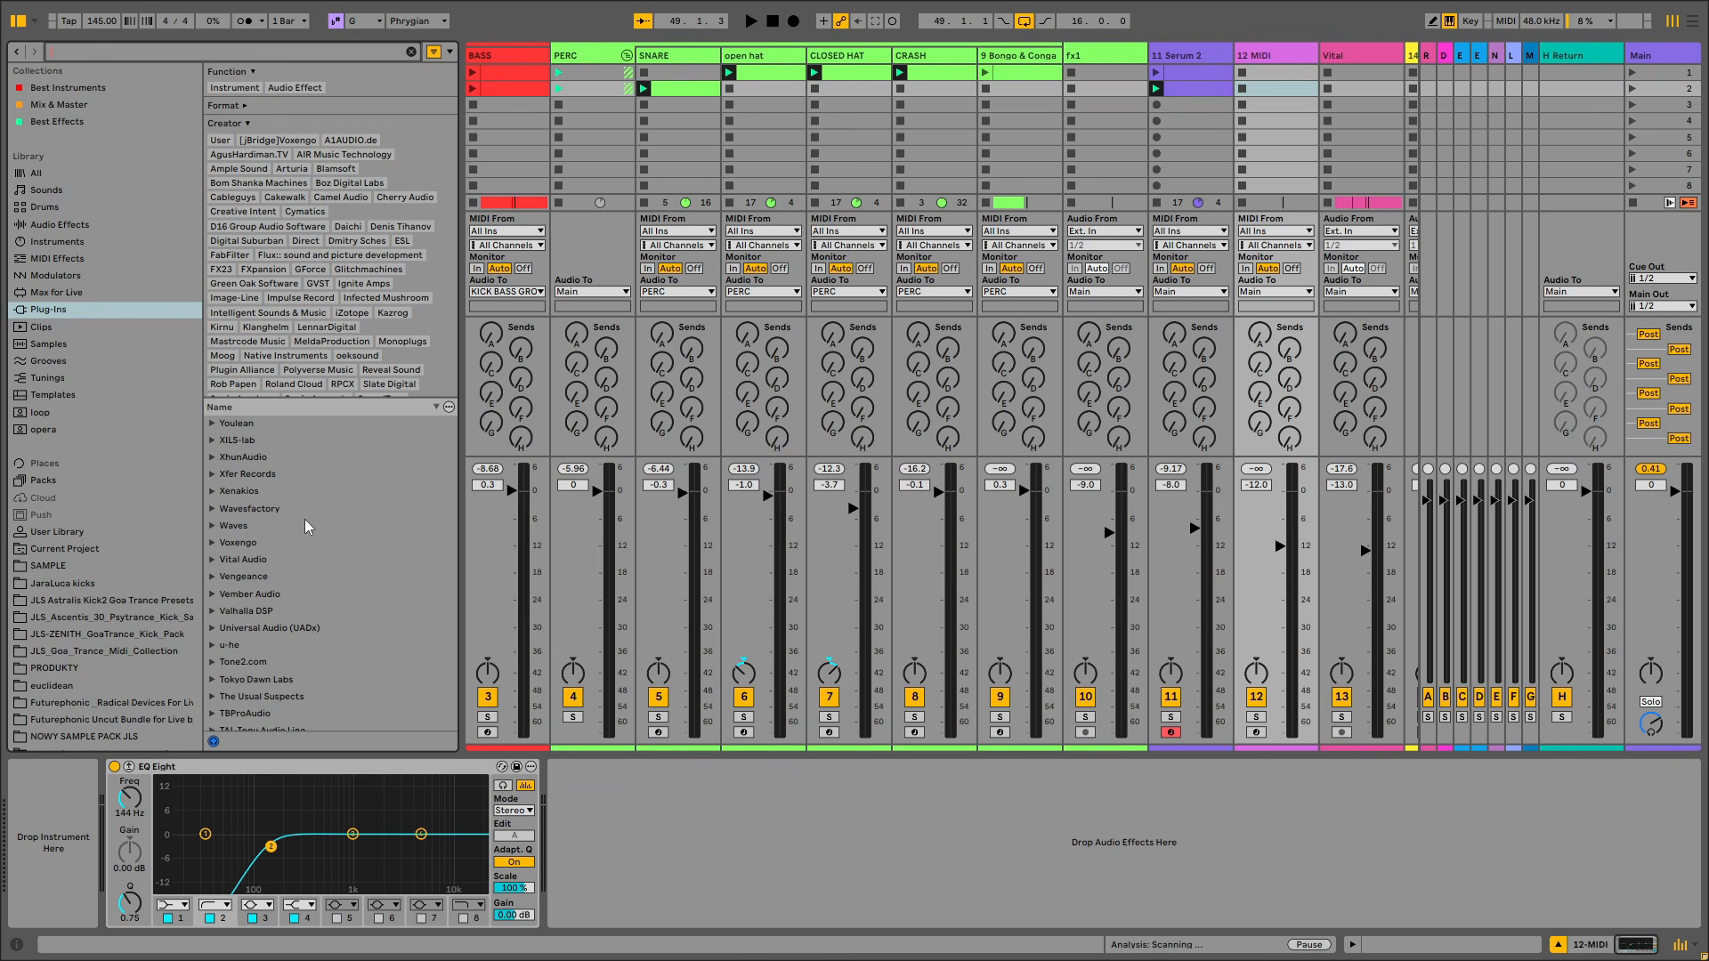
scroll(322, 584, down, 10)
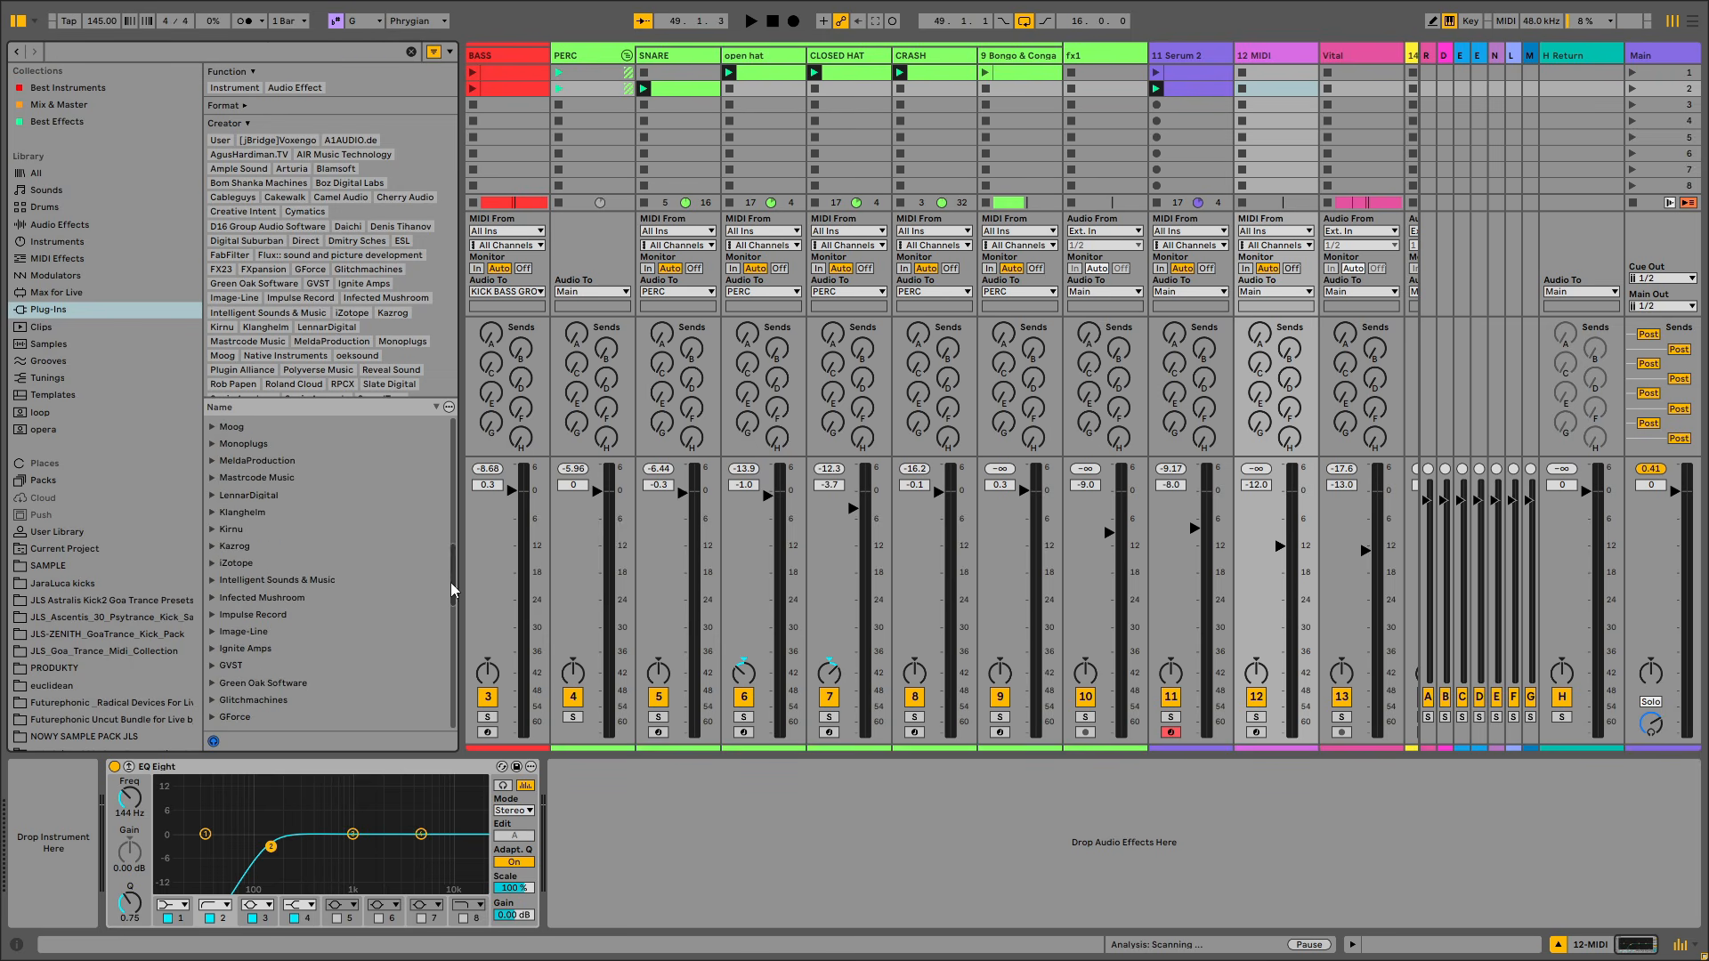
drag(451, 583, 1, 272)
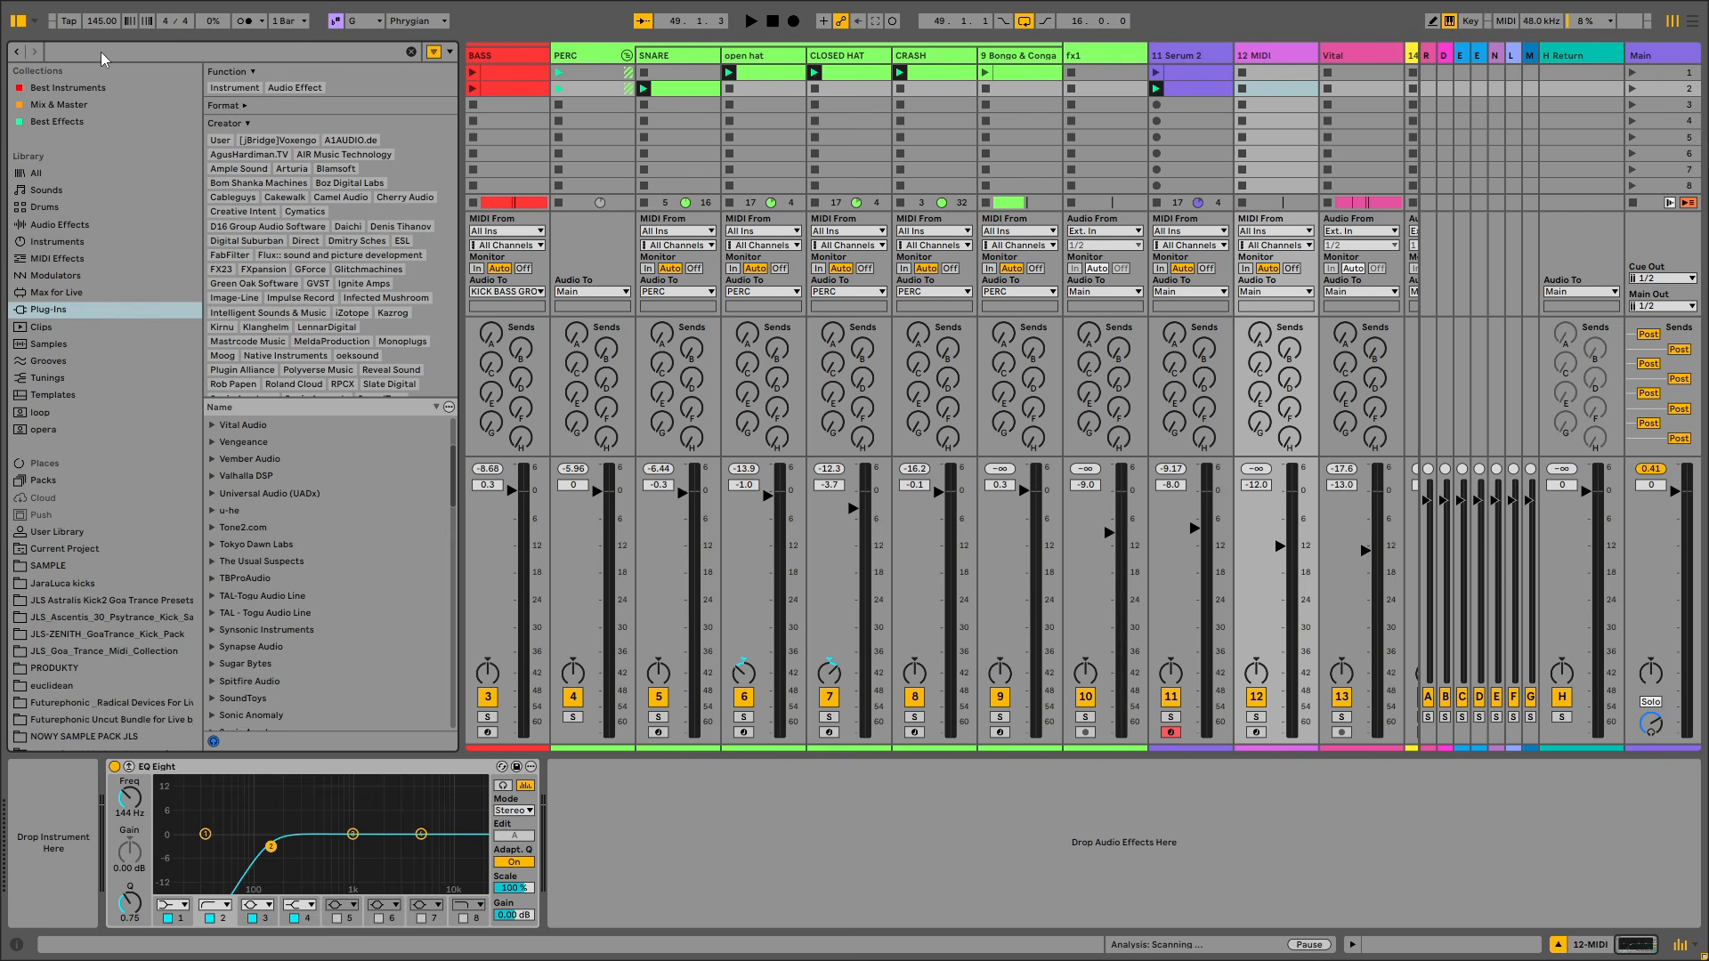
Search the plug-ins for "pho", load Phoscyon 2 onto the new MIDI track and set its play mode to EXT
click(197, 50)
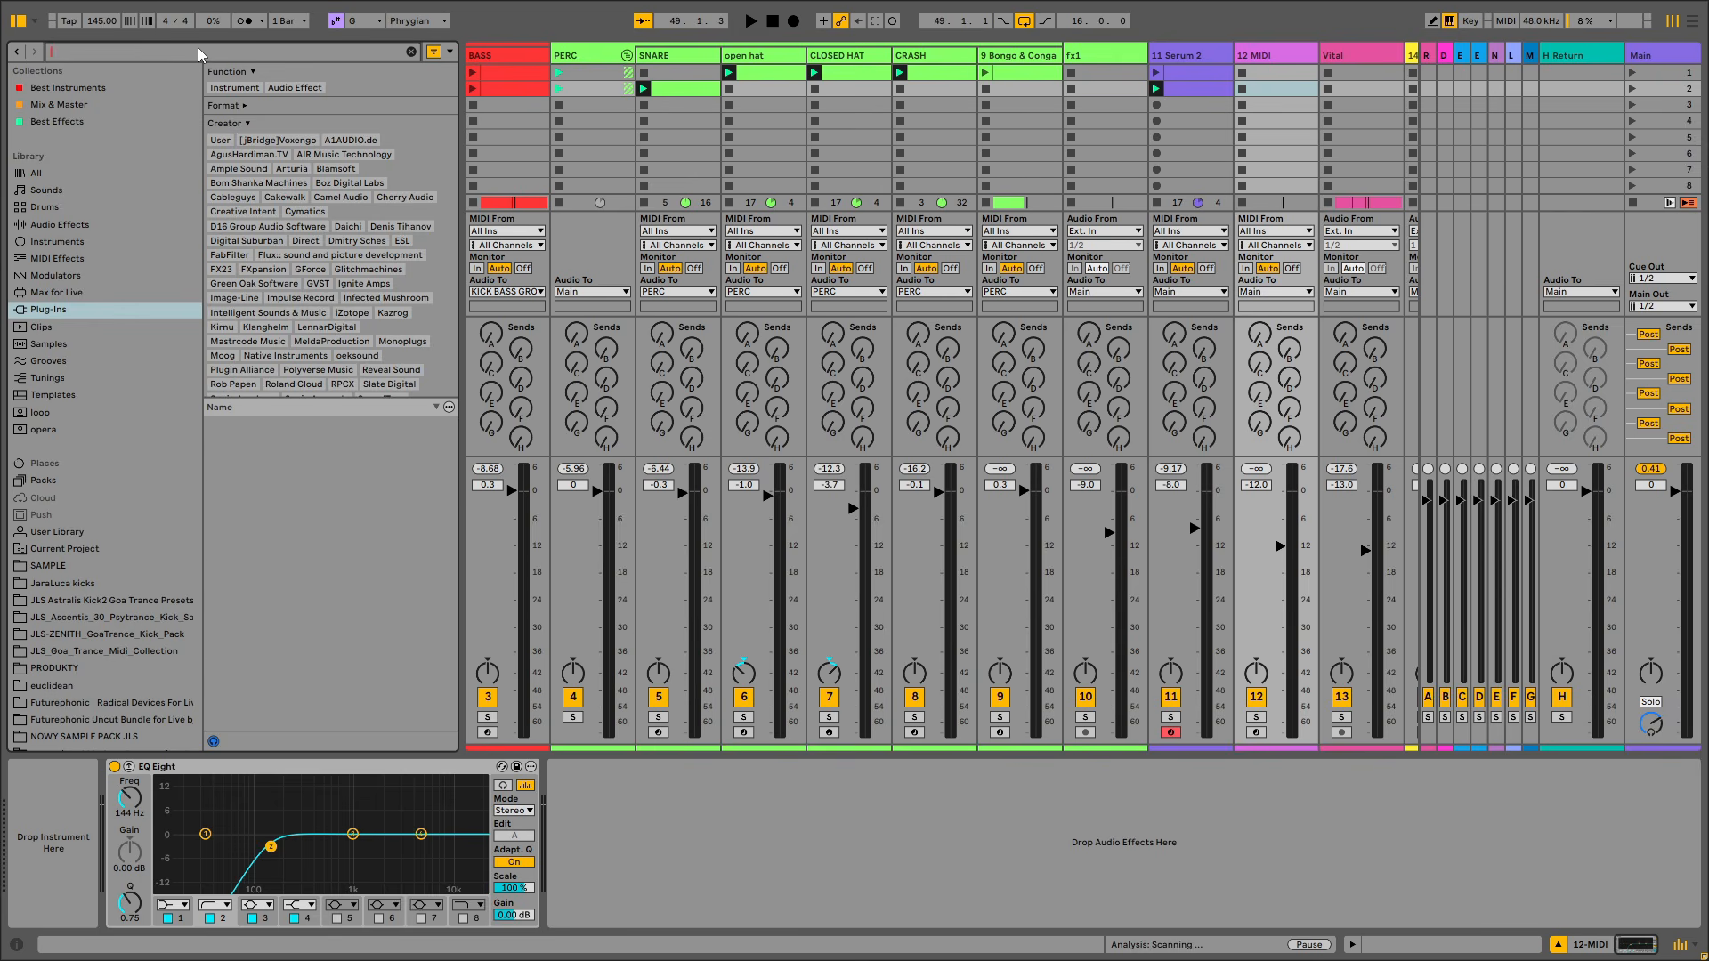
text(pho)
click(255, 210)
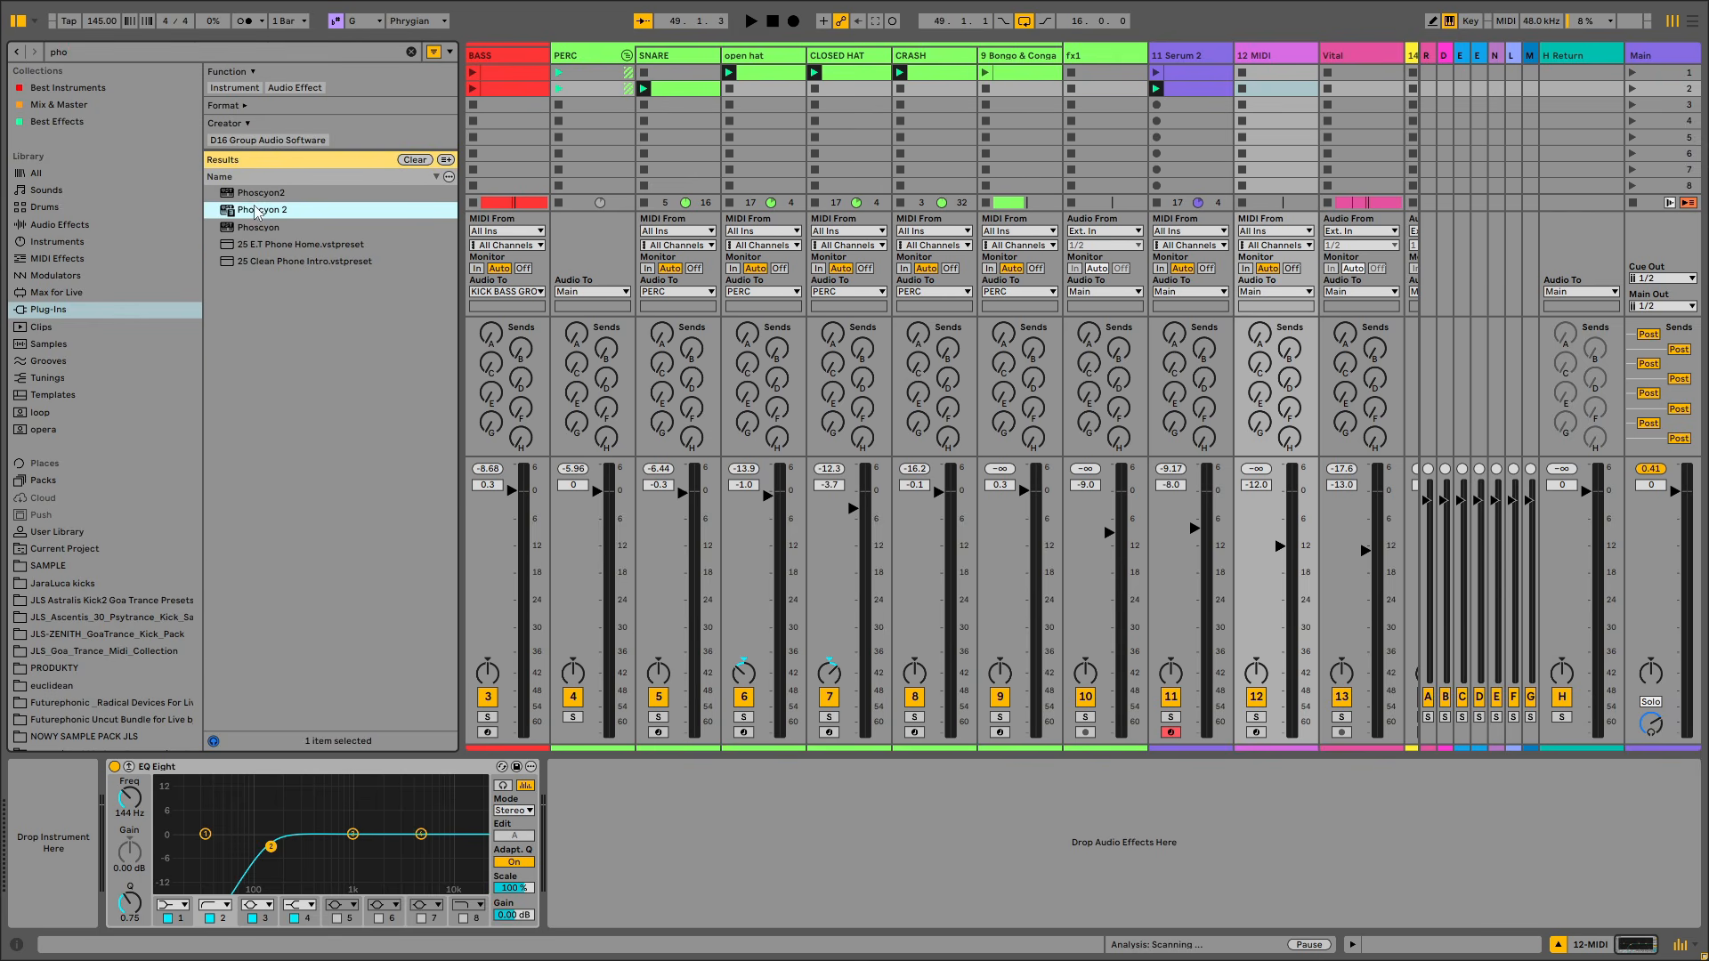
key(Return)
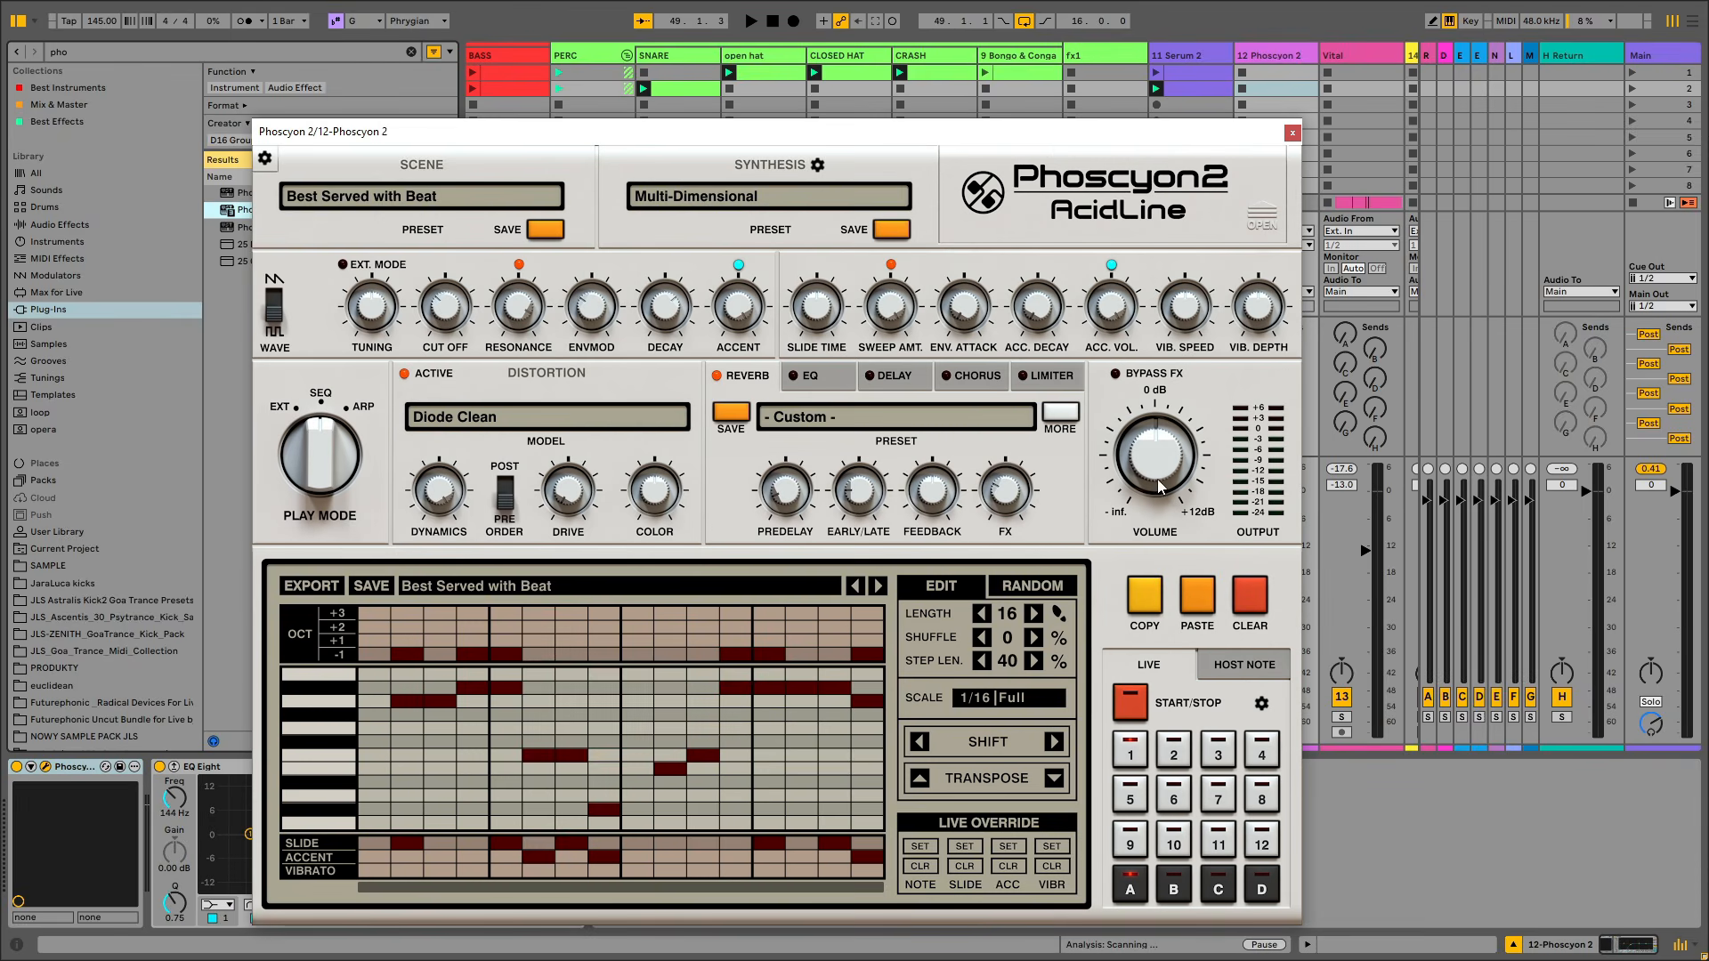
drag(1039, 140, 913, 114)
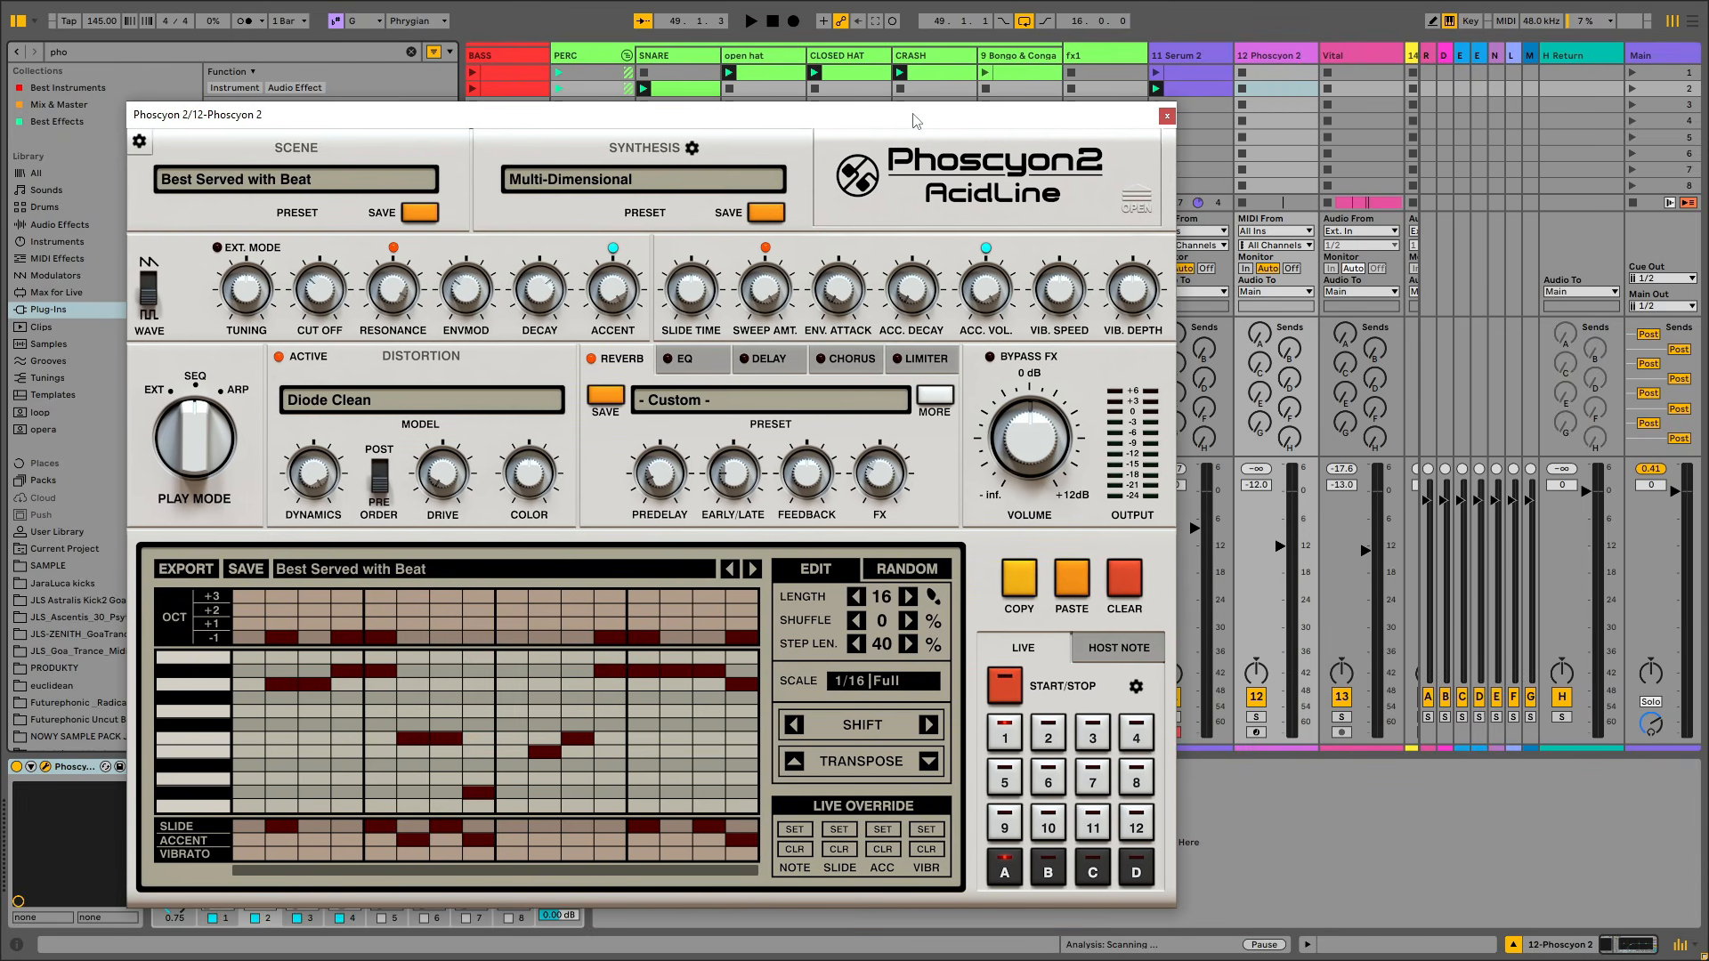
drag(204, 439, 195, 503)
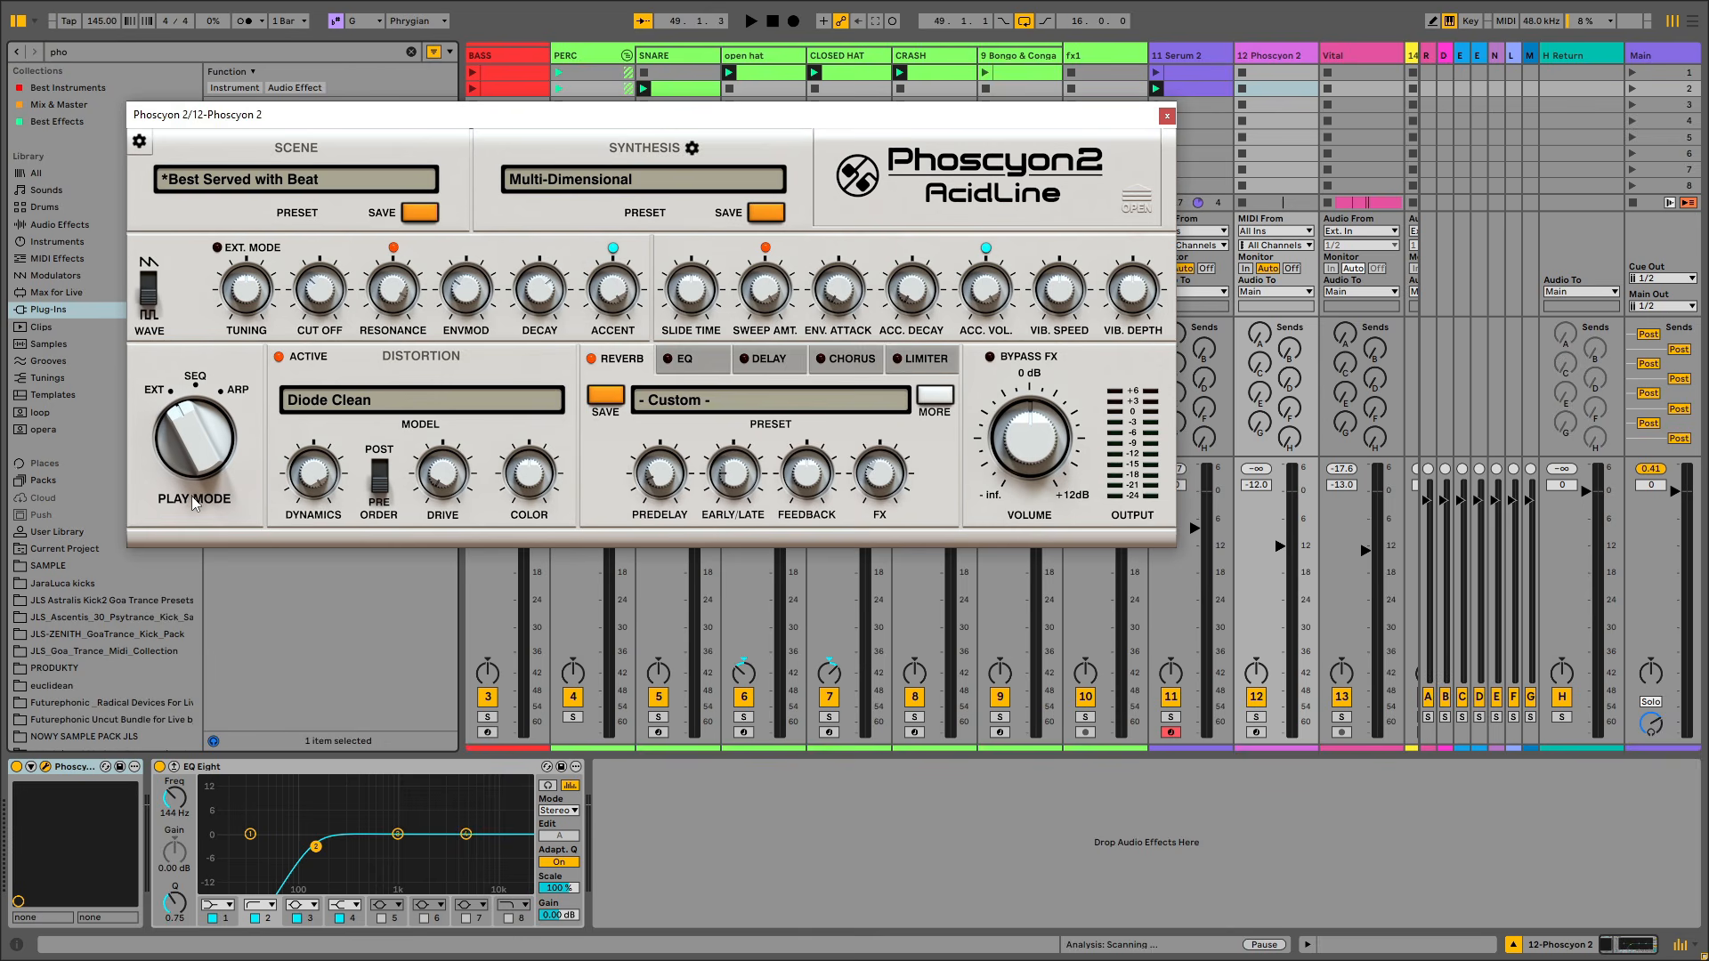
drag(1014, 124, 952, 100)
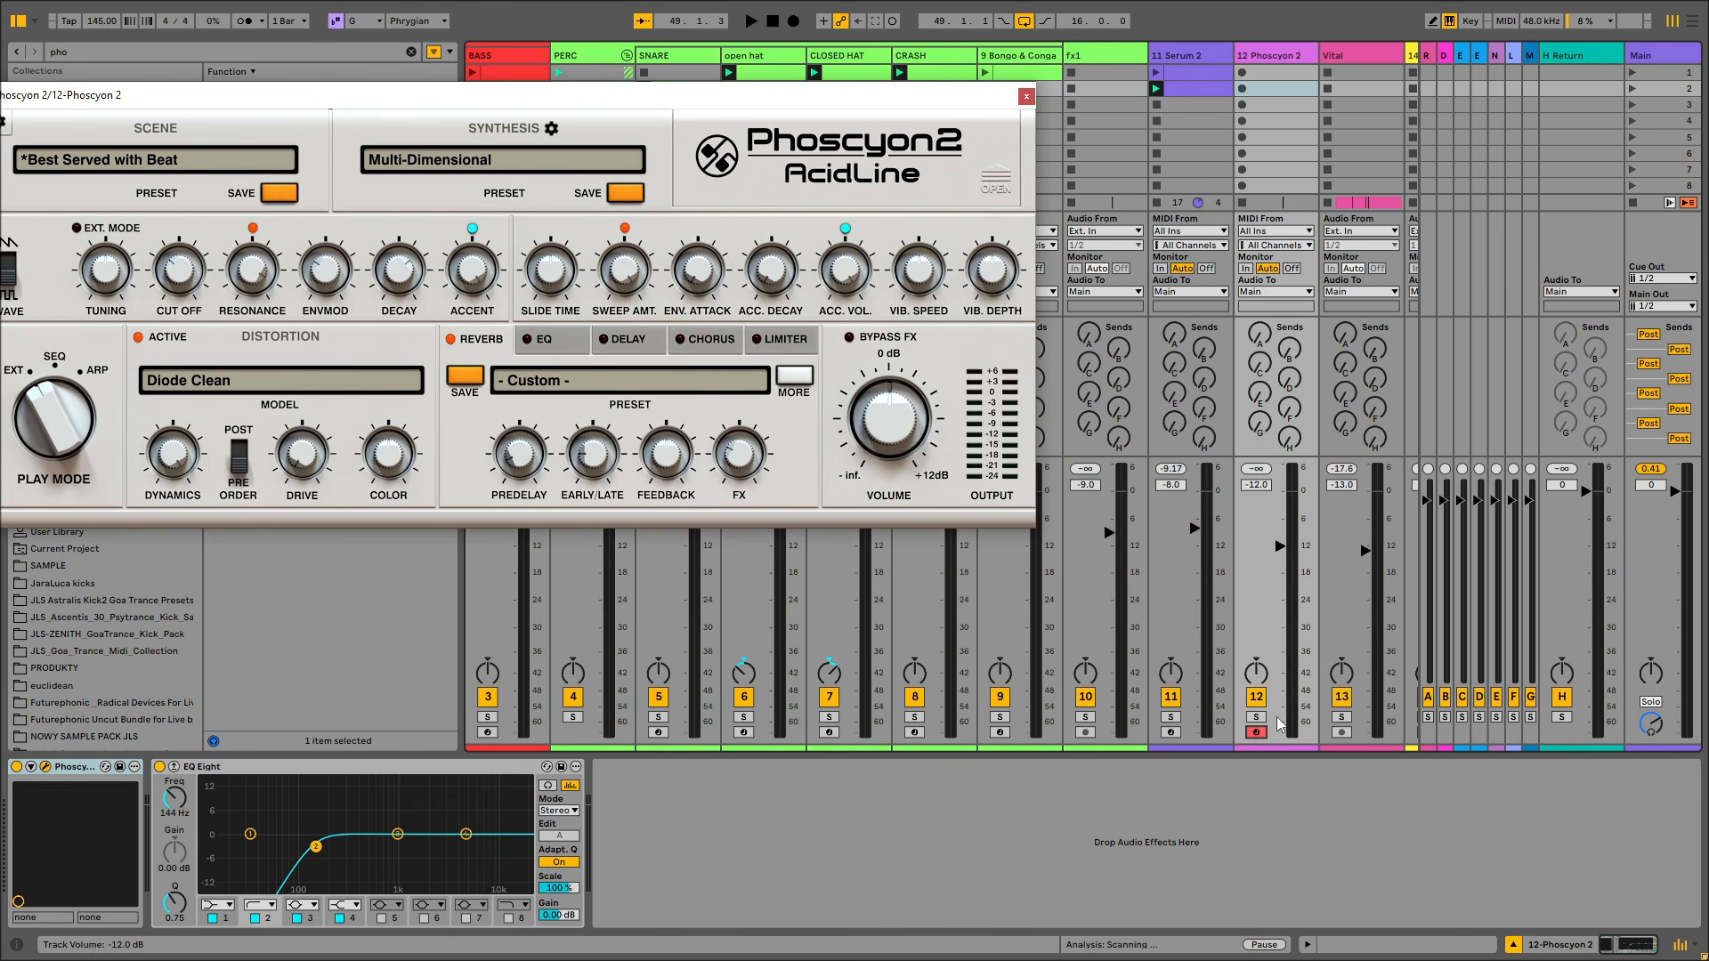
Create empty MIDI clips in the second and first slots of the Phoscyon 2 track and show the track's devices
double_click(1278, 92)
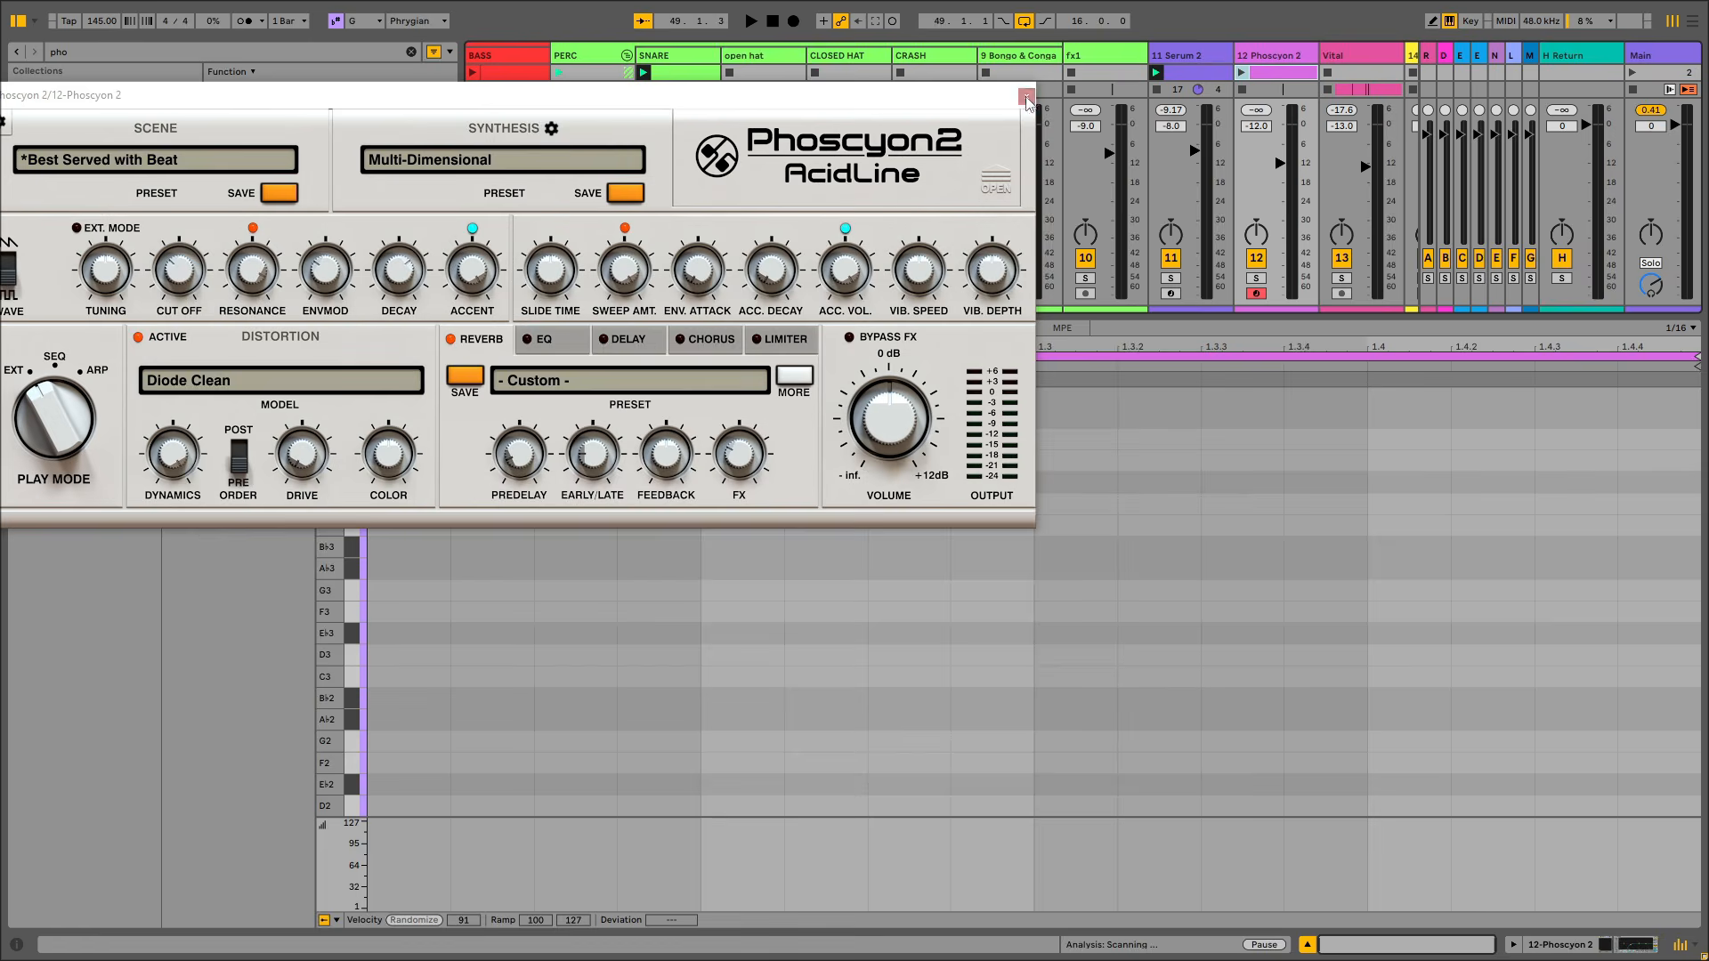
click(1026, 98)
key(ctrl+alt+l)
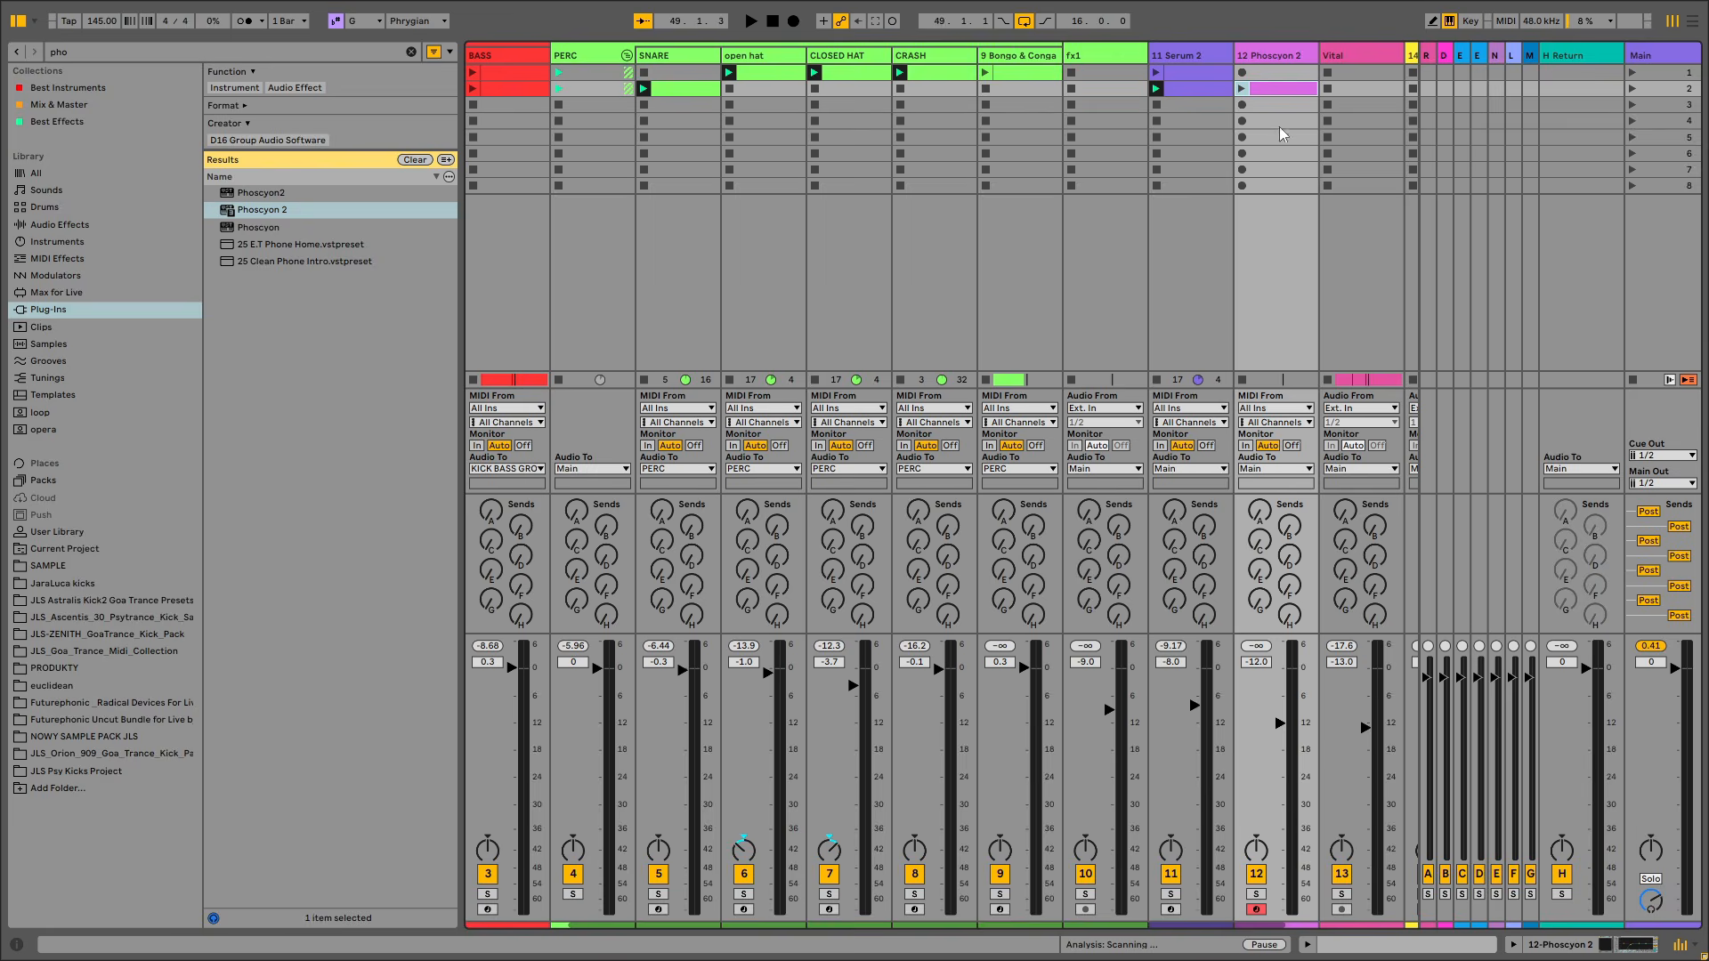
double_click(1278, 73)
key(shift+Tab)
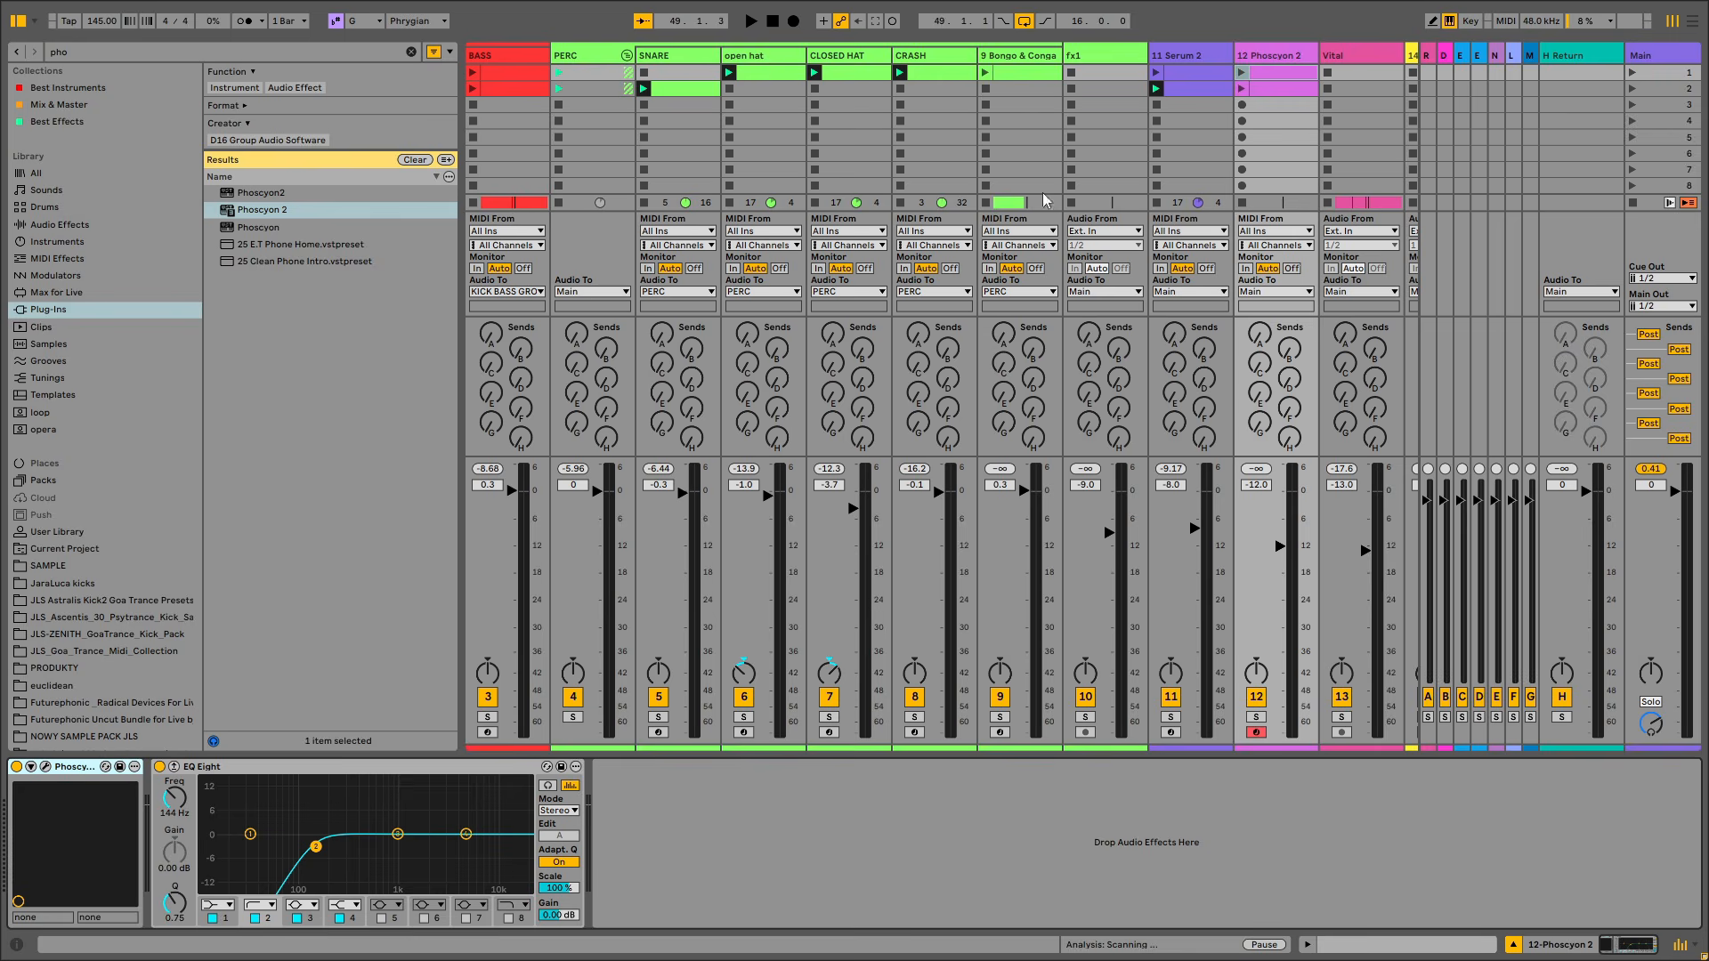
Reopen the Phoscyon 2 window, switch its play mode to SEQ and return it to EXT
click(47, 767)
drag(50, 381, 40, 421)
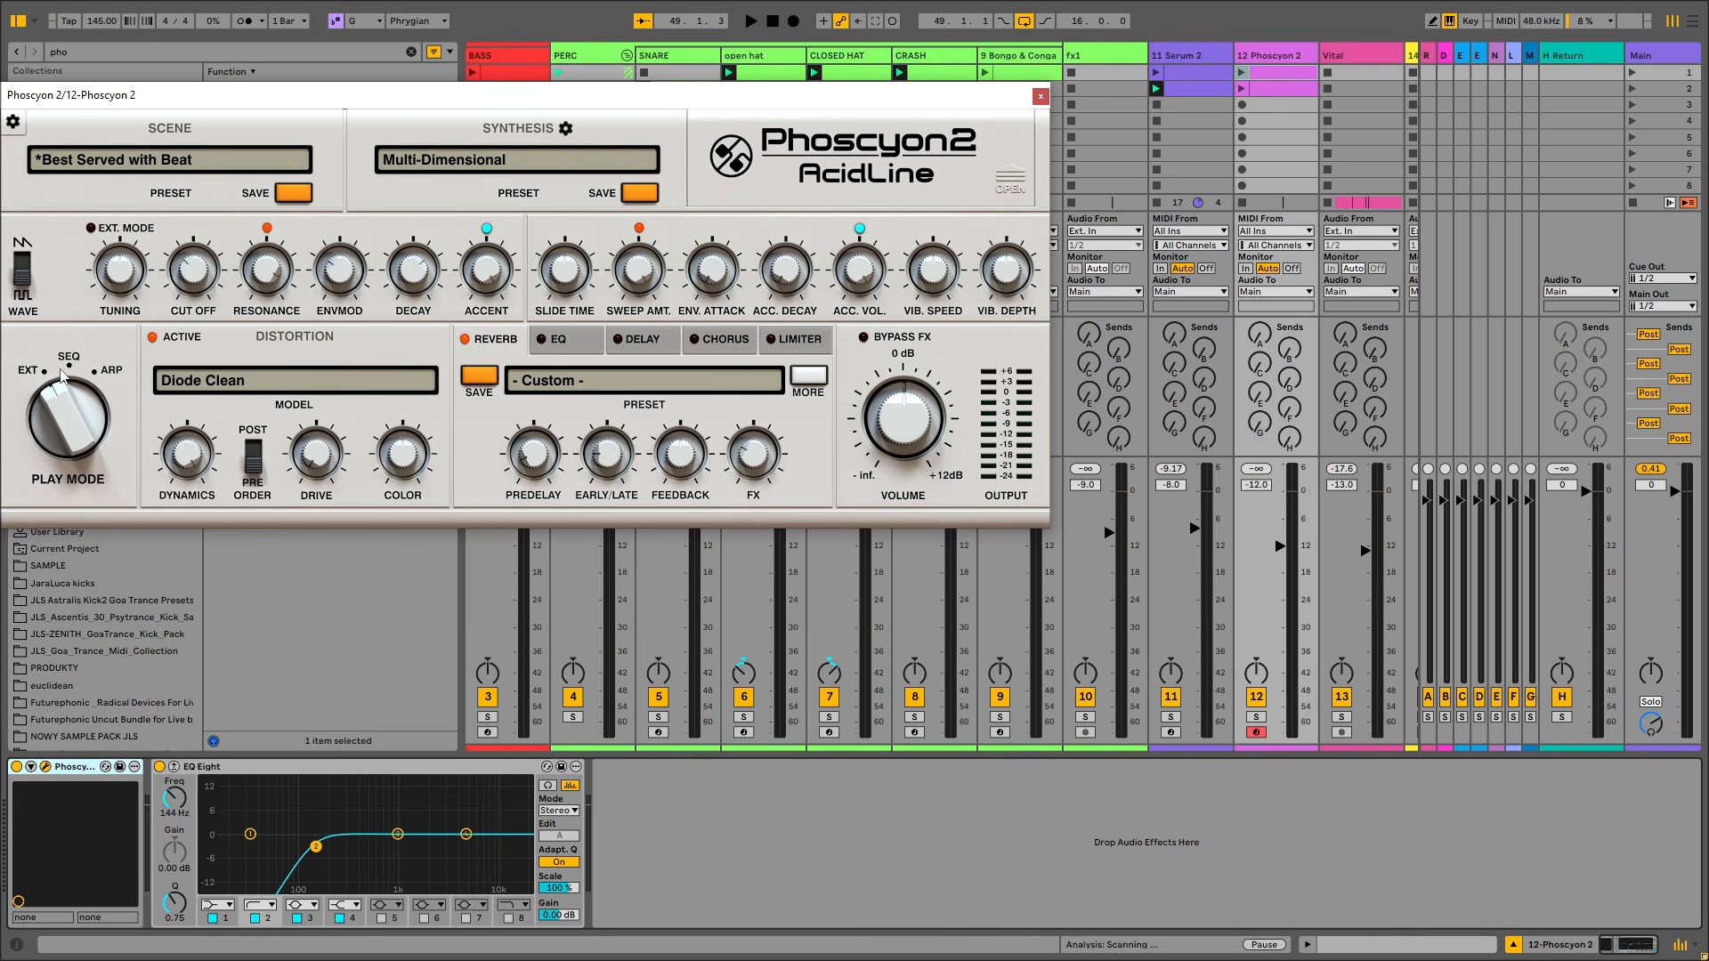
drag(61, 399, 64, 355)
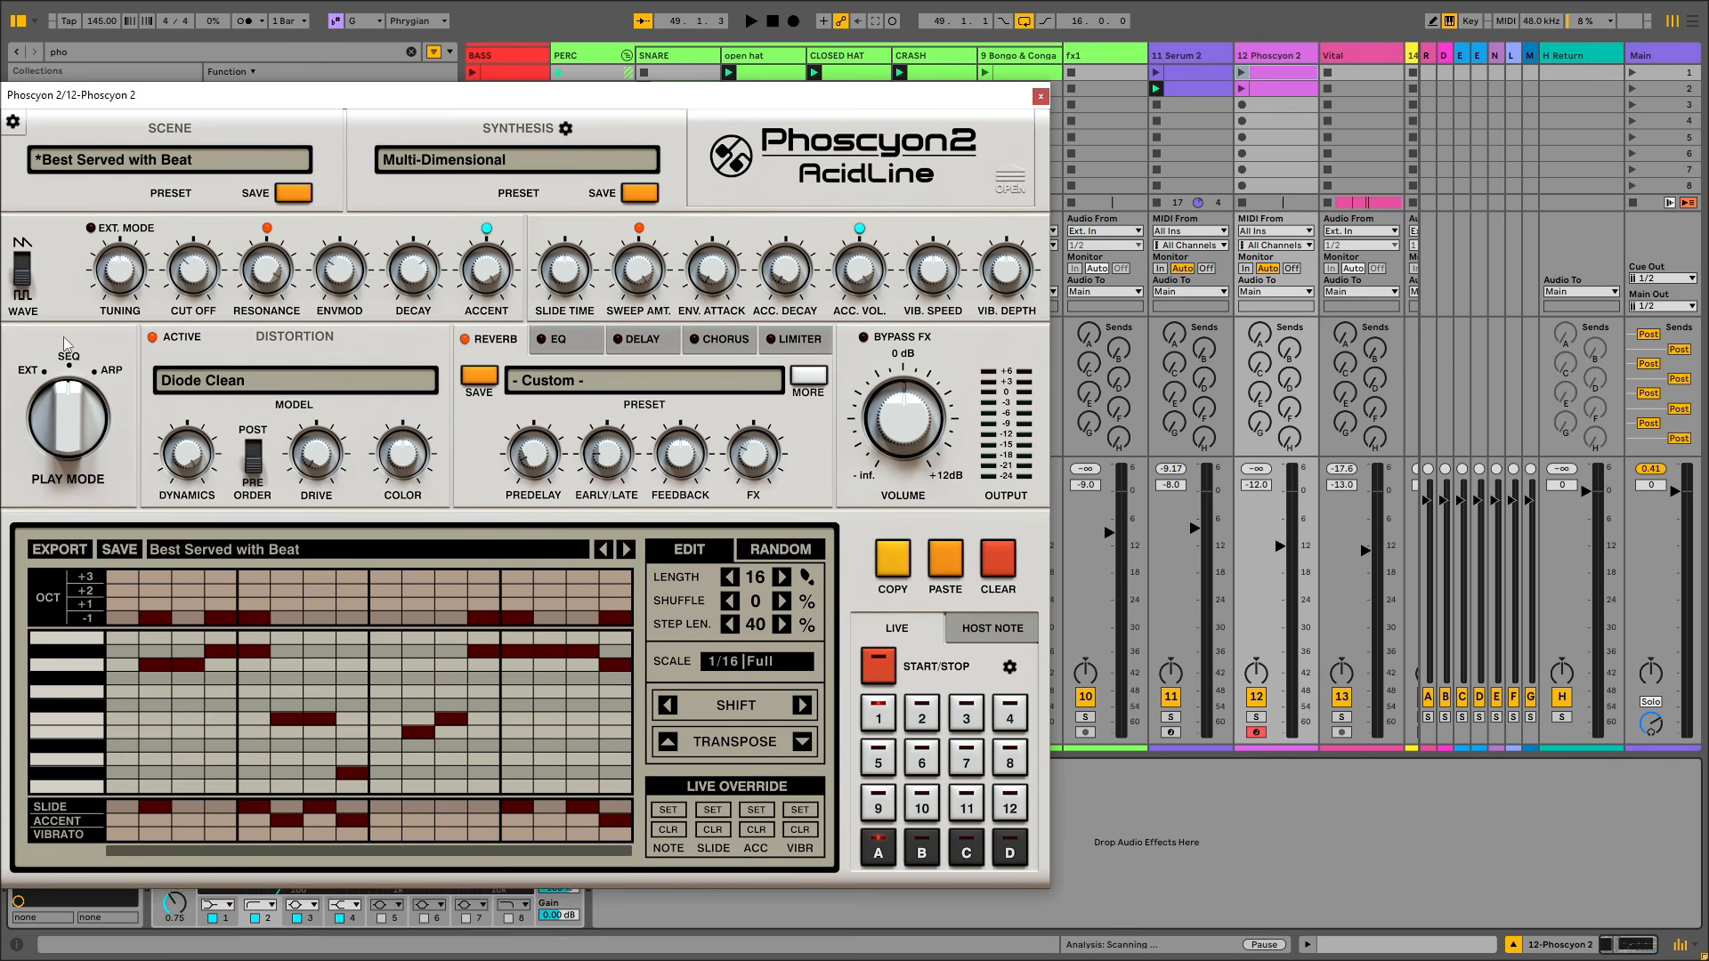
drag(80, 298, 40, 463)
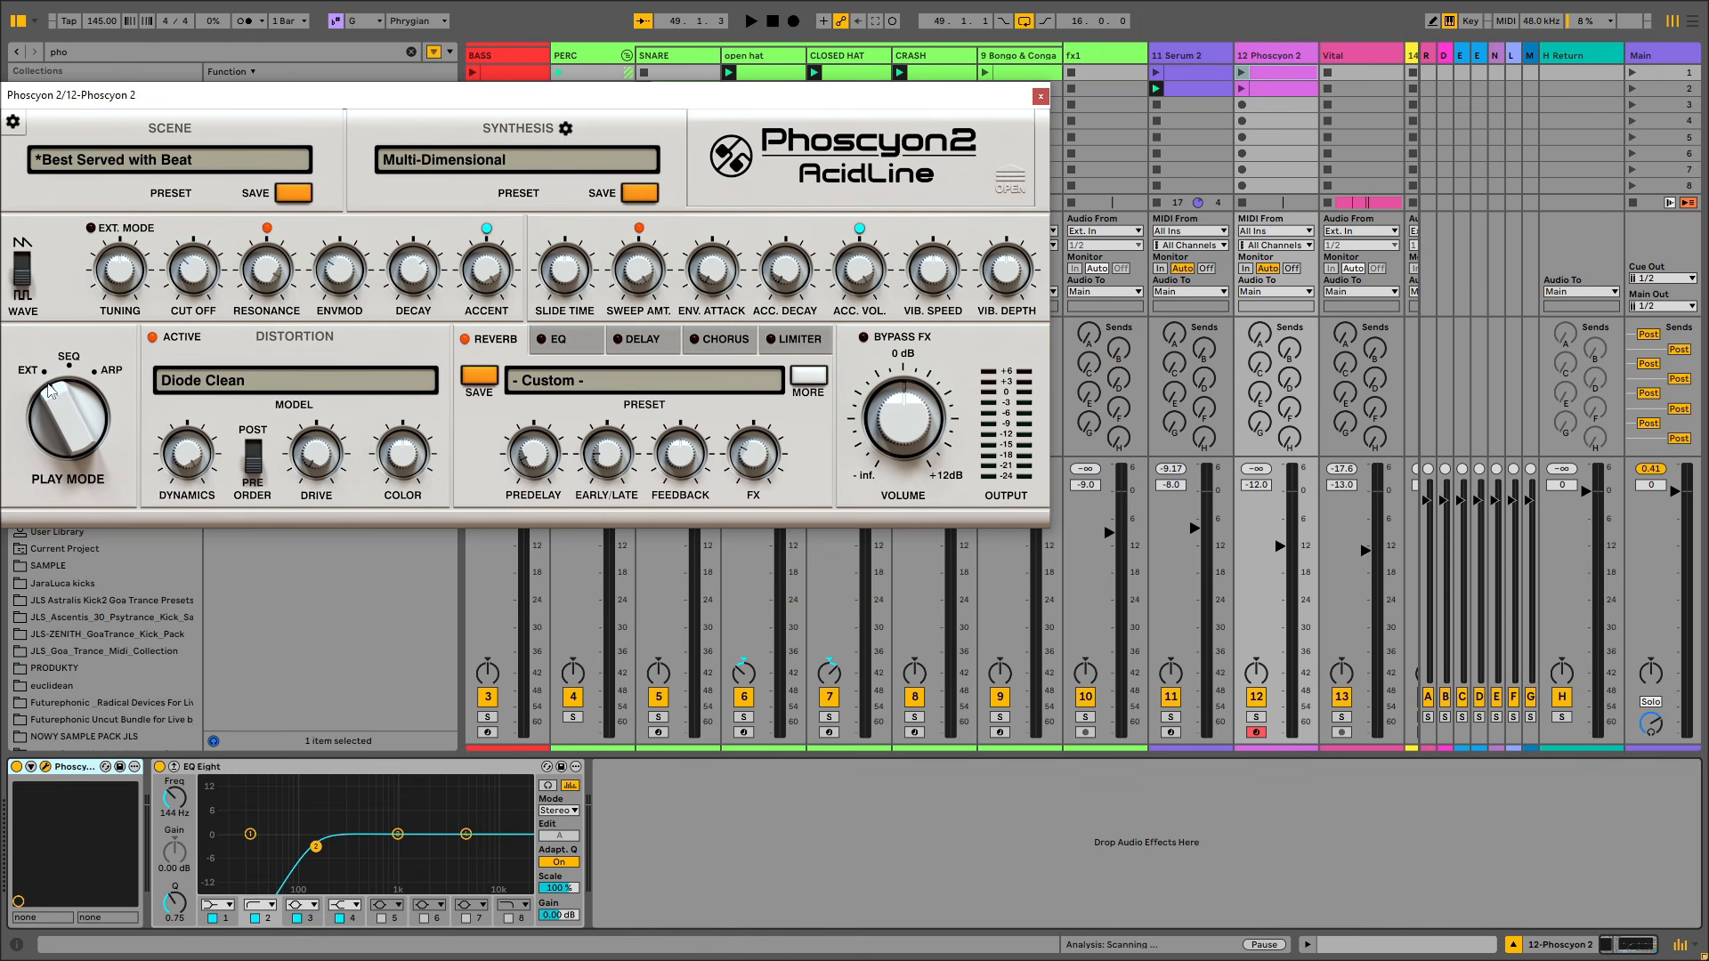
mouse_move(62, 411)
mouse_down()
mouse_move(65, 392)
mouse_move(30, 402)
mouse_up()
Browse the Phoscyon 2 synthesis presets and load Hellraiser
click(482, 164)
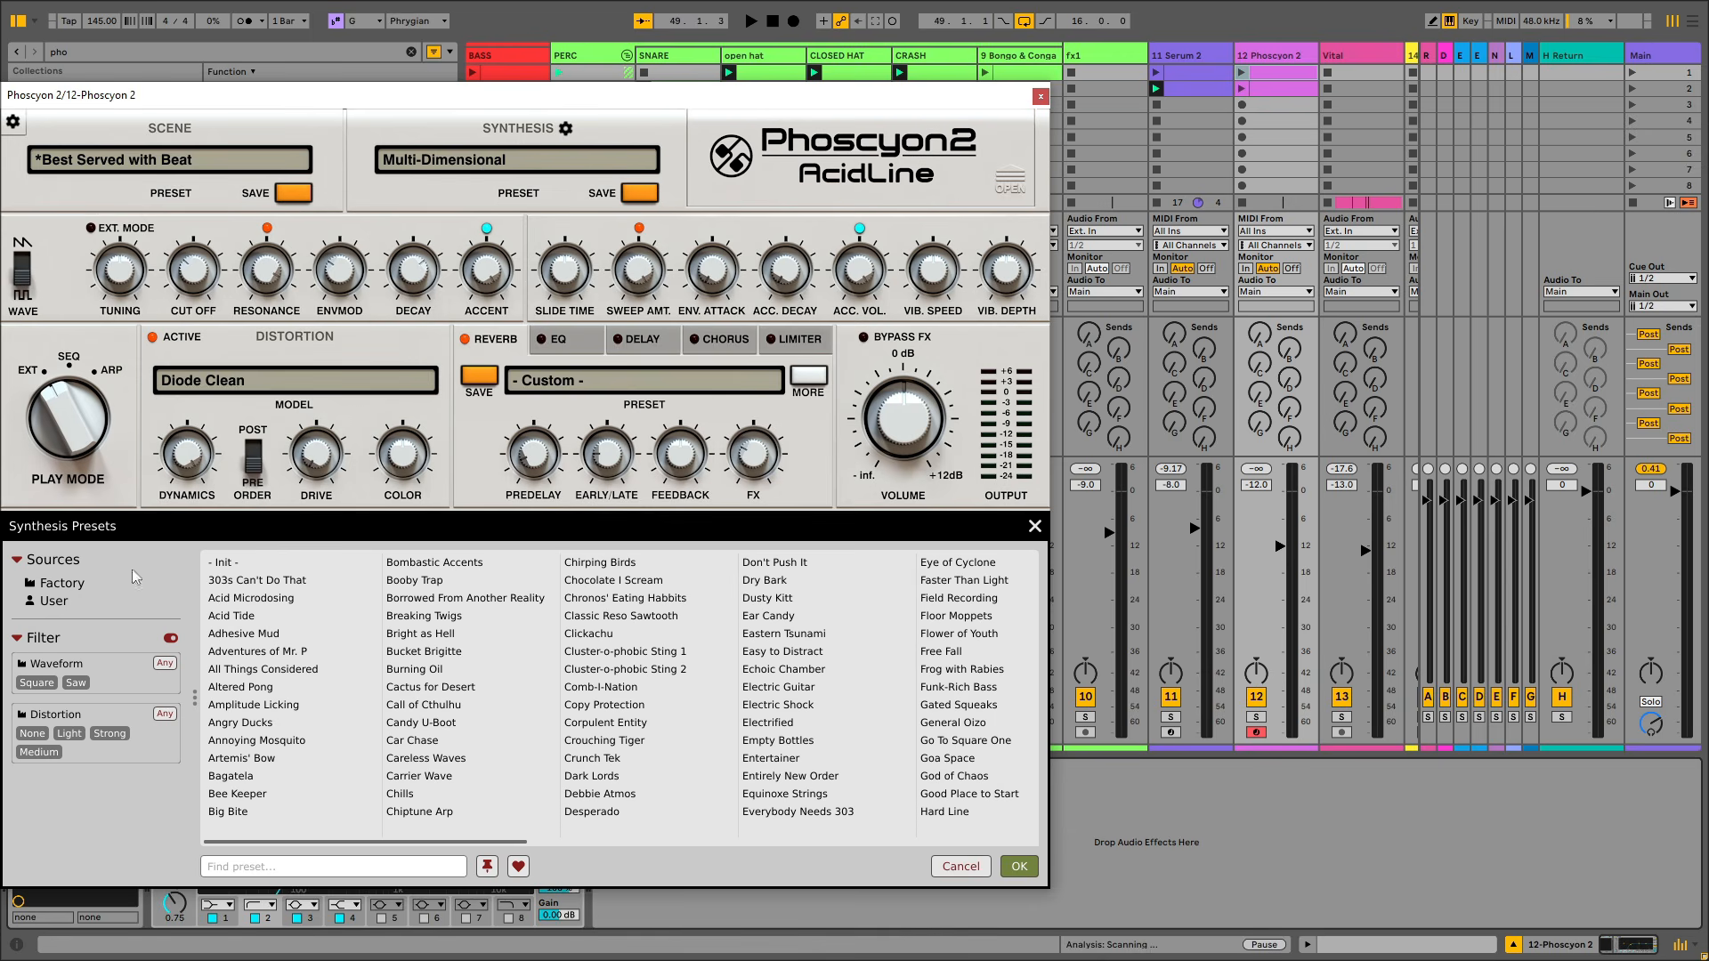
scroll(711, 696, right, 4)
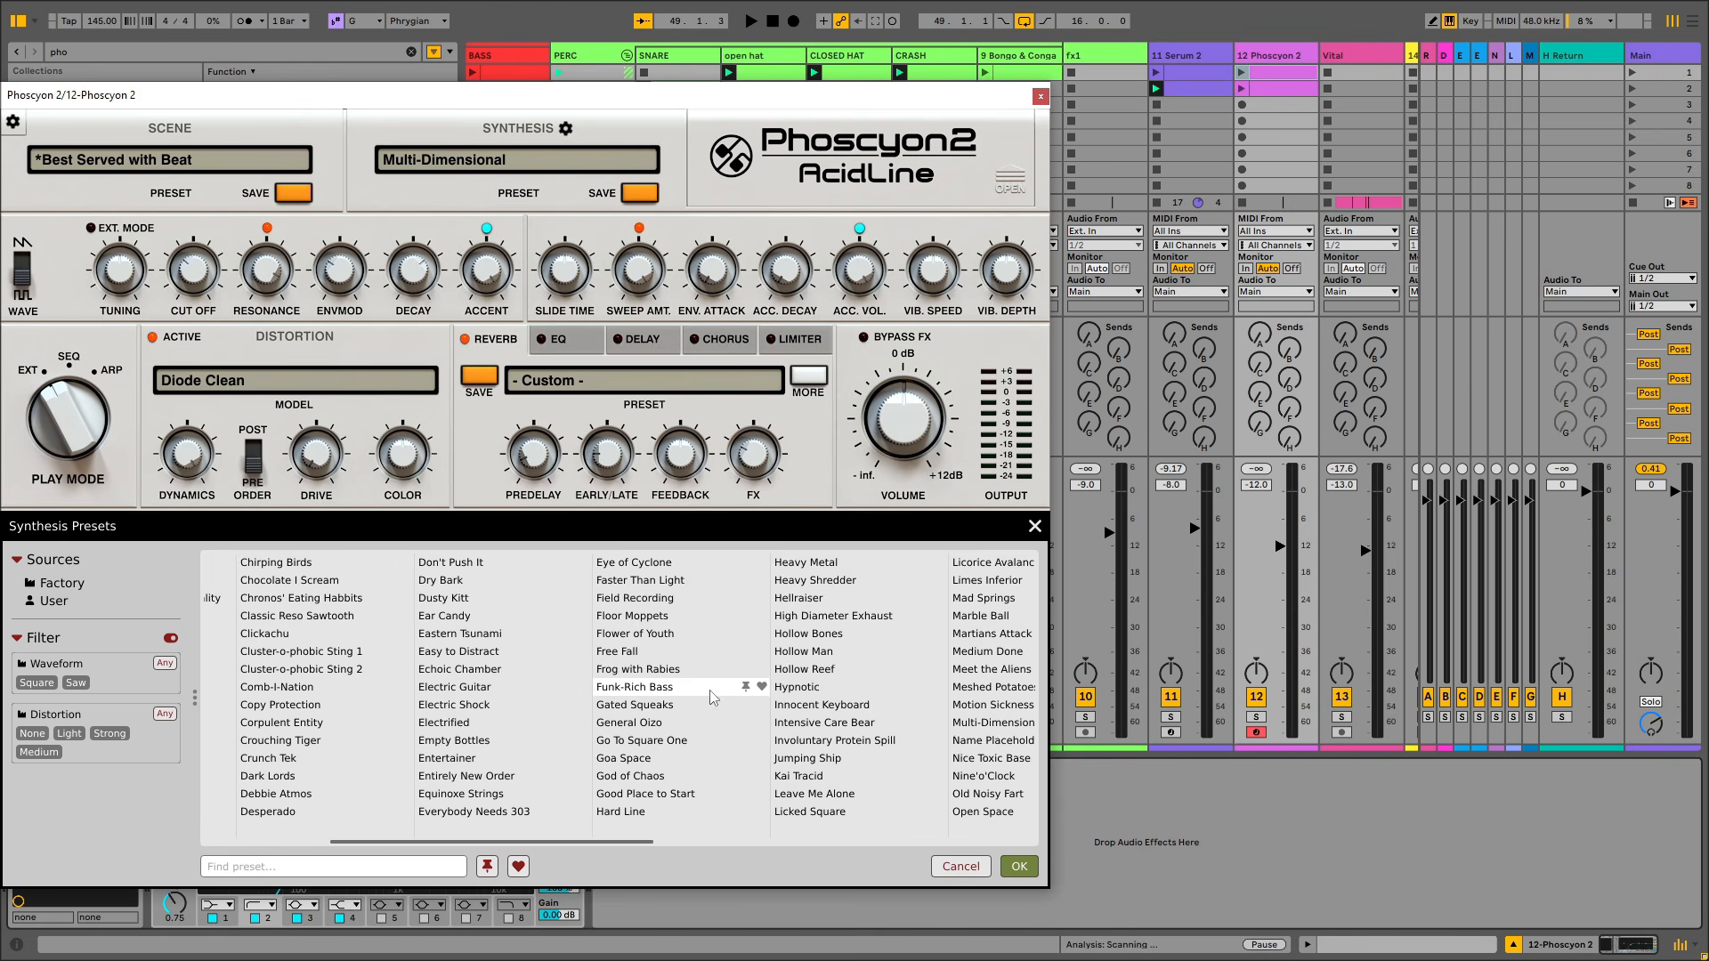
scroll(712, 696, right, 8)
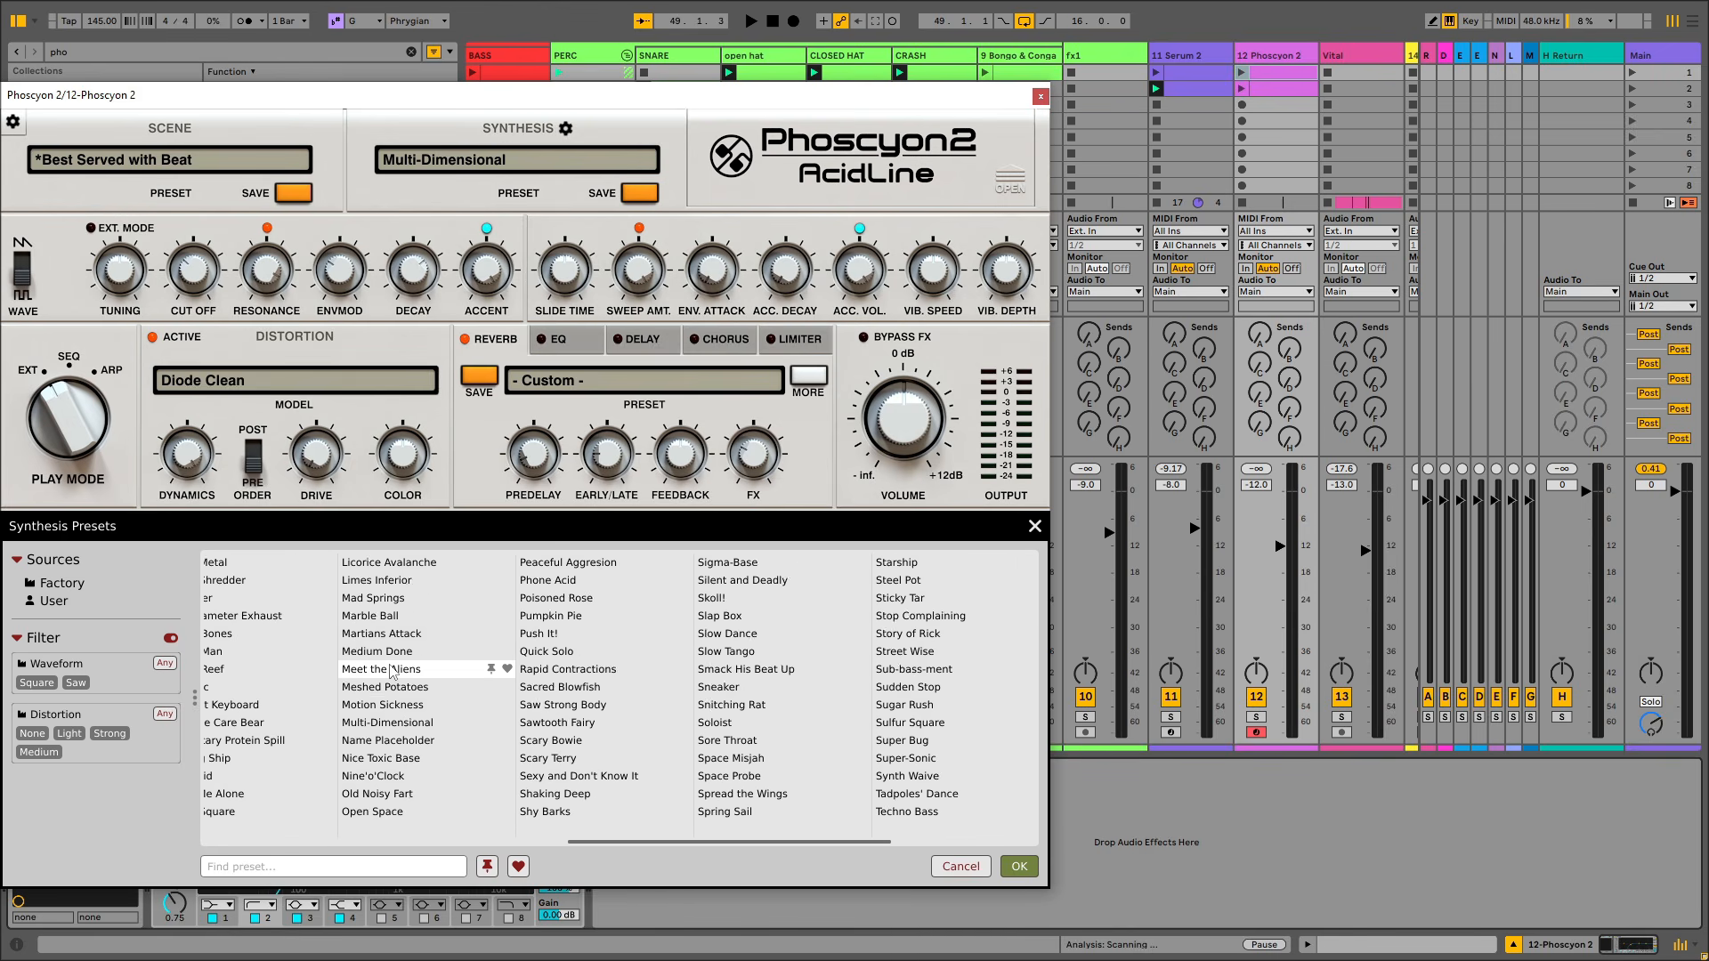
scroll(391, 672, left, 2)
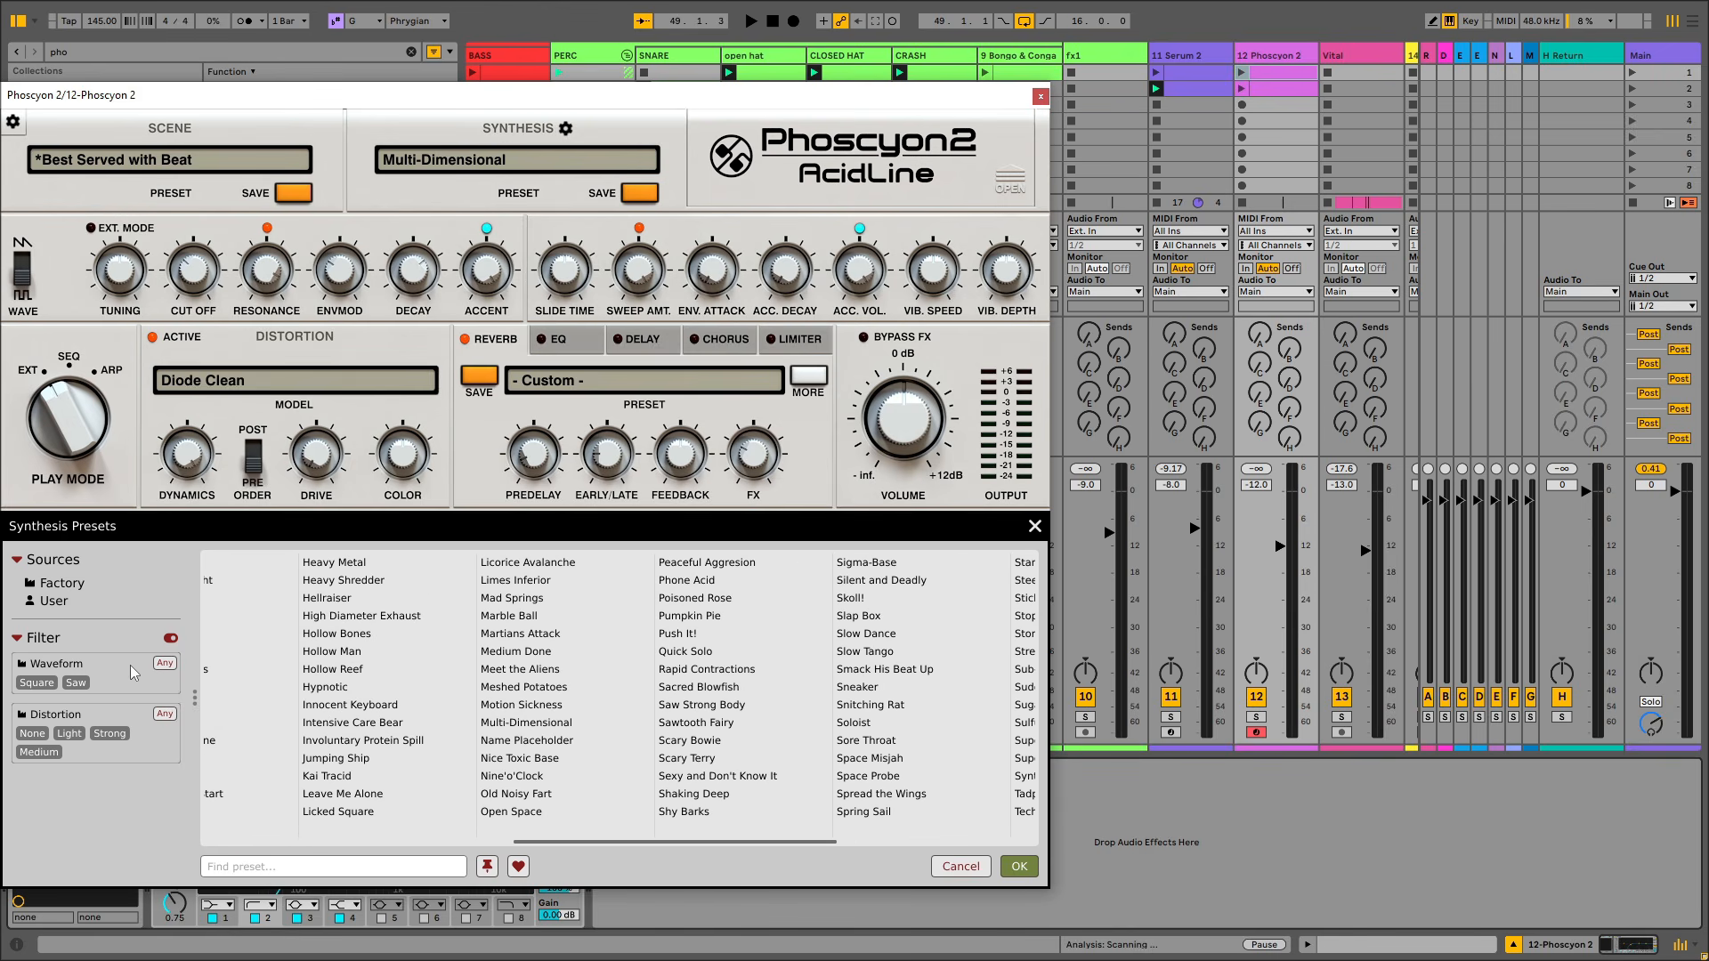
click(323, 601)
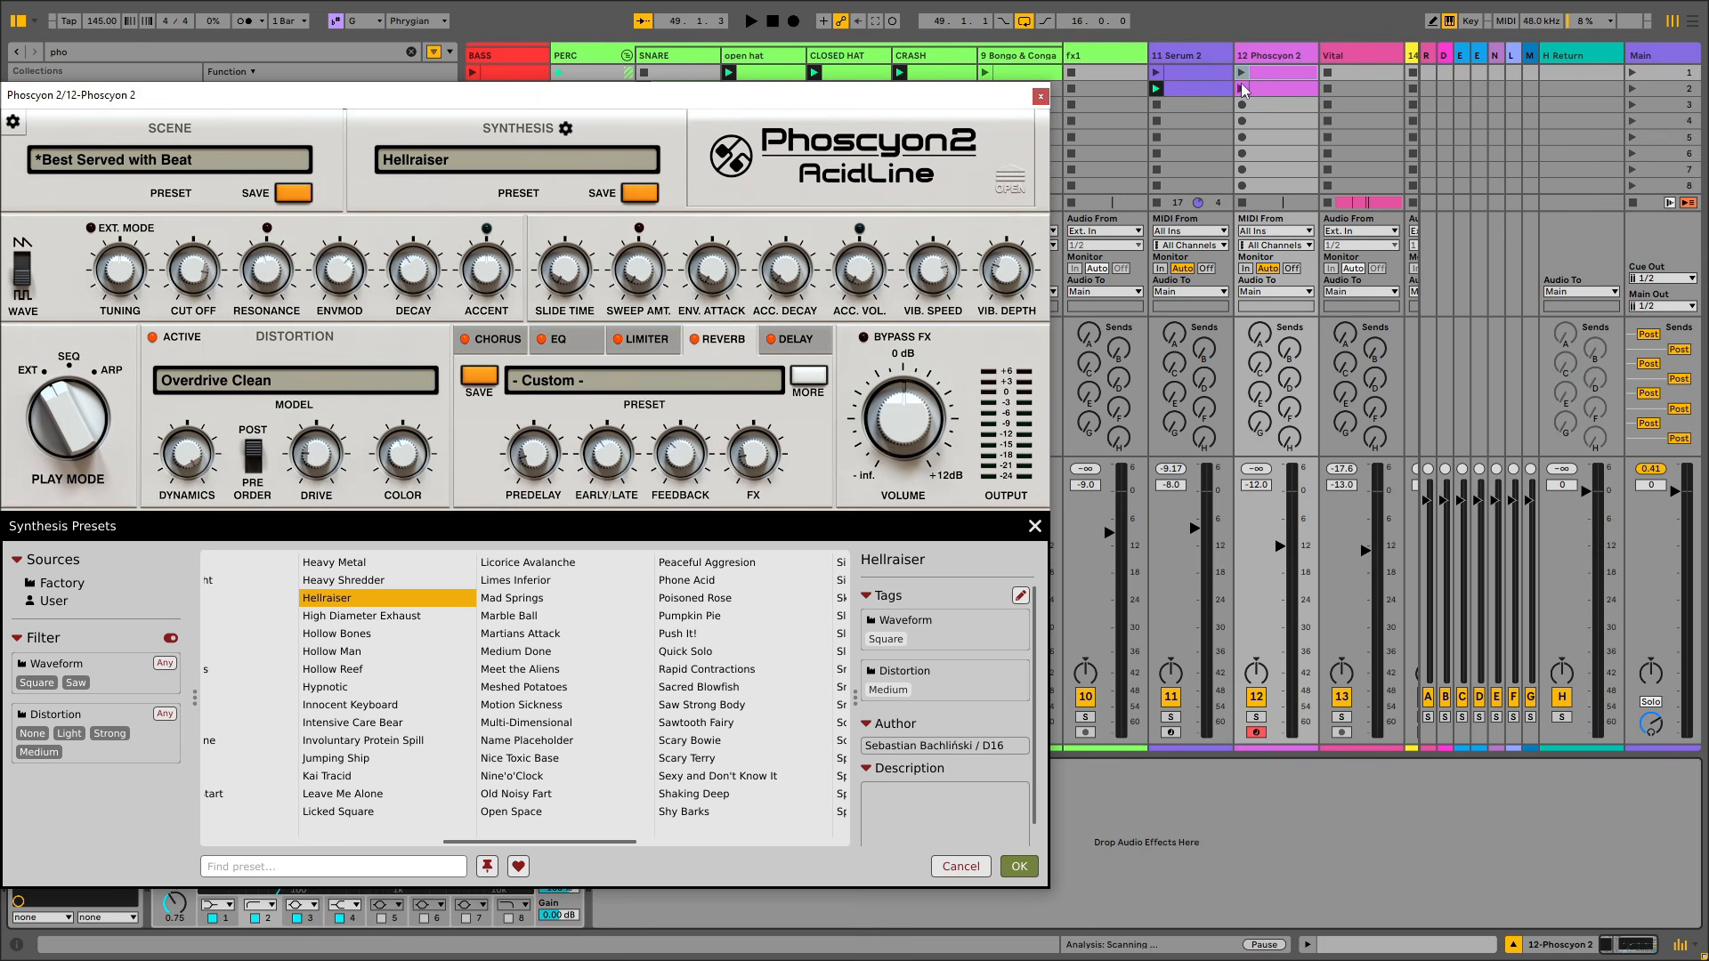
Copy the Serum 2 clip from the second slot into the second slot of the Phoscyon 2 track
click(1202, 94)
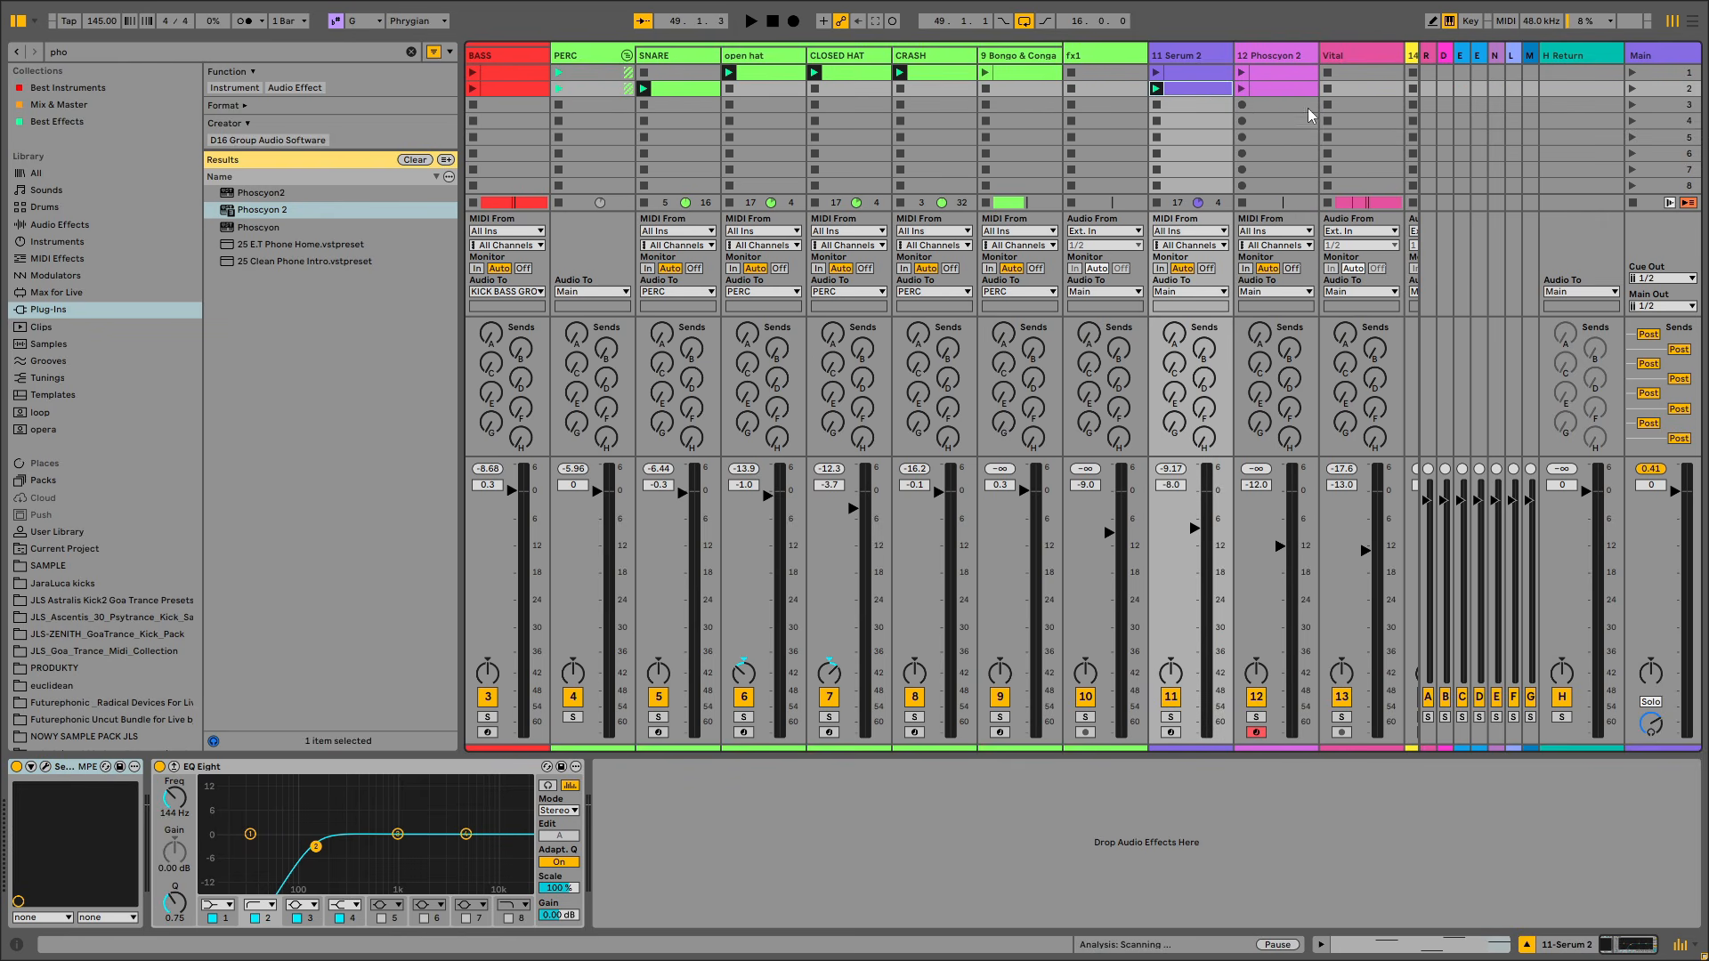
right_click(1212, 91)
click(1253, 80)
click(1271, 87)
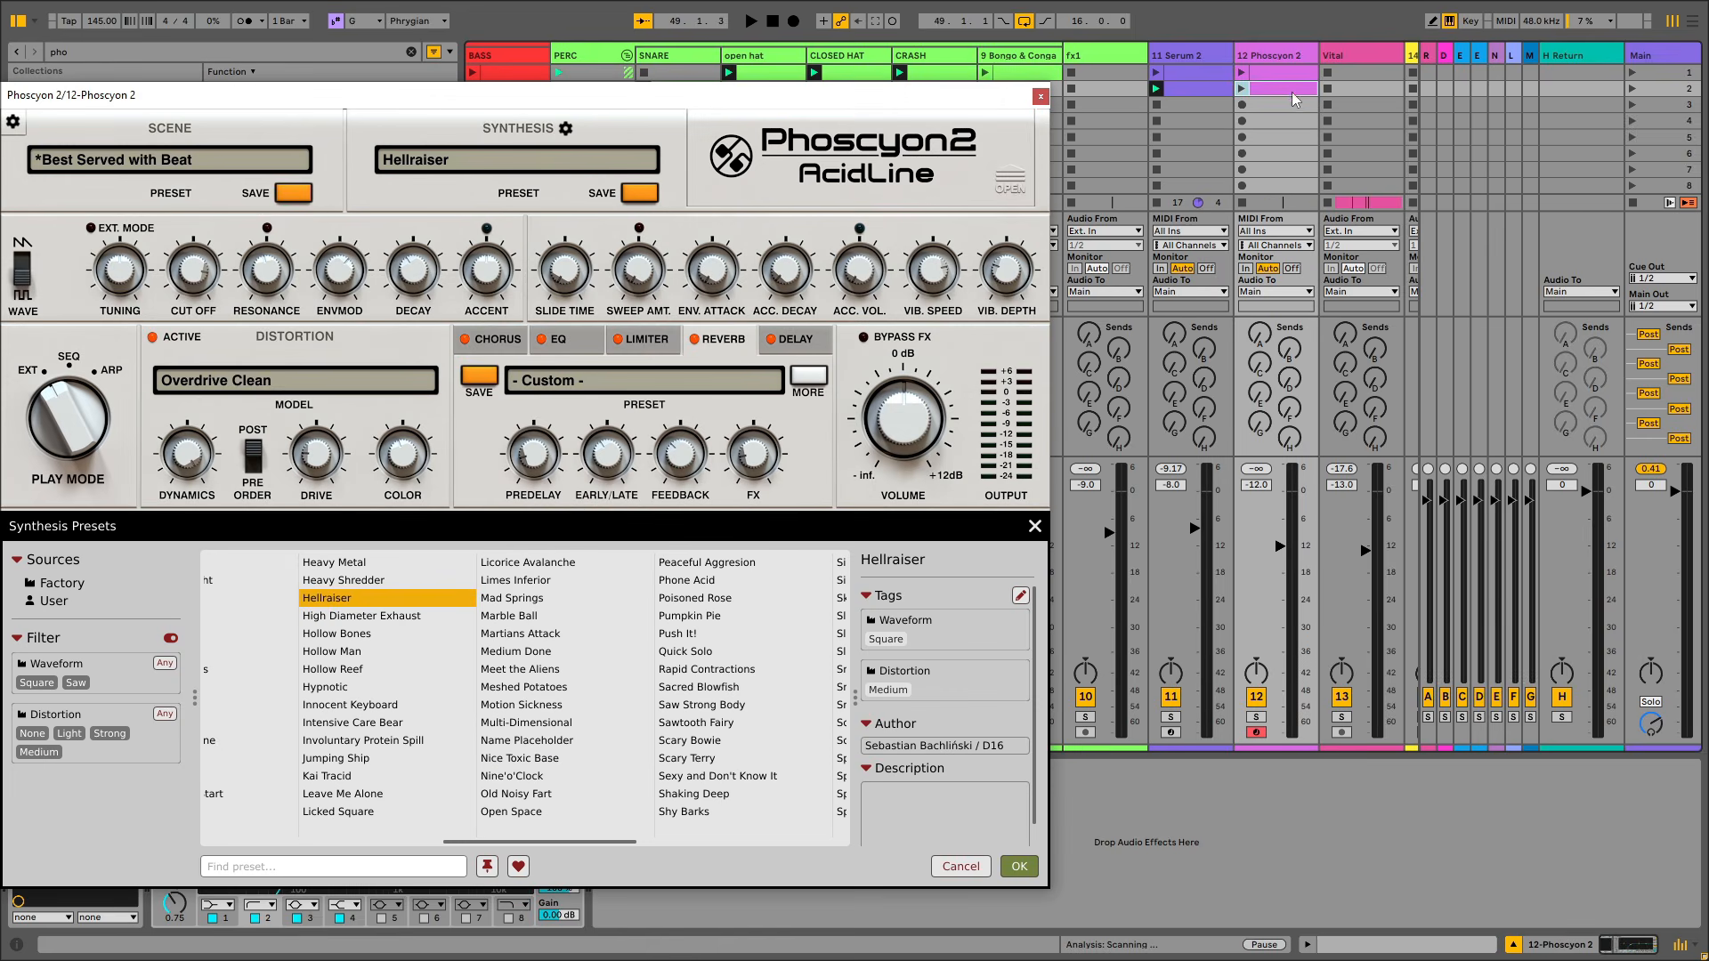
click(1193, 103)
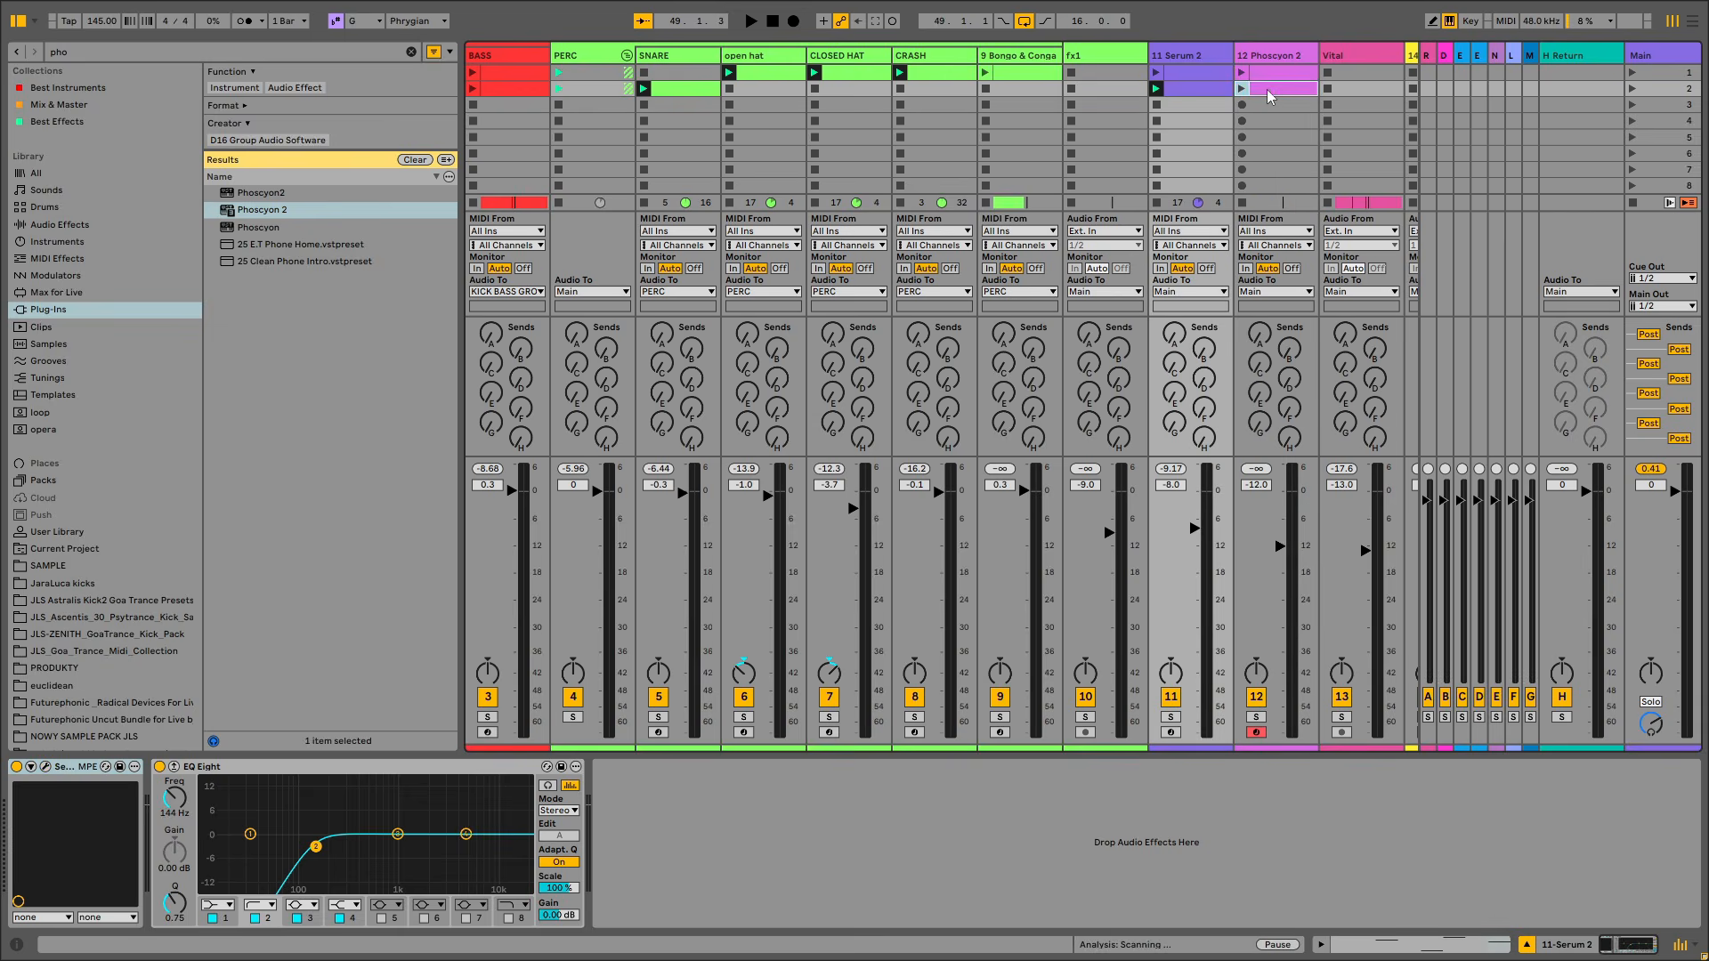
click(1270, 93)
click(1181, 91)
click(1275, 90)
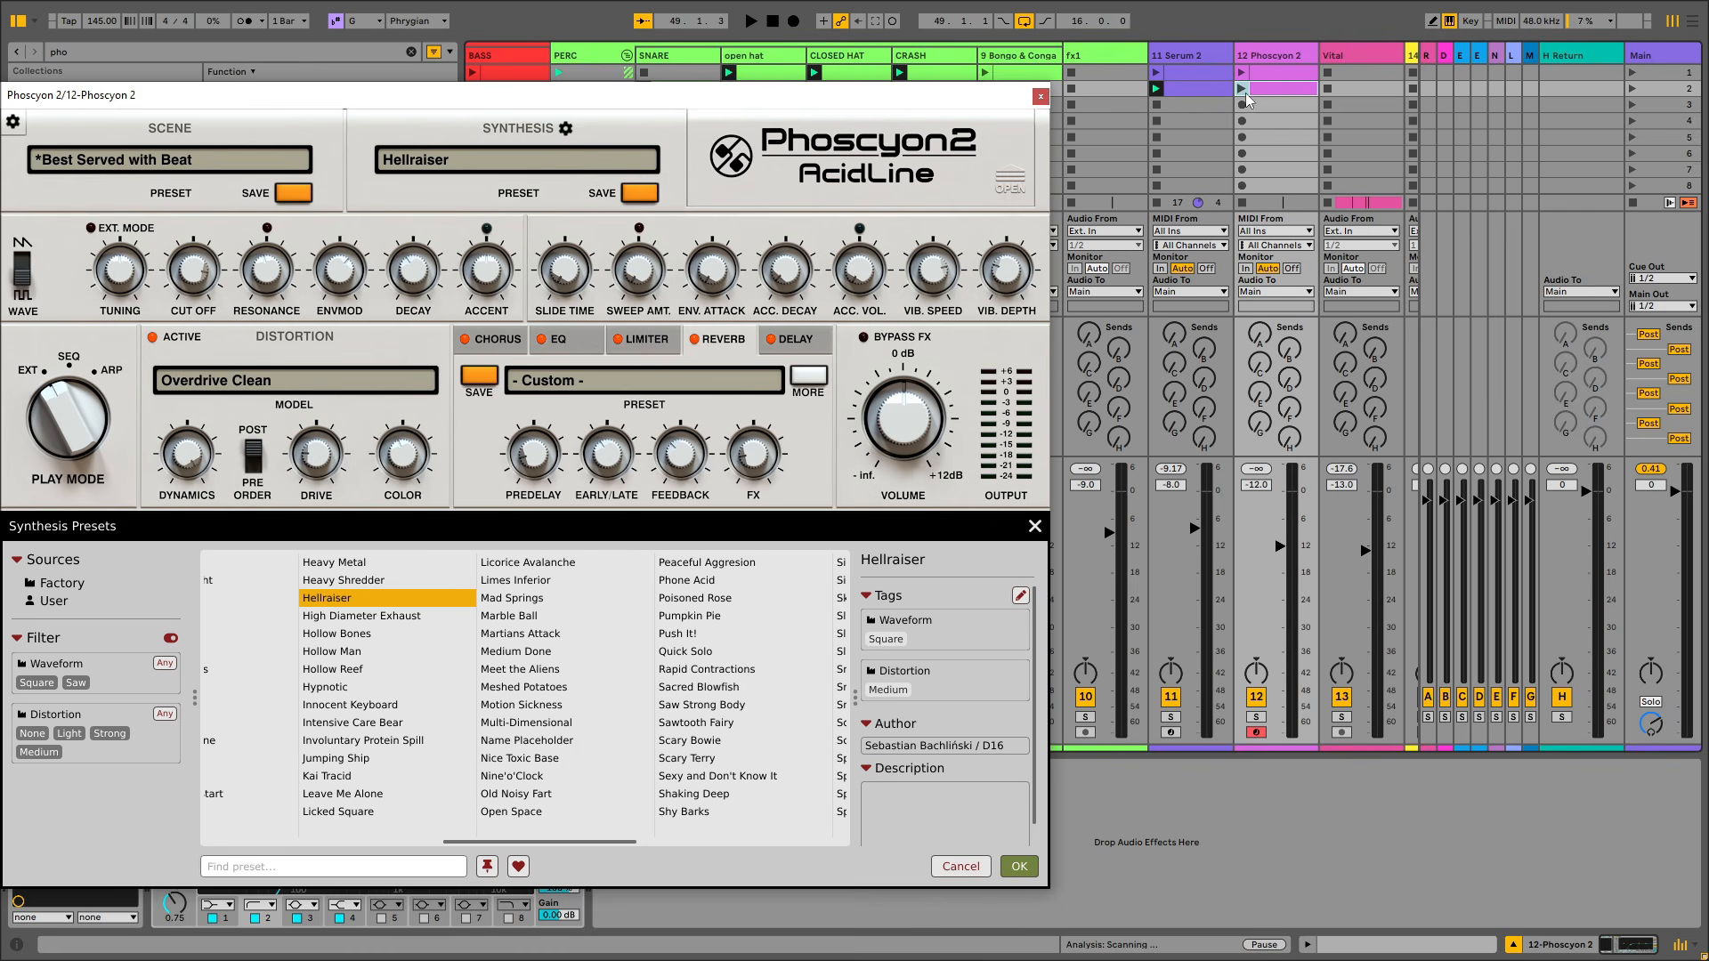
right_click(1290, 87)
click(1305, 131)
Launch the copied clip to hear it with the other tracks, stop playback and solo the Phoscyon 2 track
click(1243, 90)
key(space)
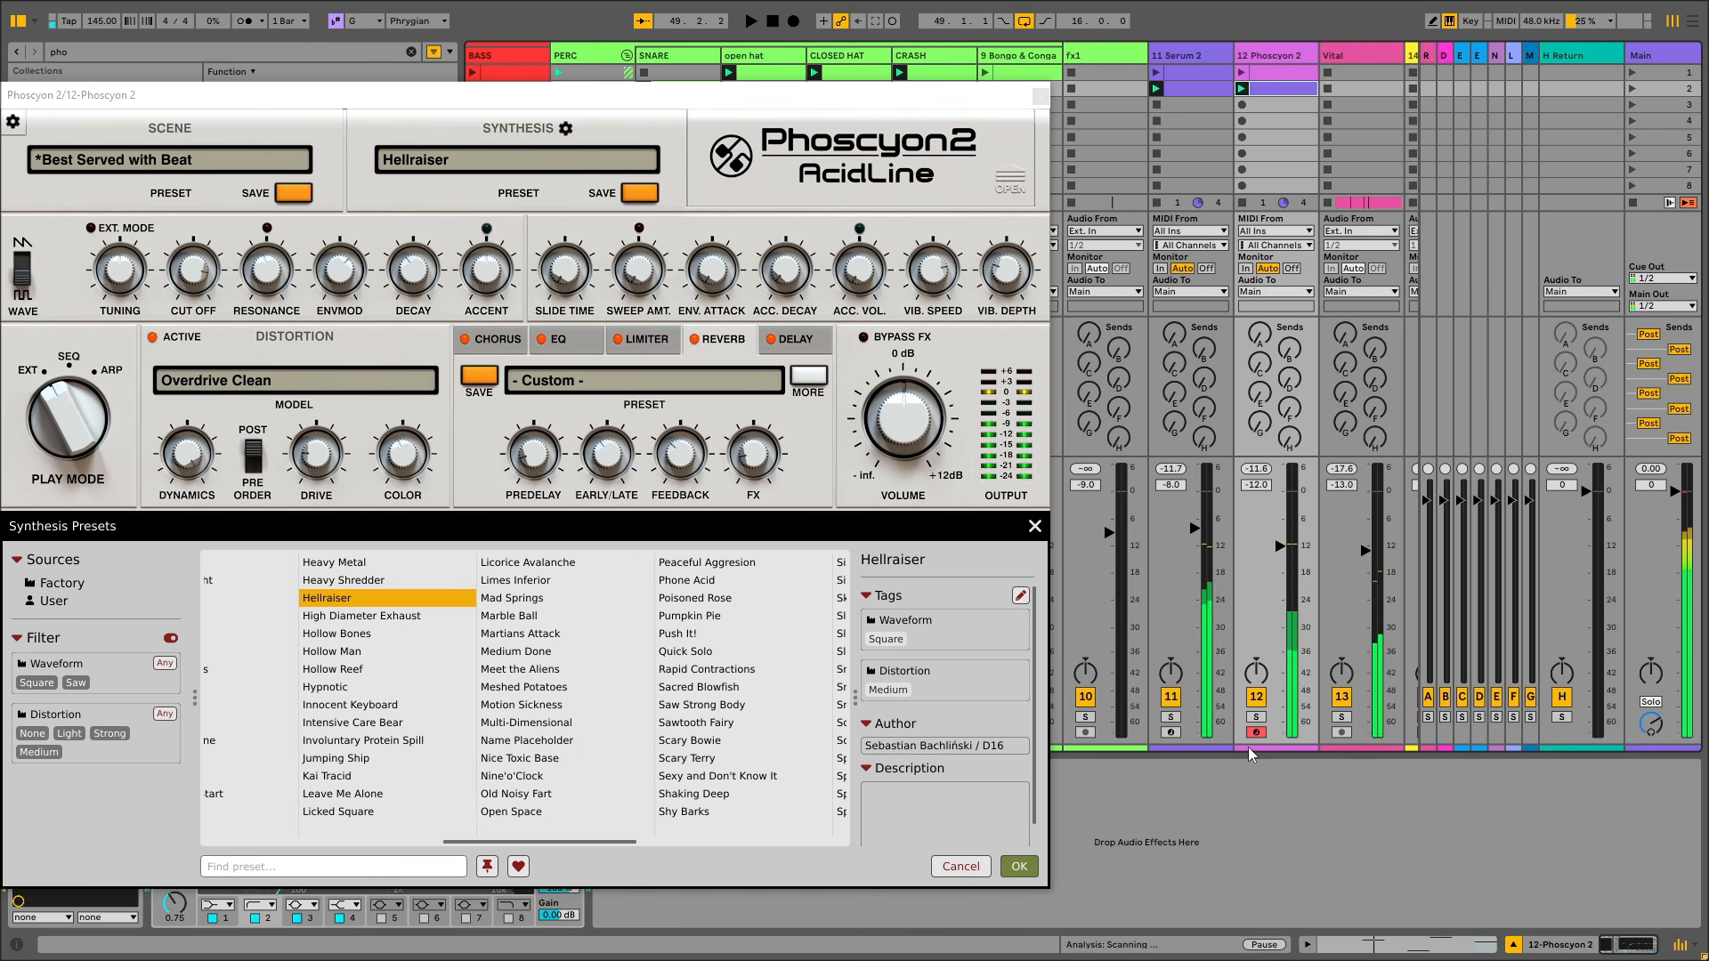
key(space)
click(1255, 716)
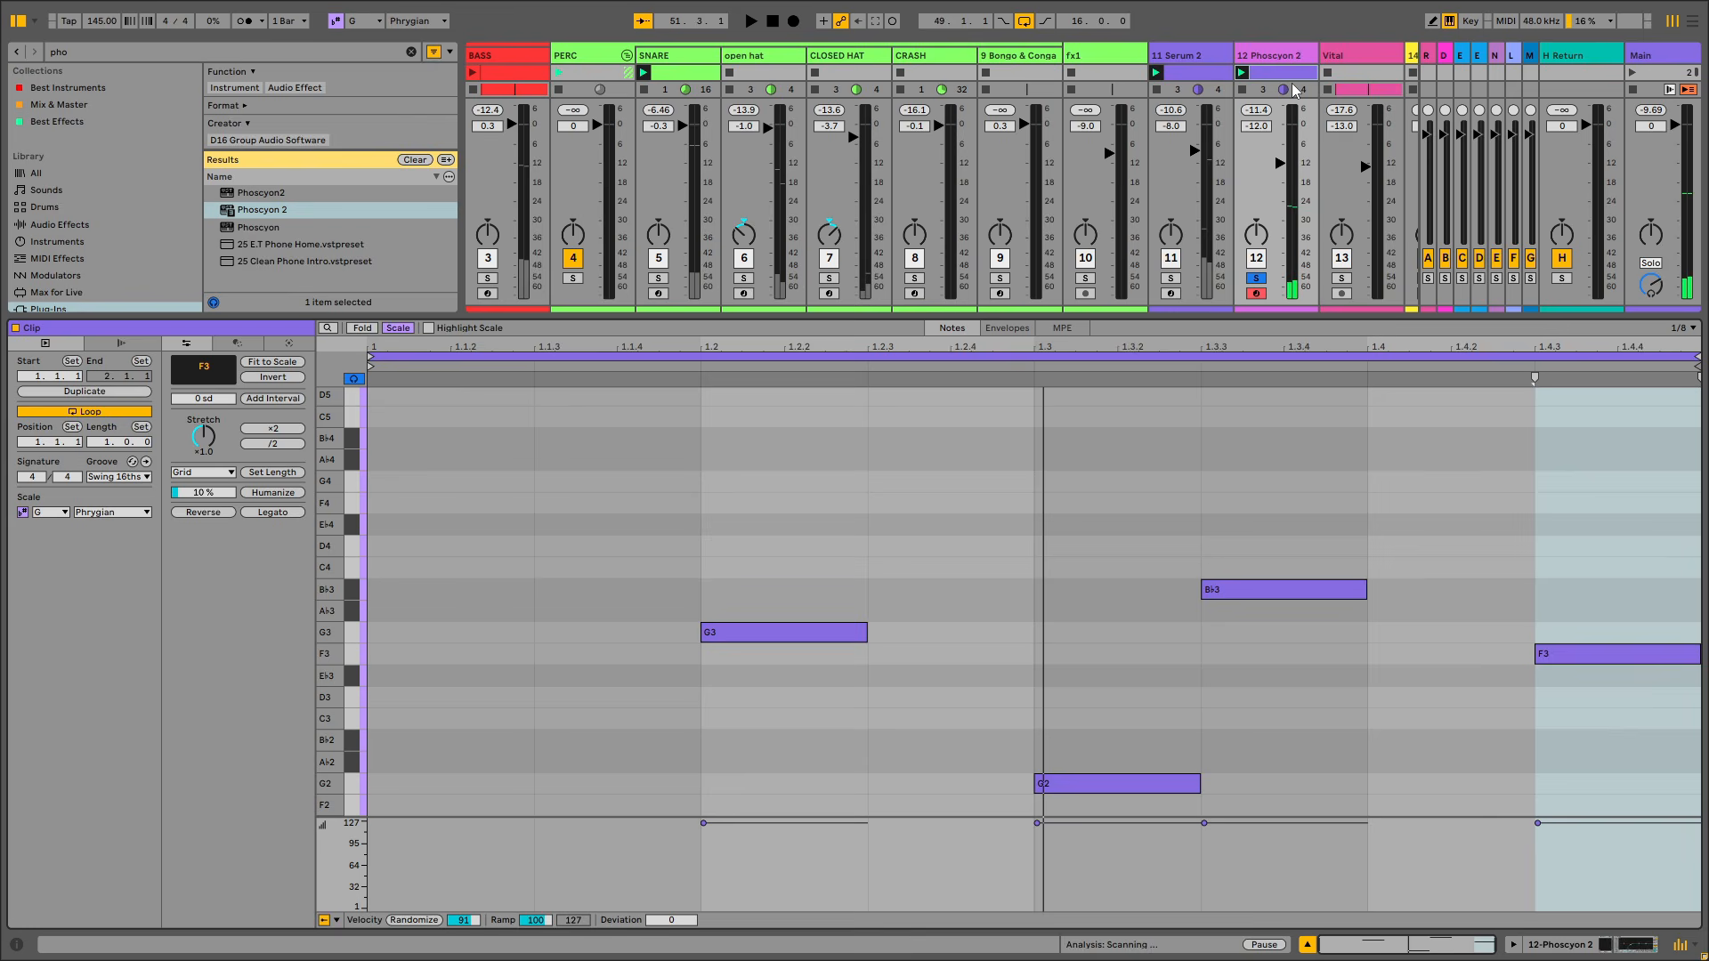
Set the note grid of the Phoscyon 2 clip to 1/16
right_click(505, 752)
click(606, 611)
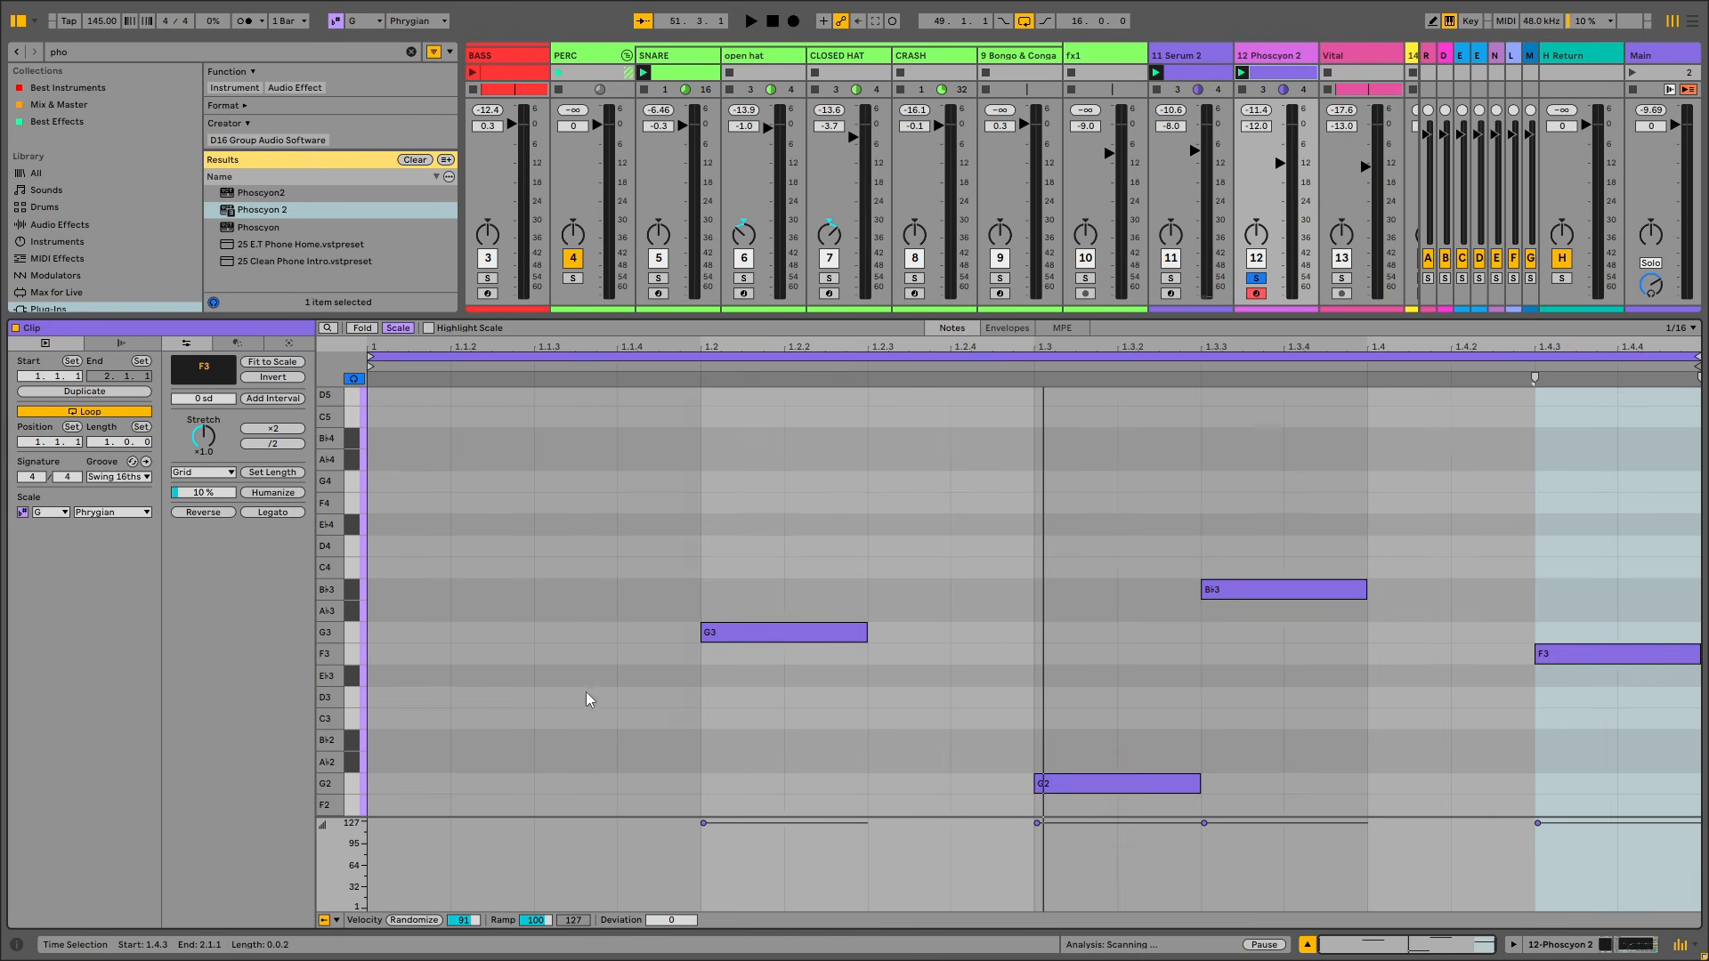
scroll(485, 709, down, 3)
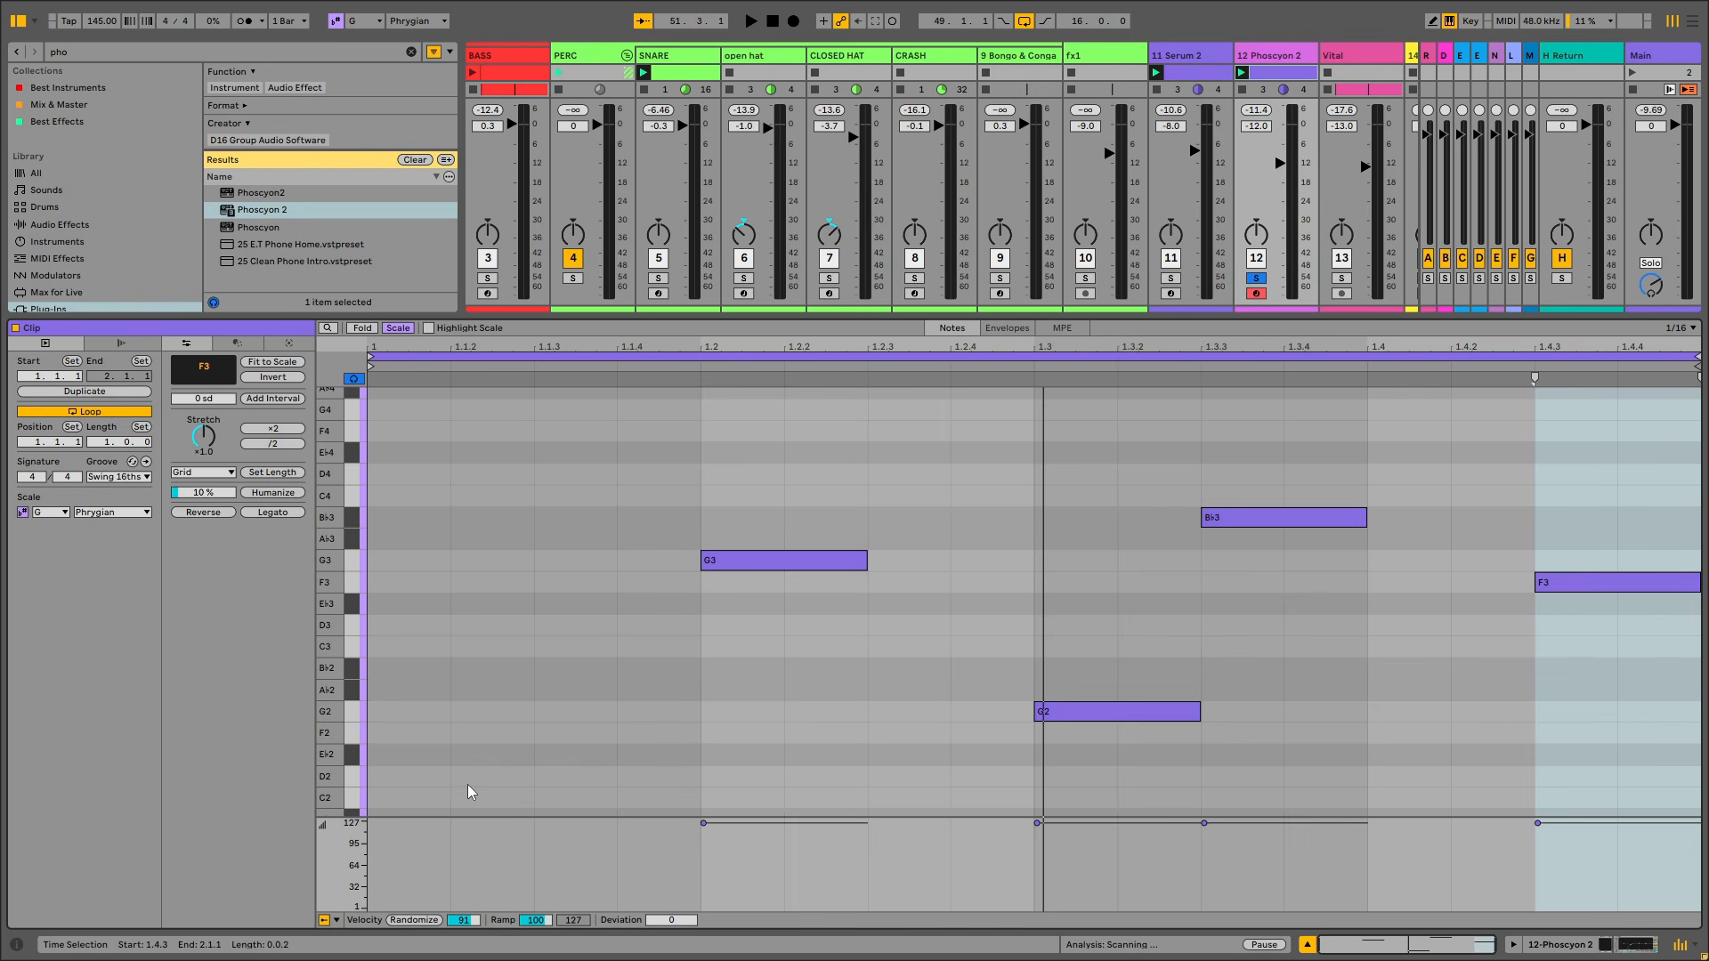
Fill the first beat of the Phoscyon 2 clip with four consecutive 1/16 G2 notes
scroll(374, 738, down, 1)
double_click(402, 693)
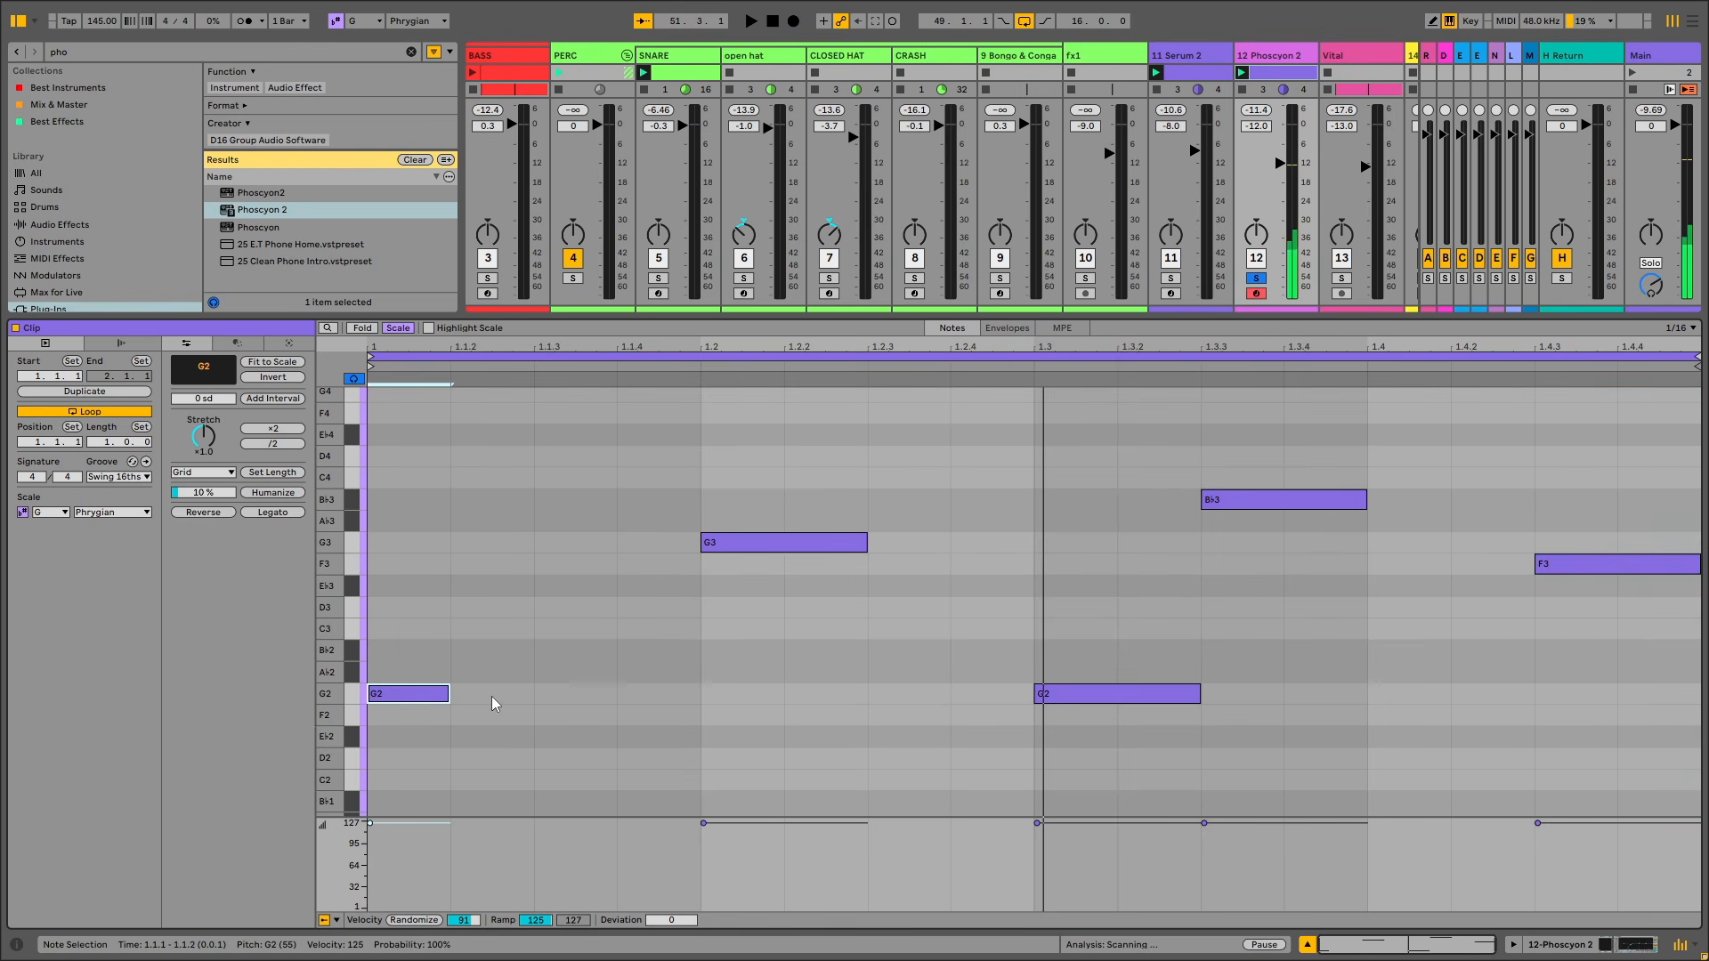
double_click(491, 694)
key(ctrl+d)
key(ctrl+d)
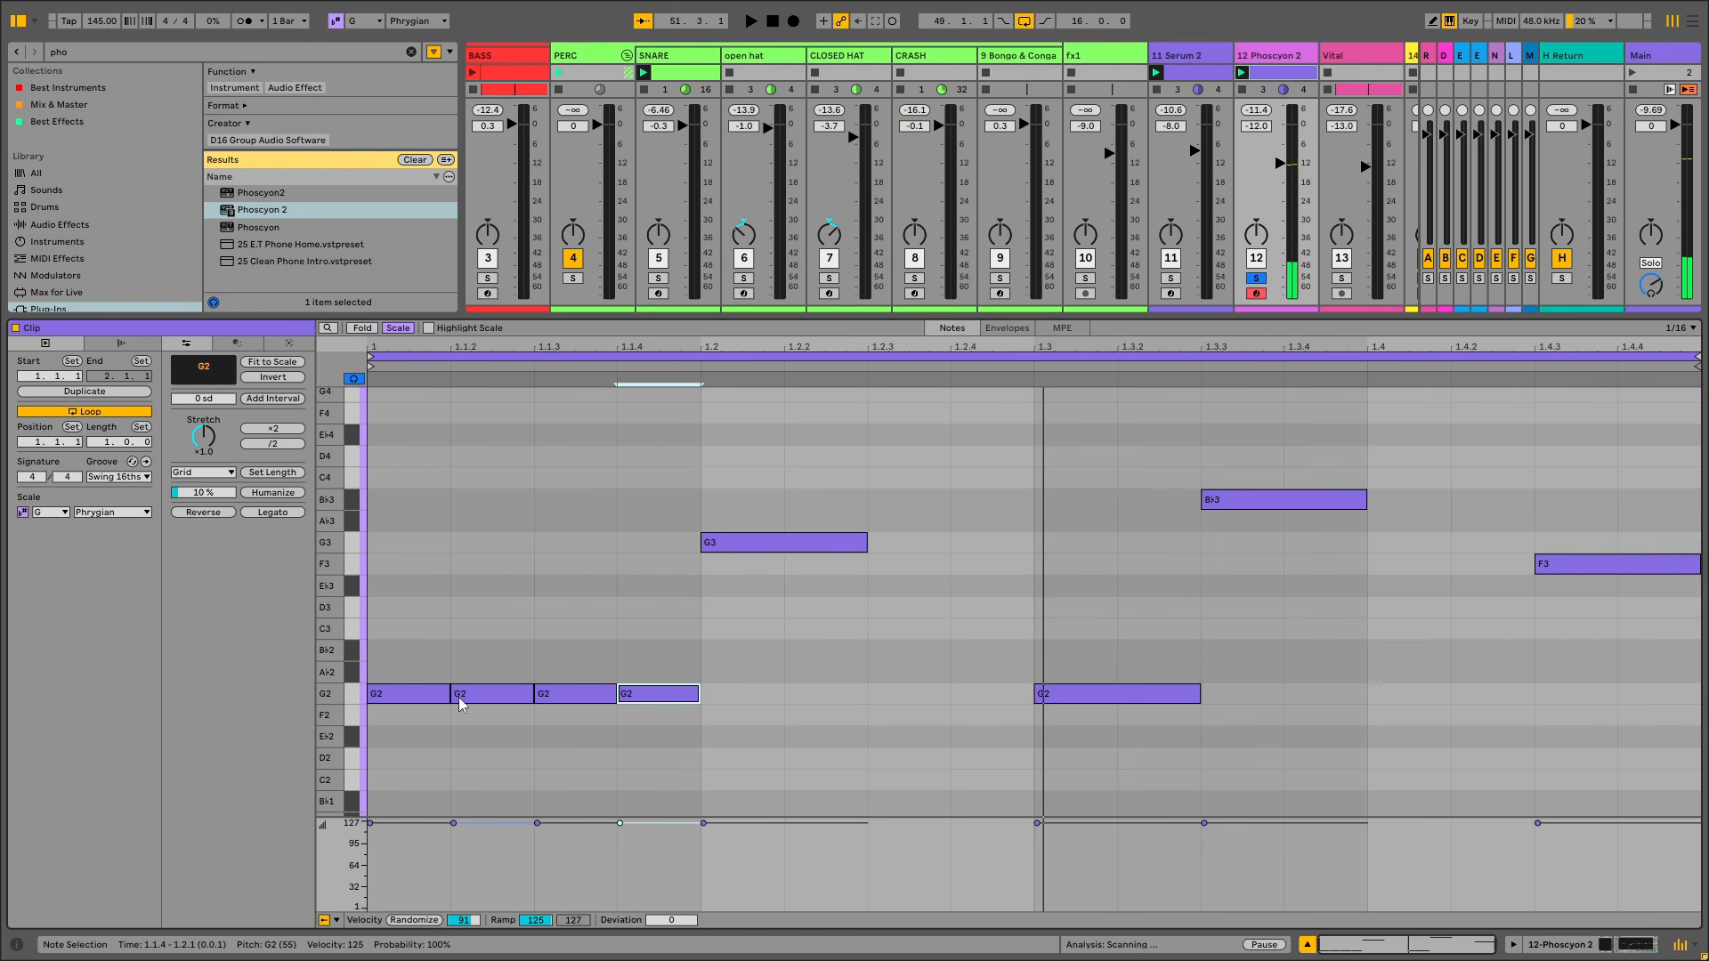
Lower the velocity of the four first-beat G2 notes to 36
drag(393, 759, 735, 665)
drag(642, 693, 642, 781)
click(677, 724)
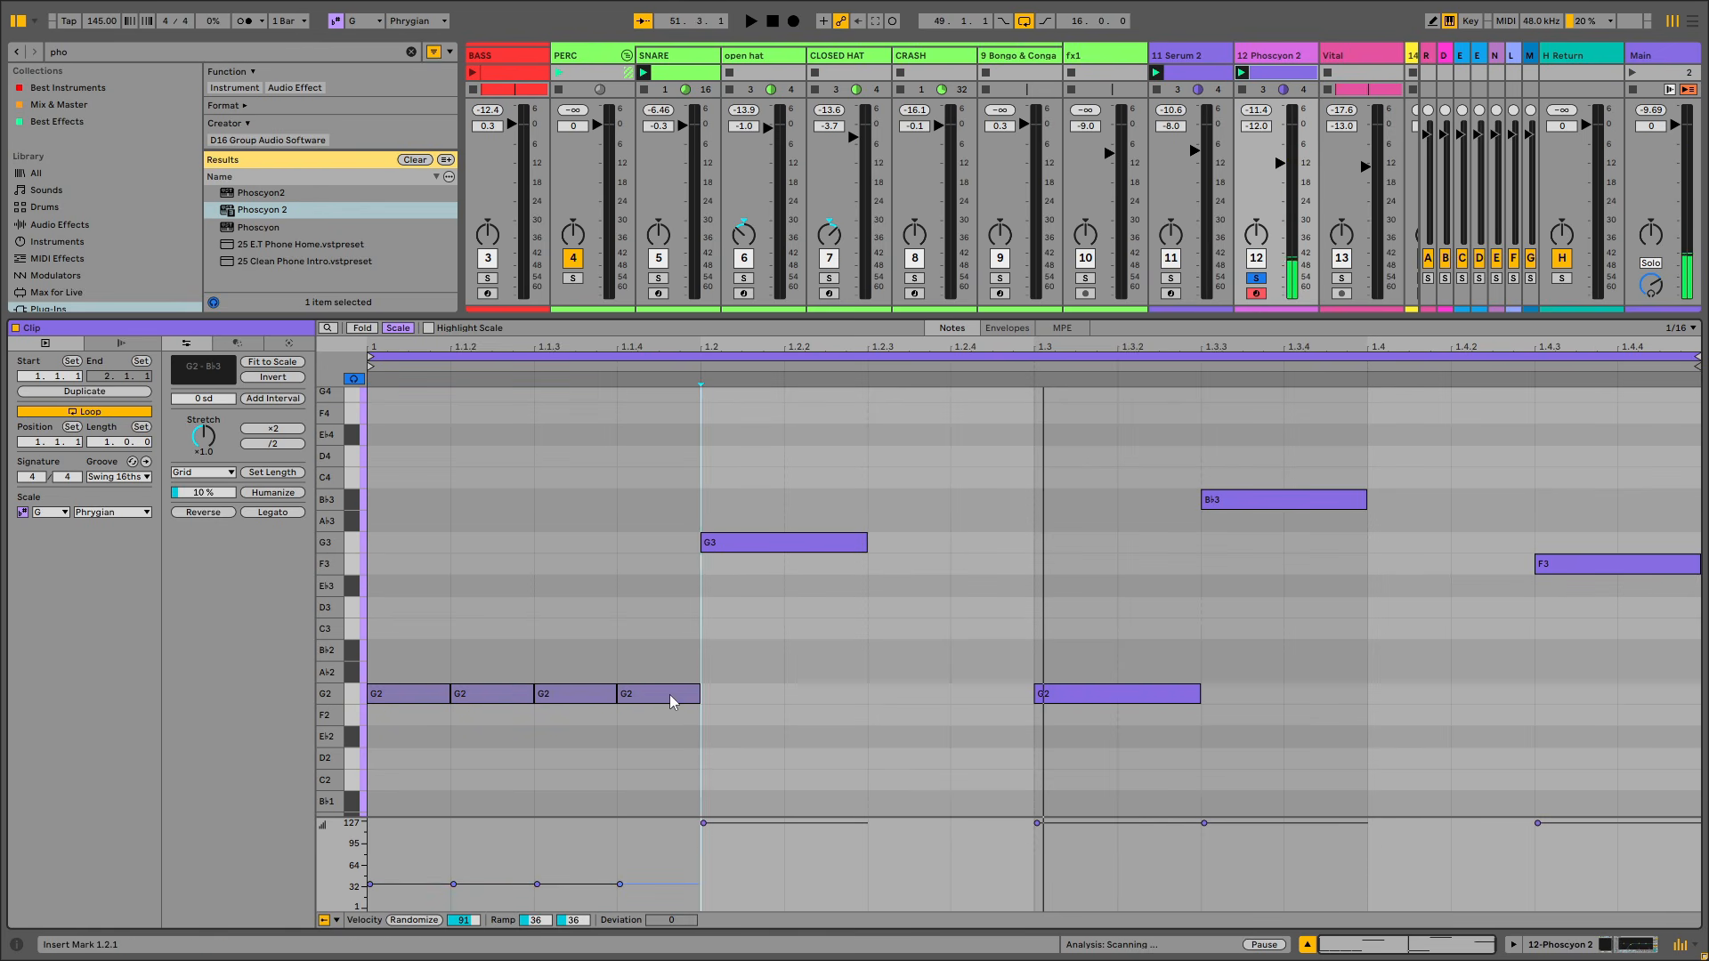
Extend the first G2 note over the second at velocity 97 and shorten the other two G2 notes of the first beat
drag(472, 695, 510, 695)
mouse_move(478, 694)
mouse_down()
mouse_move(478, 613)
mouse_move(473, 676)
mouse_up()
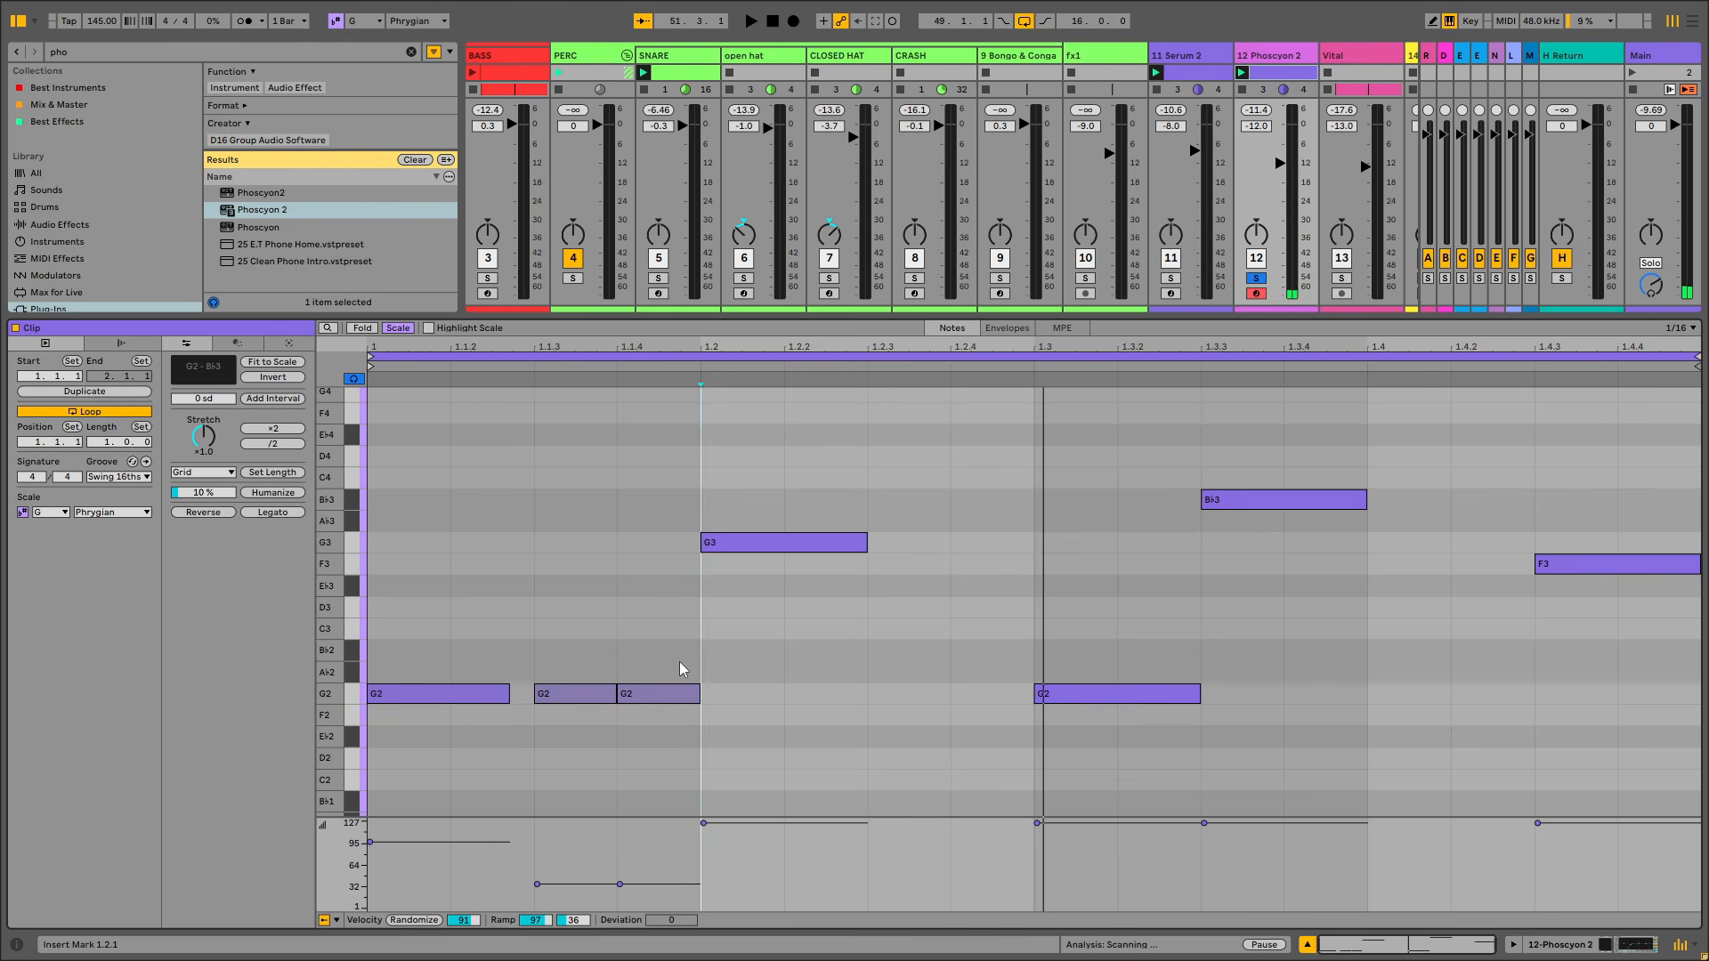
drag(680, 661, 564, 714)
drag(698, 692, 669, 692)
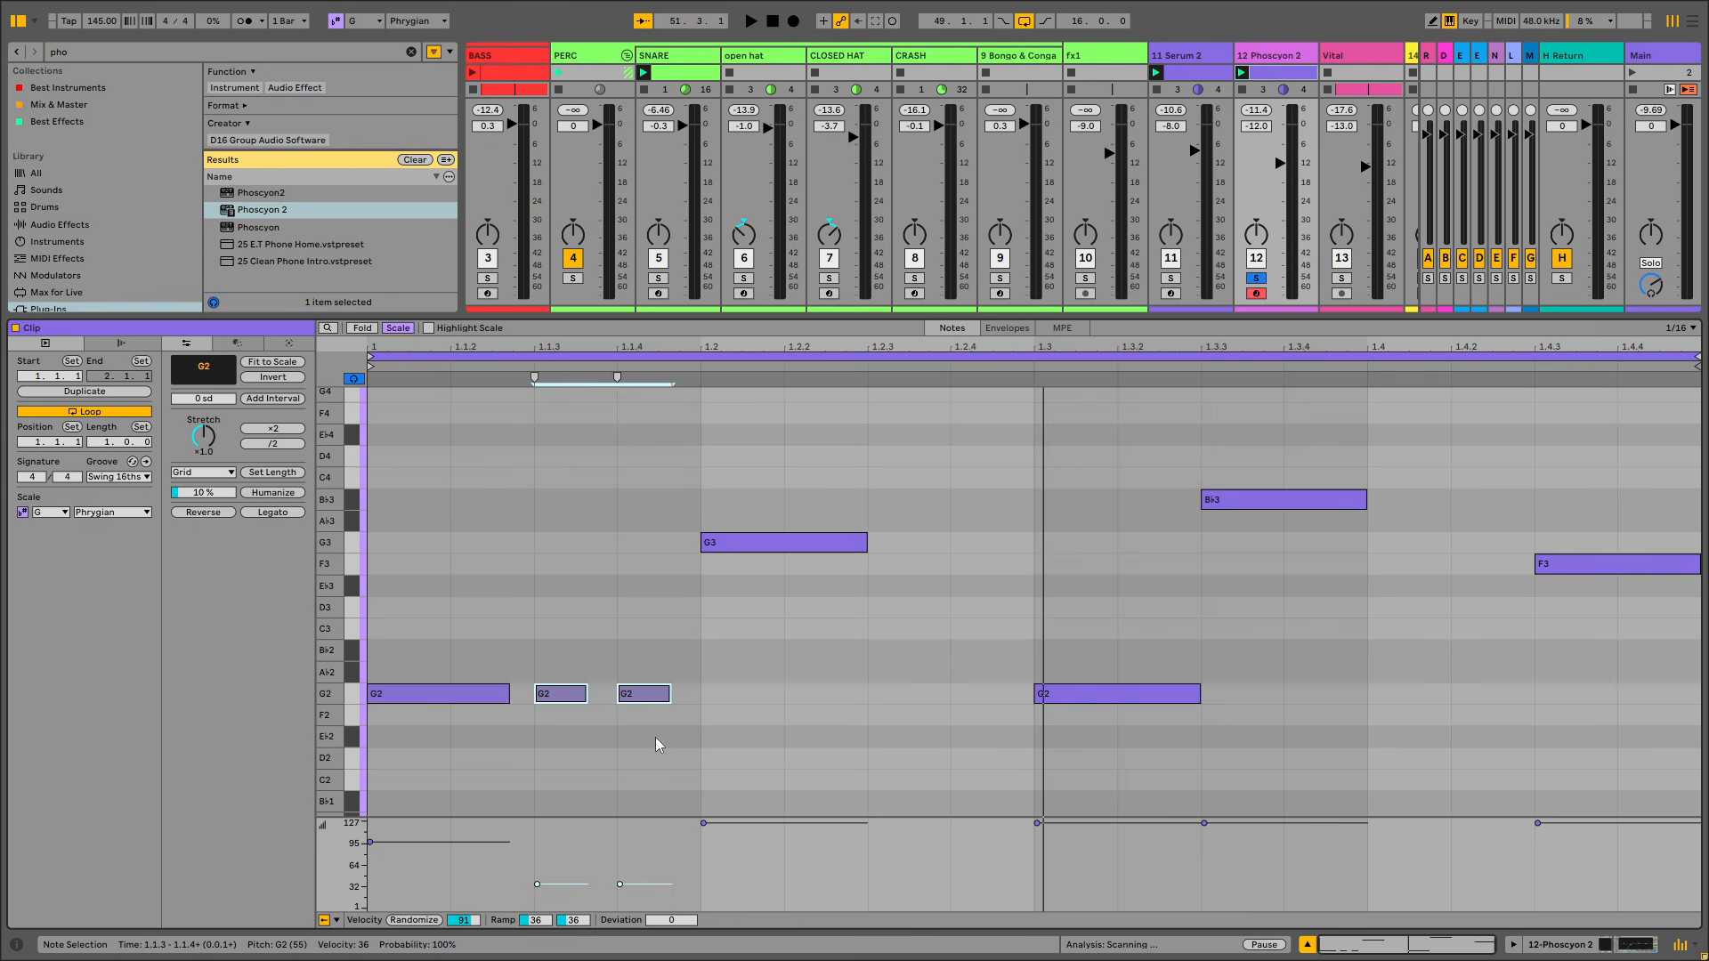
Add two G2 notes at 1.2.3 and 1.2.4 and shorten both to less than a sixteenth
double_click(905, 692)
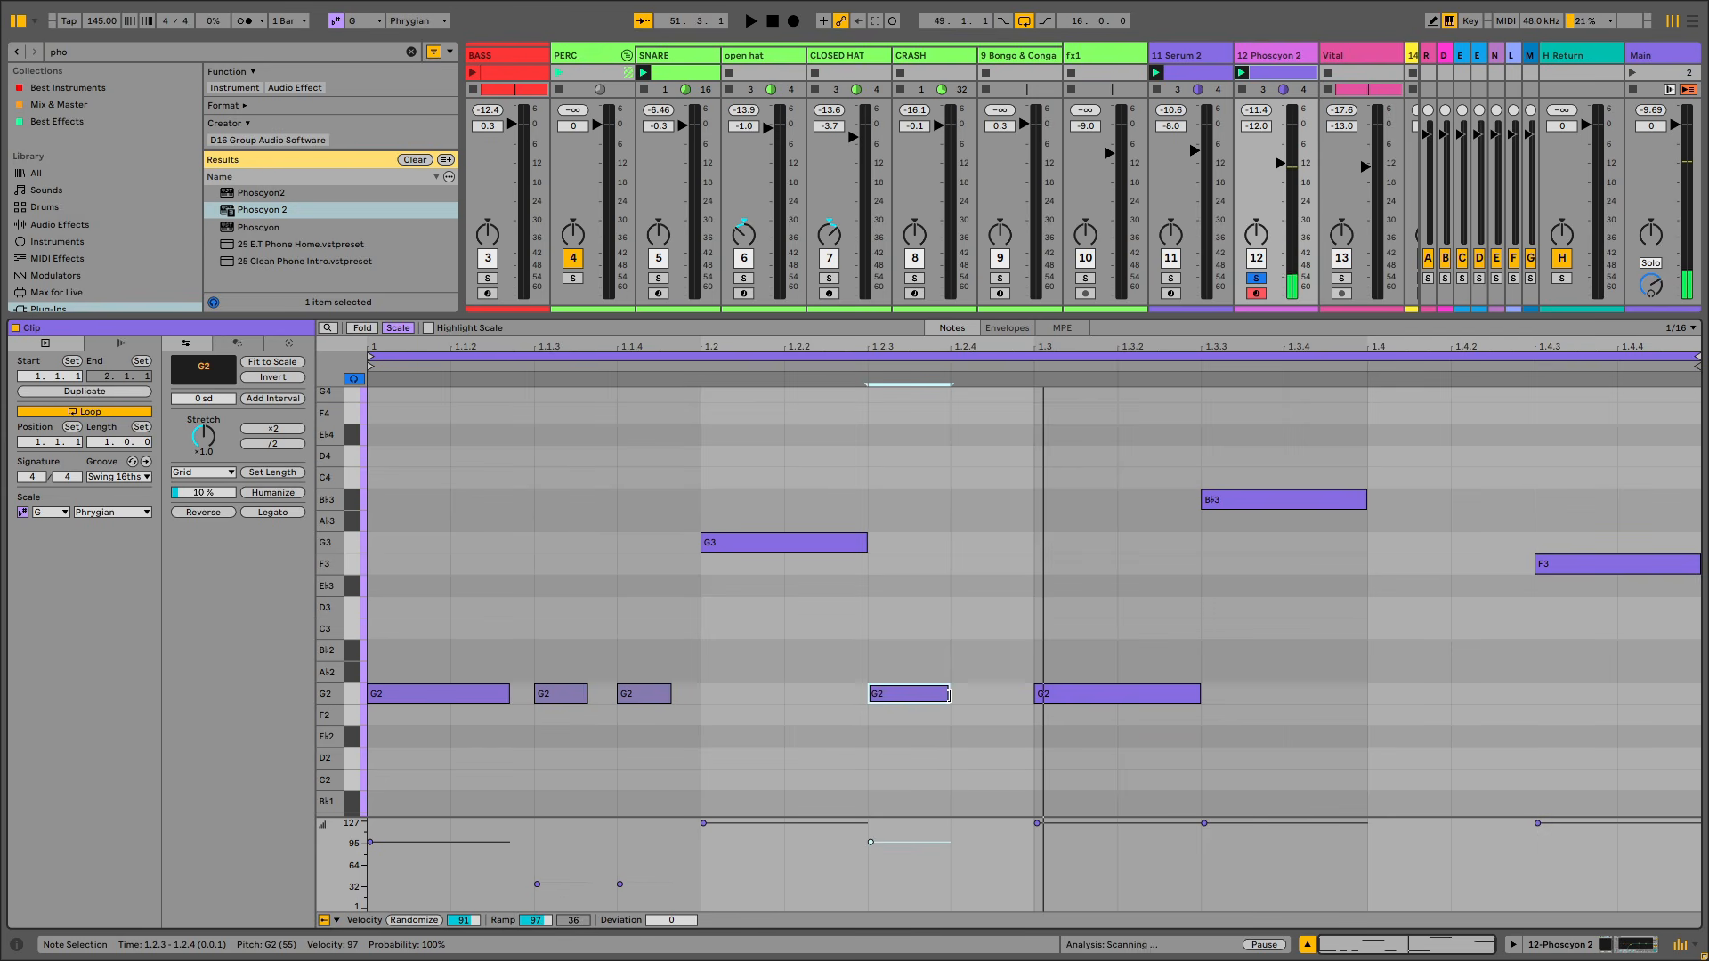
drag(947, 695, 908, 727)
double_click(992, 694)
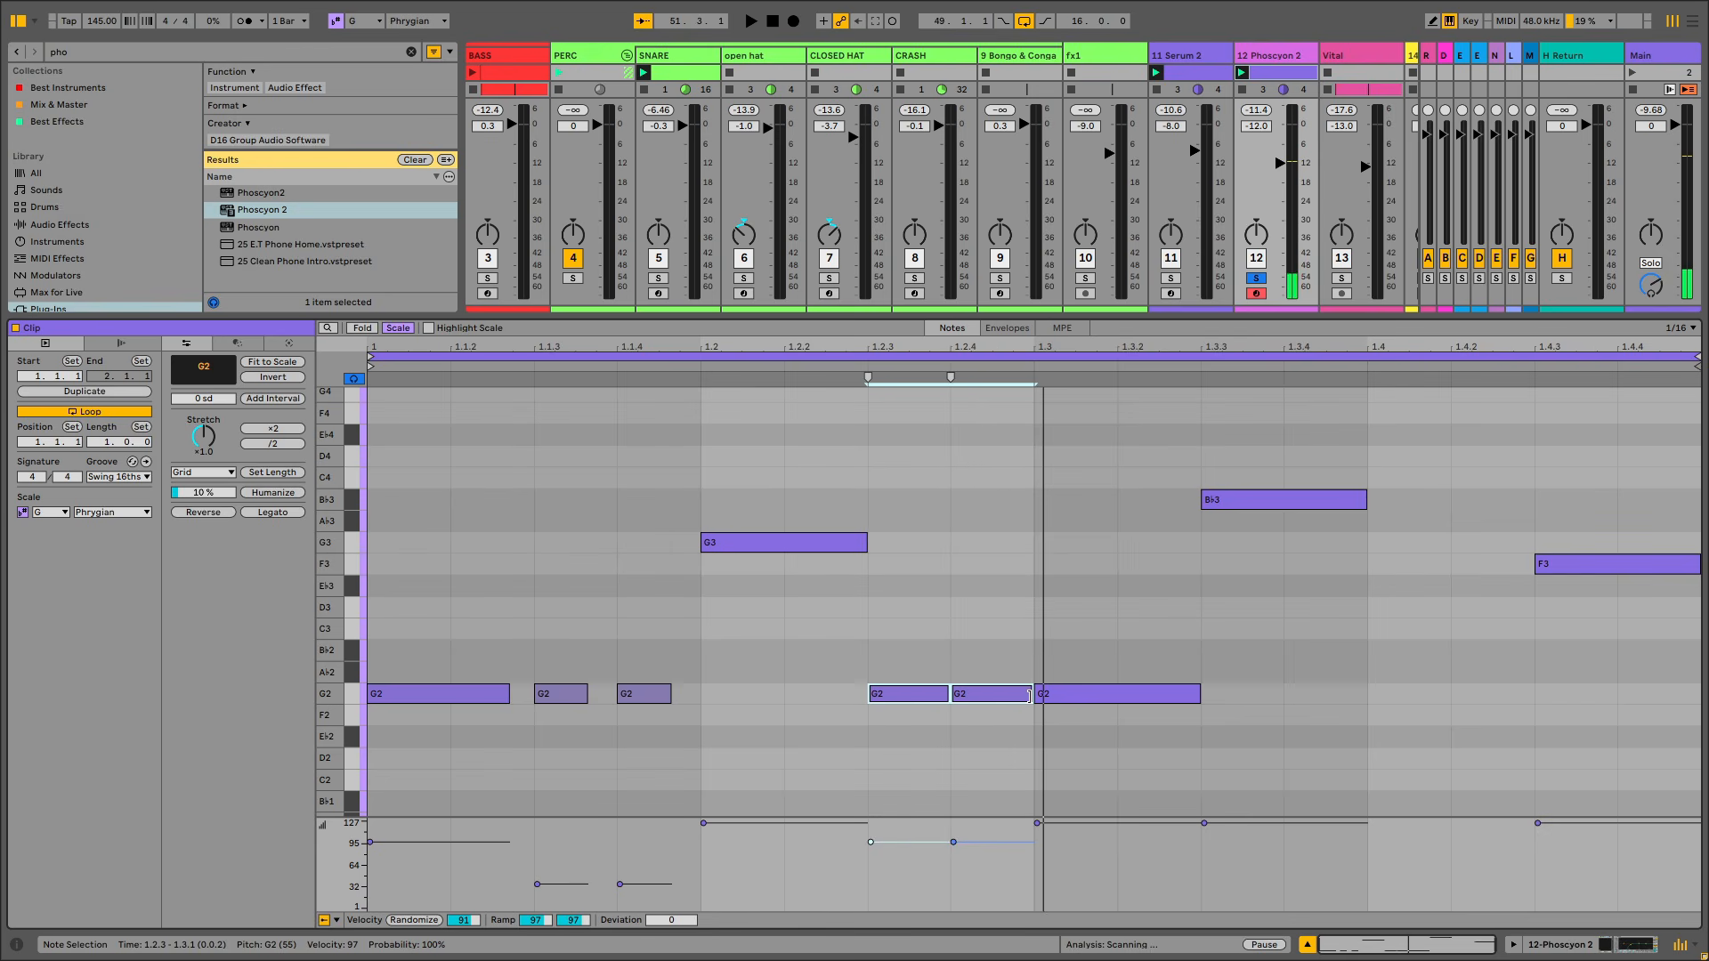
drag(1030, 695, 998, 695)
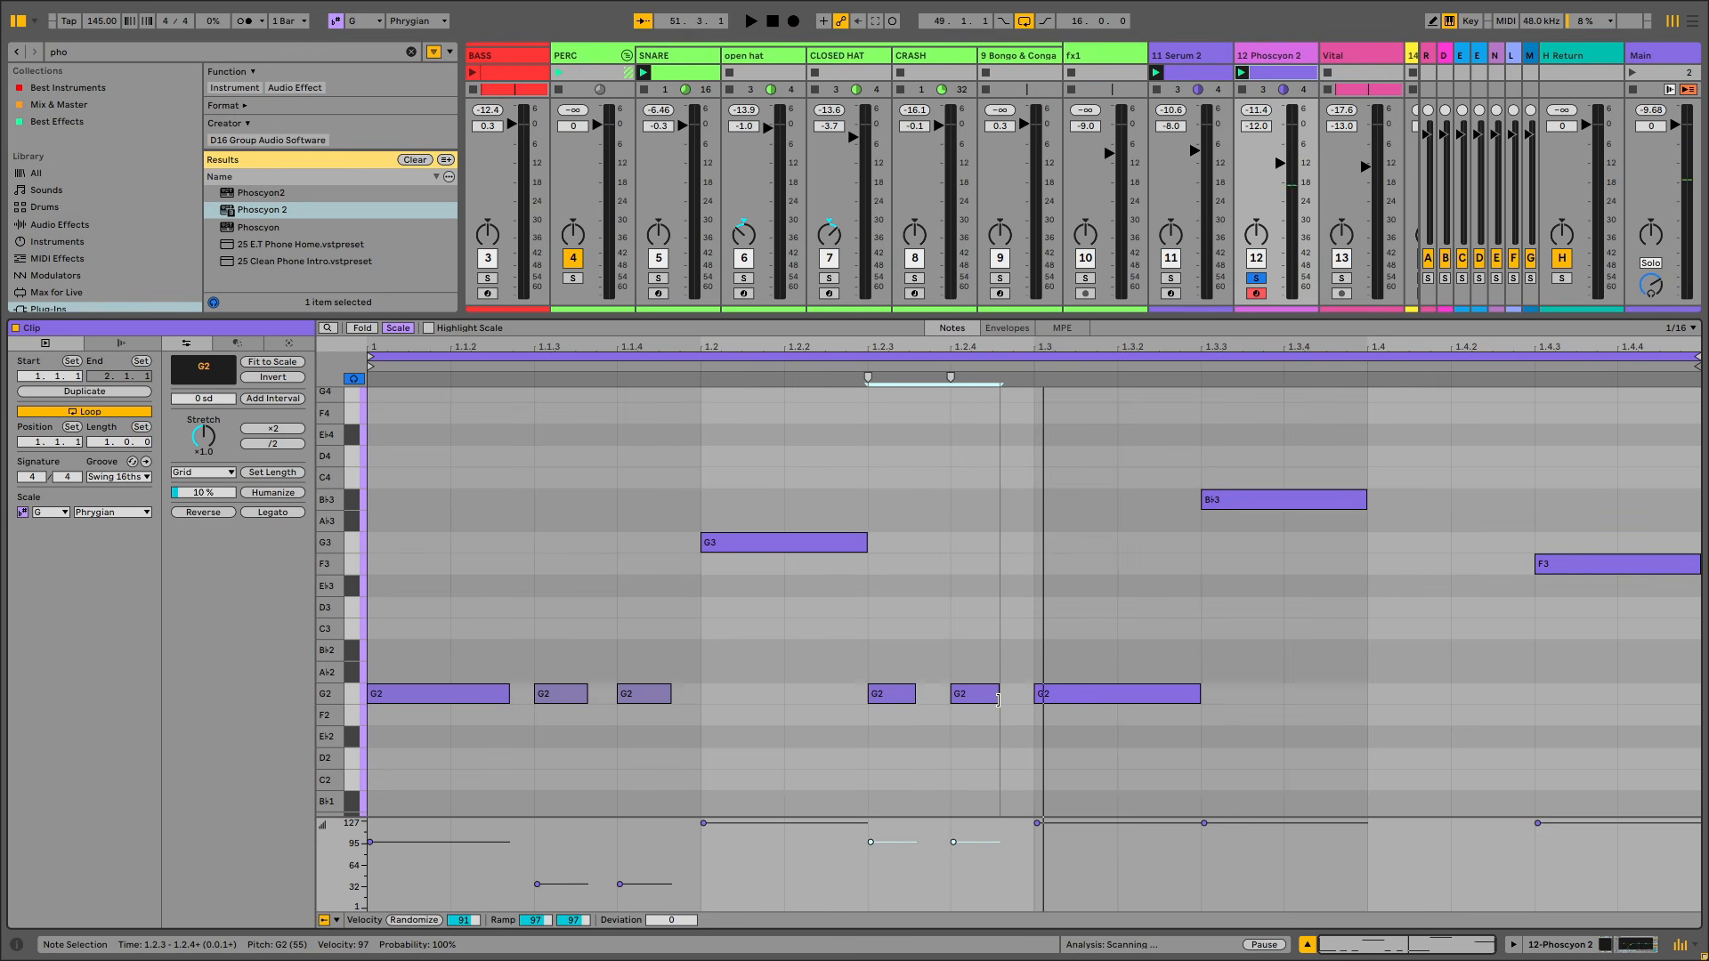
Copy the two short G2 notes to 1.4.1 and 1.4.2 and adjust the length of the copies
key(ctrl+c)
click(1391, 701)
key(ctrl+v)
drag(1546, 658, 1369, 752)
drag(1530, 696, 1507, 696)
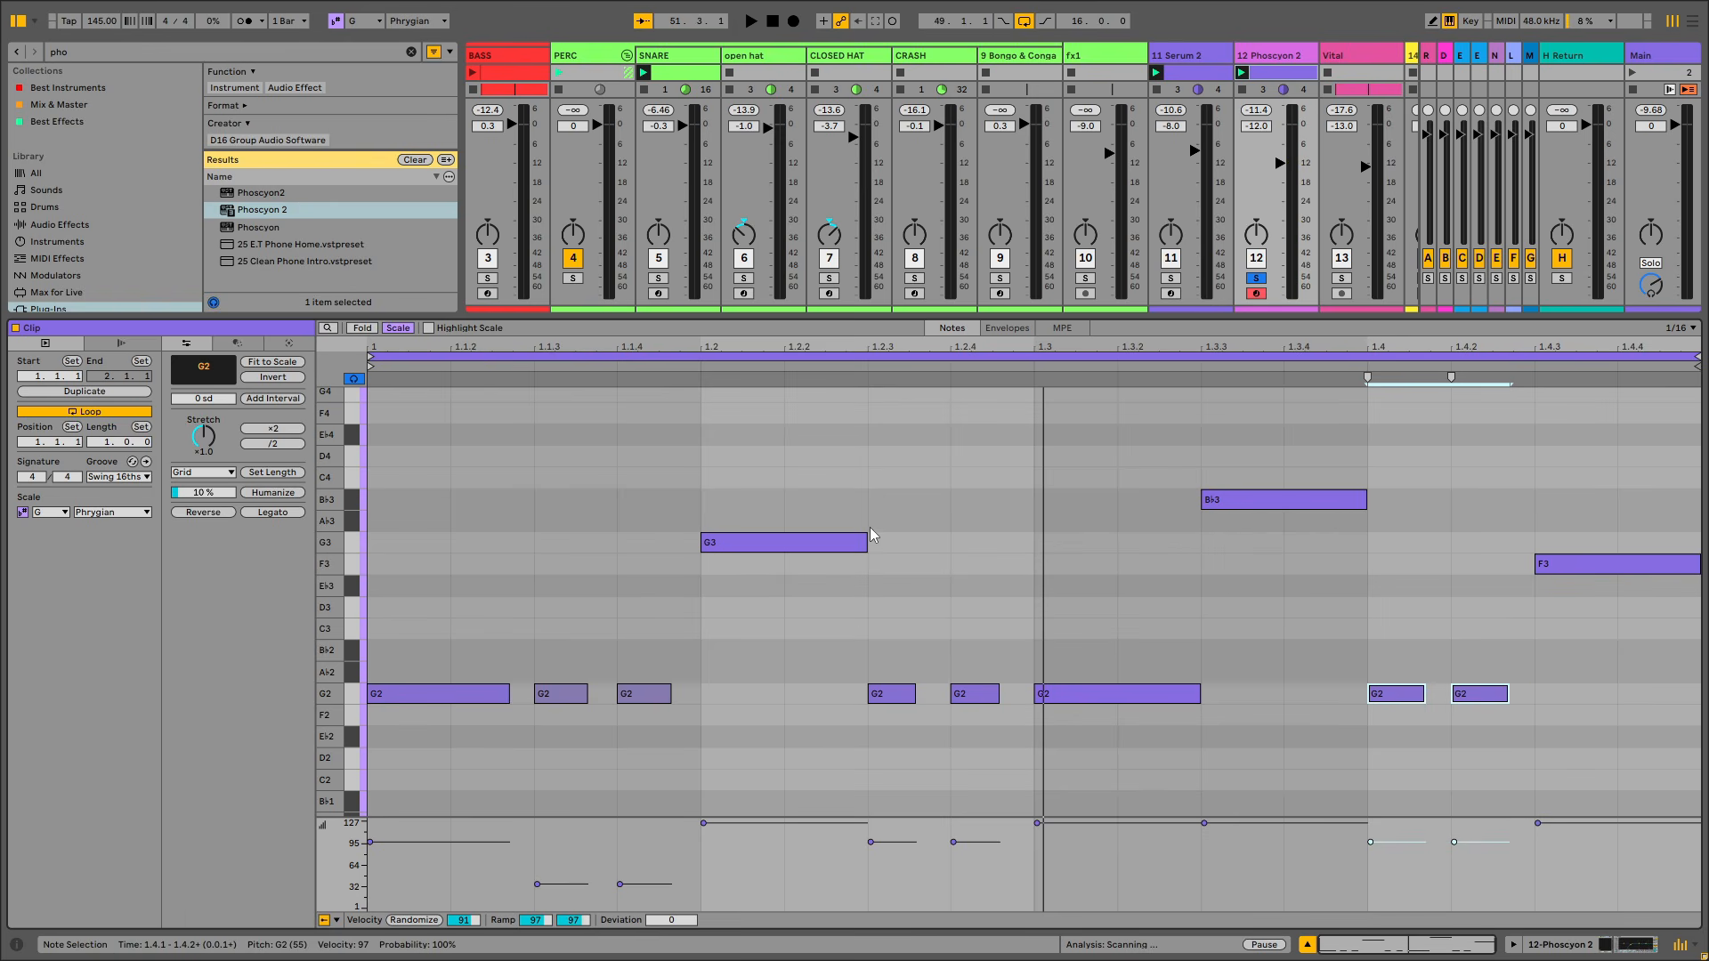
Lengthen the G3, B♭3 and third-beat G2 notes slightly past the grid lines and play the clip
drag(868, 540, 882, 548)
drag(1367, 504, 1390, 505)
drag(1201, 687, 1217, 698)
key(space)
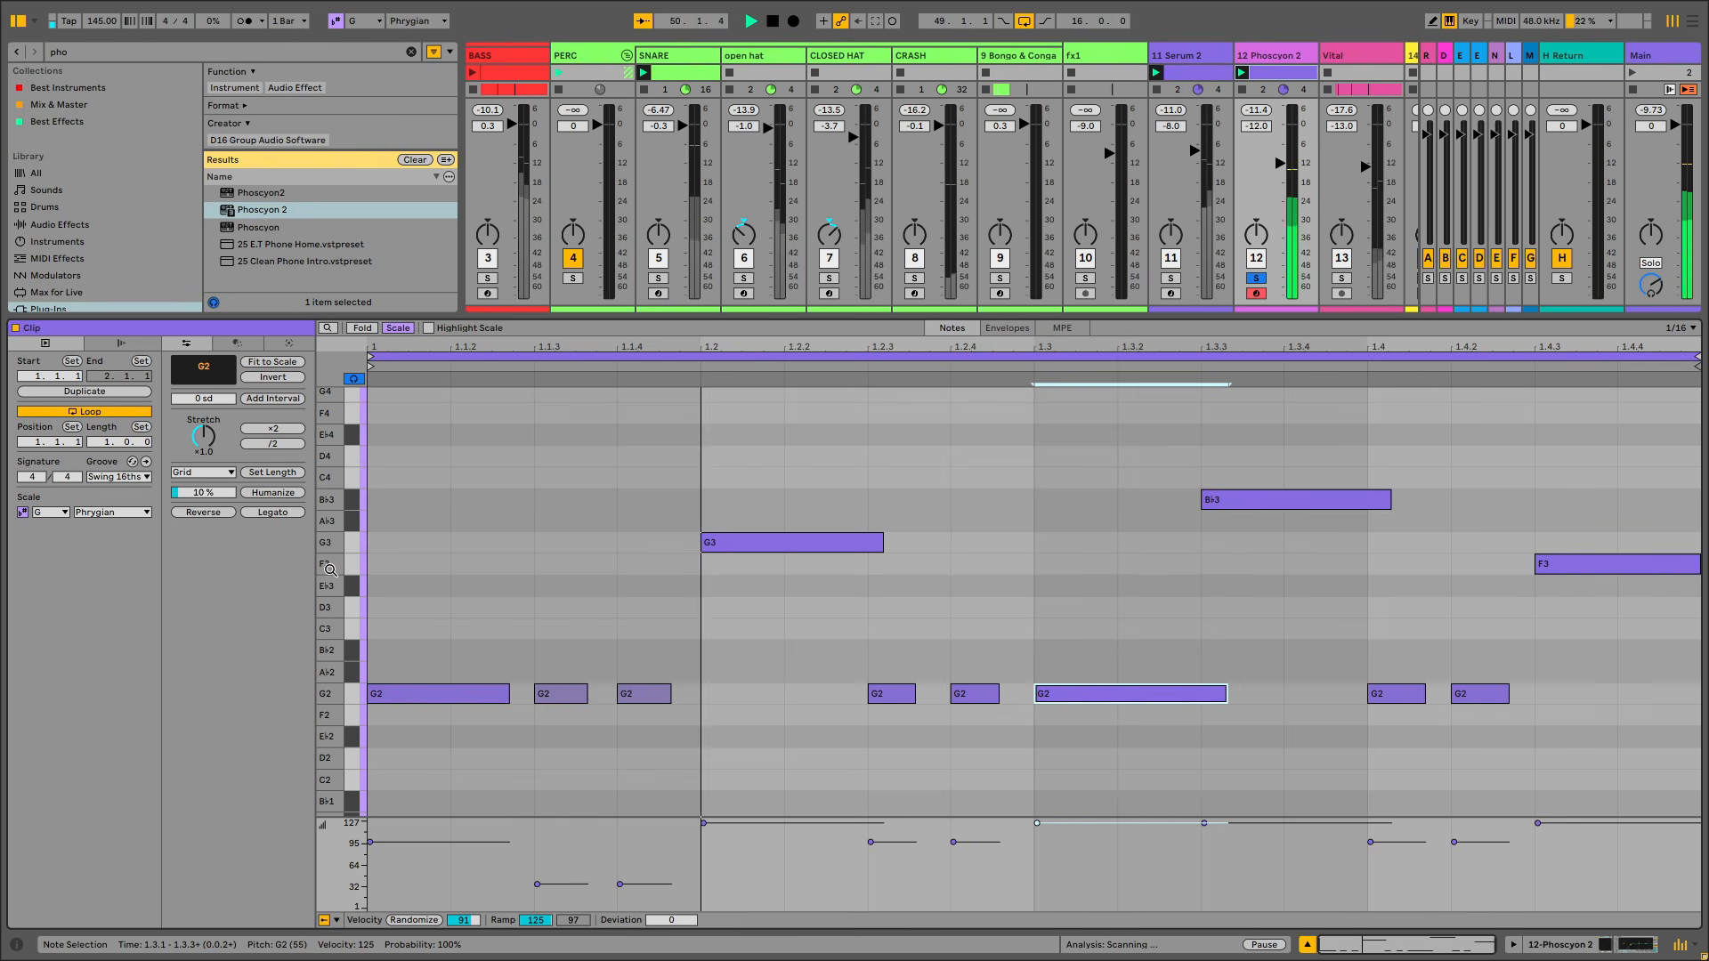
Open the Phoscyon 2 interface, raise its output volume and audition the acid line
double_click(1253, 55)
key(space)
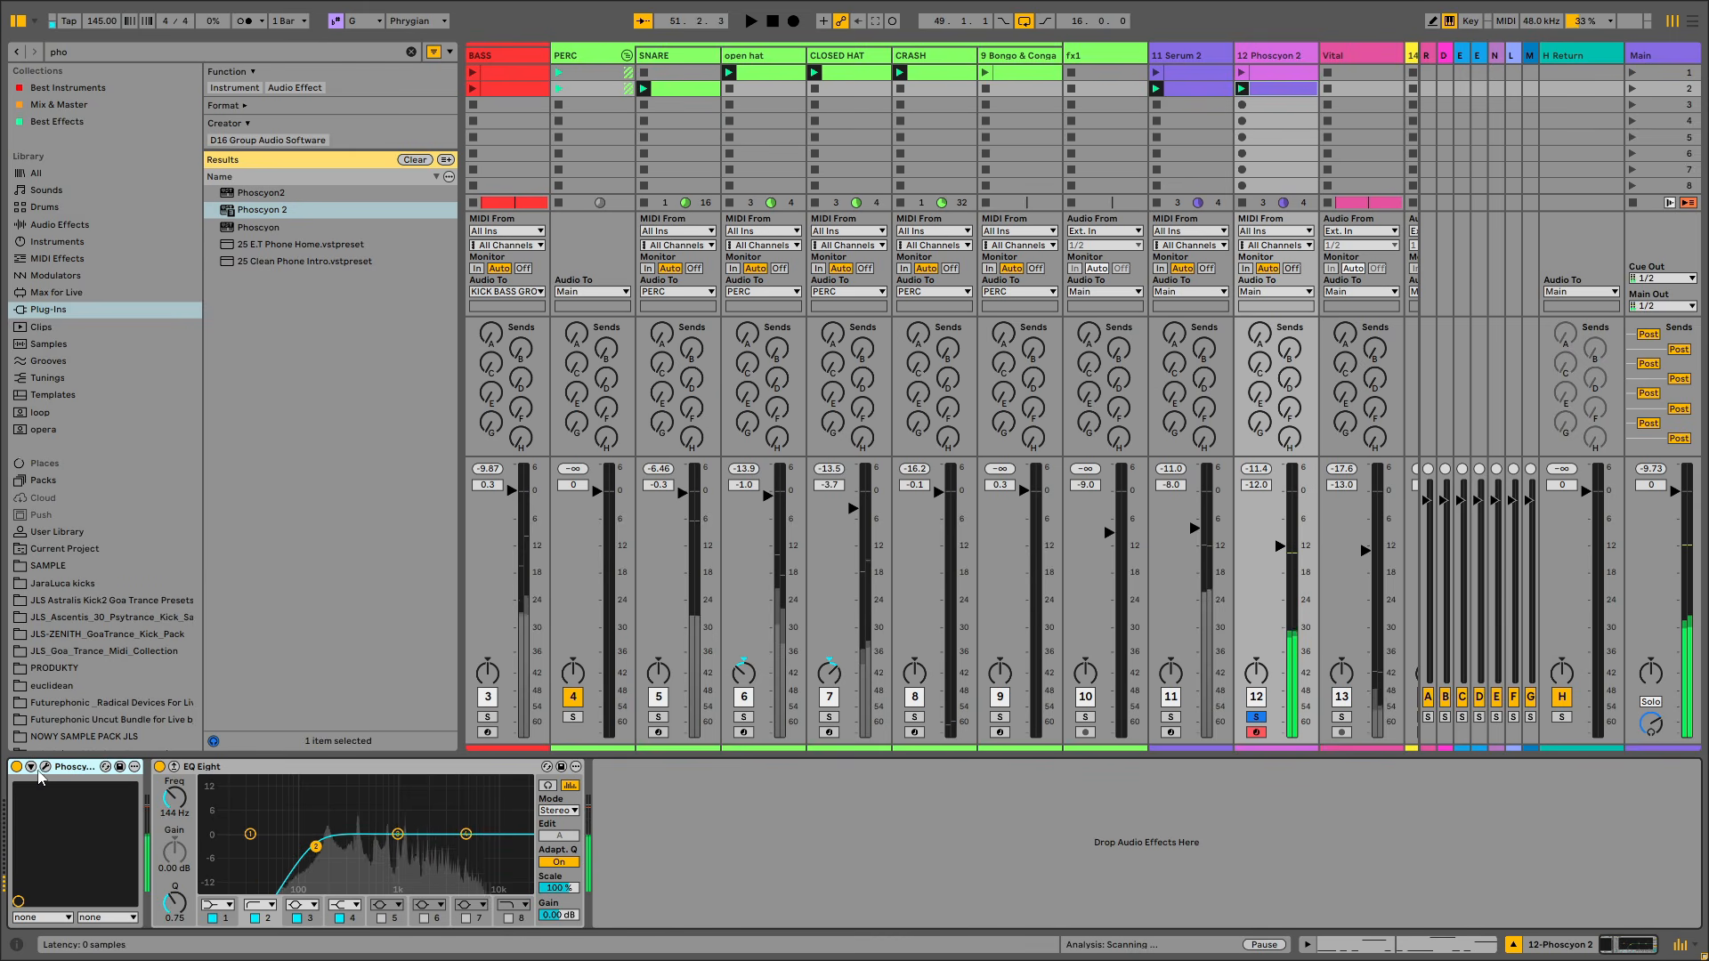
click(46, 766)
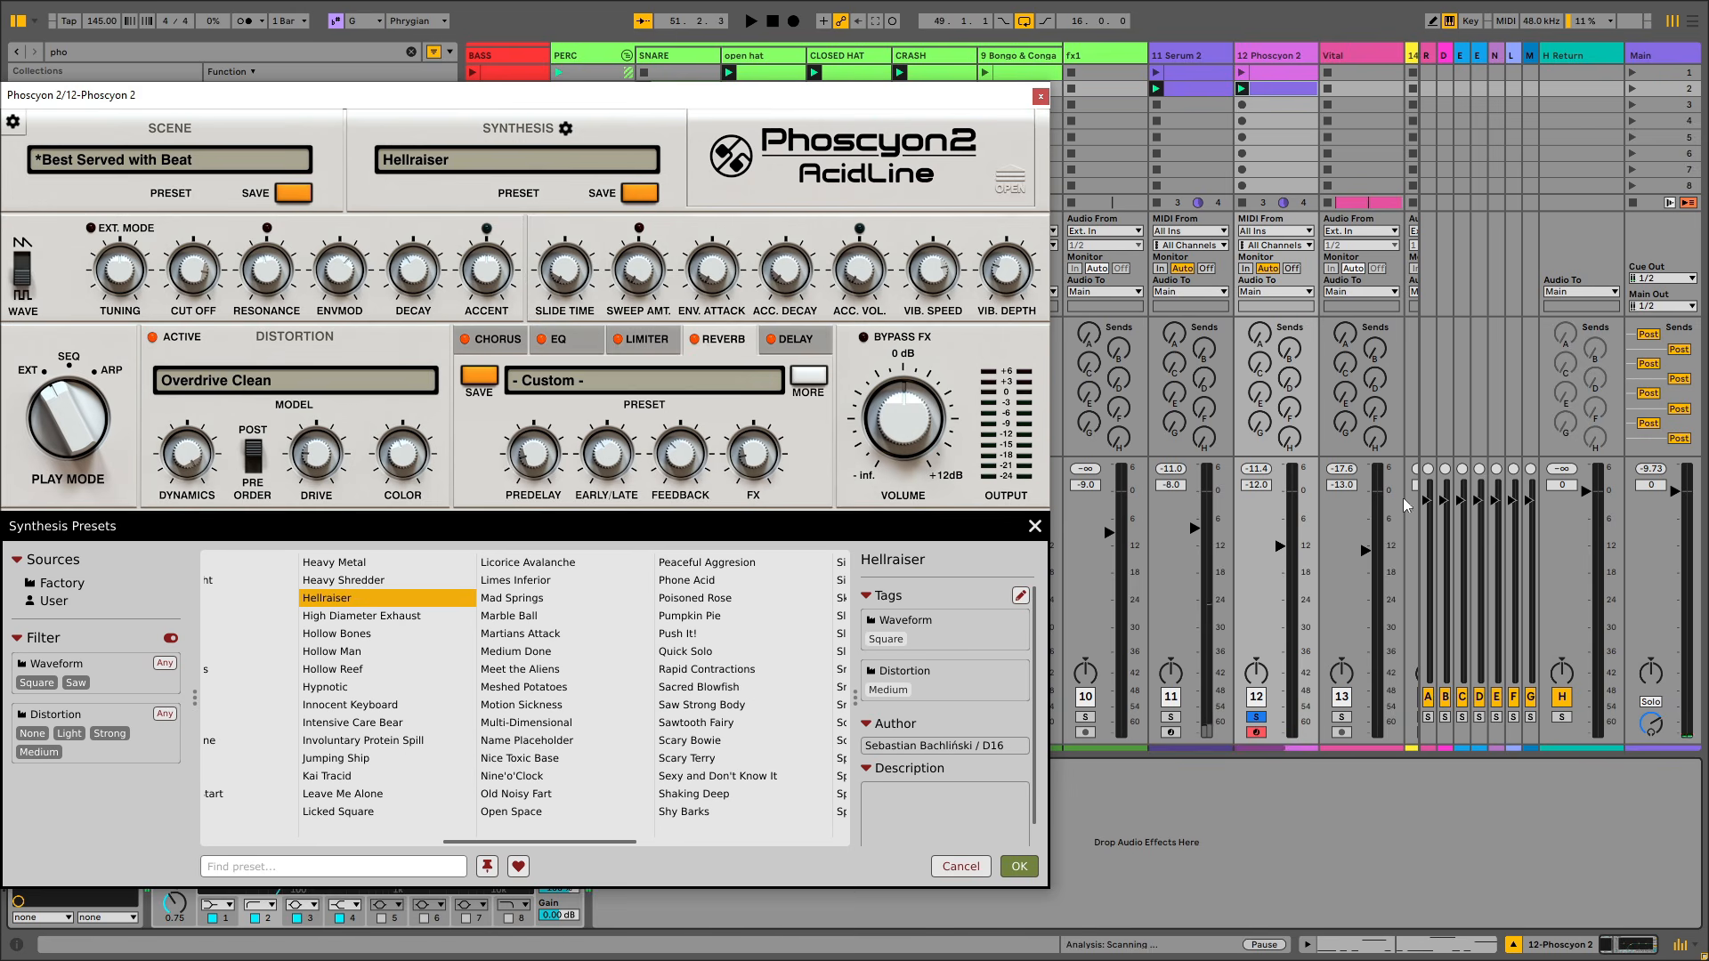
drag(933, 419, 906, 388)
key(space)
key(space)
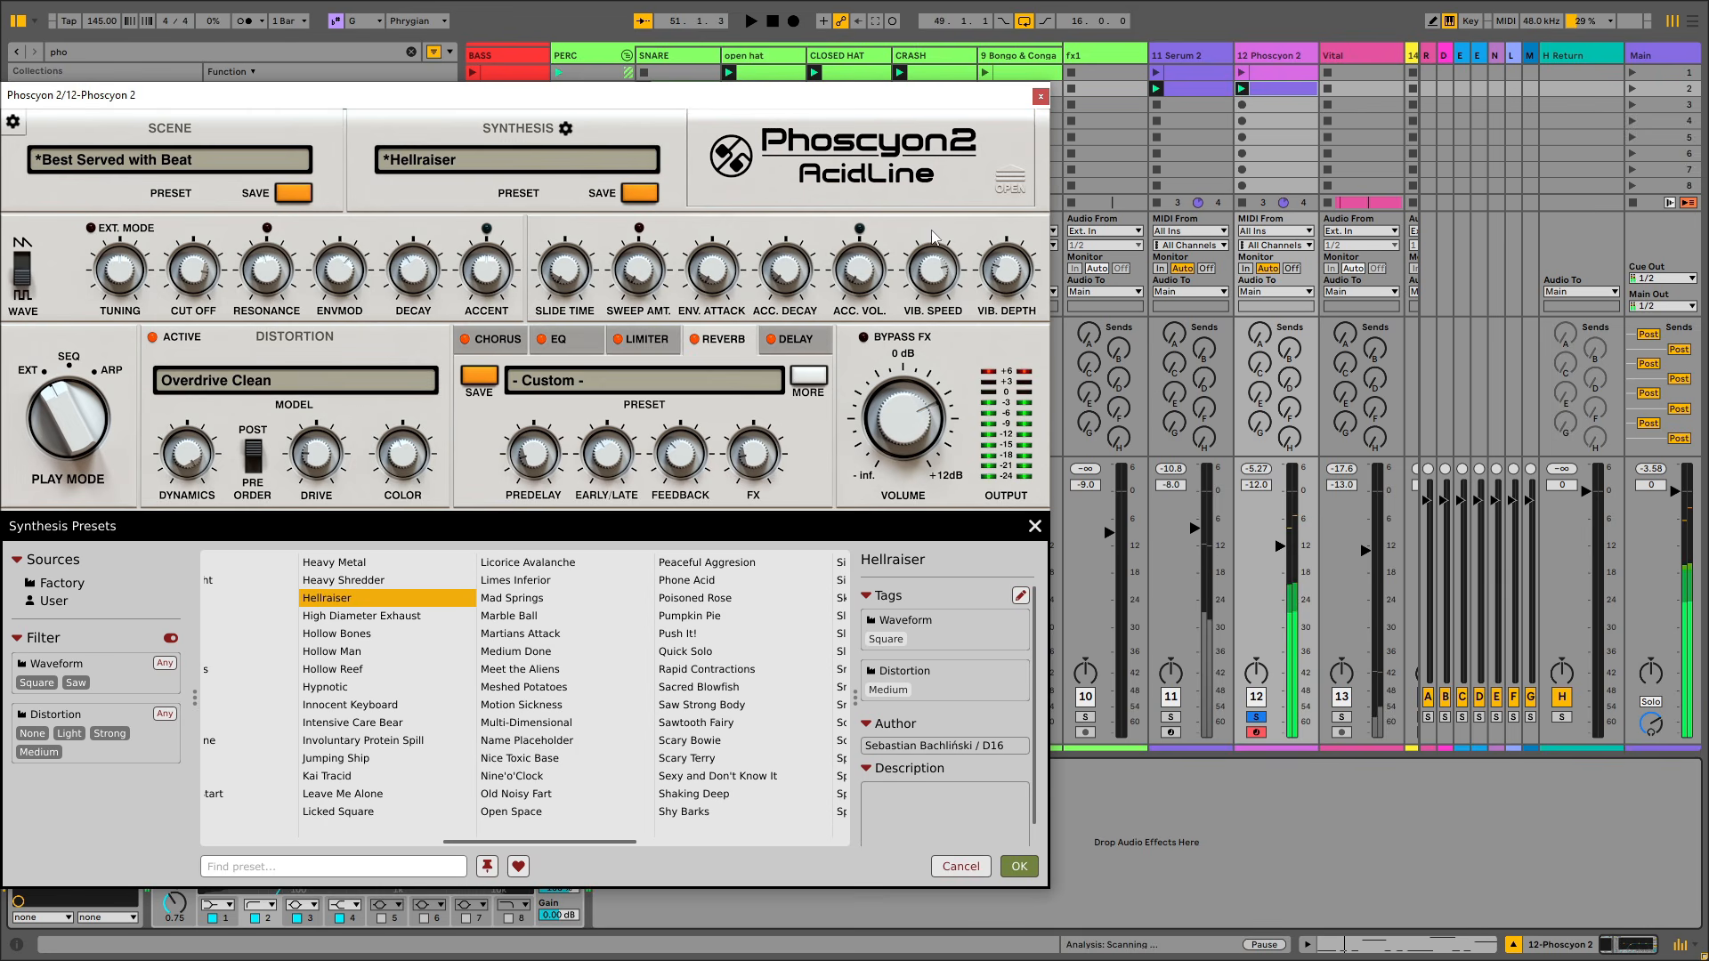
Configure the Phoscyon 2 device to expose the Cutoff, Envmod Attack and Accent Decay parameters
drag(940, 103, 1085, 306)
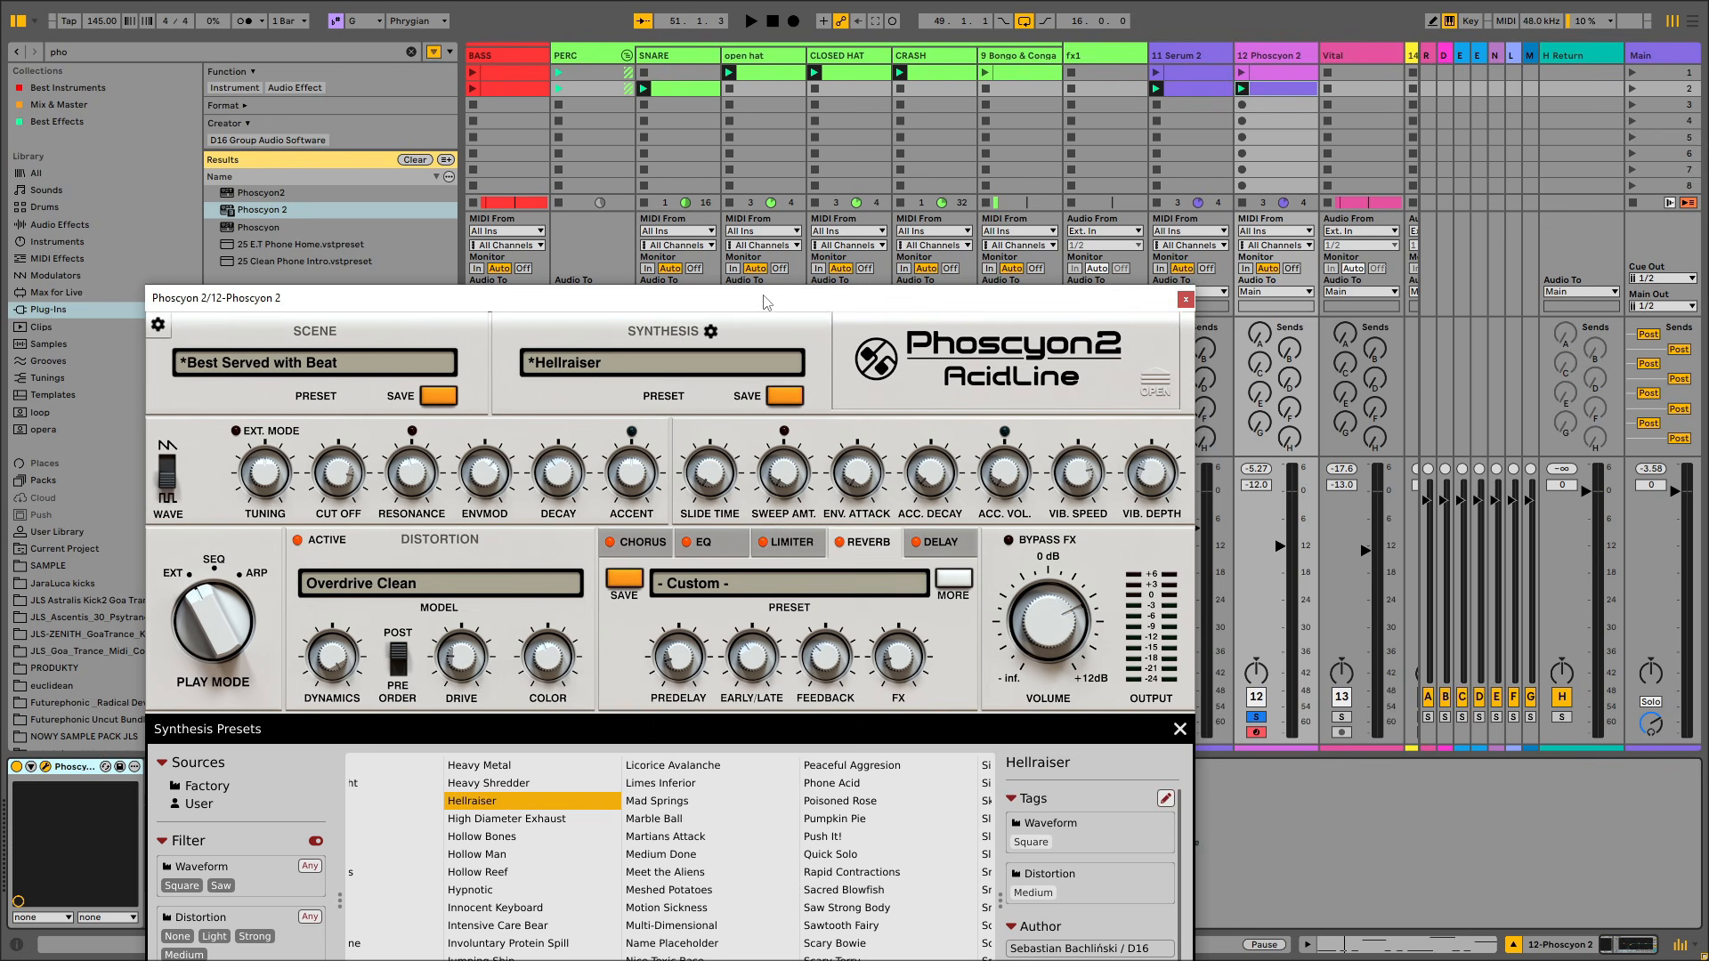
drag(765, 302, 1133, 254)
click(31, 766)
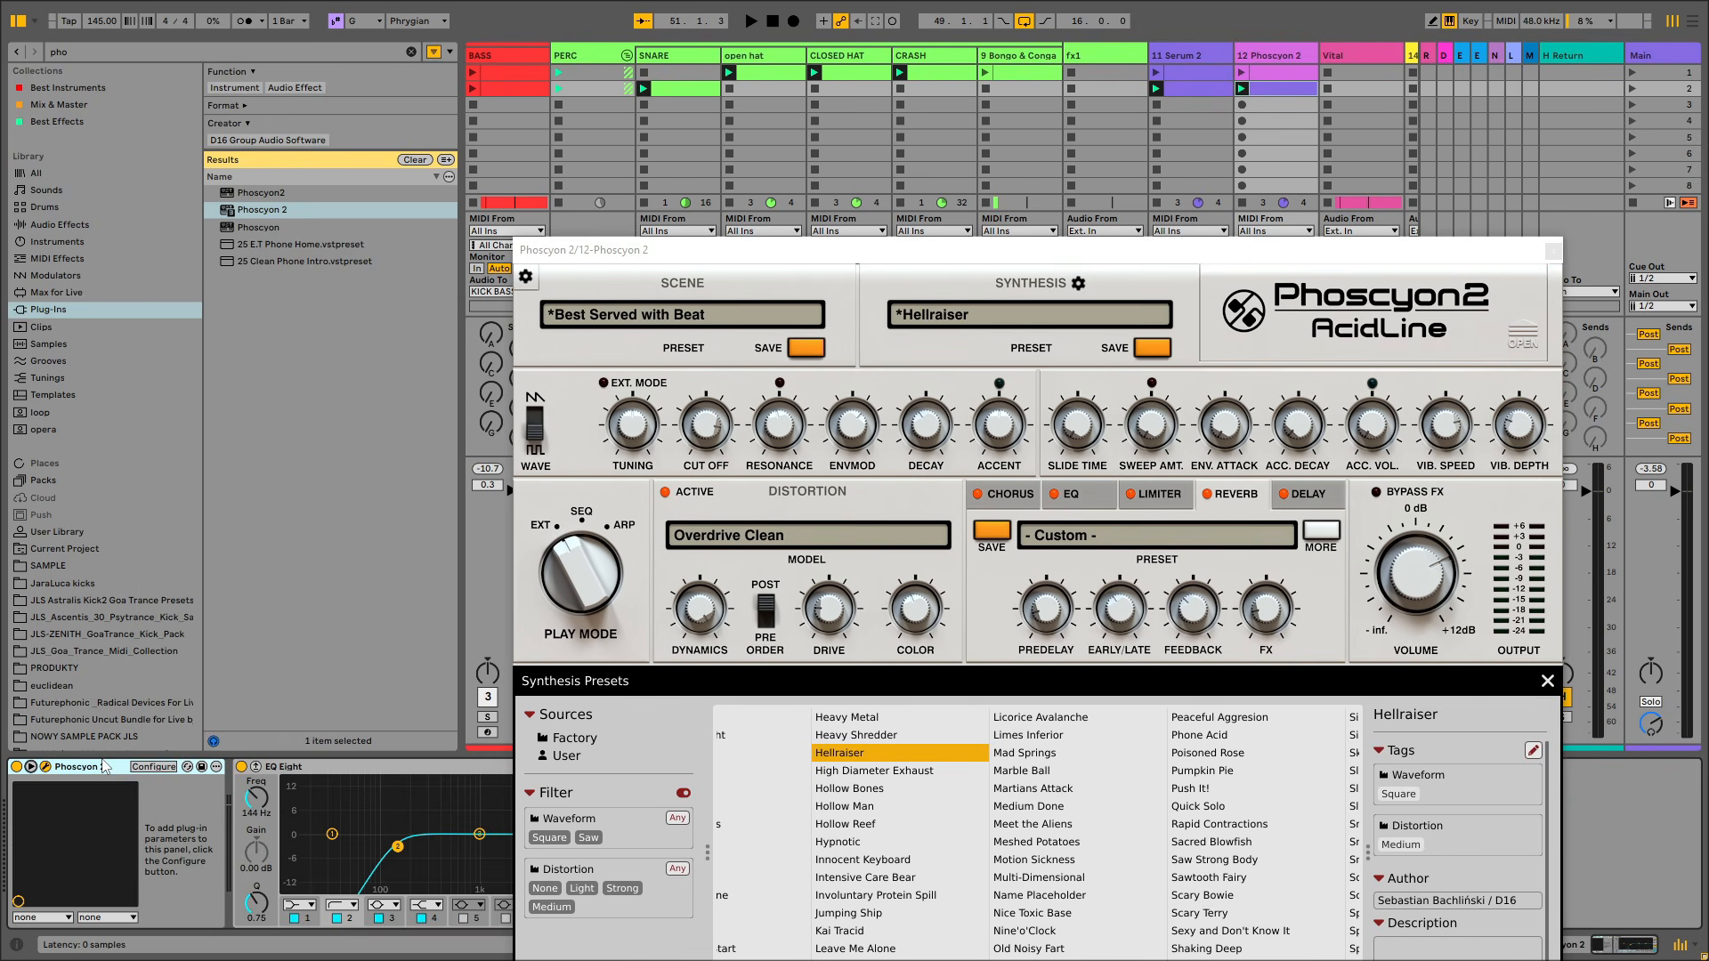
click(153, 767)
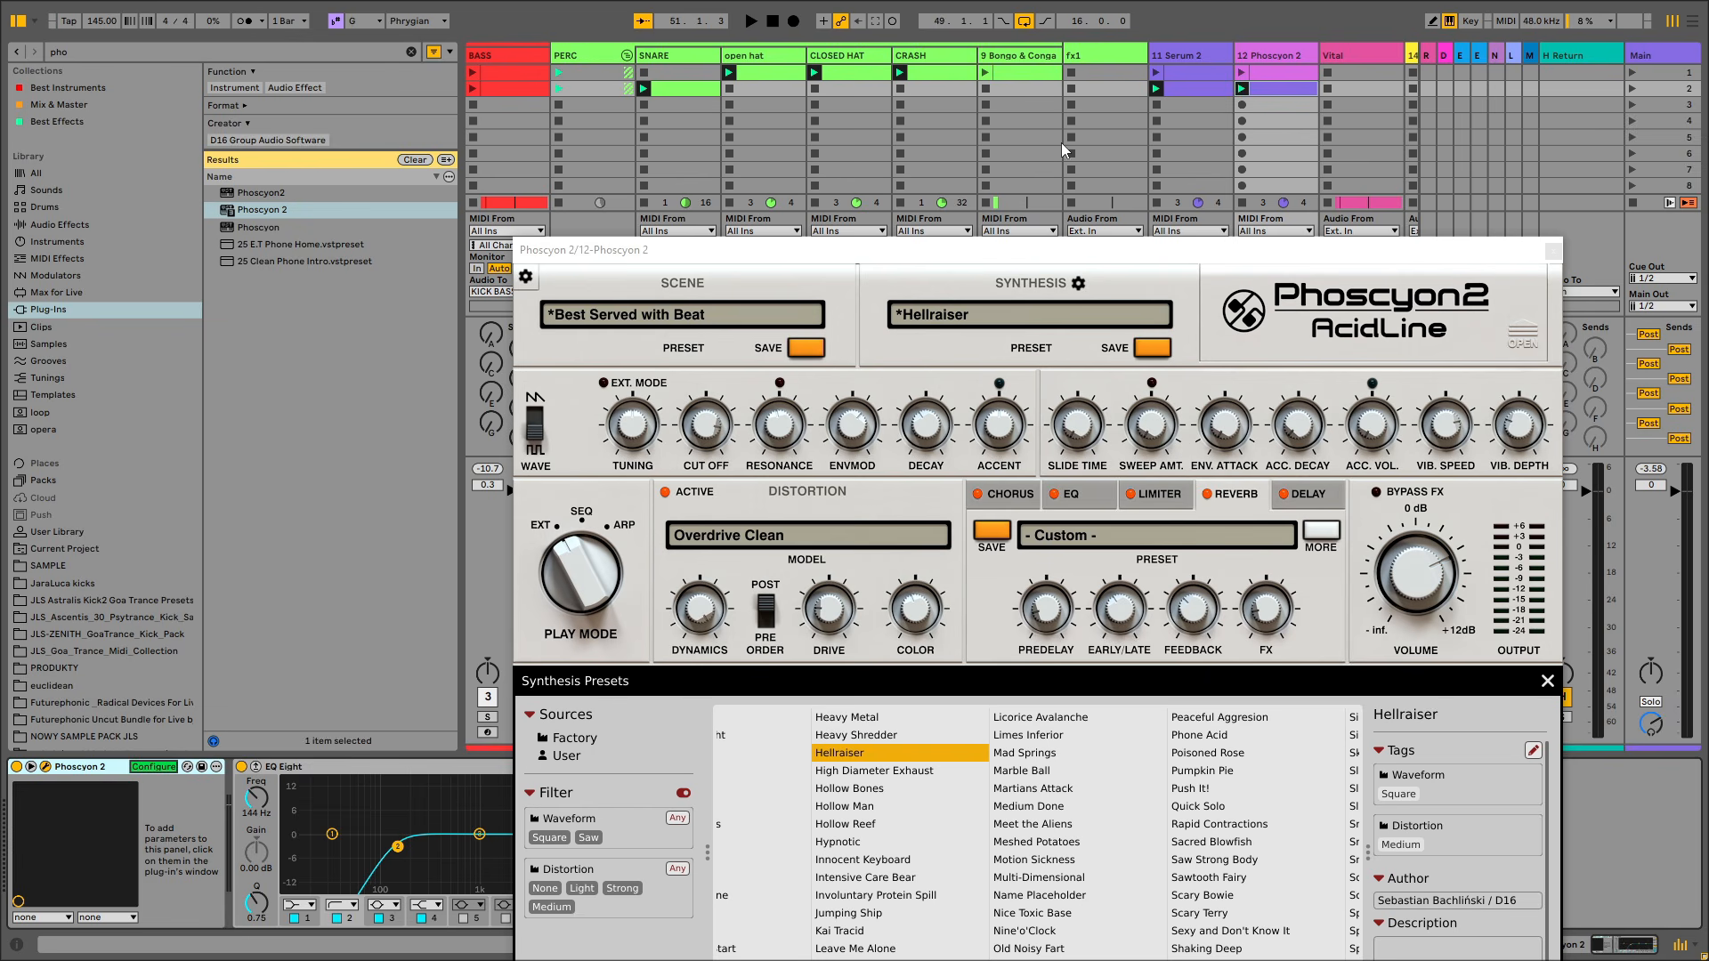
click(1505, 21)
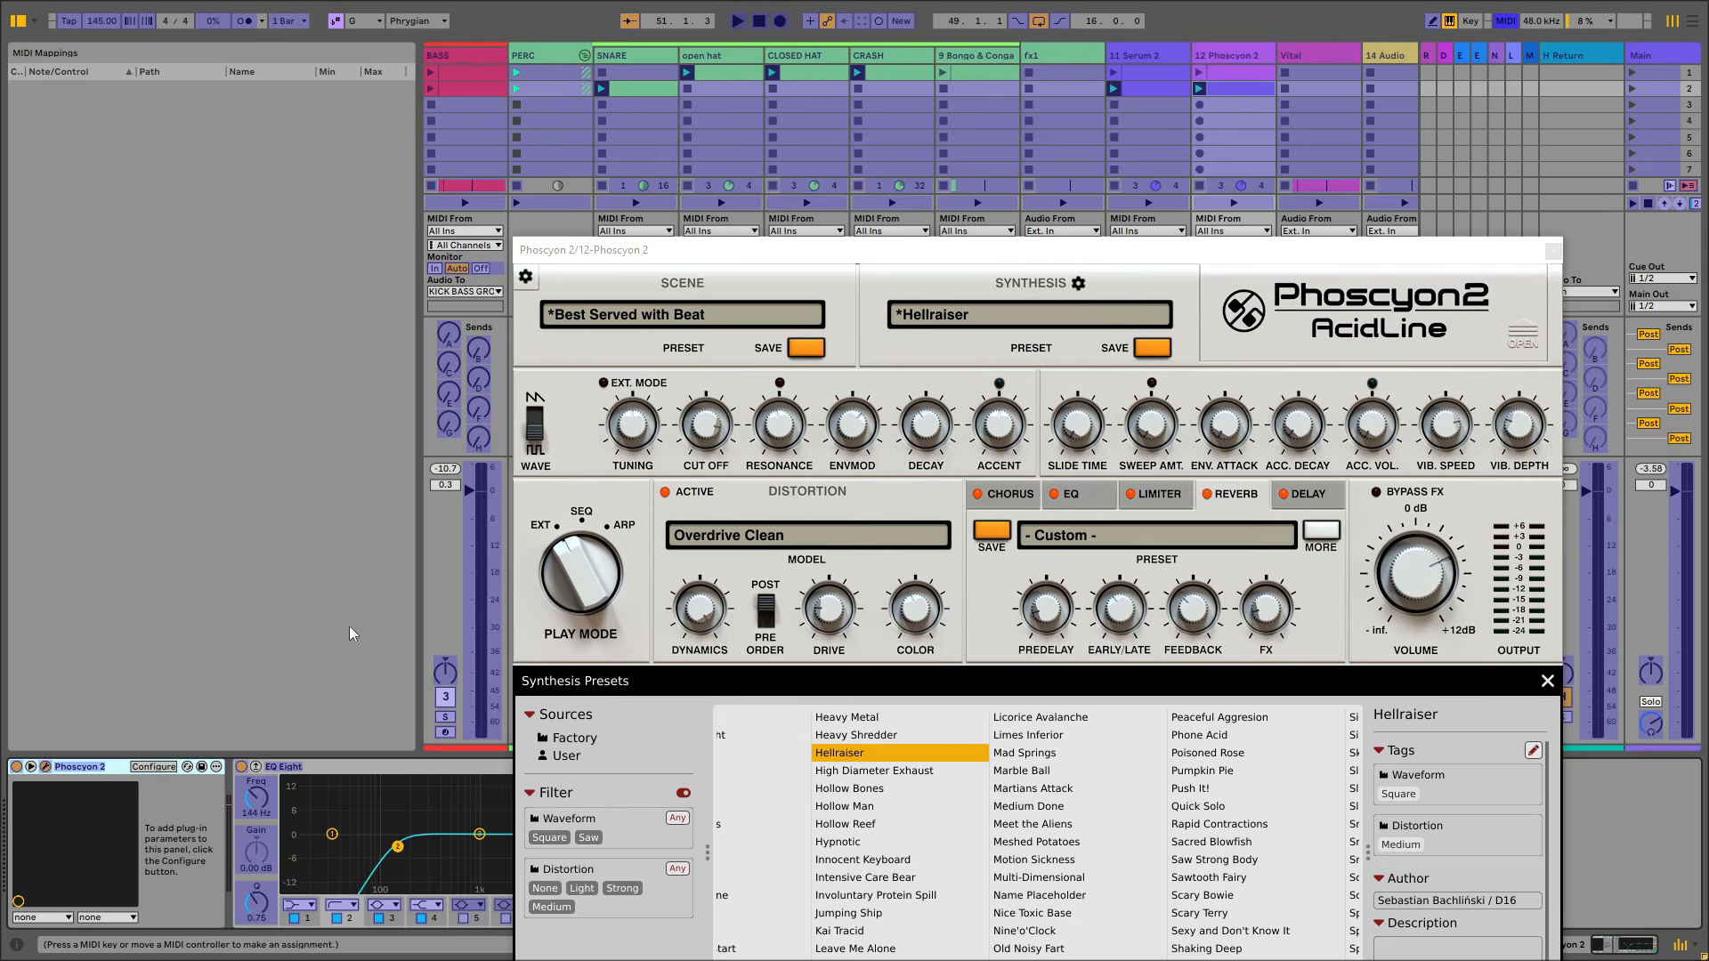
click(174, 767)
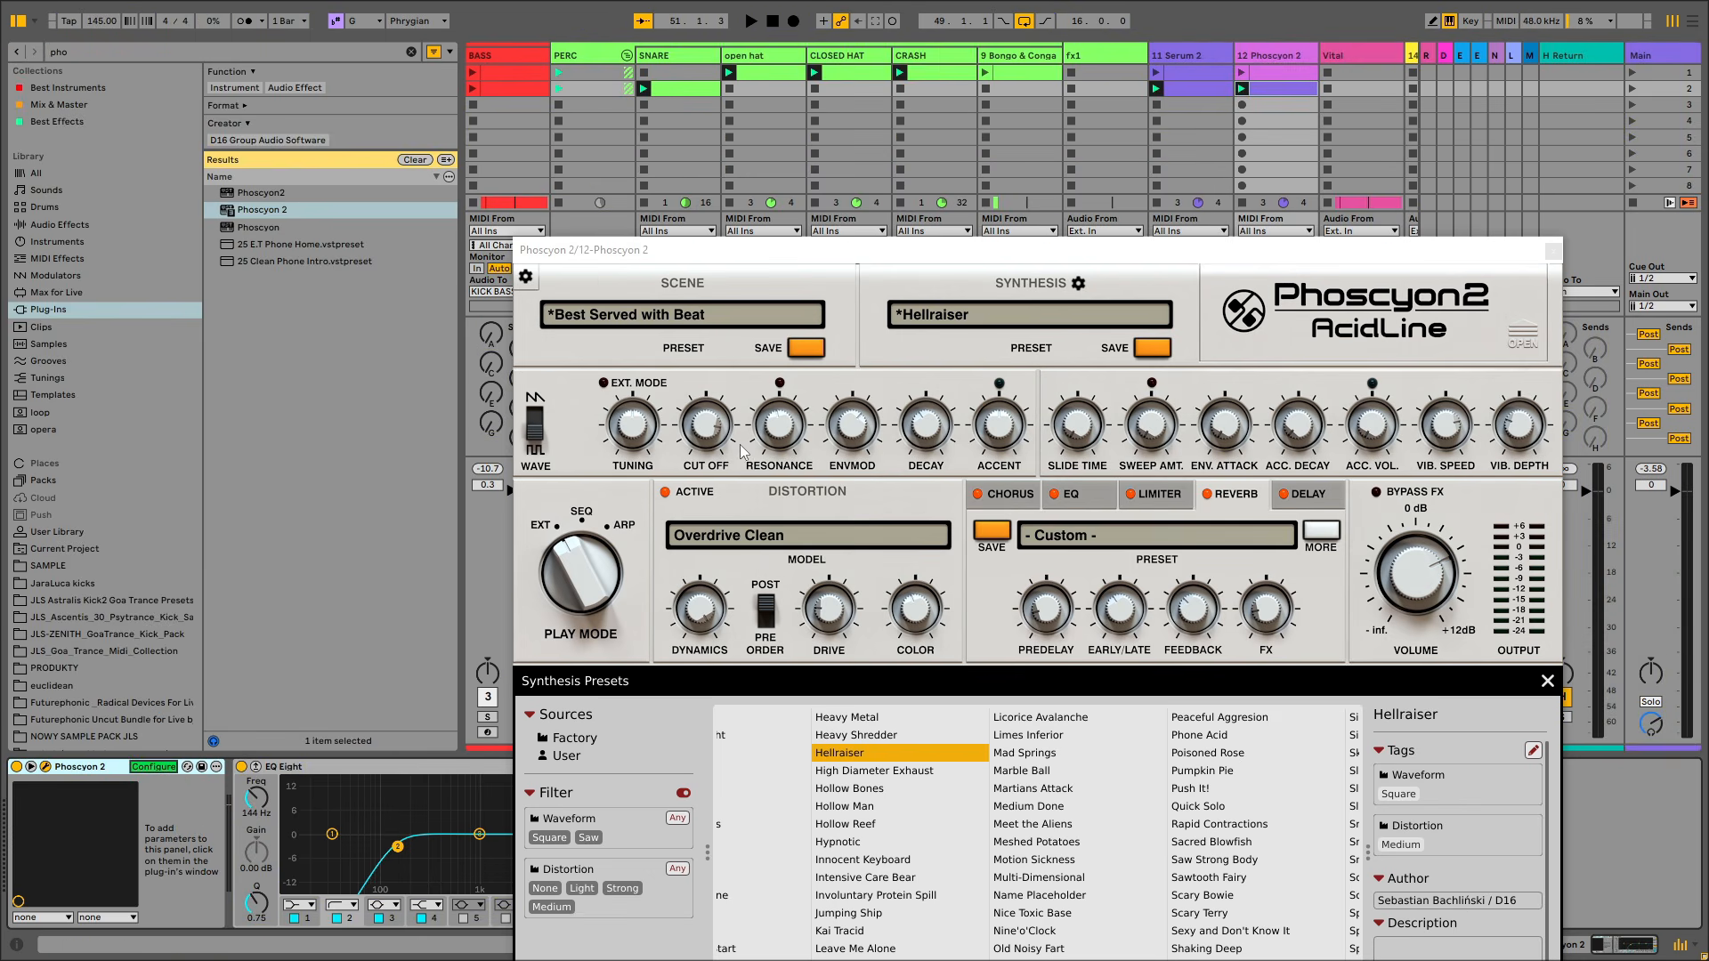
drag(741, 451, 707, 485)
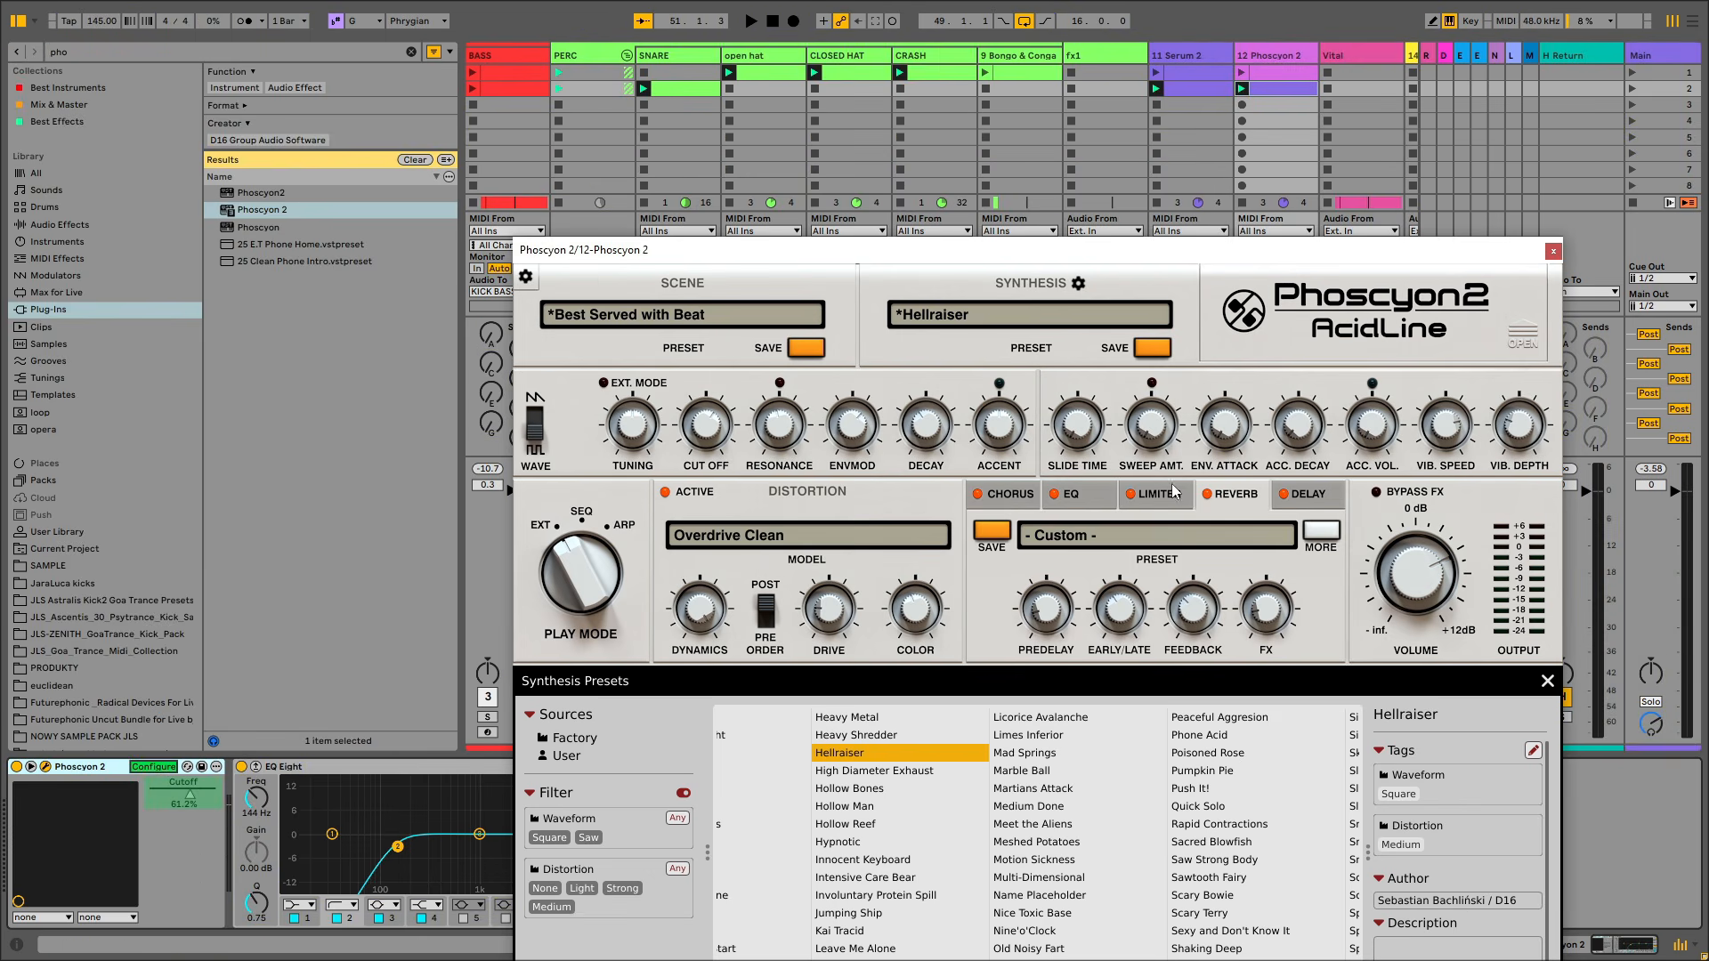
click(1232, 434)
click(1301, 403)
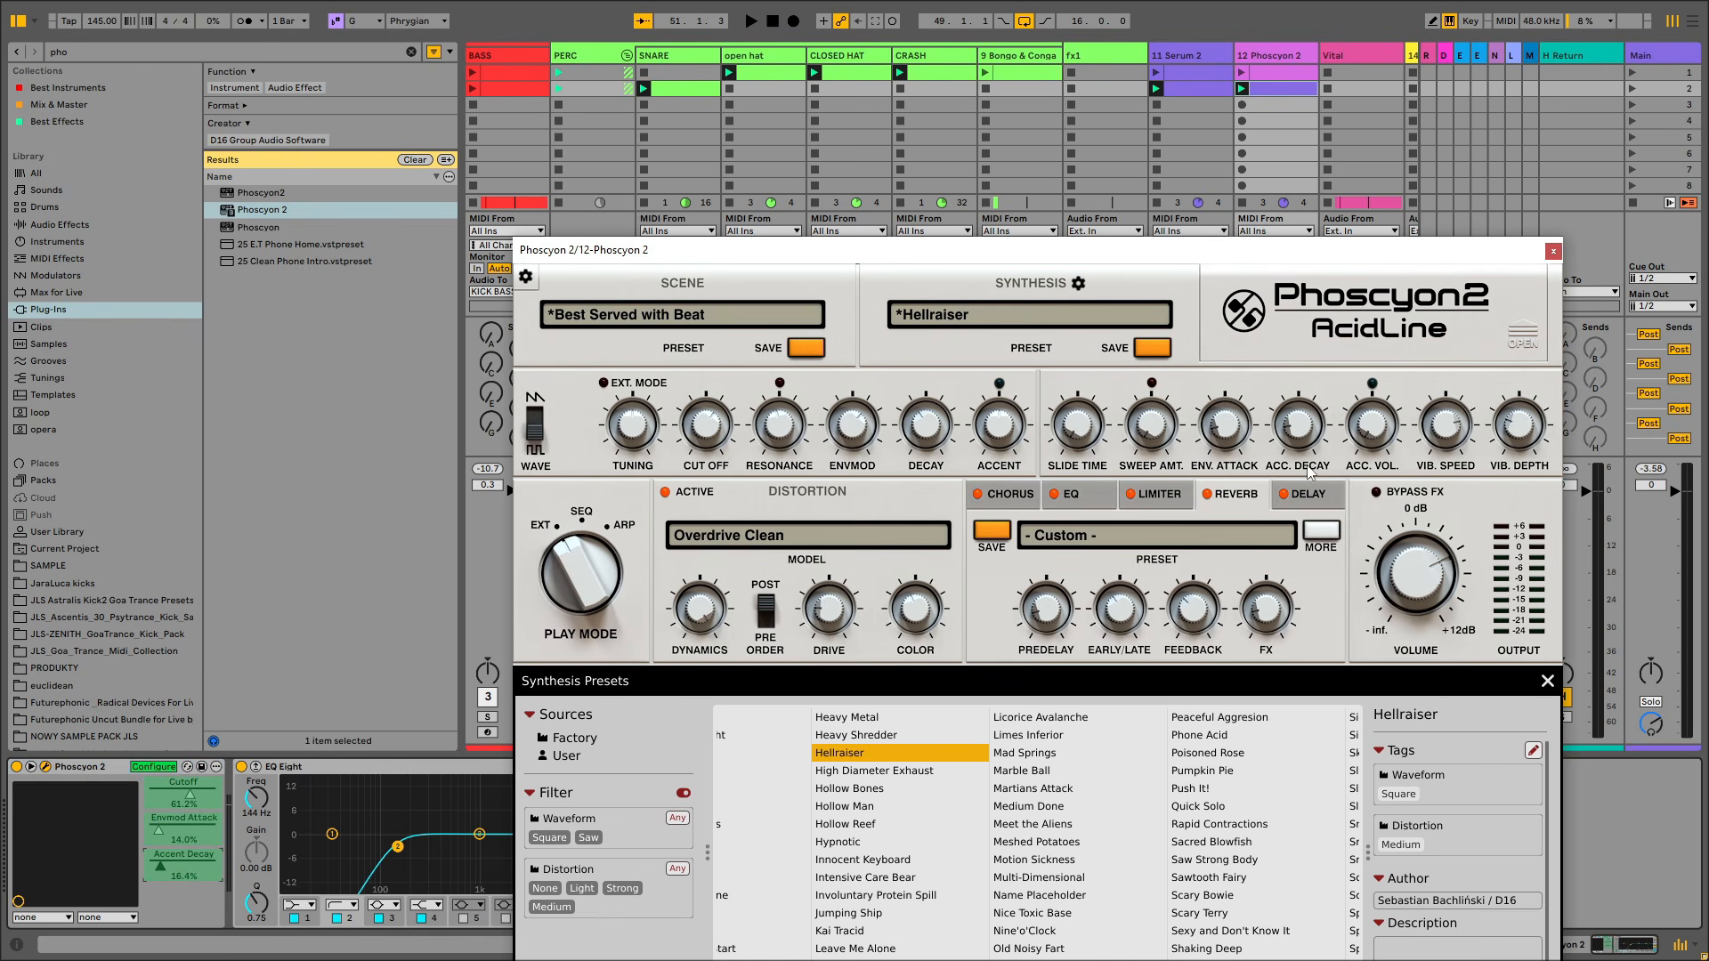
click(164, 770)
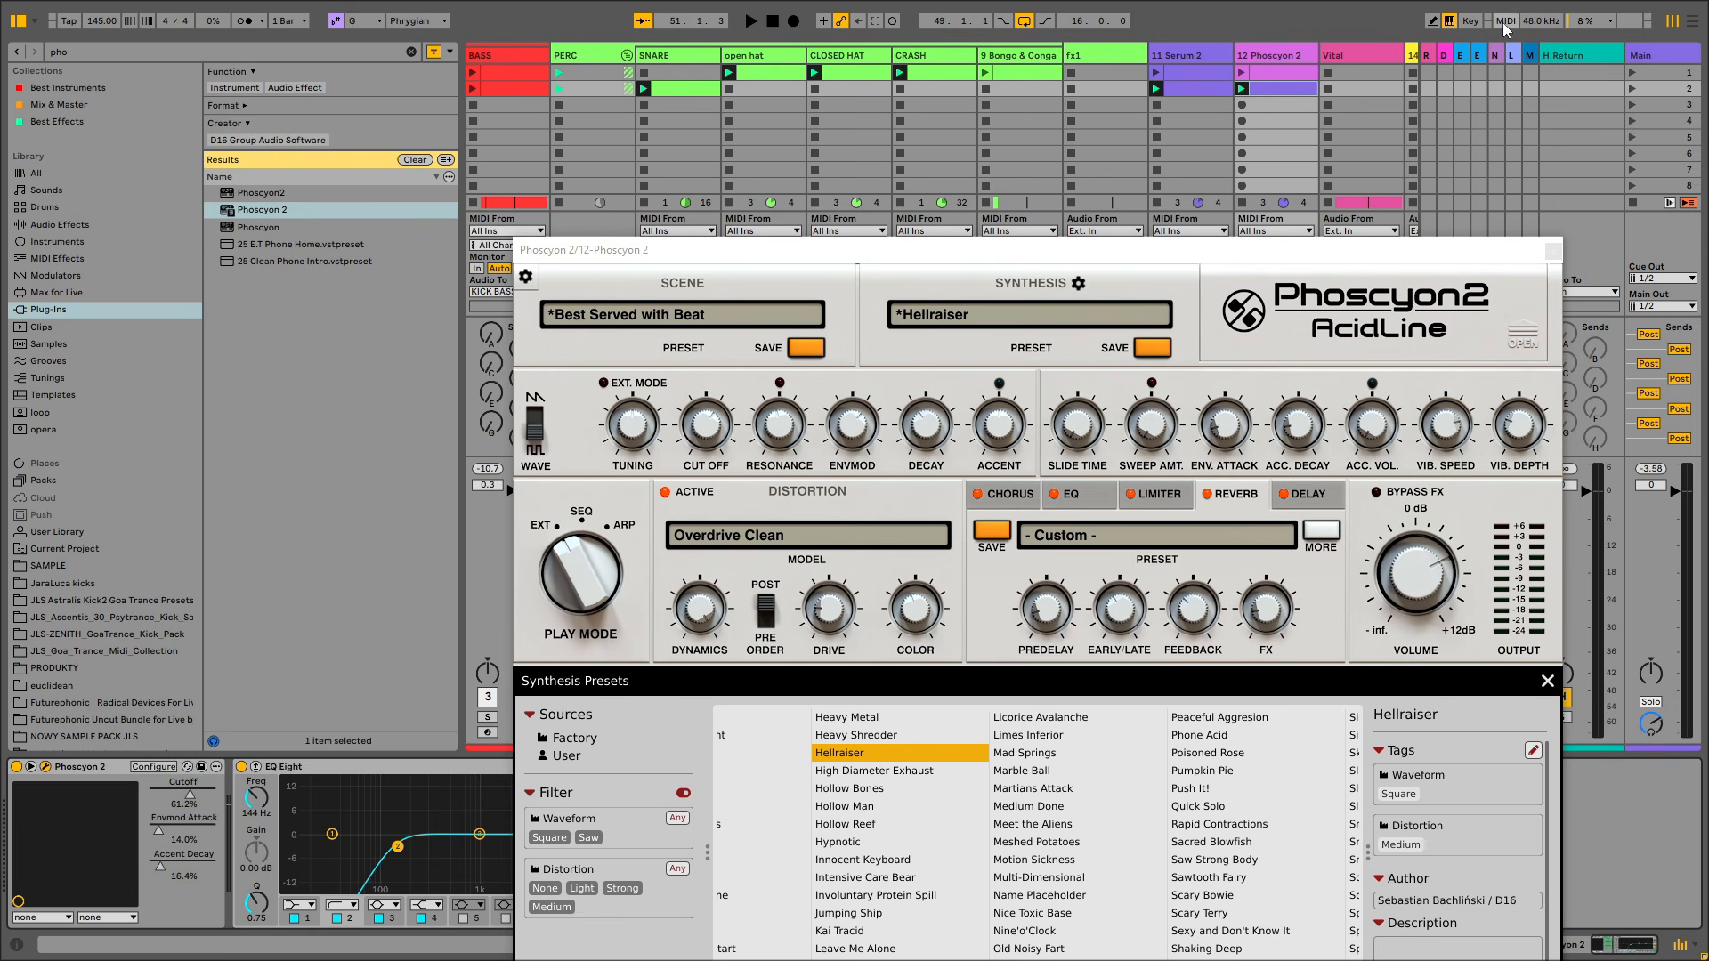
MIDI-map Cutoff to CC 21 and both Envmod Attack and Accent Decay to CC 23
click(1504, 22)
click(184, 793)
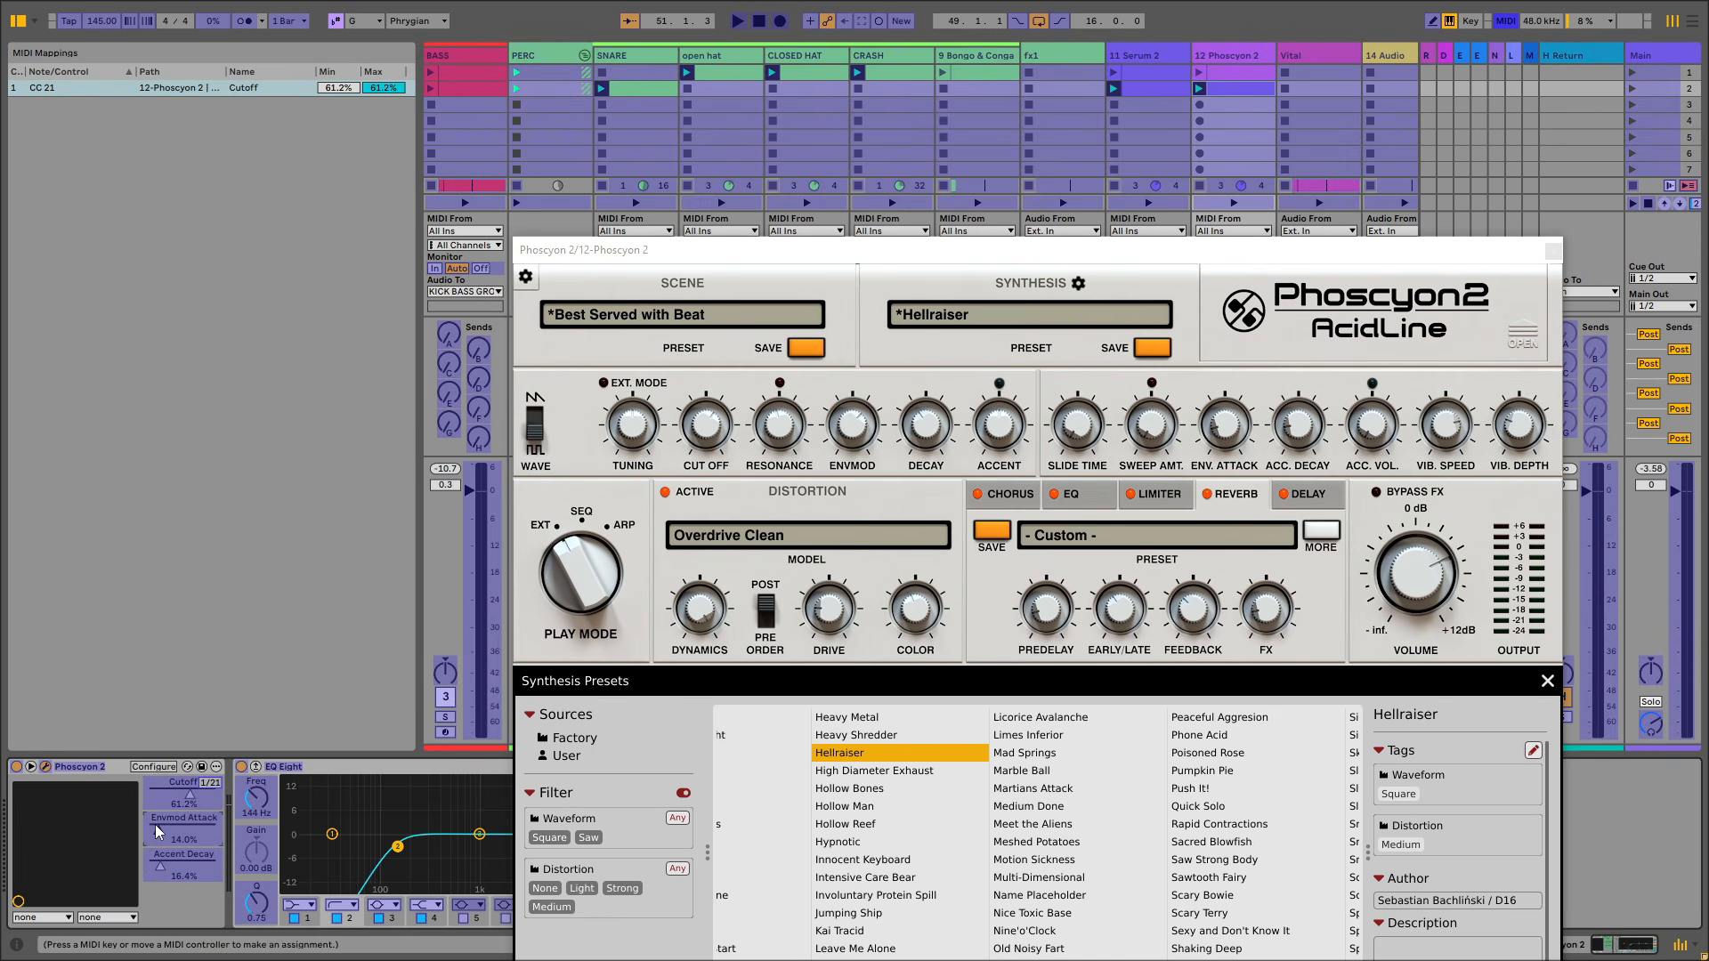
click(158, 867)
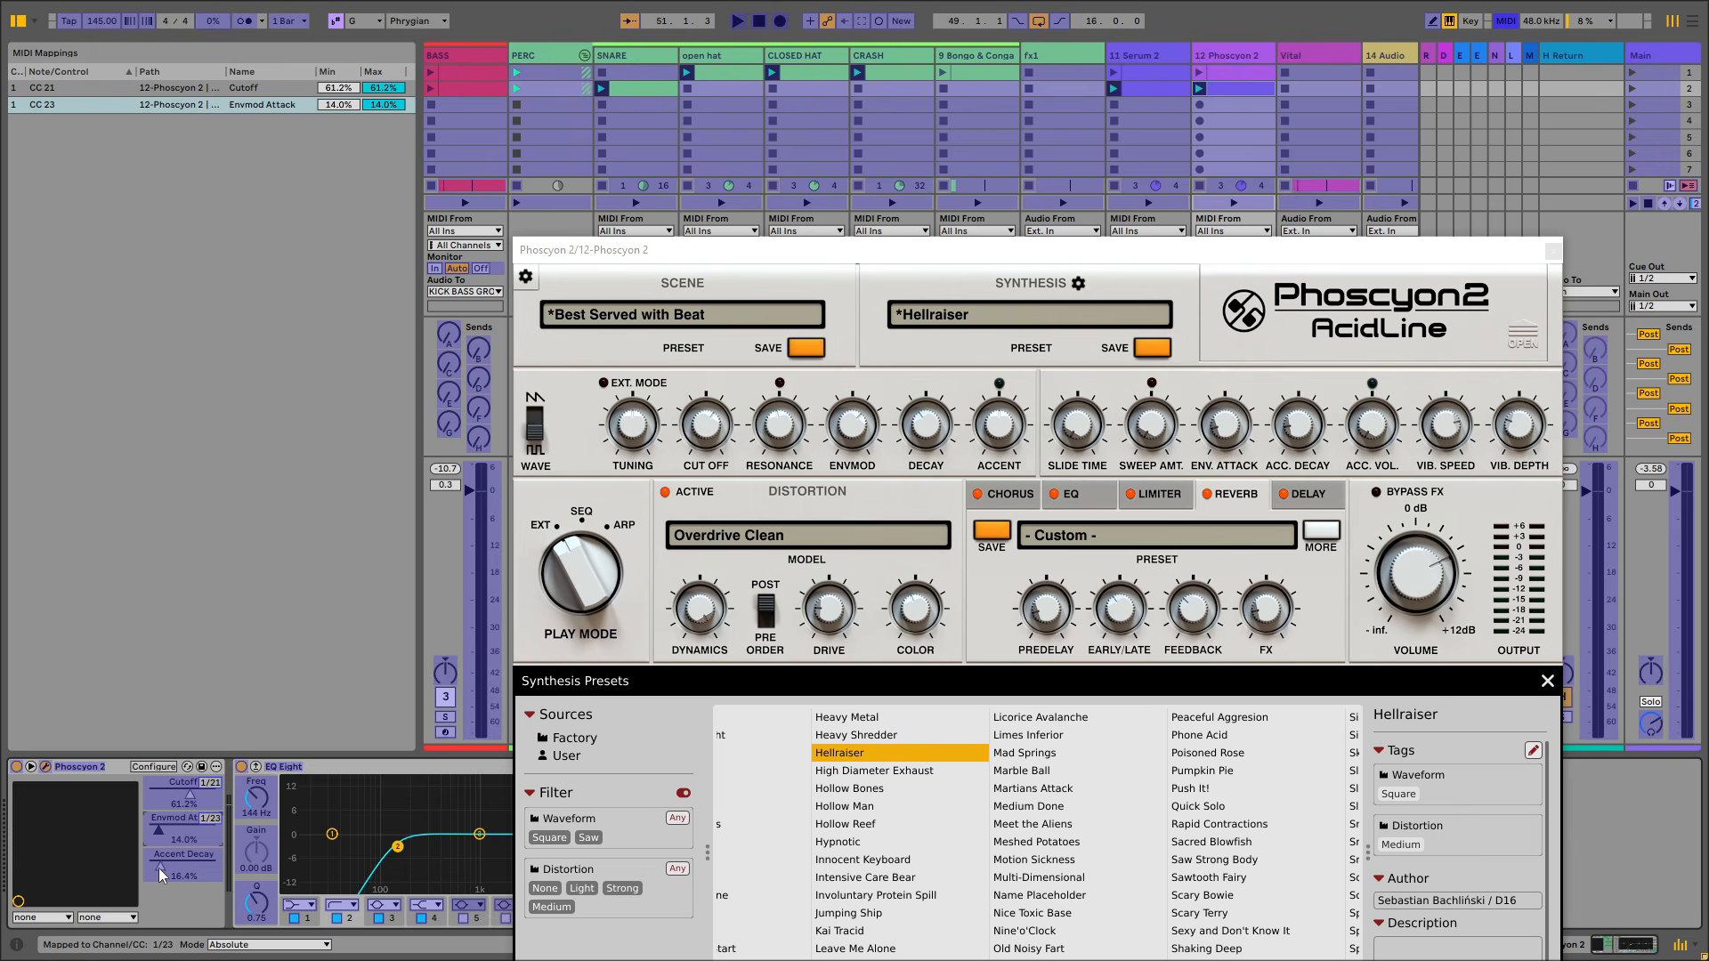
click(1502, 23)
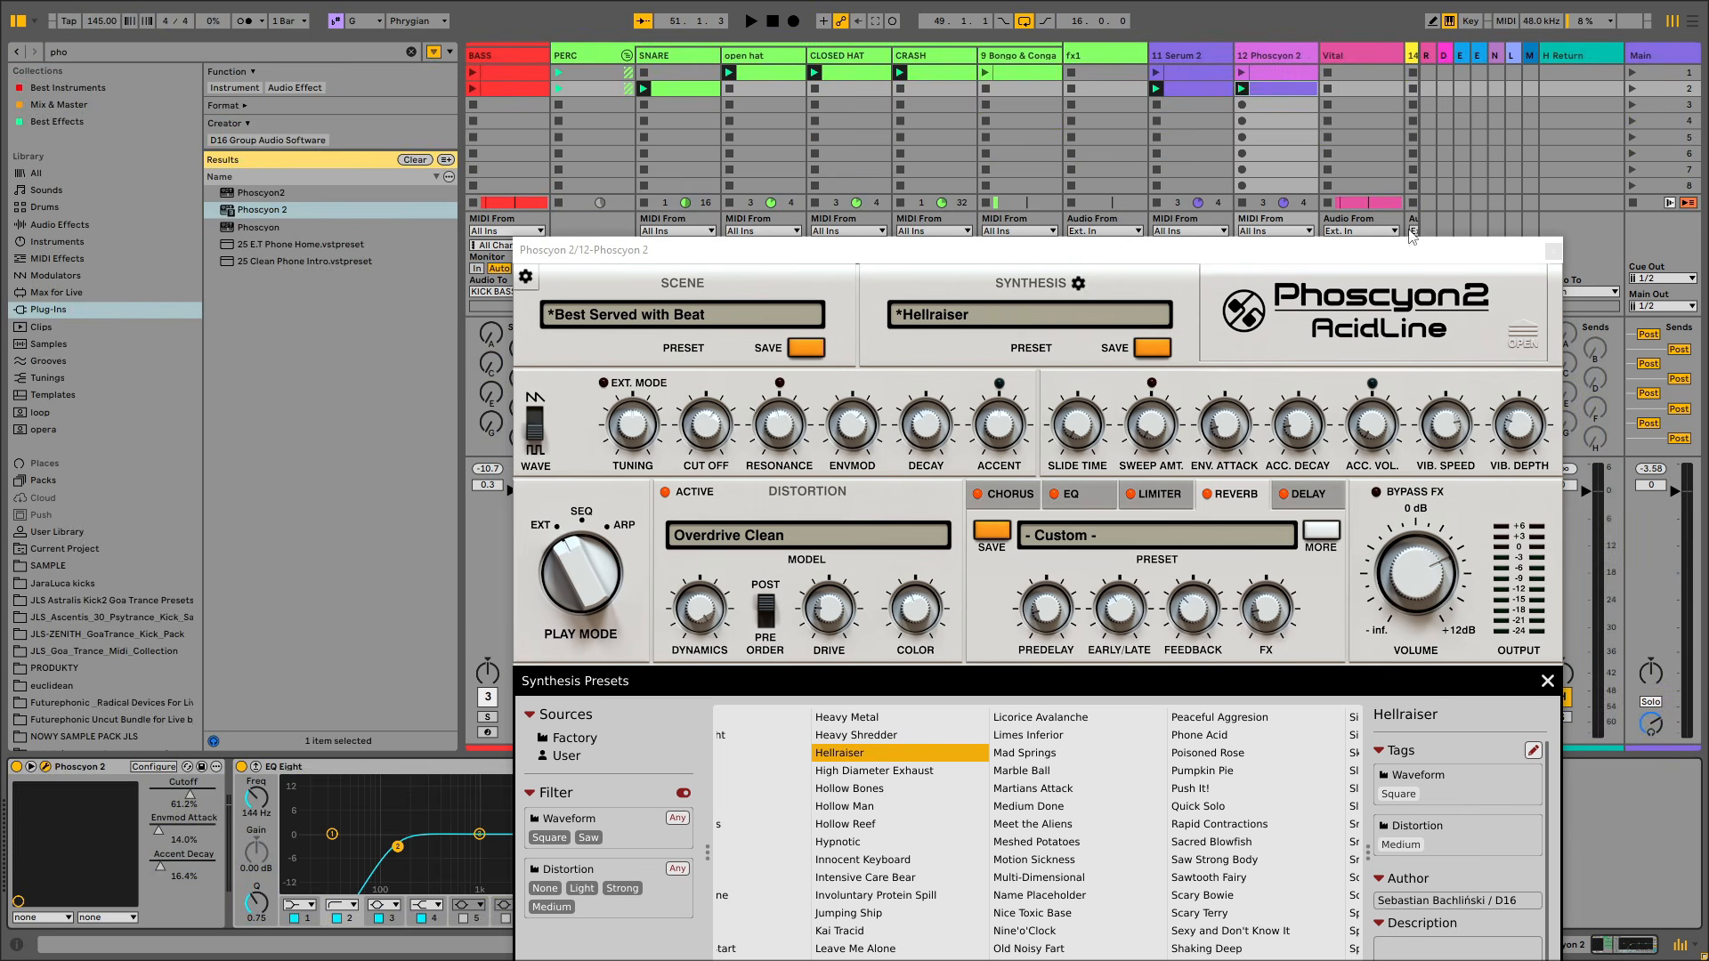
Close the plug-in interface, start playback and raise the Phoscyon 2 track volume to -5.0 dB
click(1553, 253)
key(space)
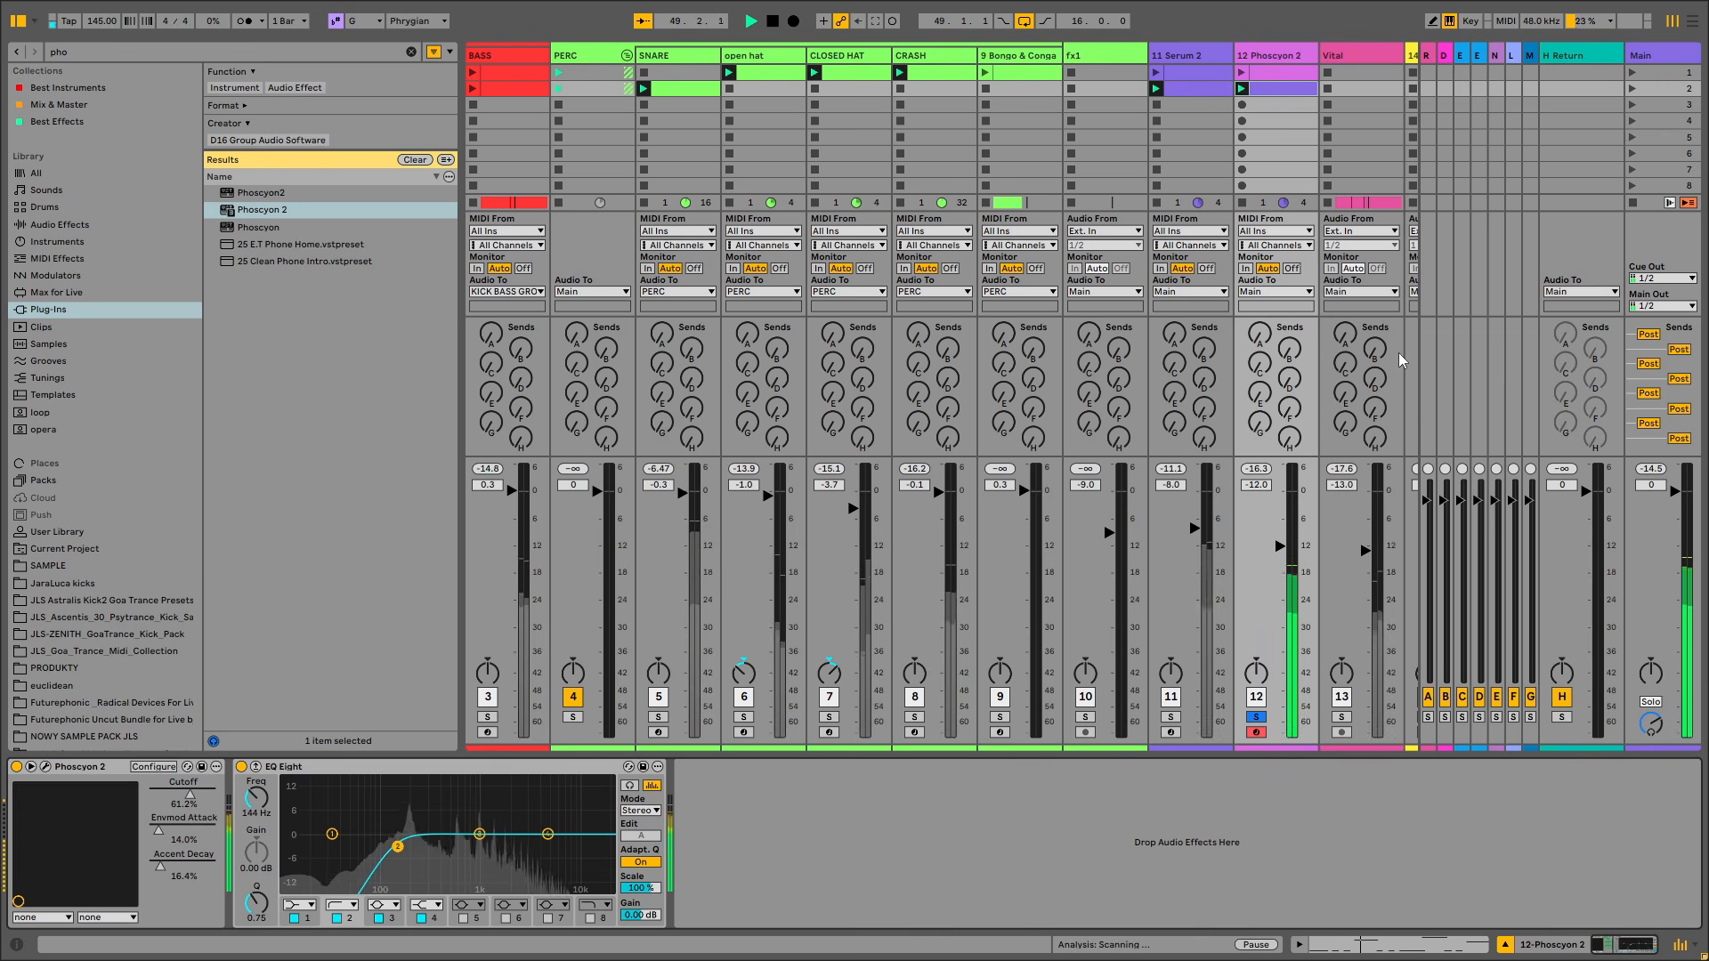
drag(1280, 545, 1280, 513)
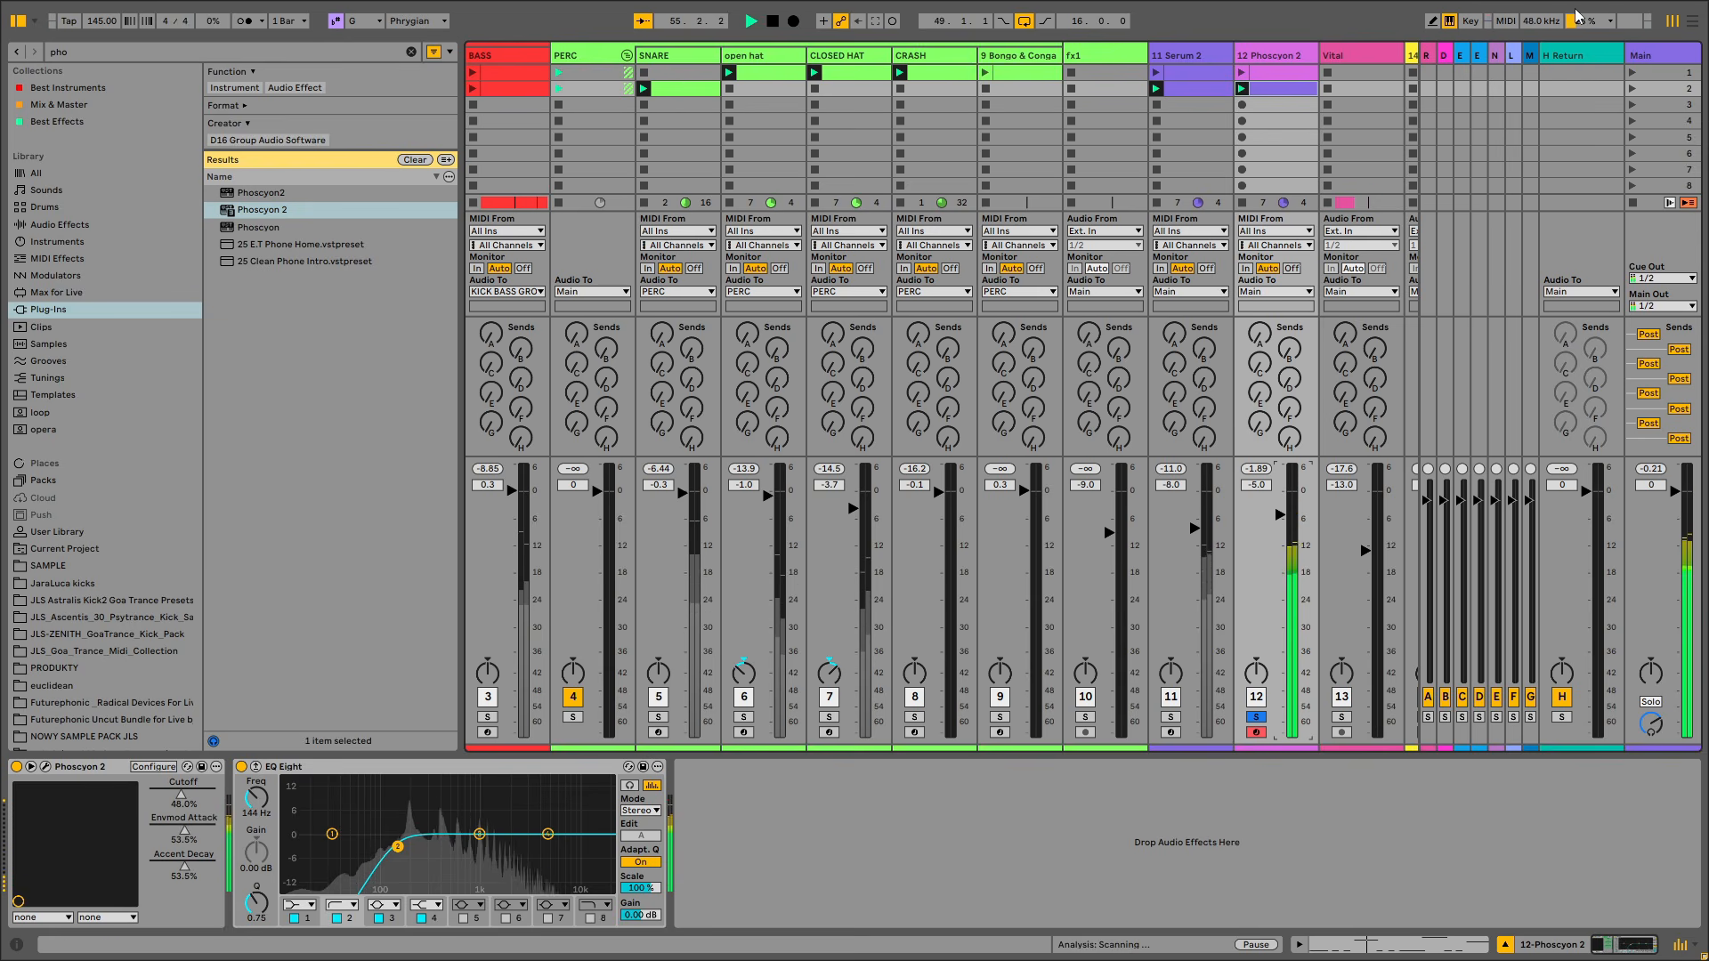
Reassign the MIDI mapping of the Envmod Attack parameter during playback
click(1504, 21)
click(185, 826)
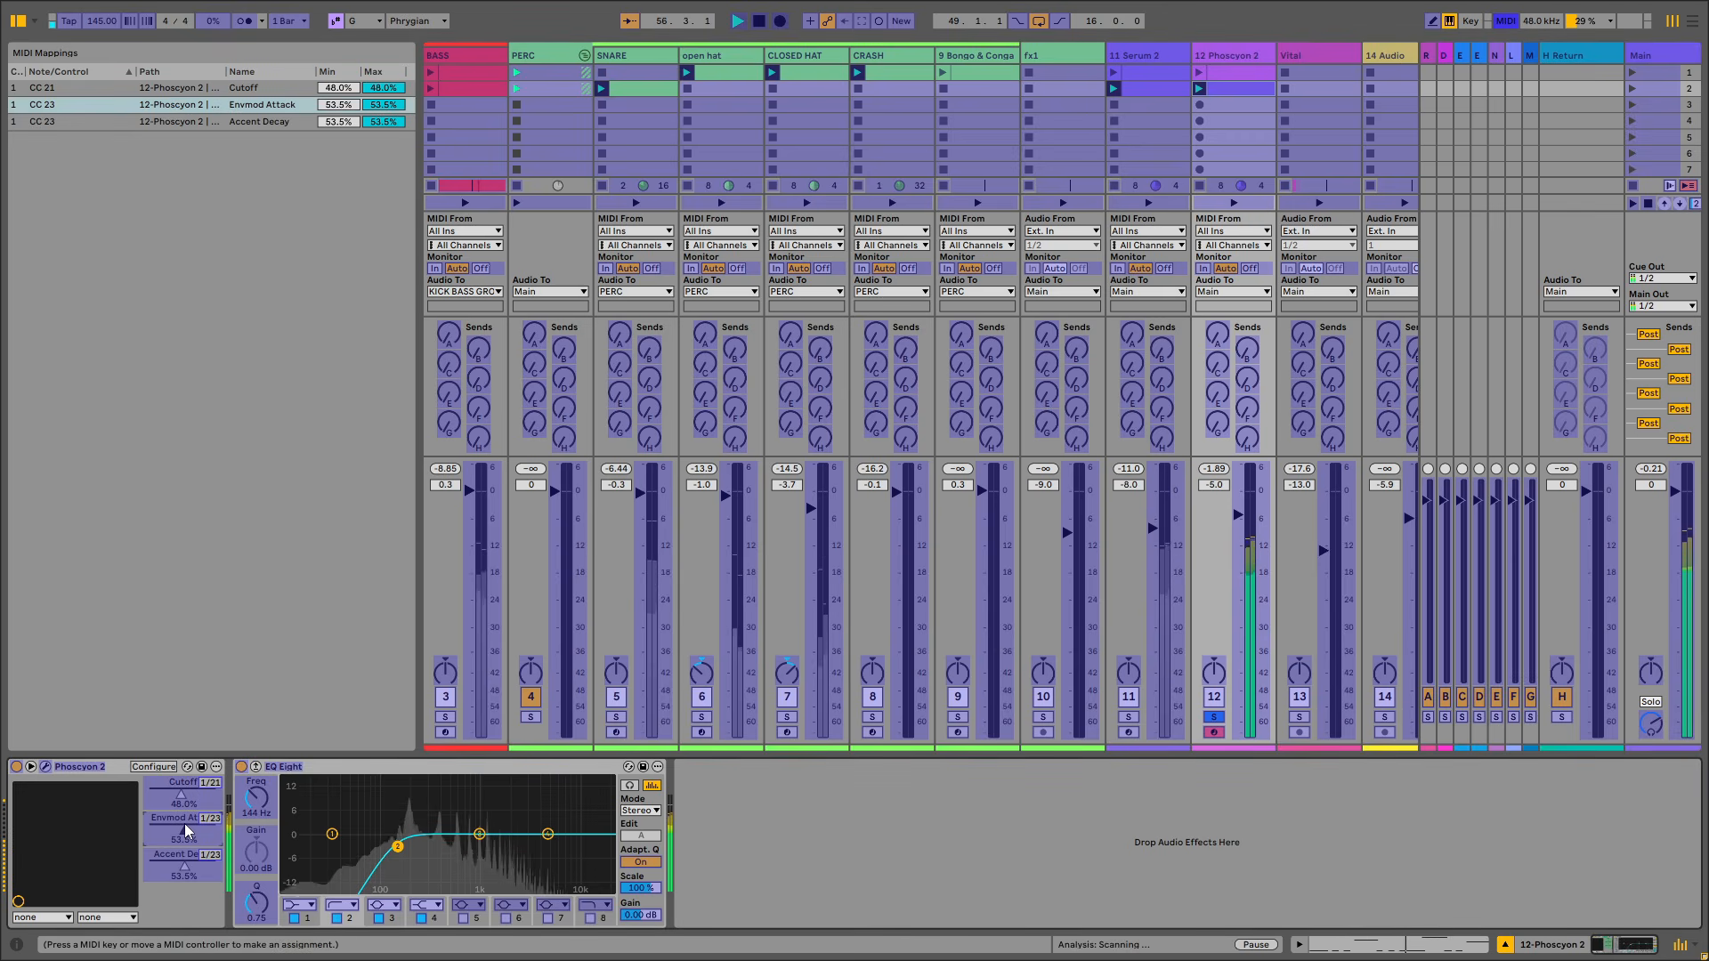
click(1504, 20)
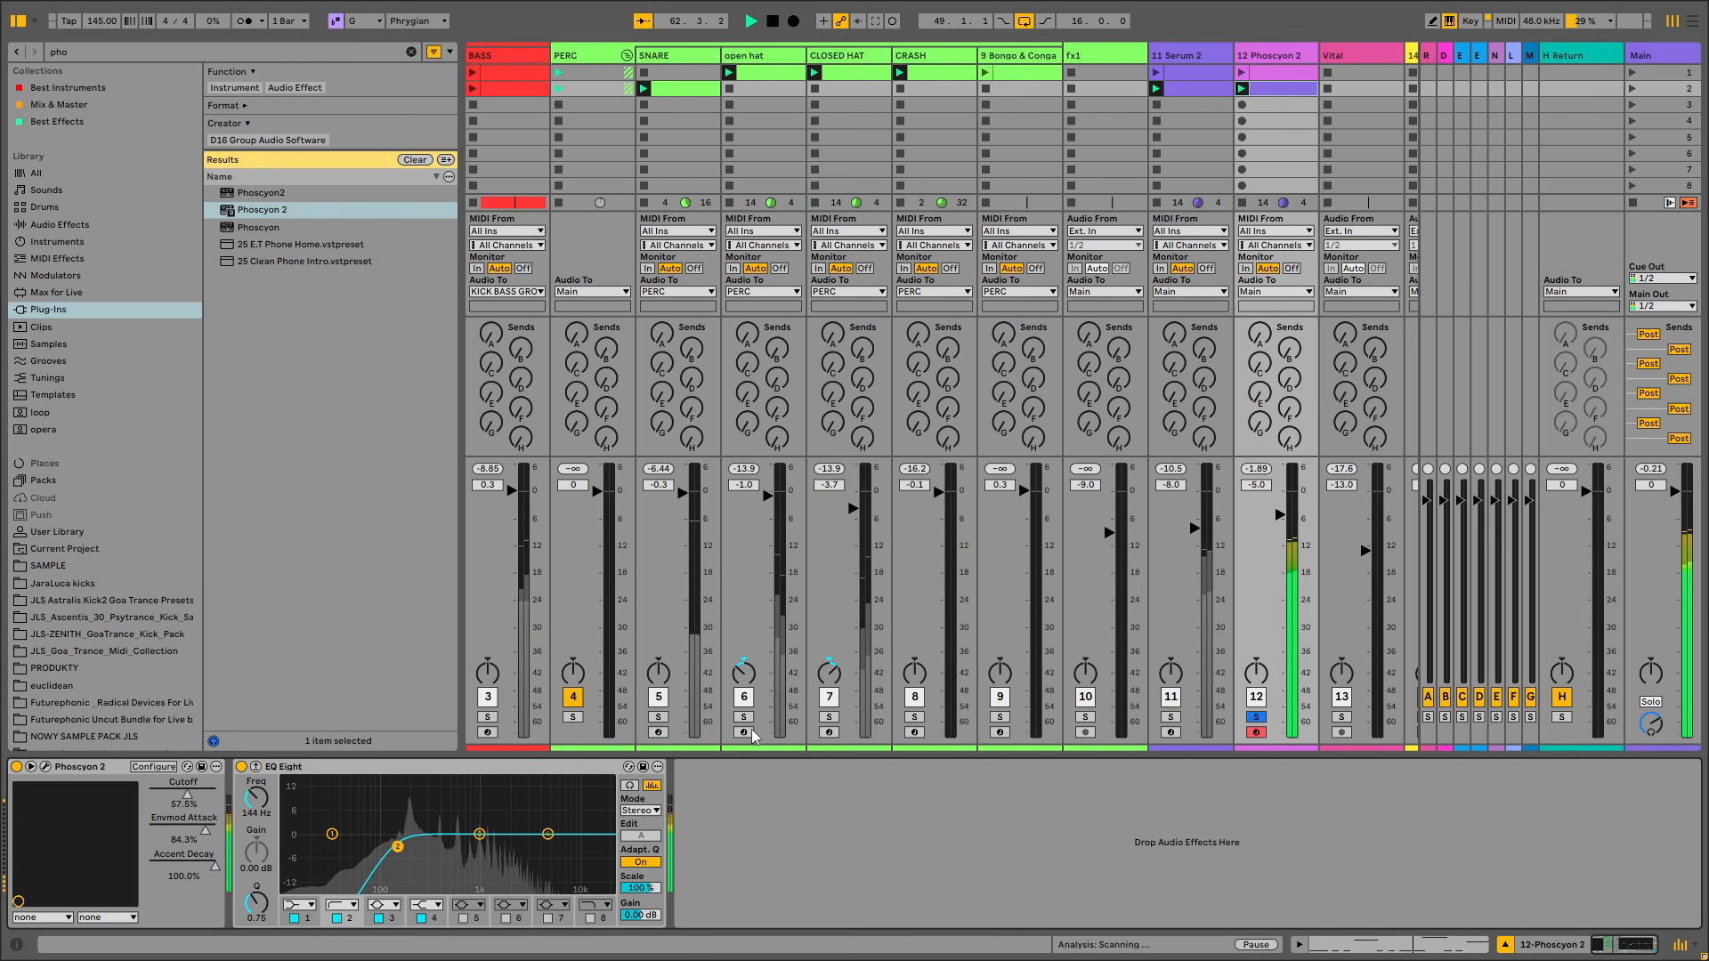
Load the High Diameter Exhaust synthesis preset in Phoscyon 2 and close its interface
click(45, 766)
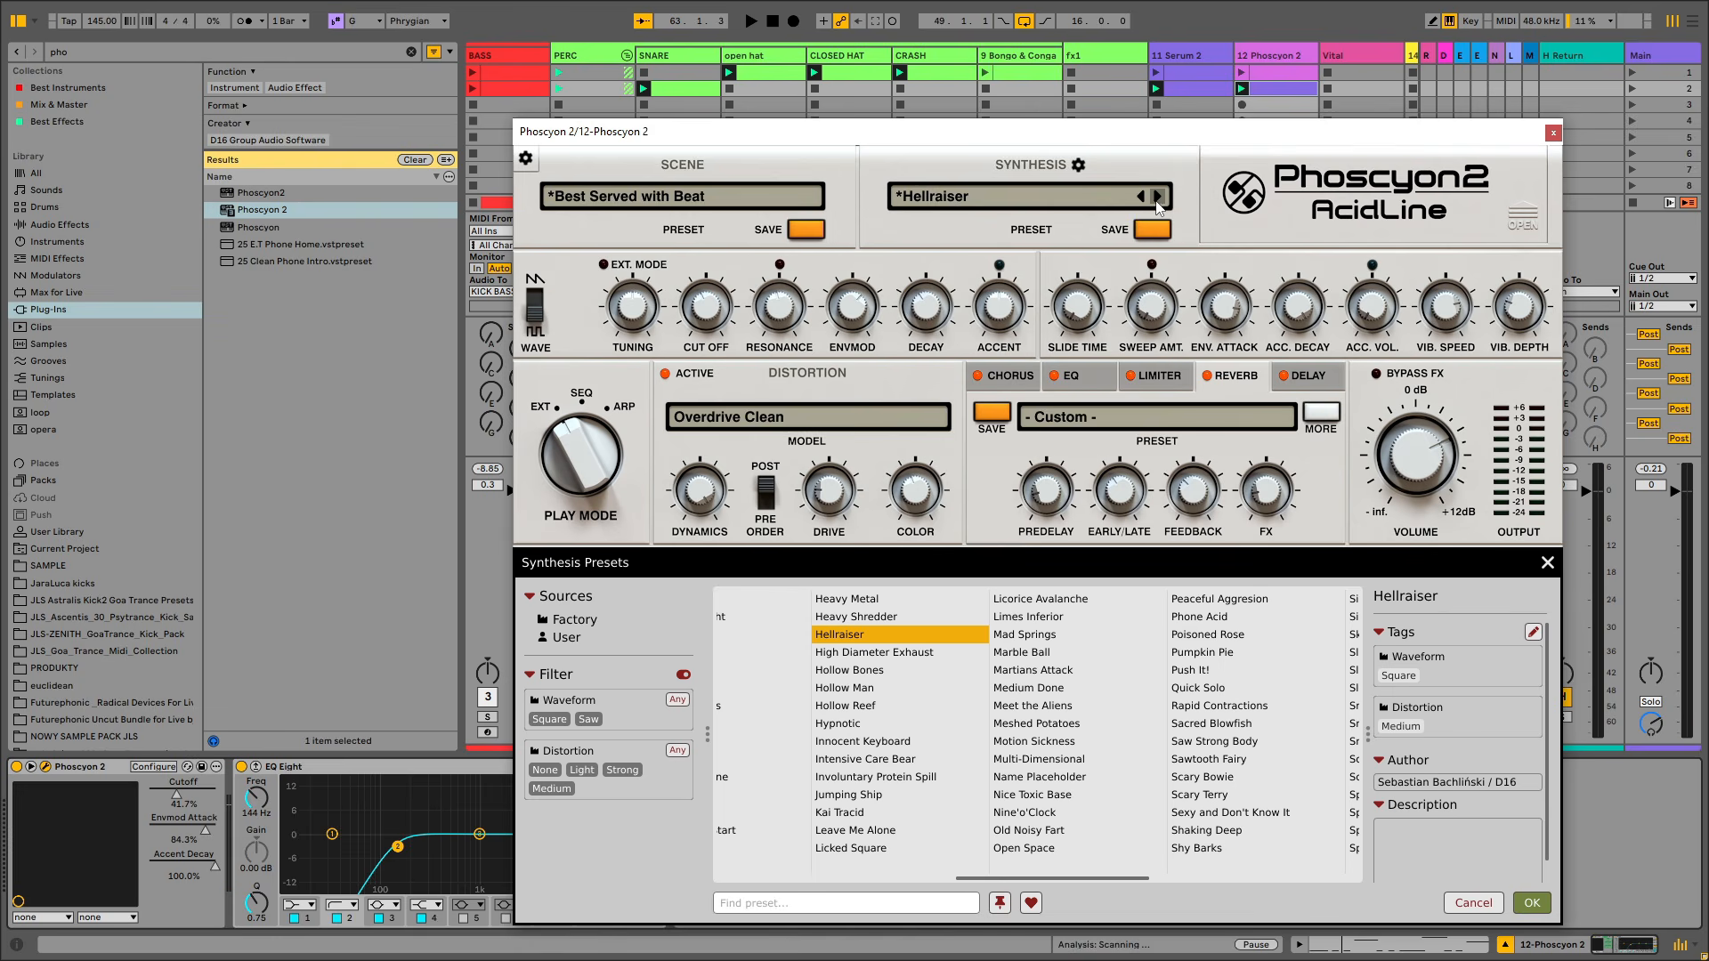
click(1158, 197)
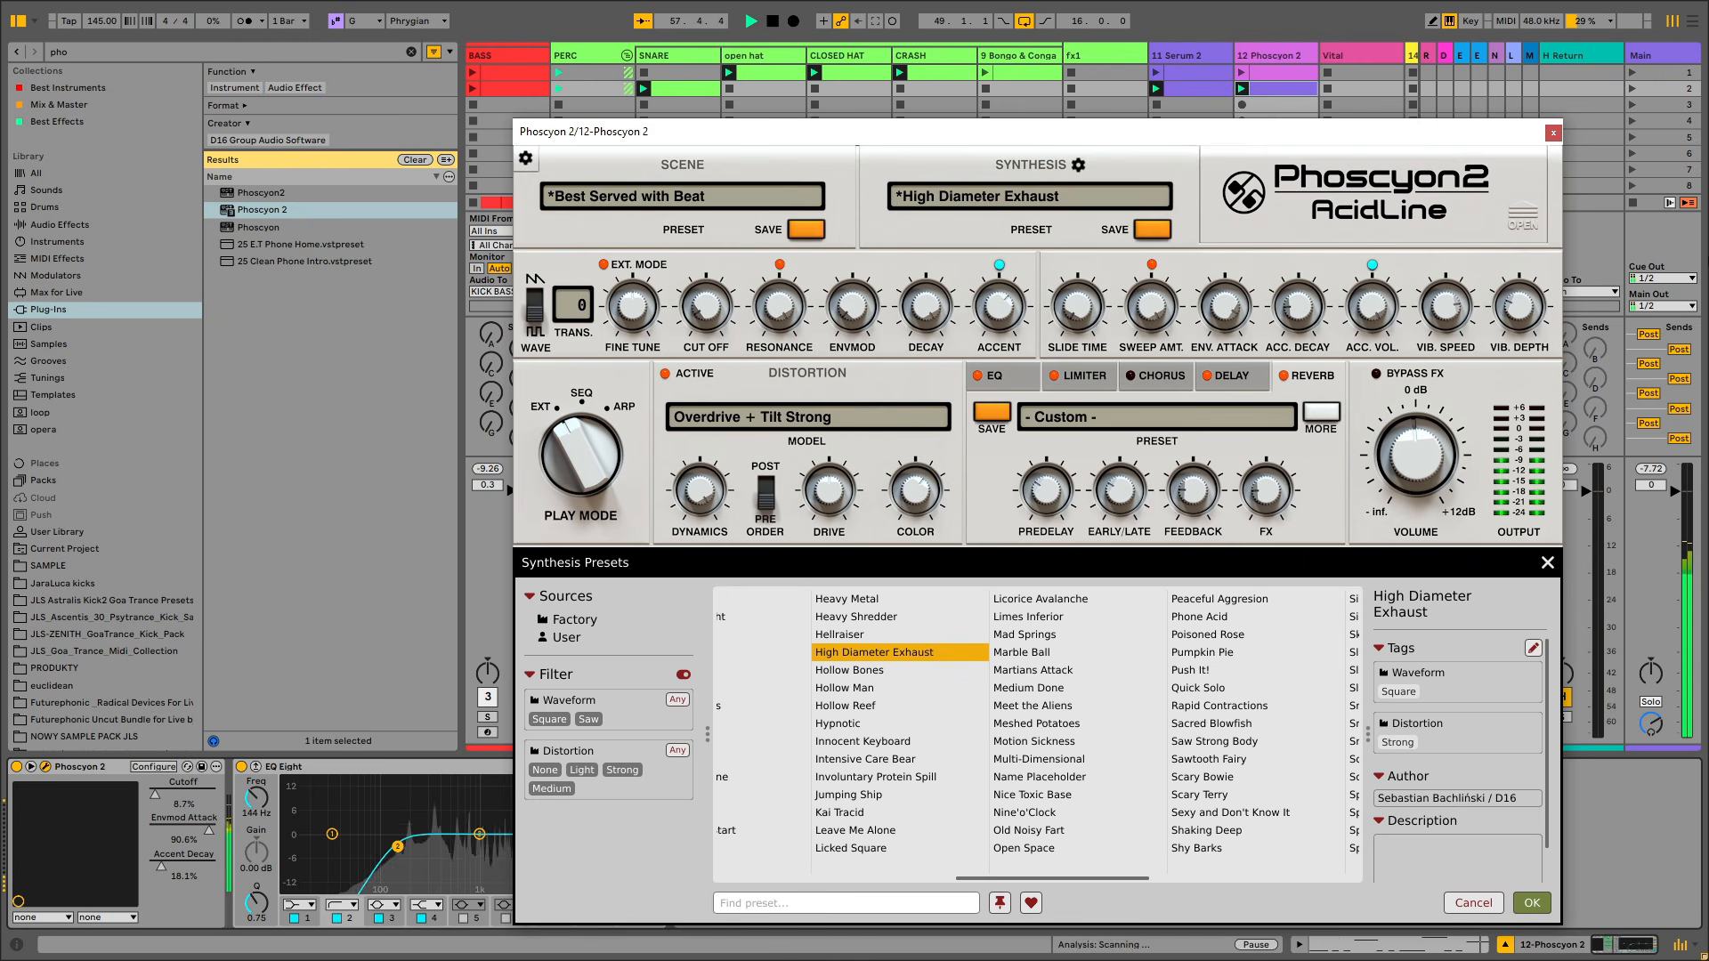
click(1552, 132)
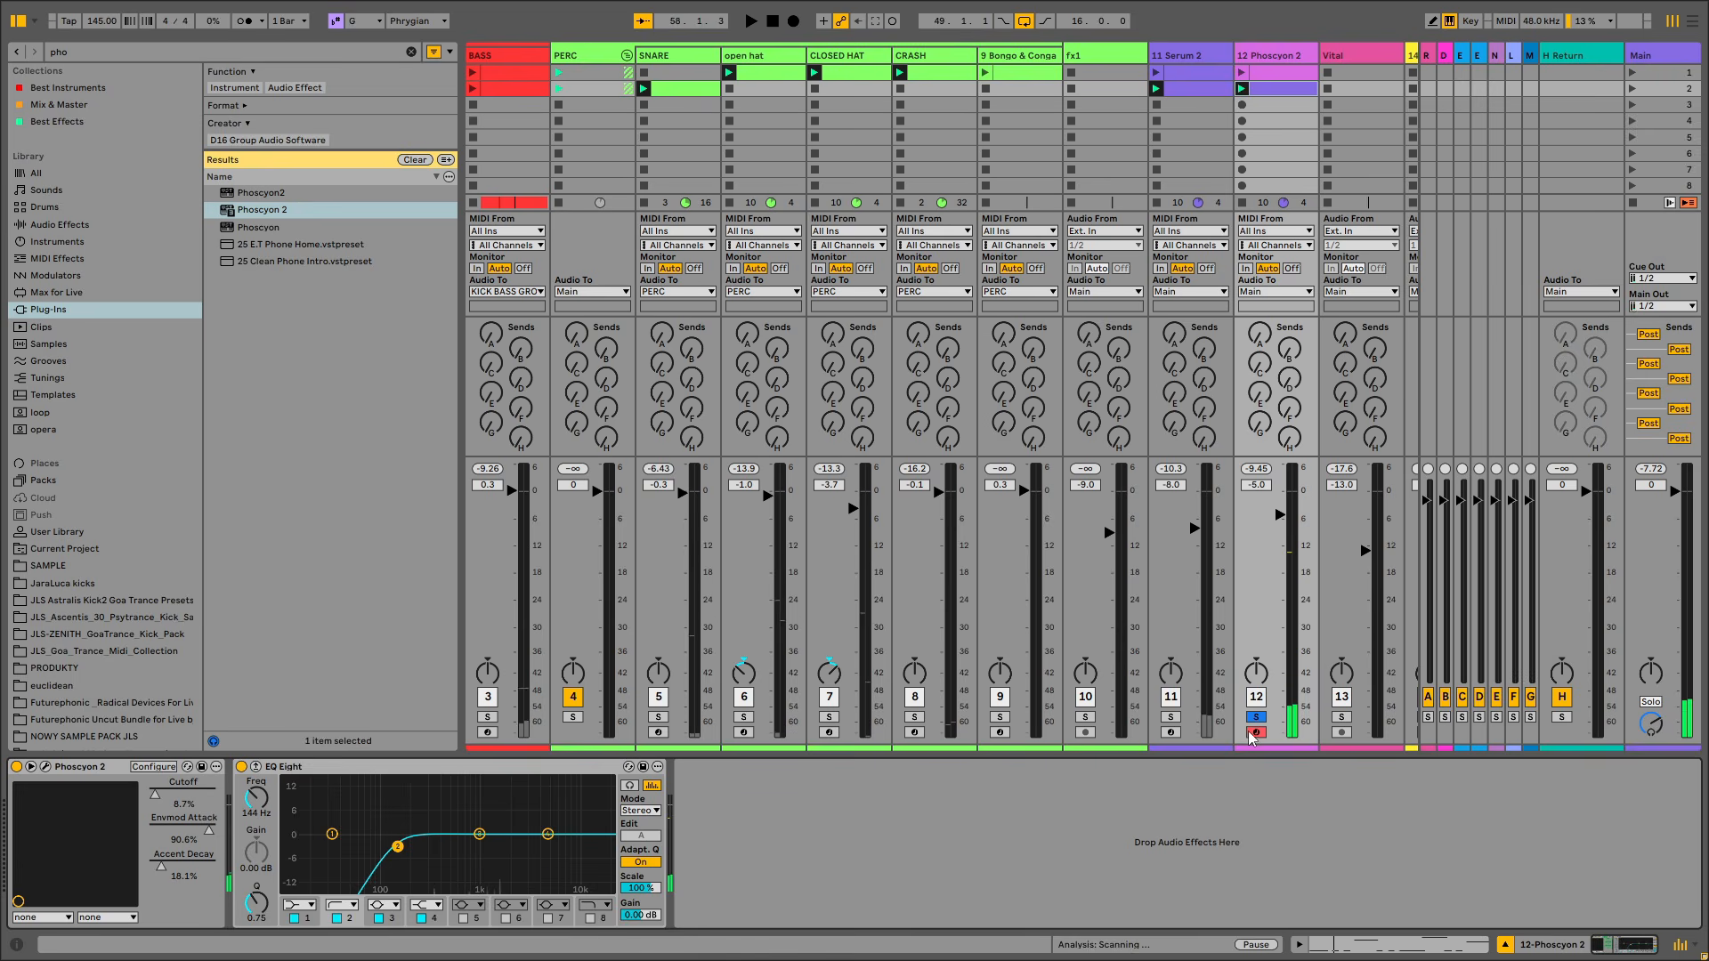
Switch to the arrangement and open the BASS clip at bar 49 to examine its notes
key(Tab)
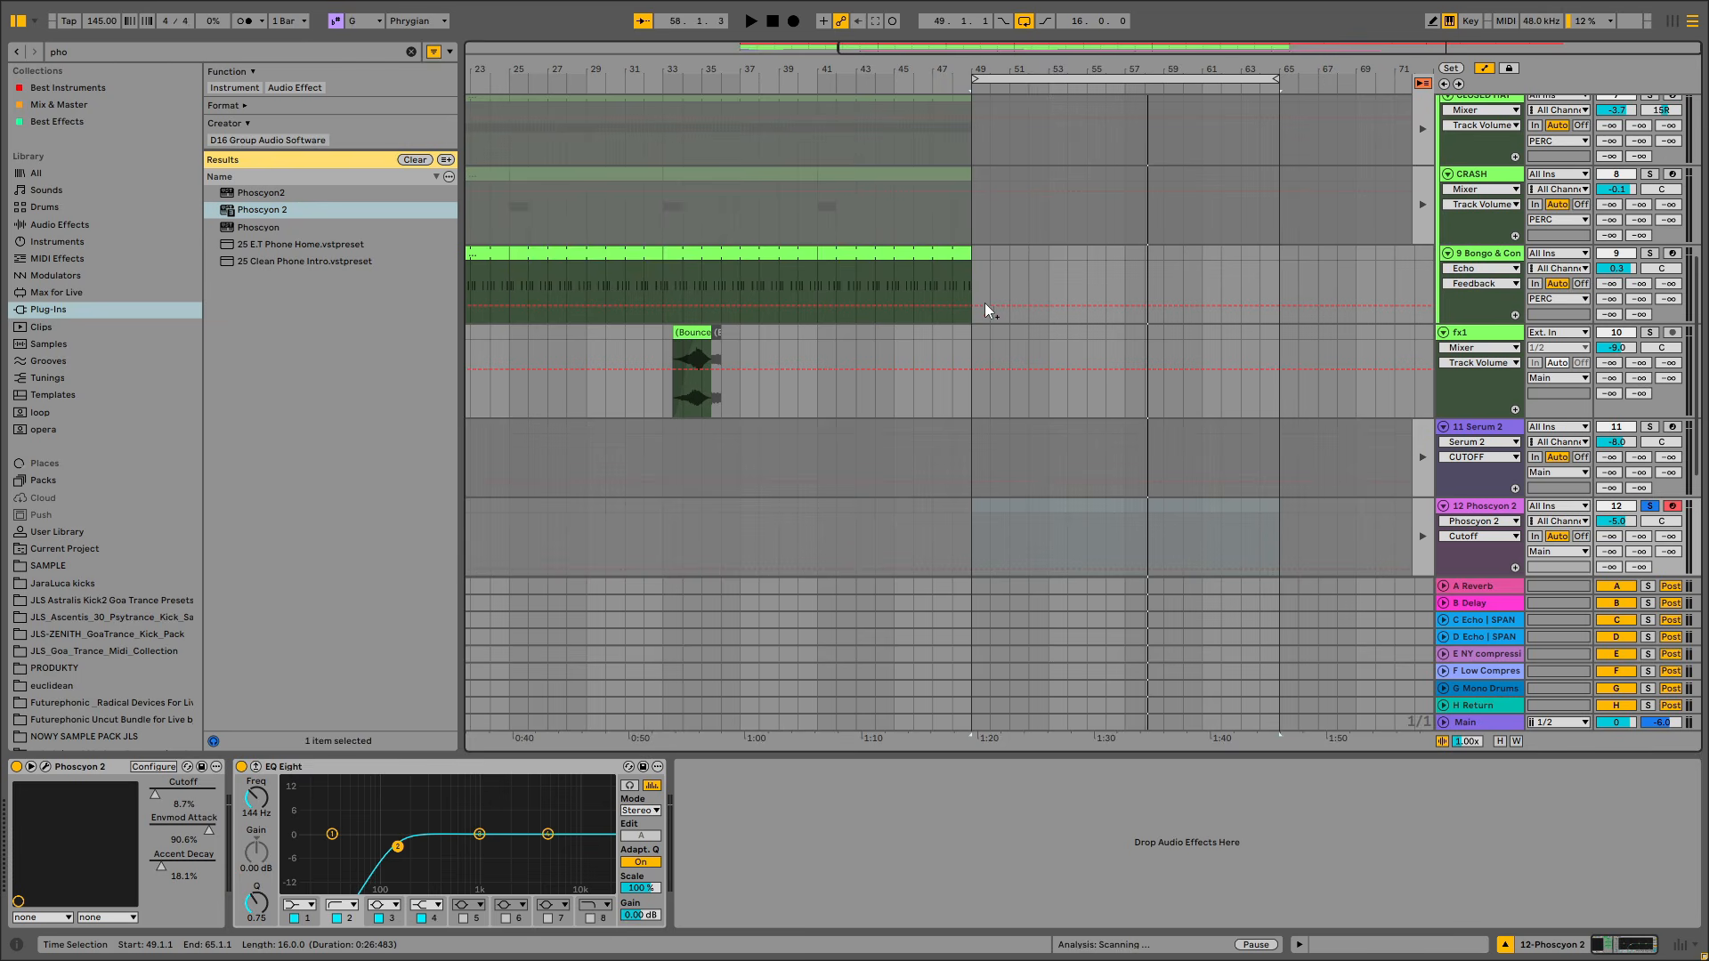
click(970, 279)
scroll(1228, 356, up, 5)
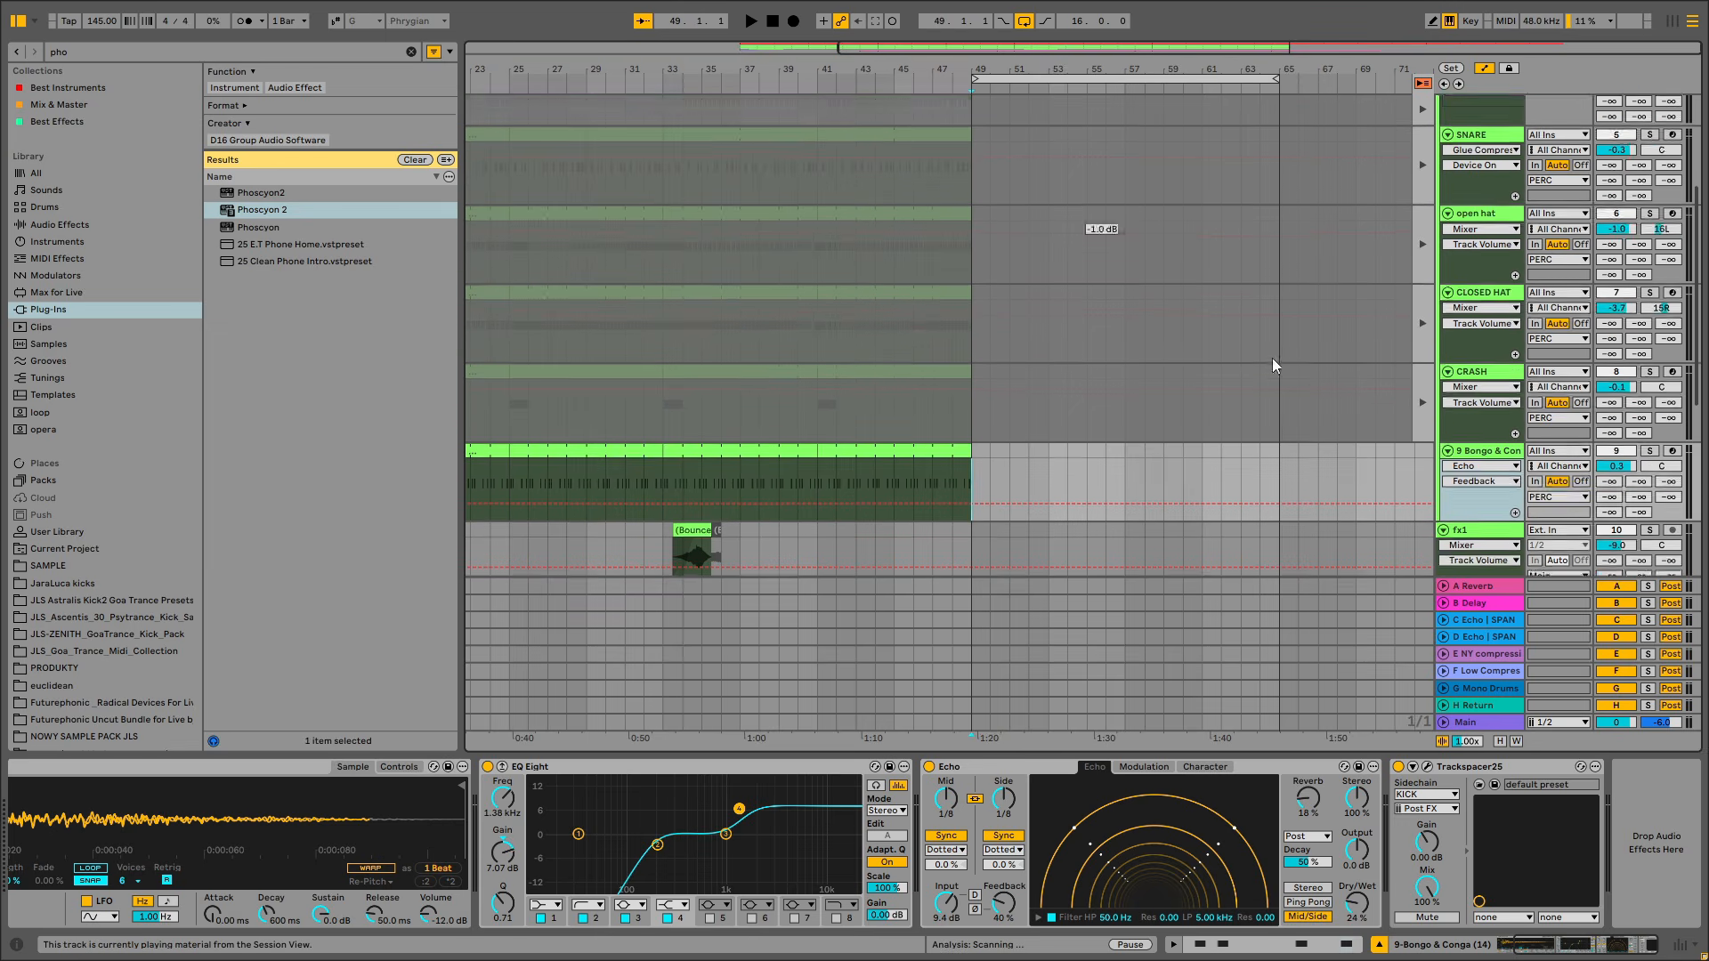
scroll(1229, 371, up, 1)
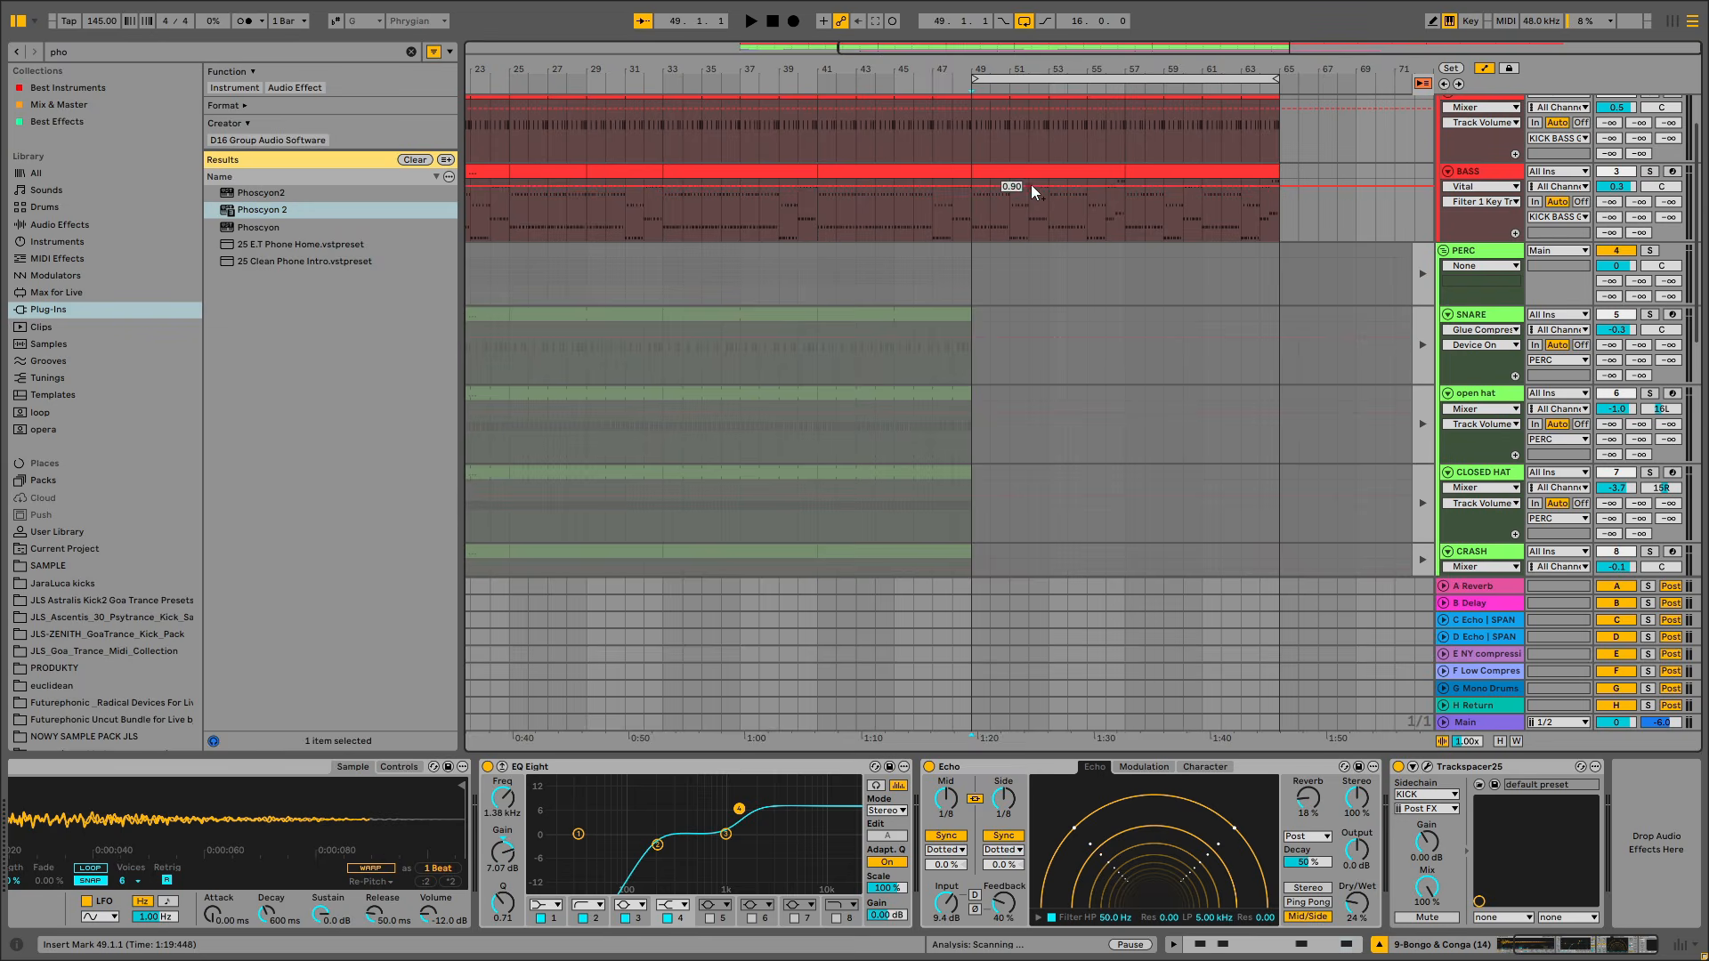
click(1039, 164)
double_click(1038, 171)
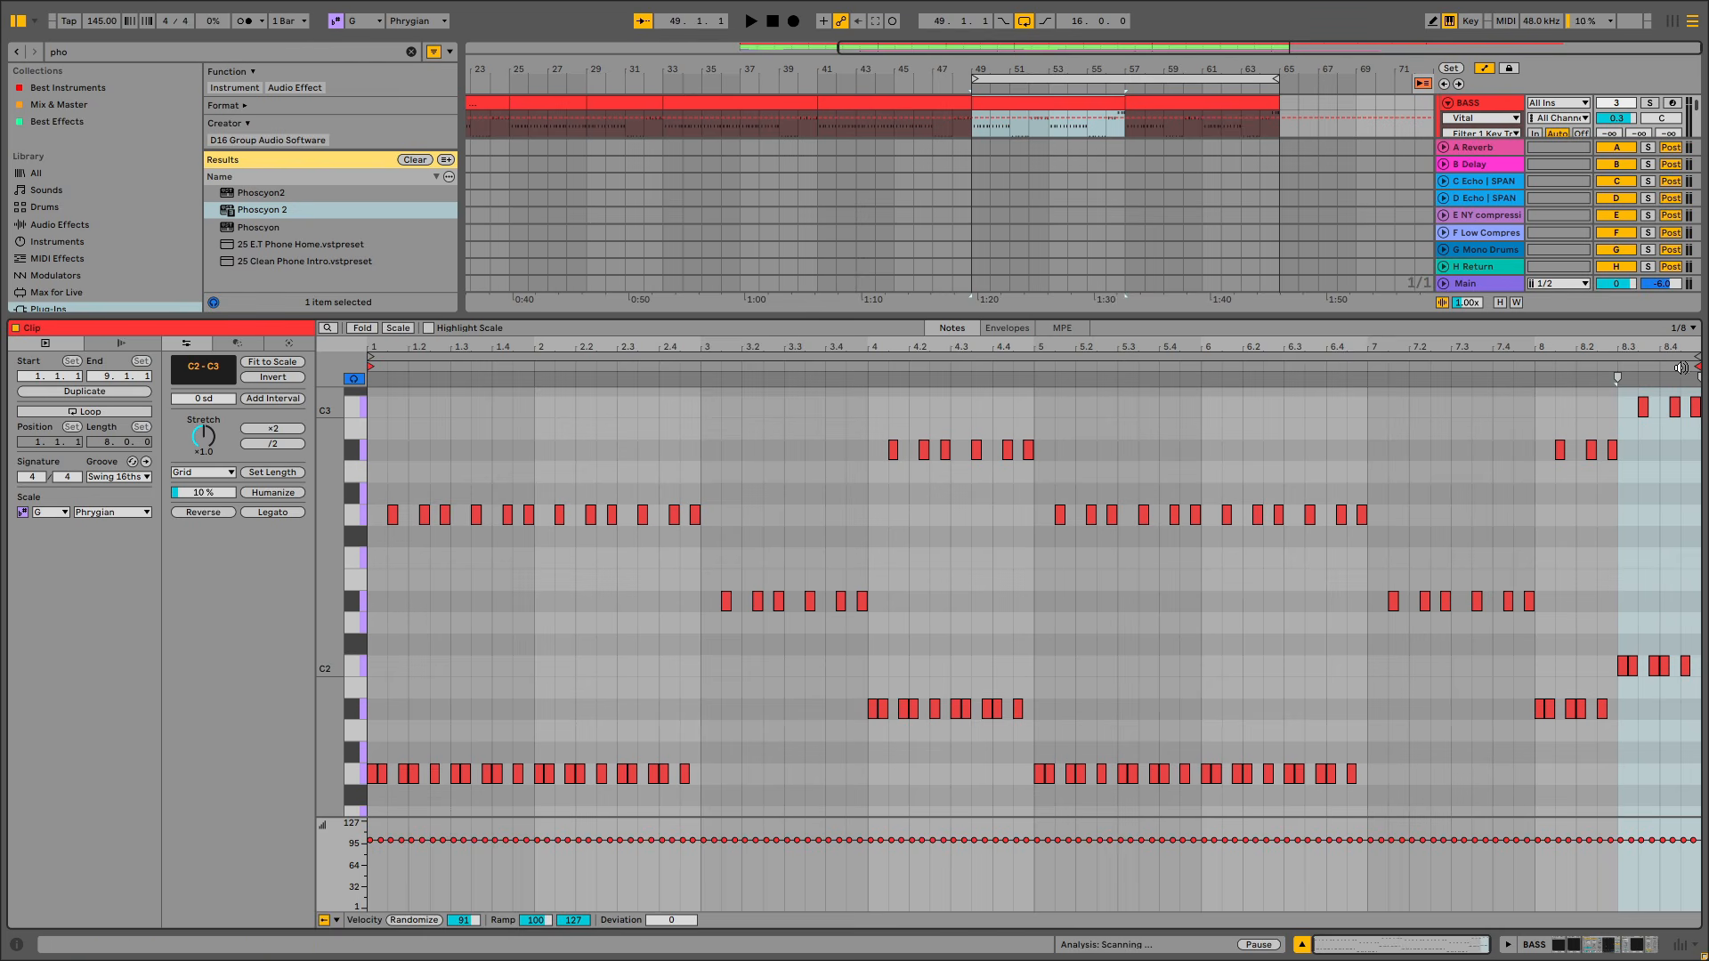
Shorten the BASS clip's loop to two bars and loop the arrangement over bars 49 to 51
drag(1696, 355, 699, 356)
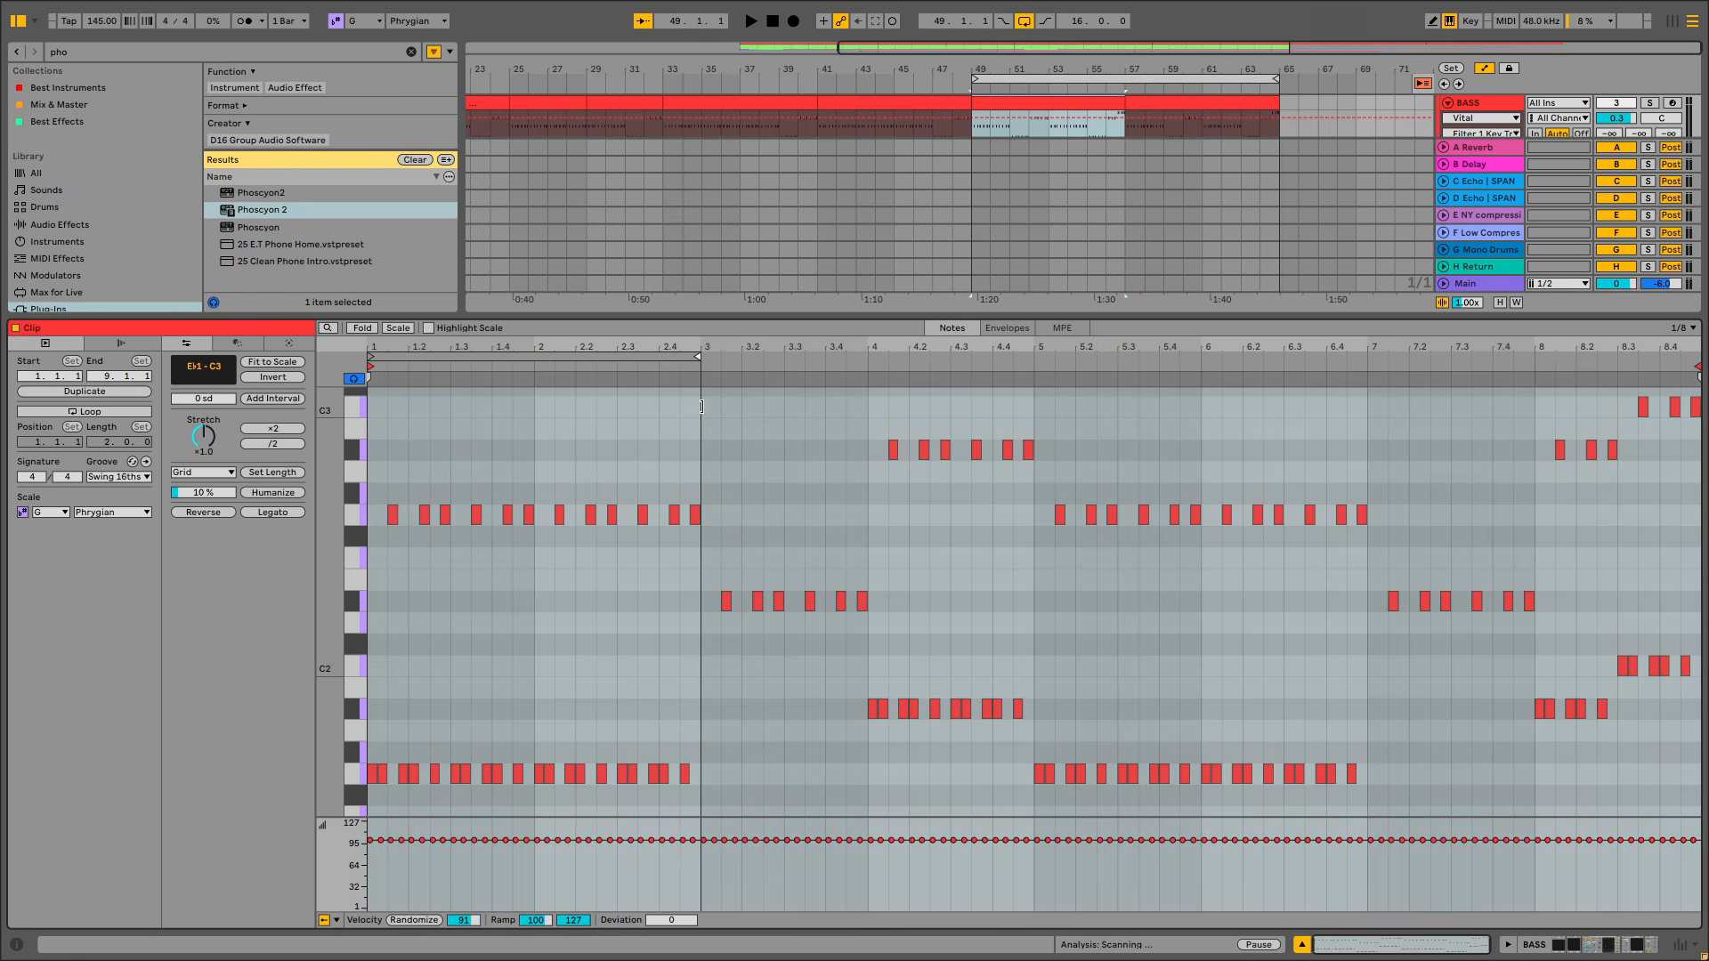
key(ctrl+alt+l)
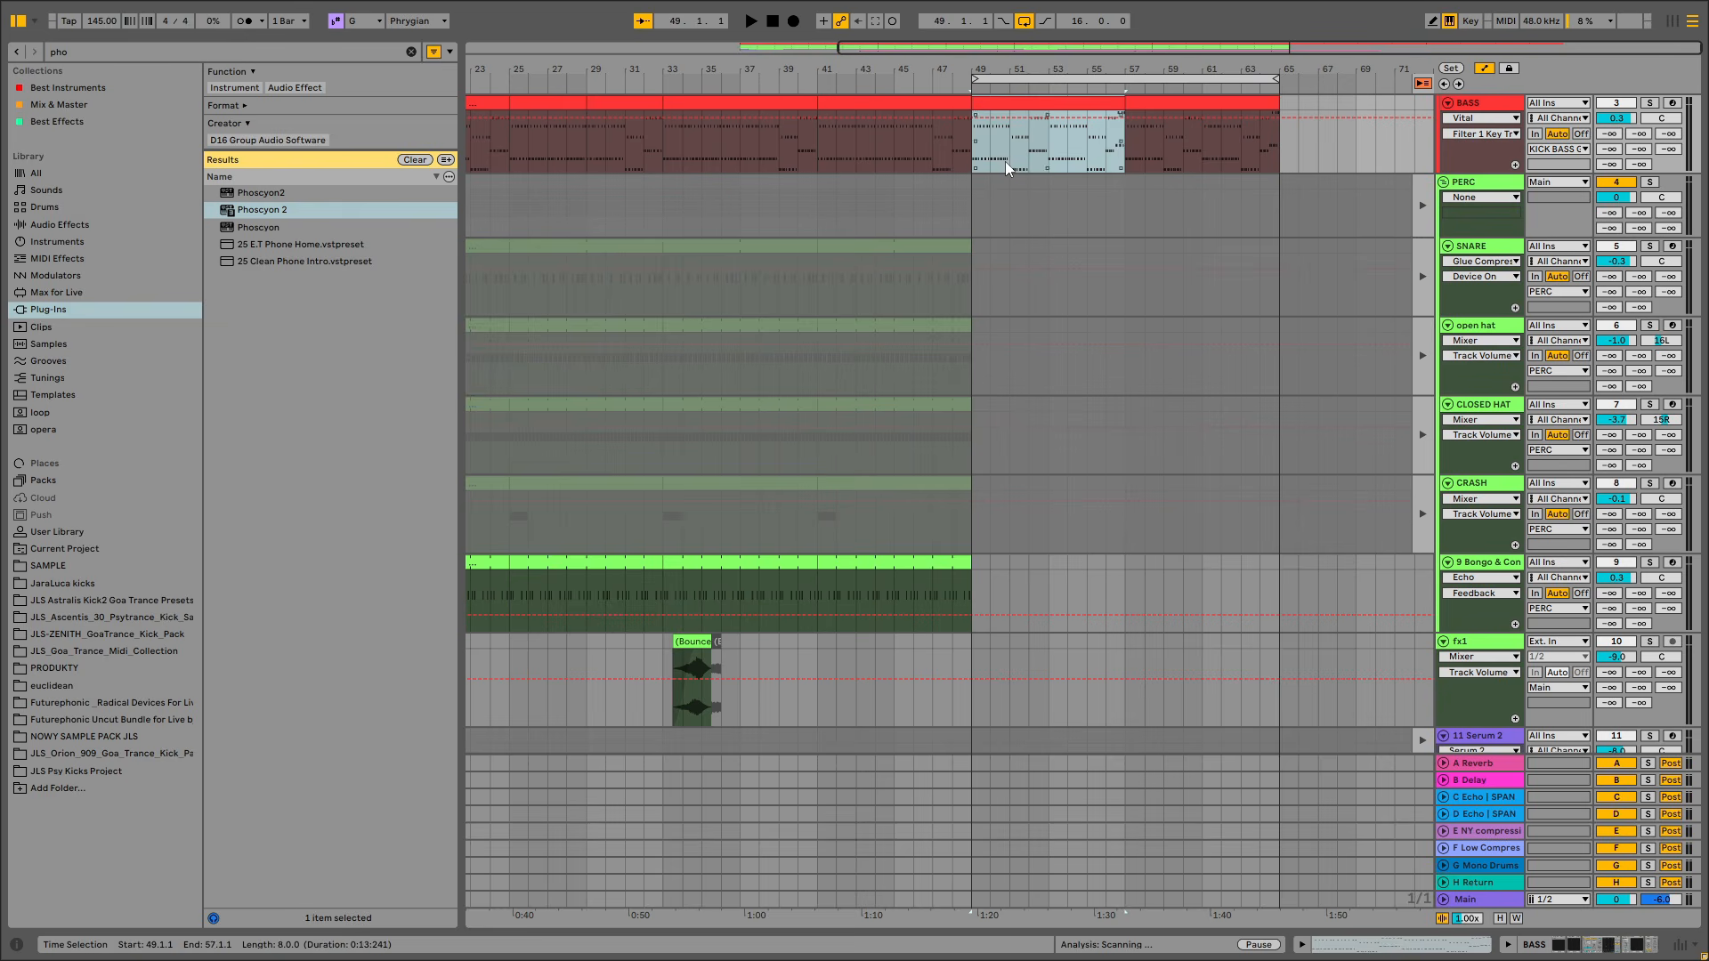
drag(1005, 162, 975, 164)
key(ctrl+l)
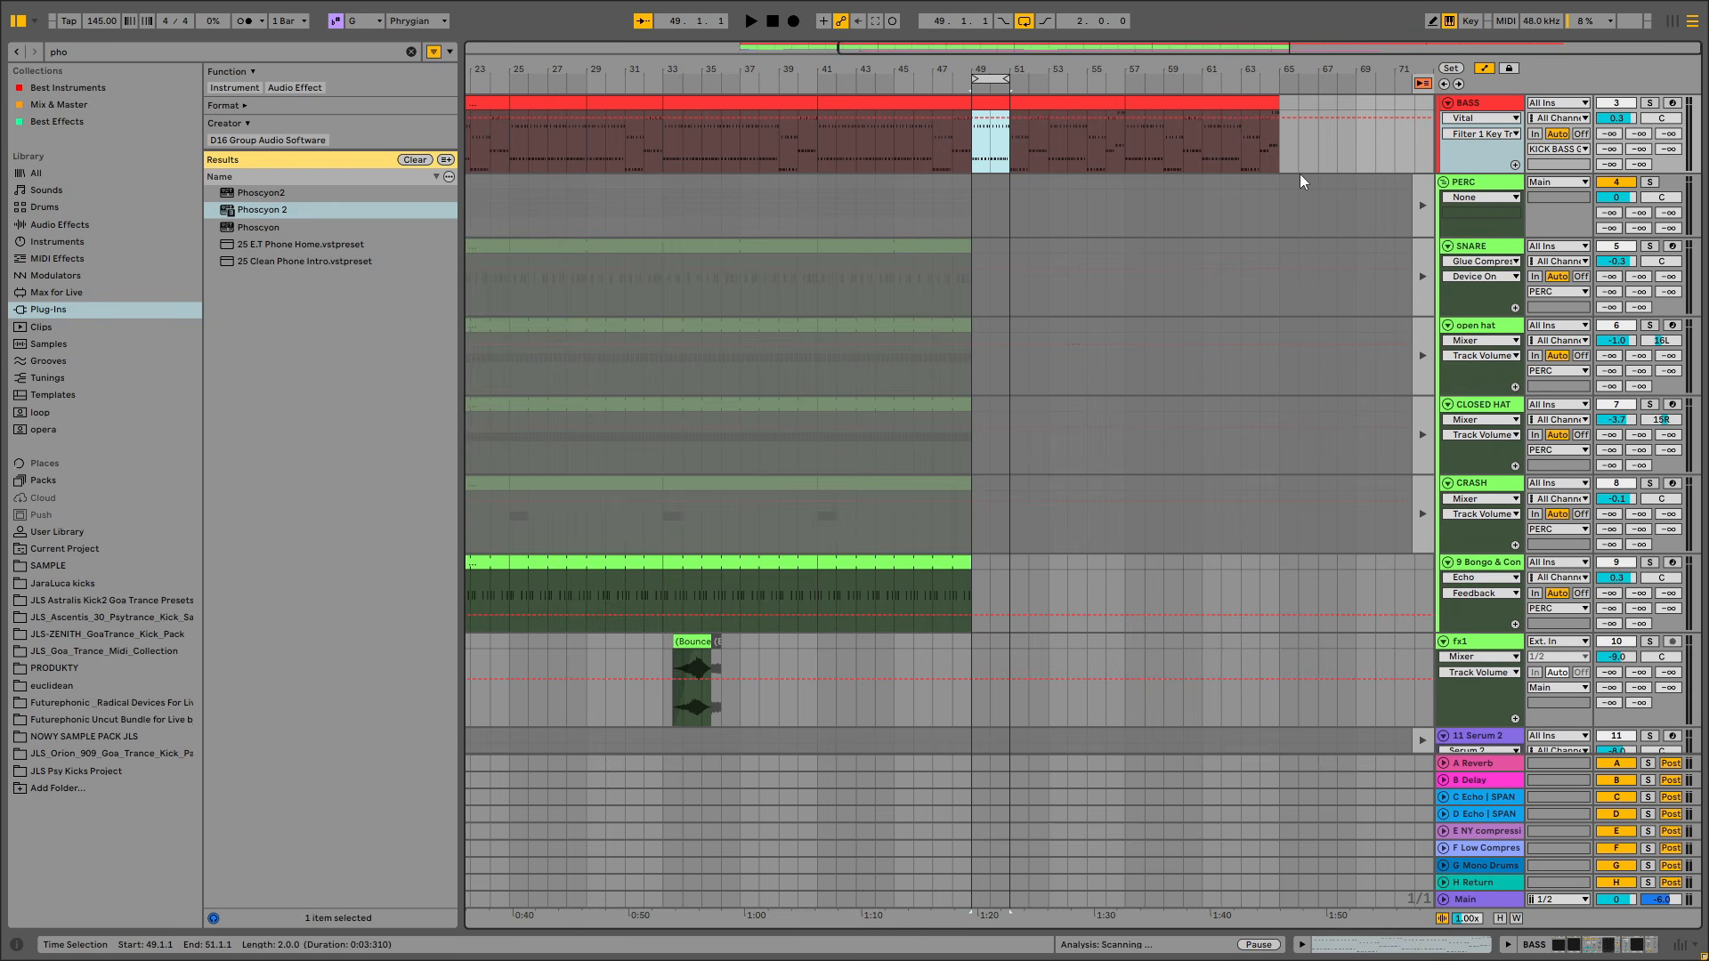
Play the two-bar loop, mute the Serum 2 track with its volume at -13.6 dB, and display the Phoscyon 2 device chain
scroll(1299, 174, up, 2)
key(space)
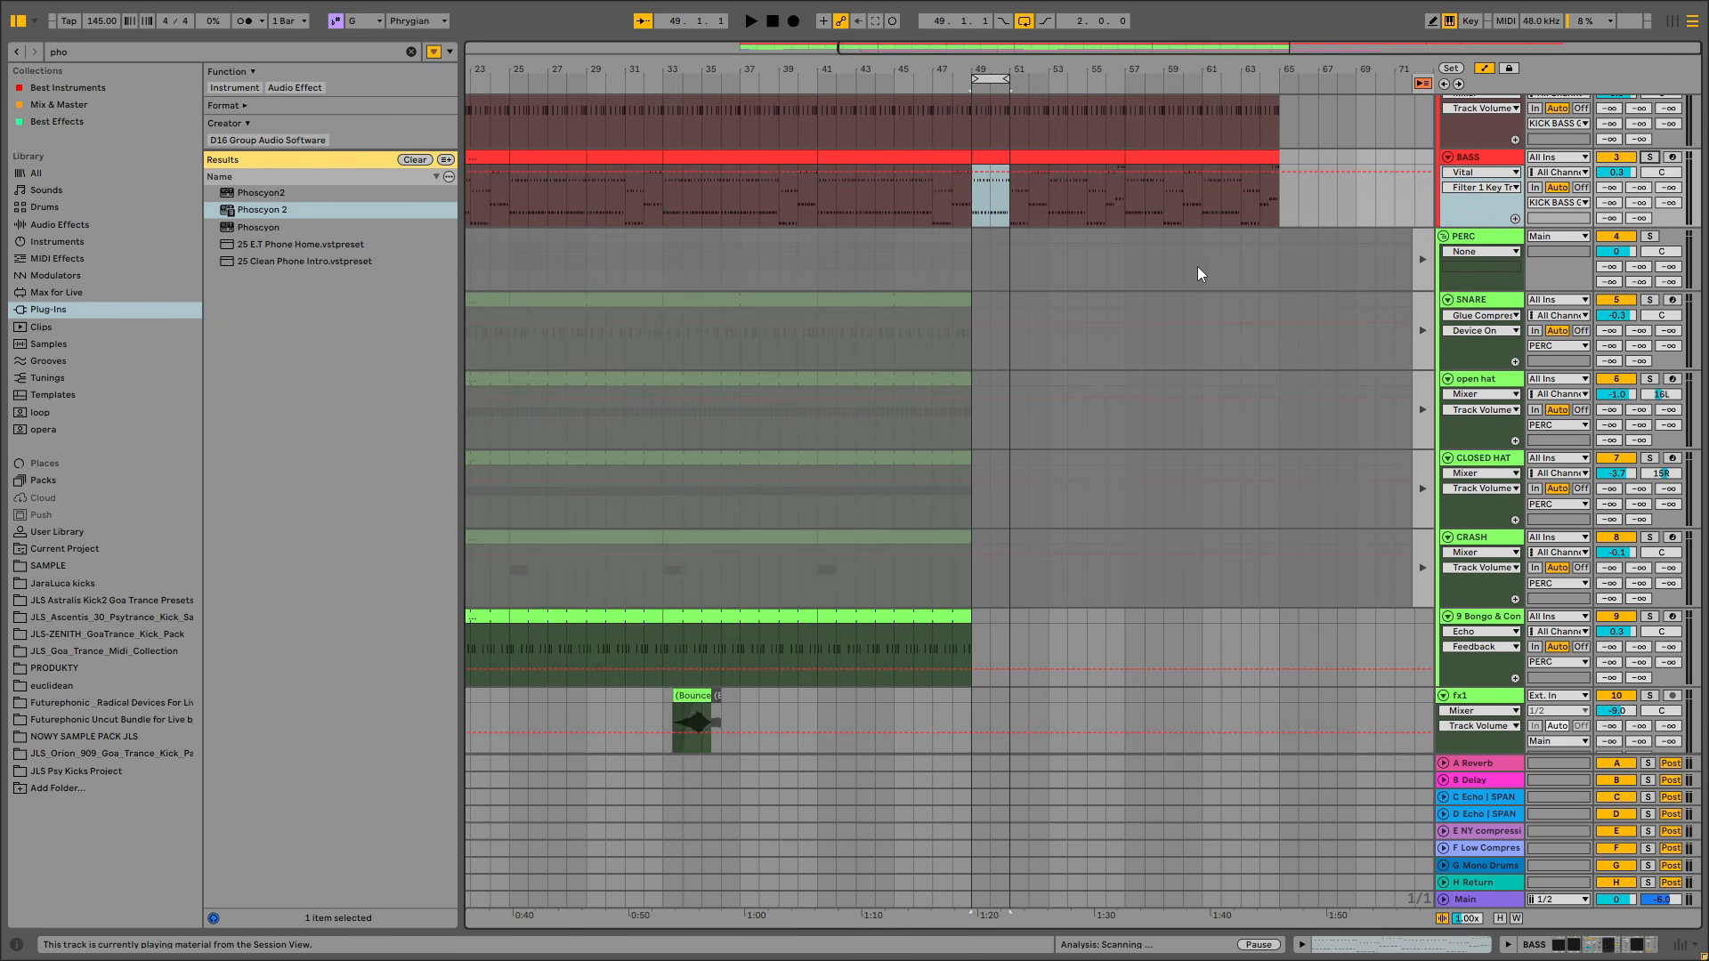
scroll(1171, 322, down, 9)
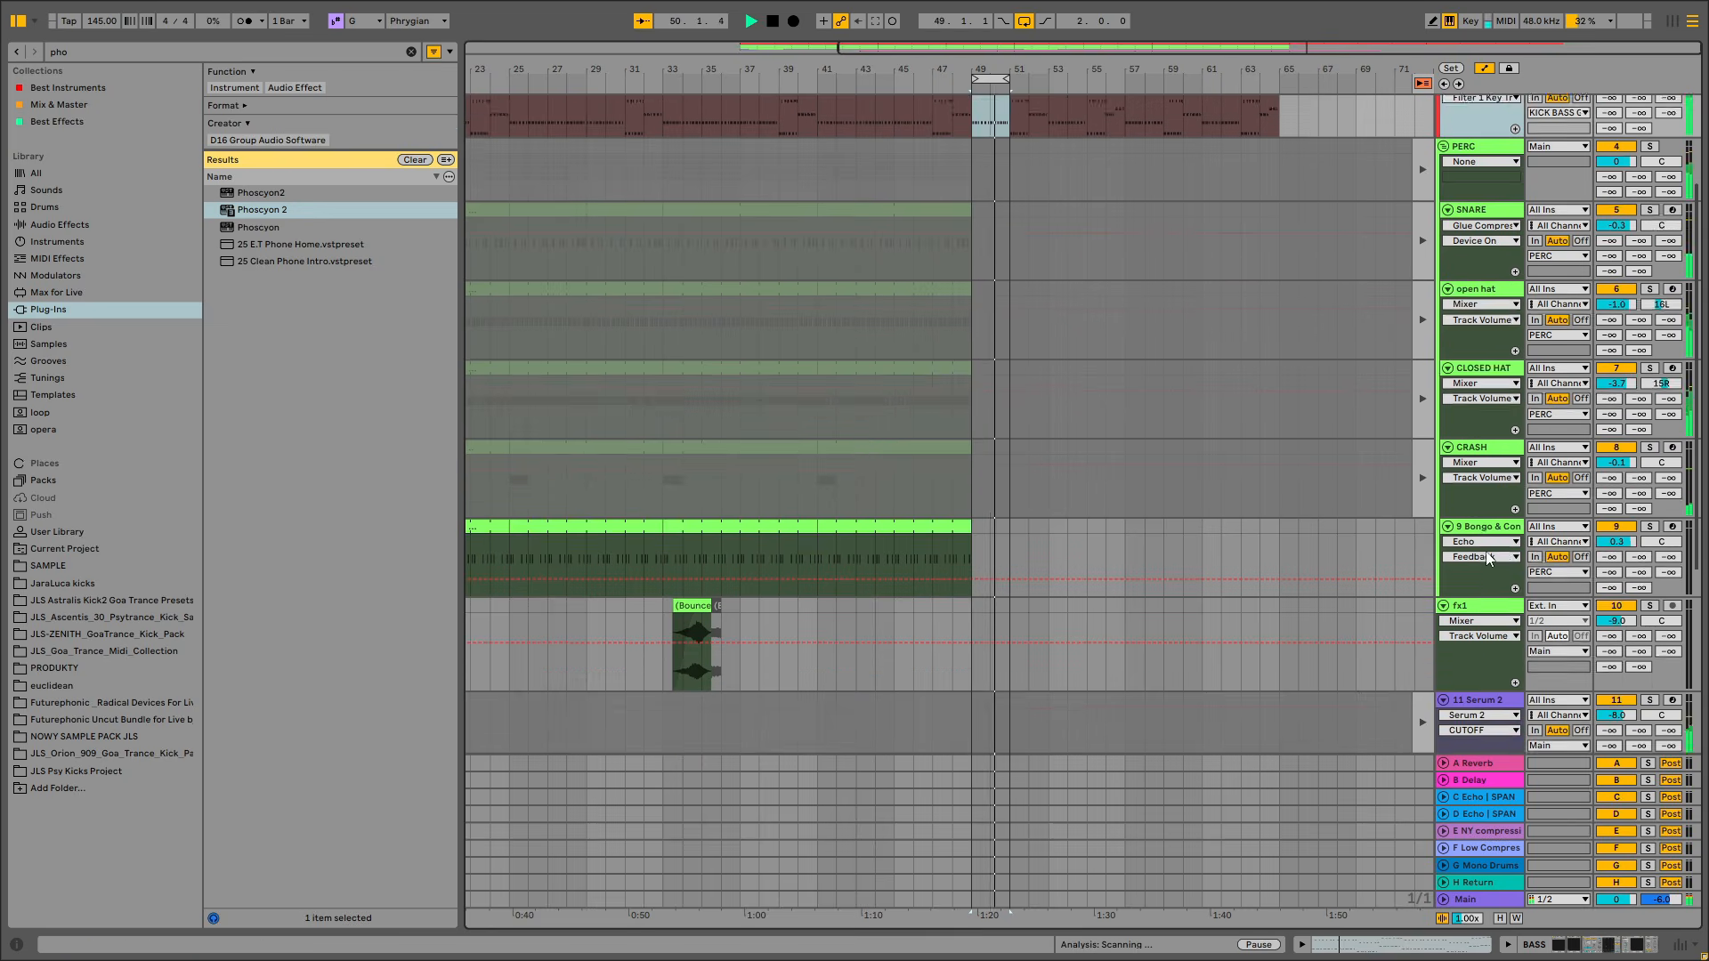
drag(1615, 553, 1615, 562)
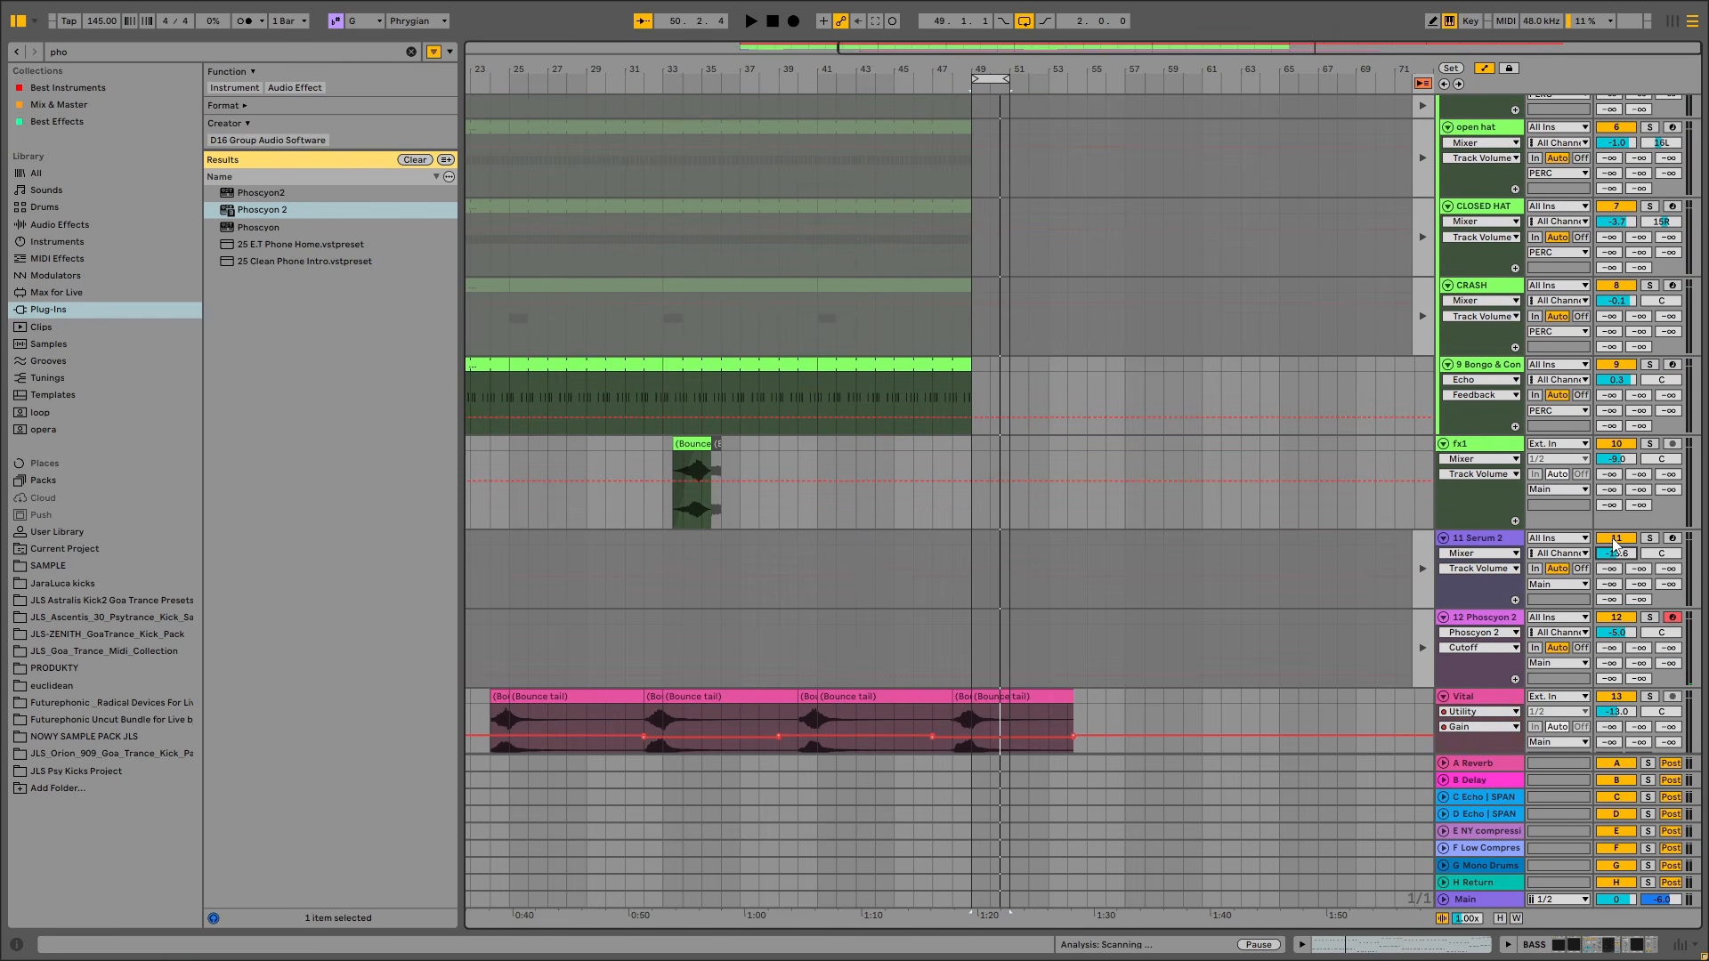
key(space)
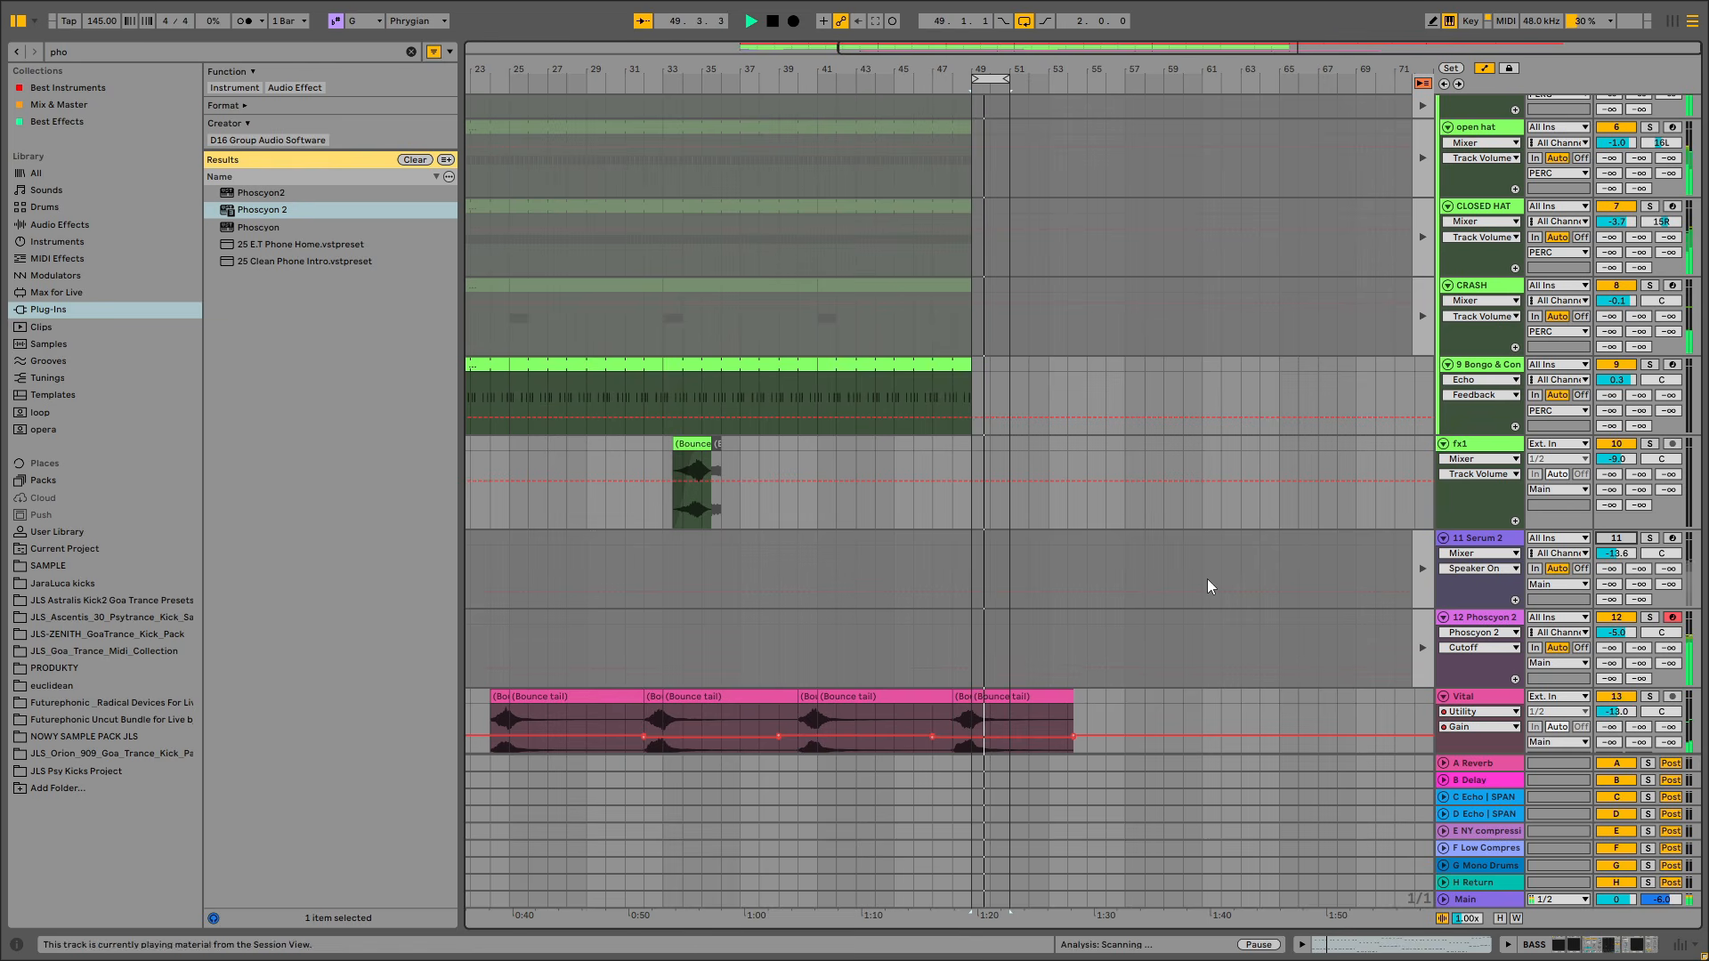
double_click(1490, 617)
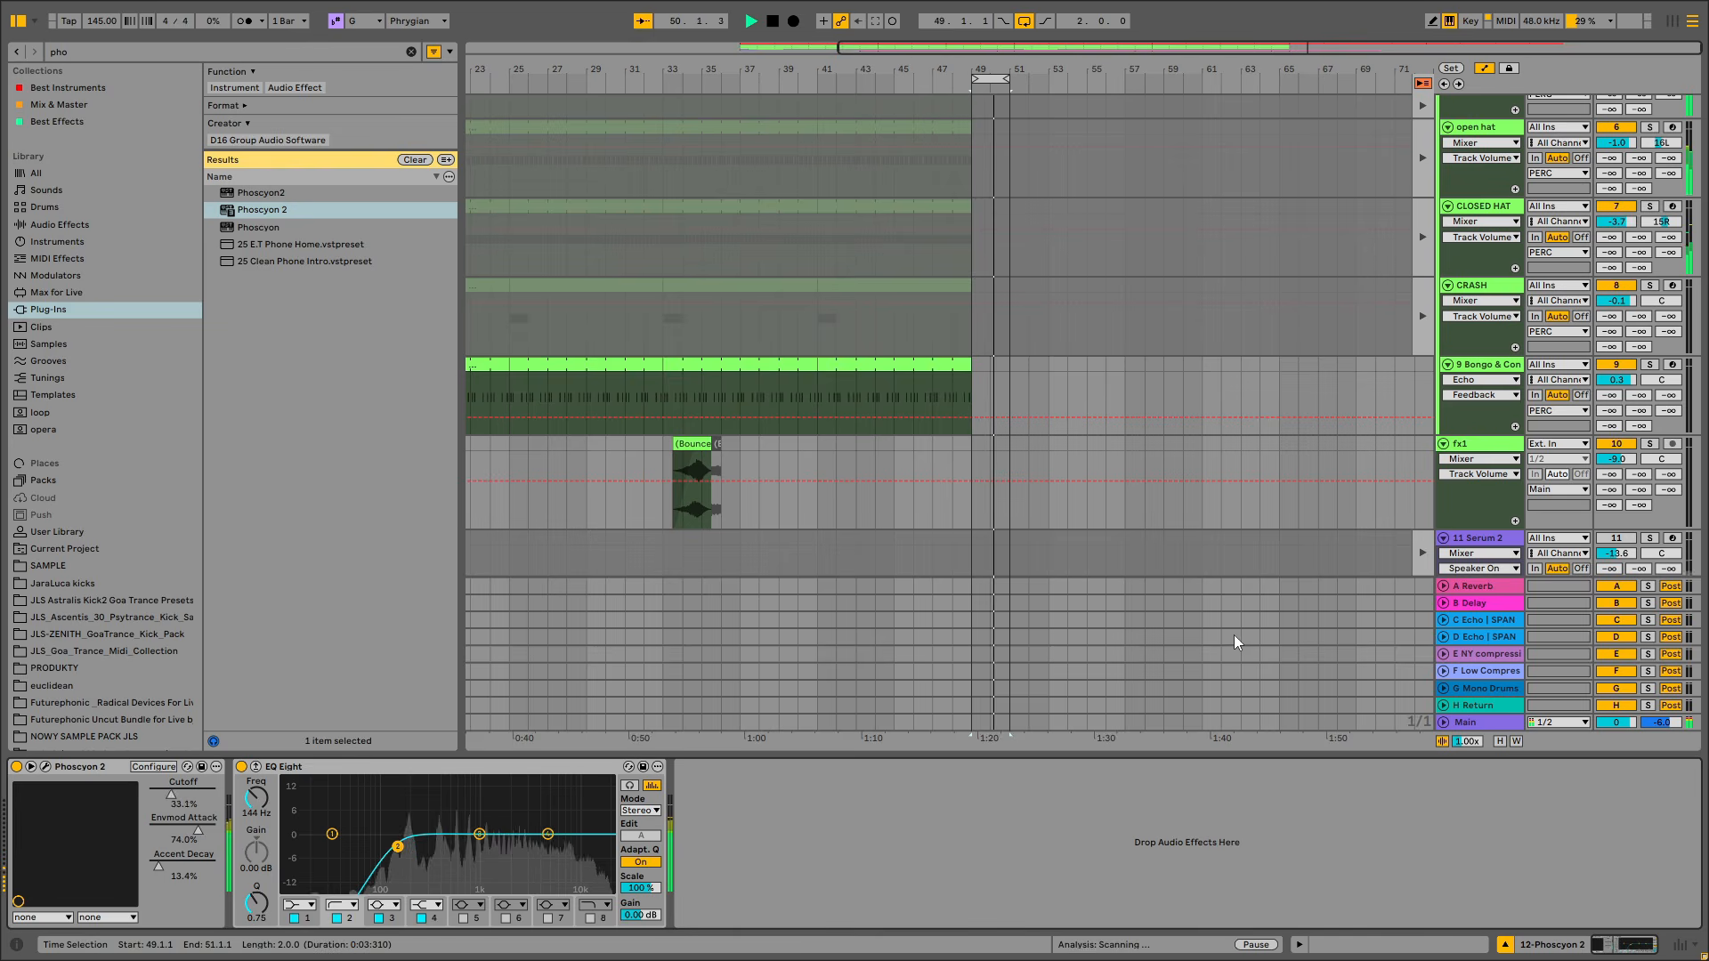
Extend the arrangement loop to bar 65 and set the BASS clip's loop length to eight bars
scroll(1155, 336, up, 8)
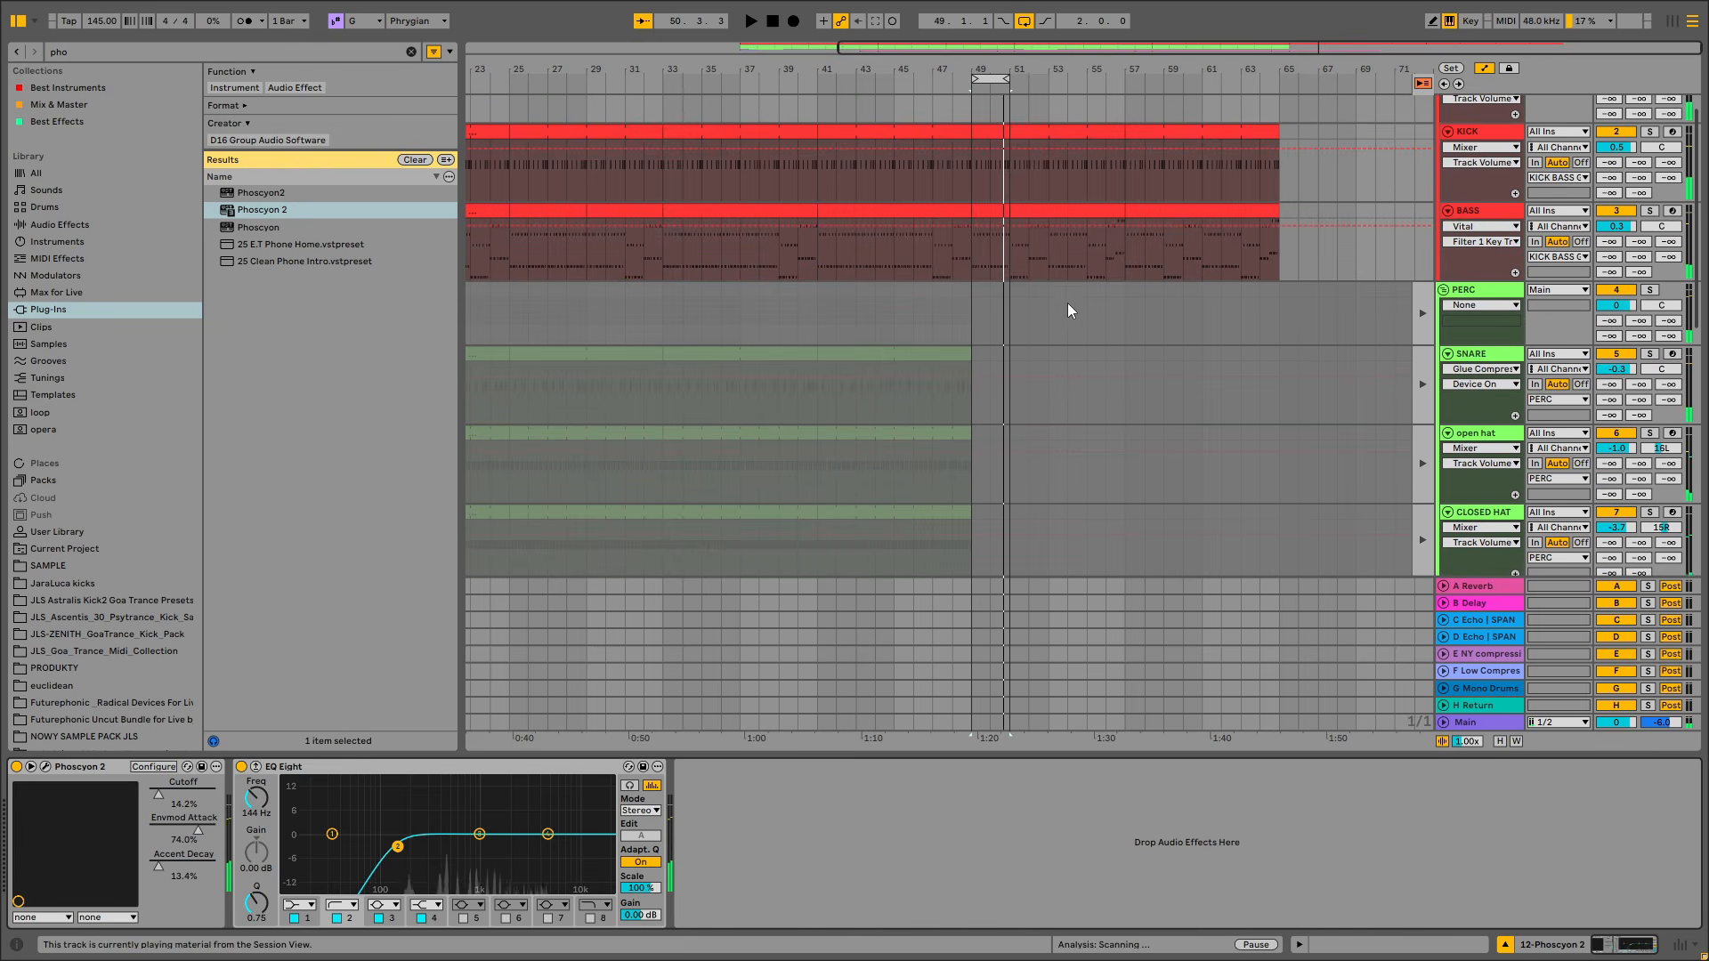
drag(1008, 78, 1282, 106)
double_click(1059, 211)
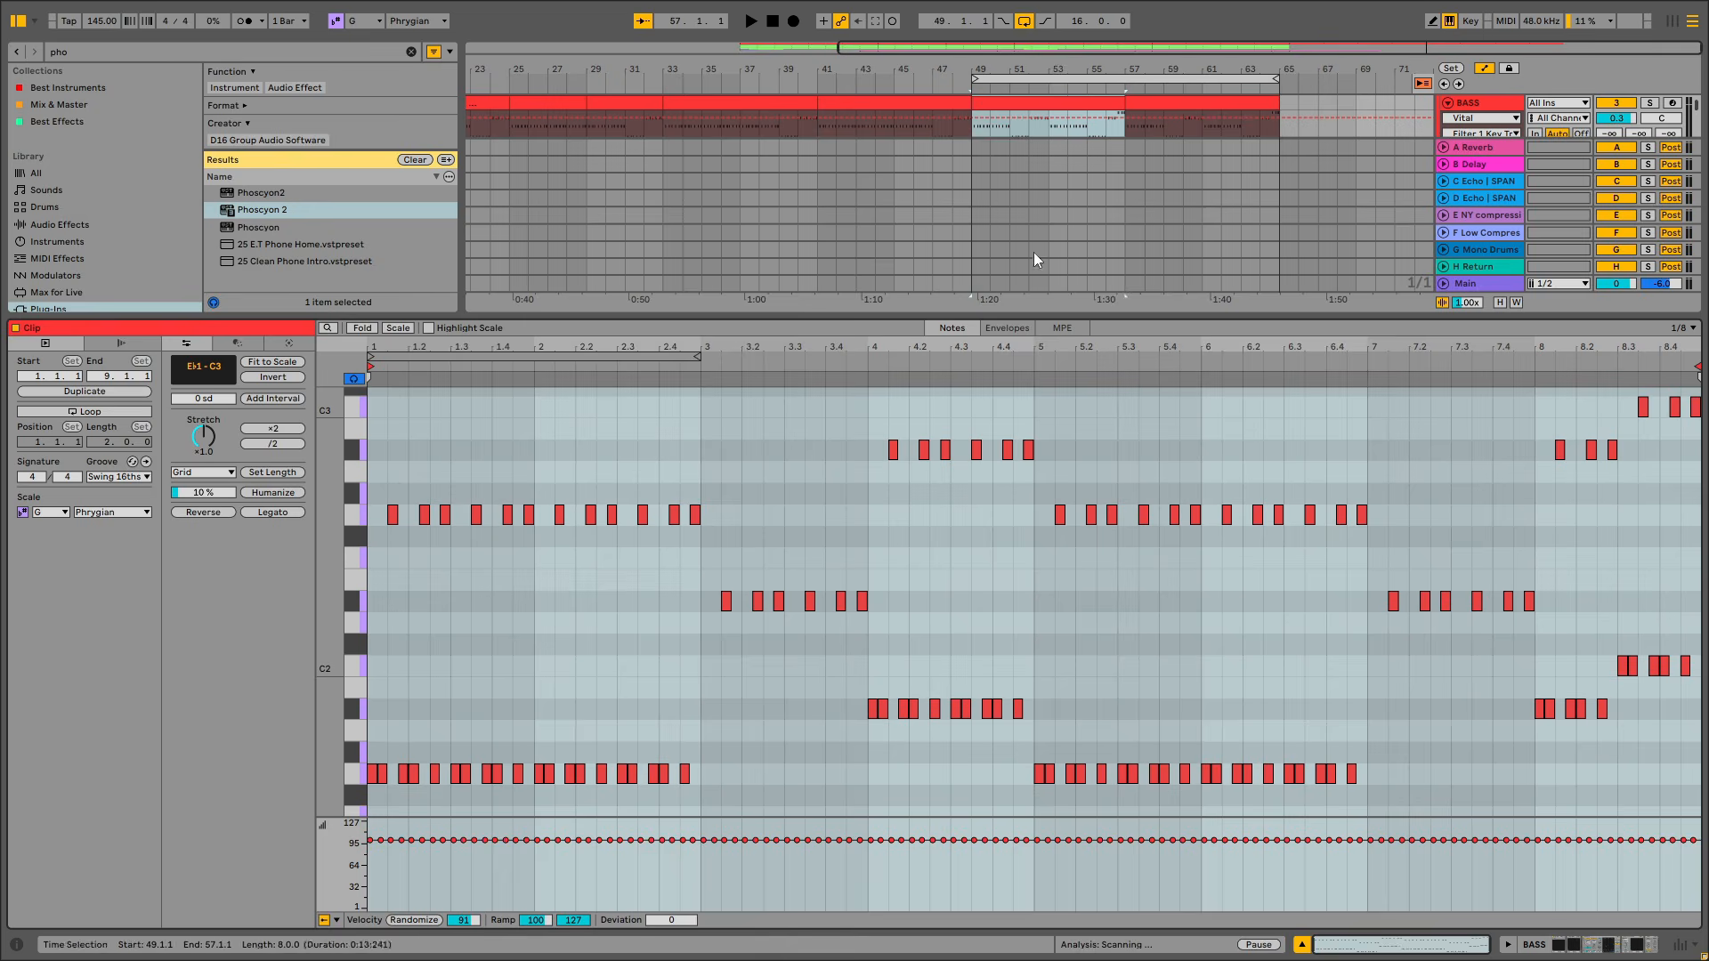
drag(698, 357, 1700, 365)
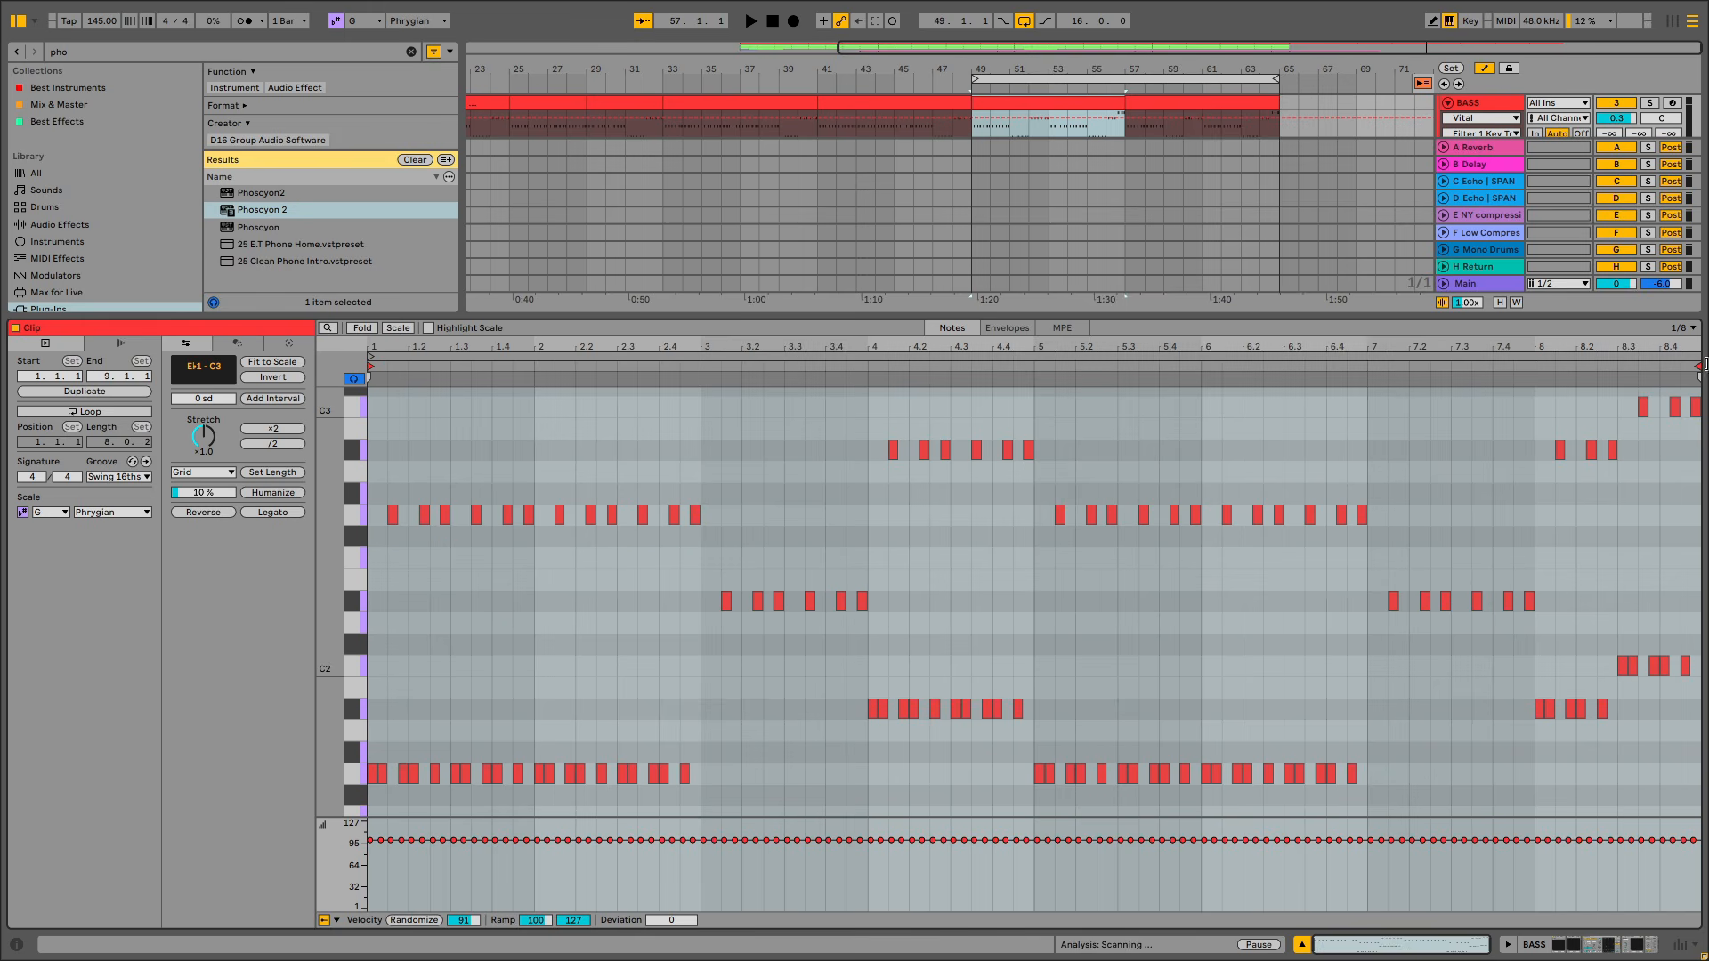
key(ctrl+alt+l)
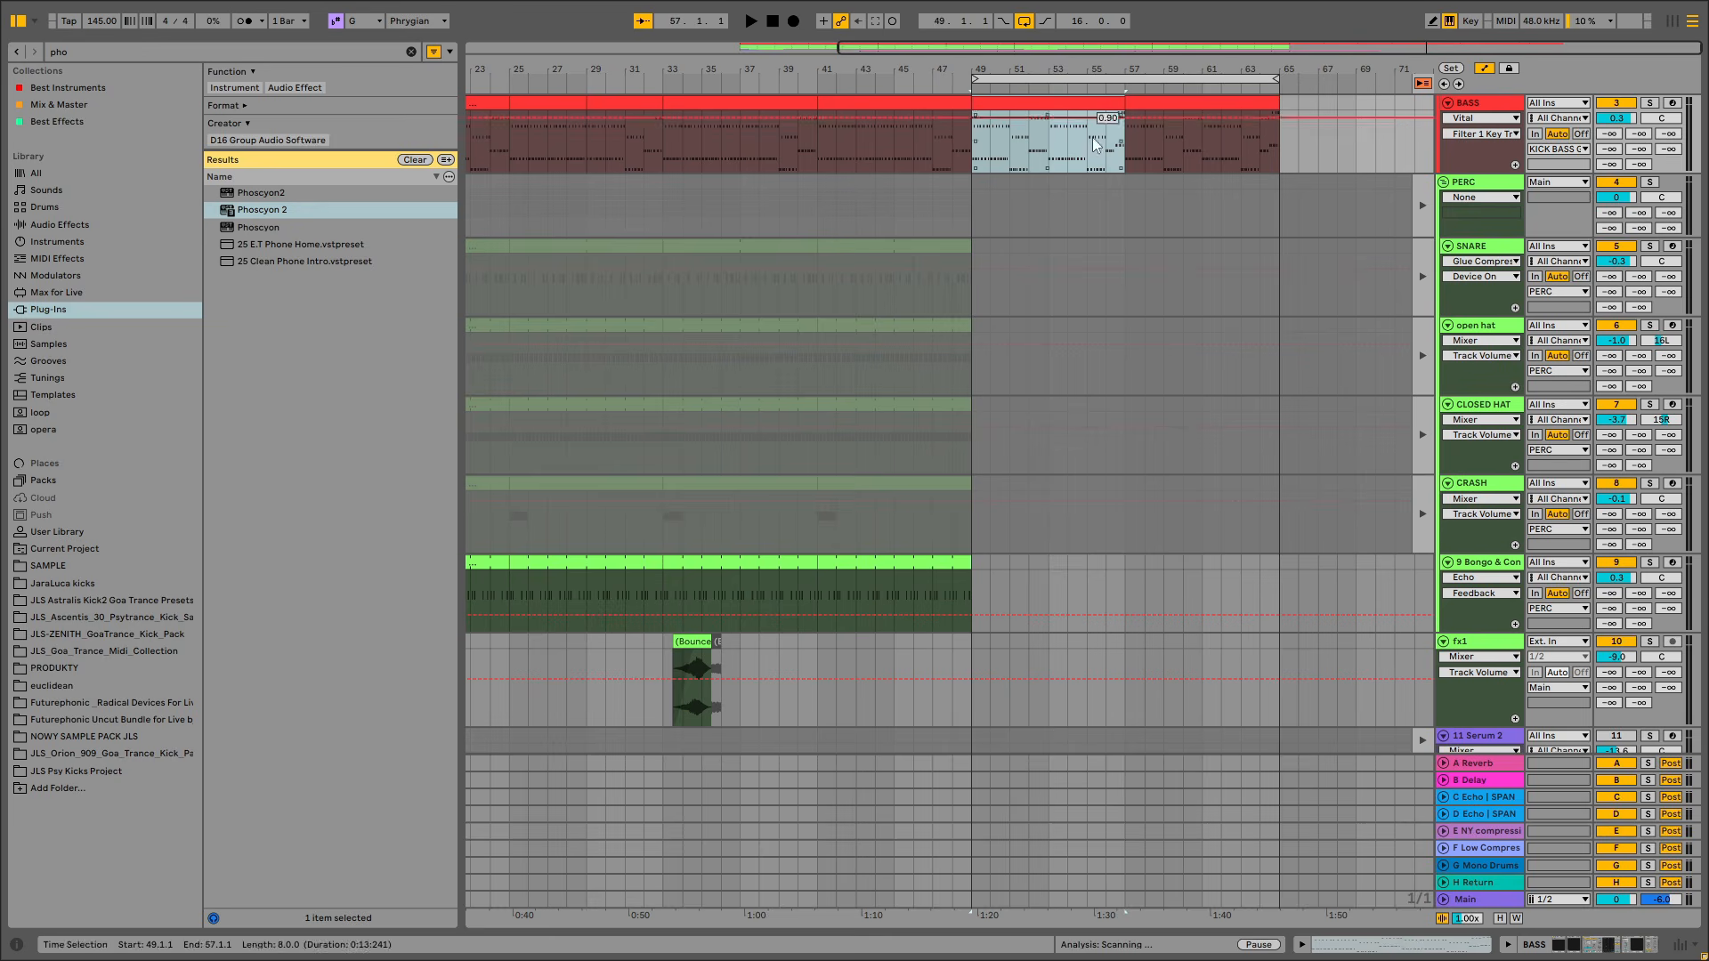
Play the arrangement from bar 49 to hear the acid line over the full bass progression
click(961, 167)
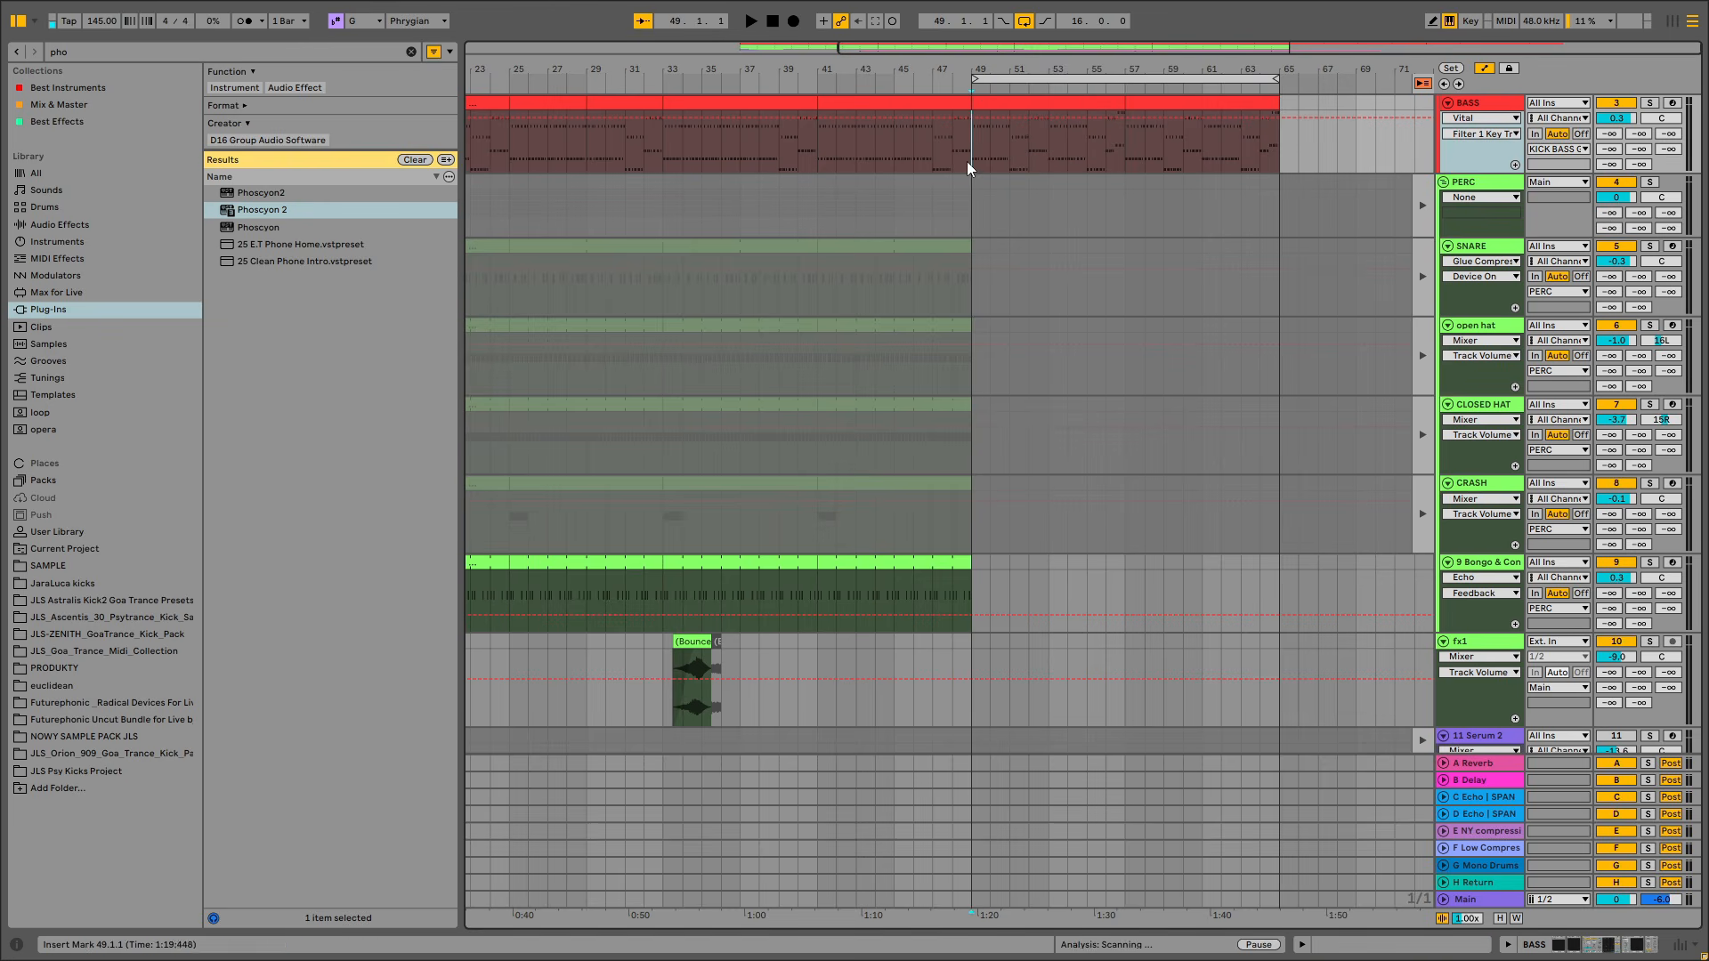
key(space)
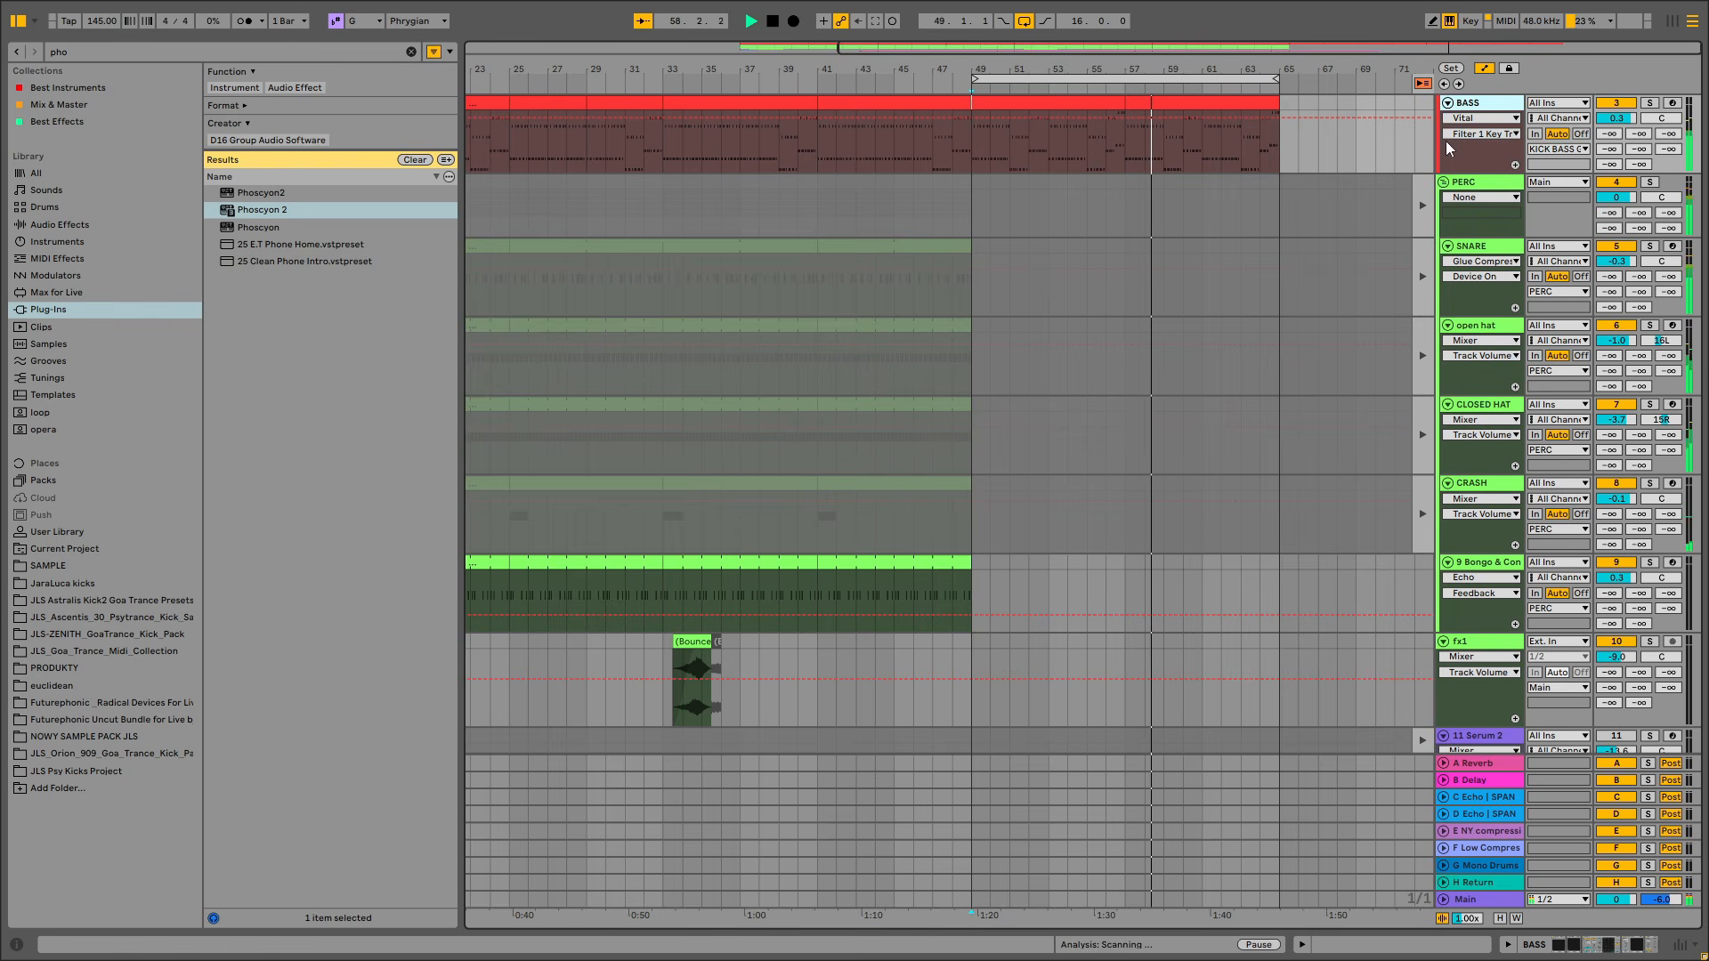
scroll(1478, 538, down, 8)
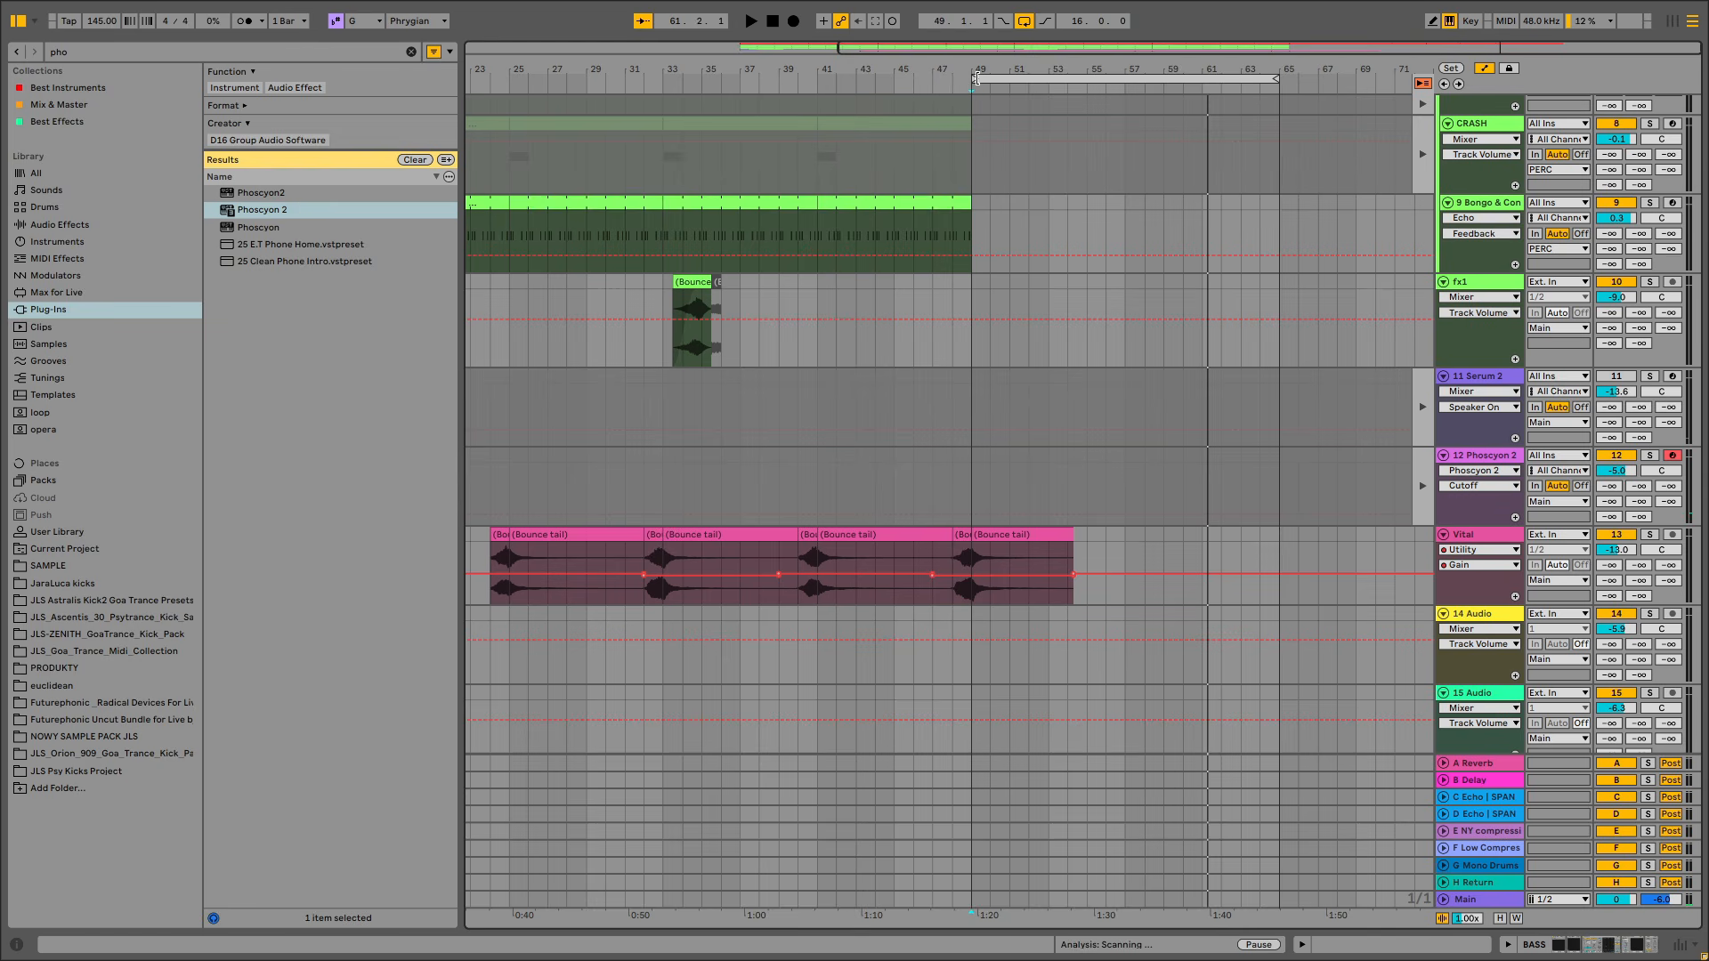
Open Serum 2, MIDI-map its Cutoff macro to the controller, and close the plug-in interface
drag(756, 69, 918, 48)
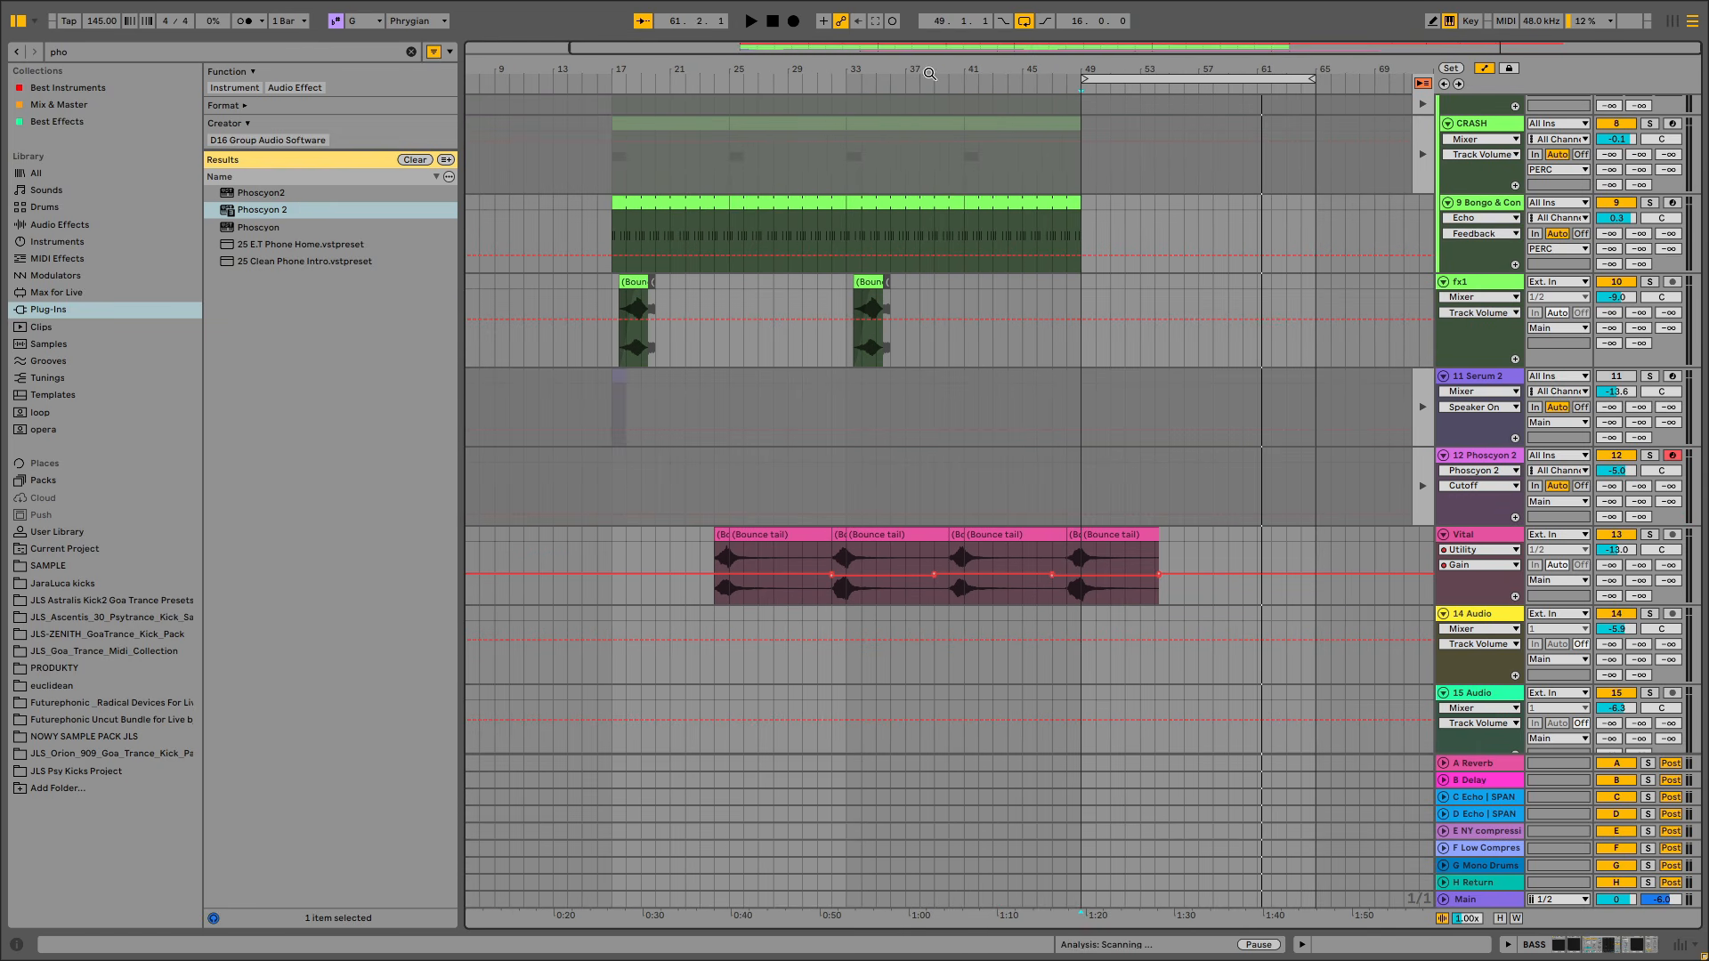
click(1480, 383)
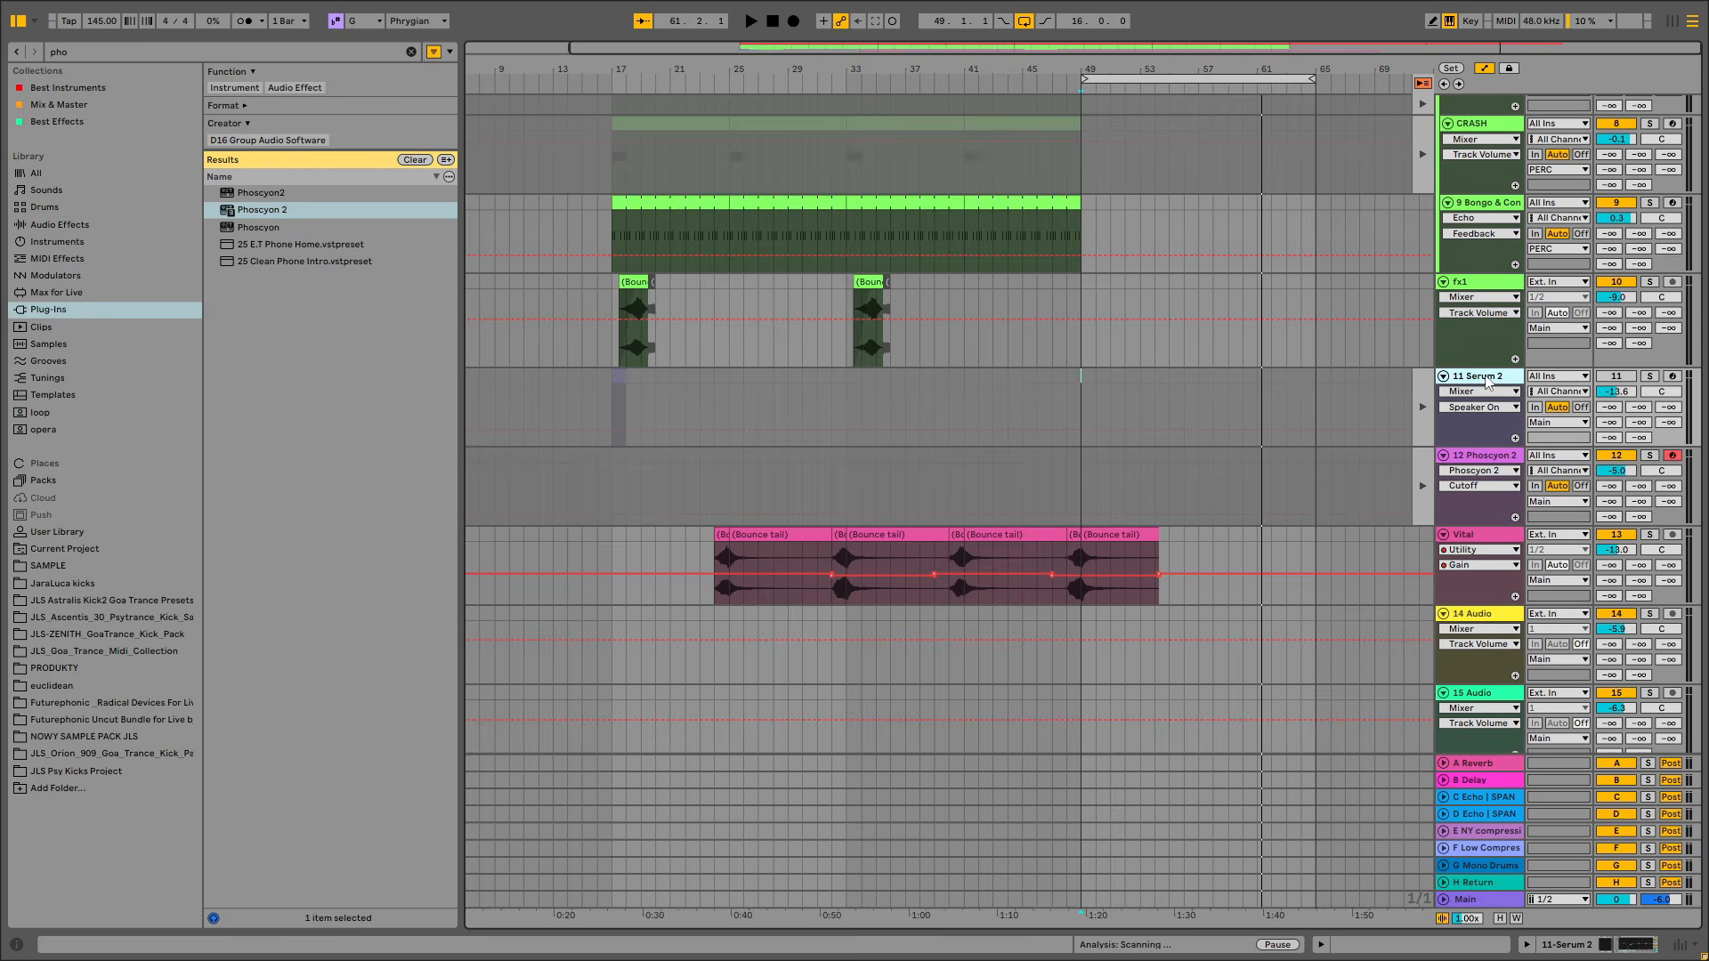
double_click(1488, 382)
click(44, 766)
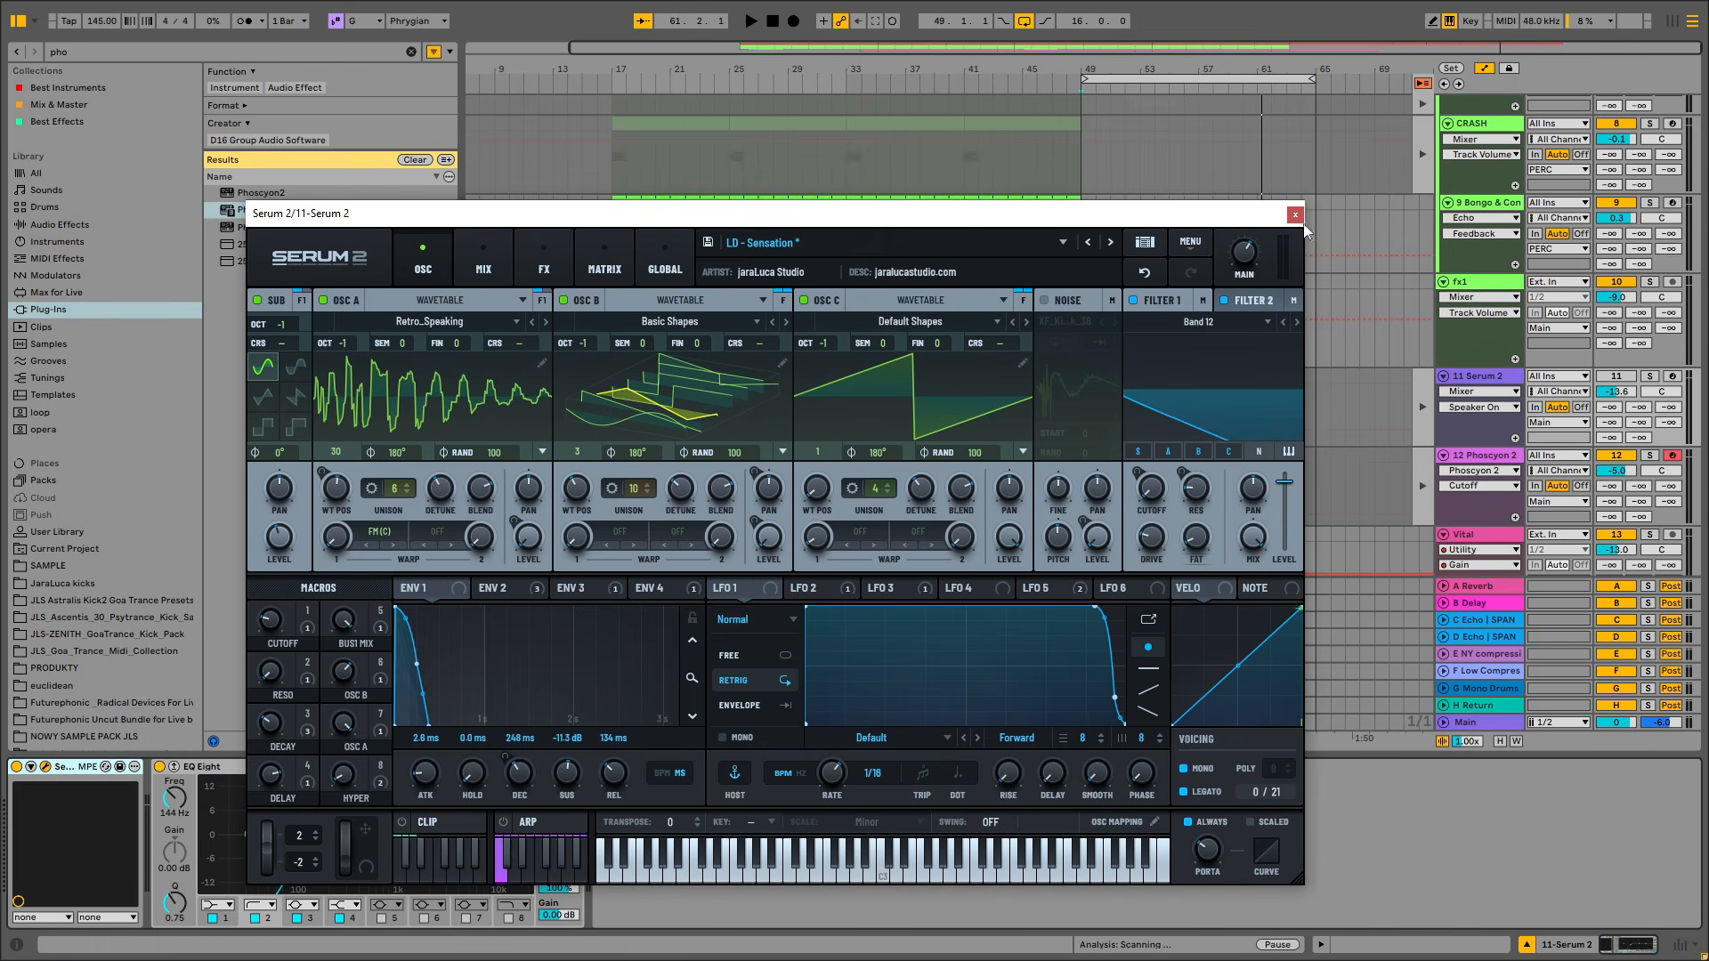
click(1506, 23)
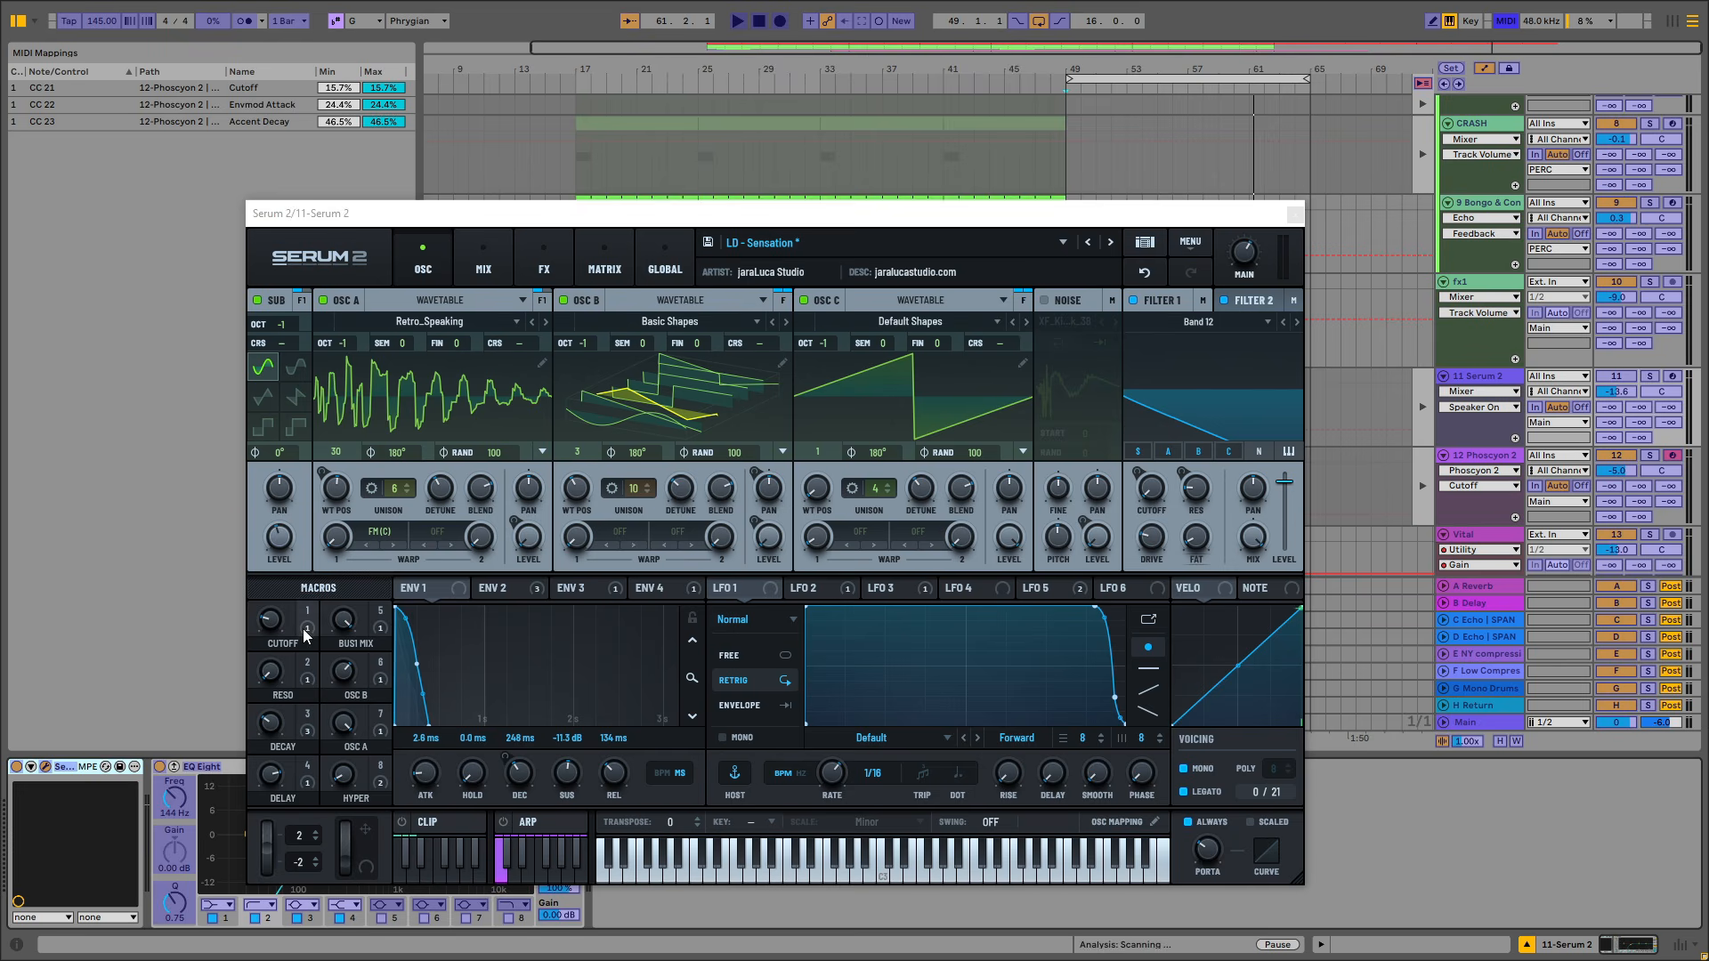
click(271, 627)
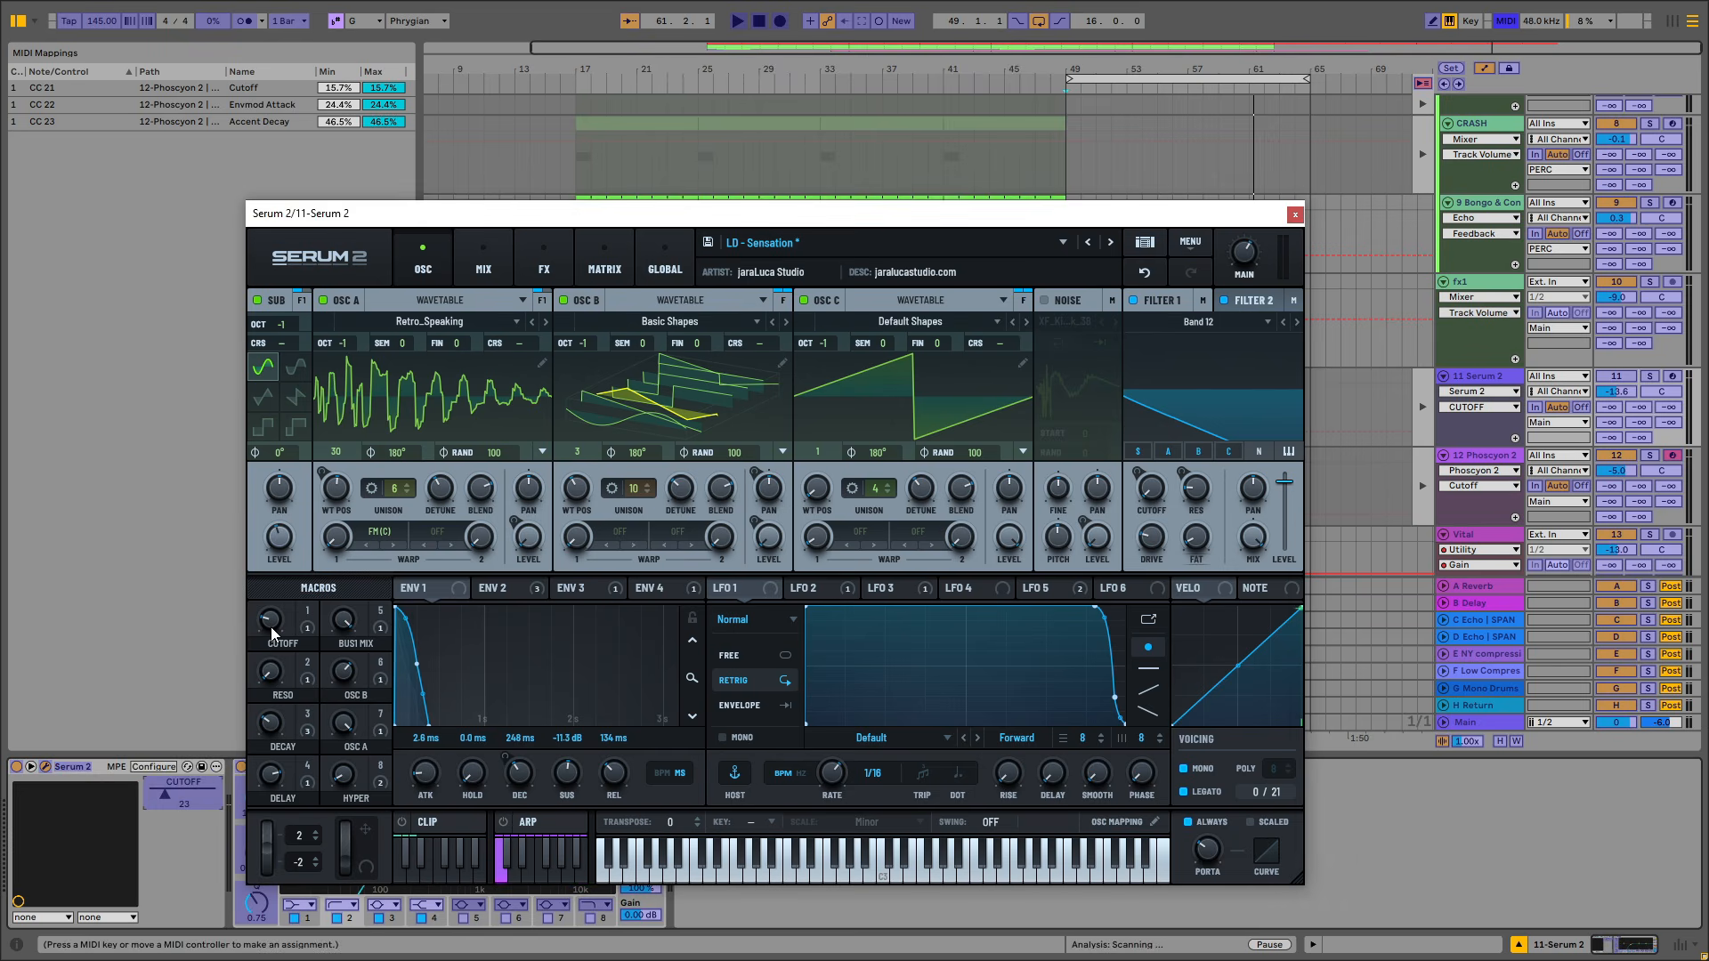
click(1505, 20)
click(1295, 214)
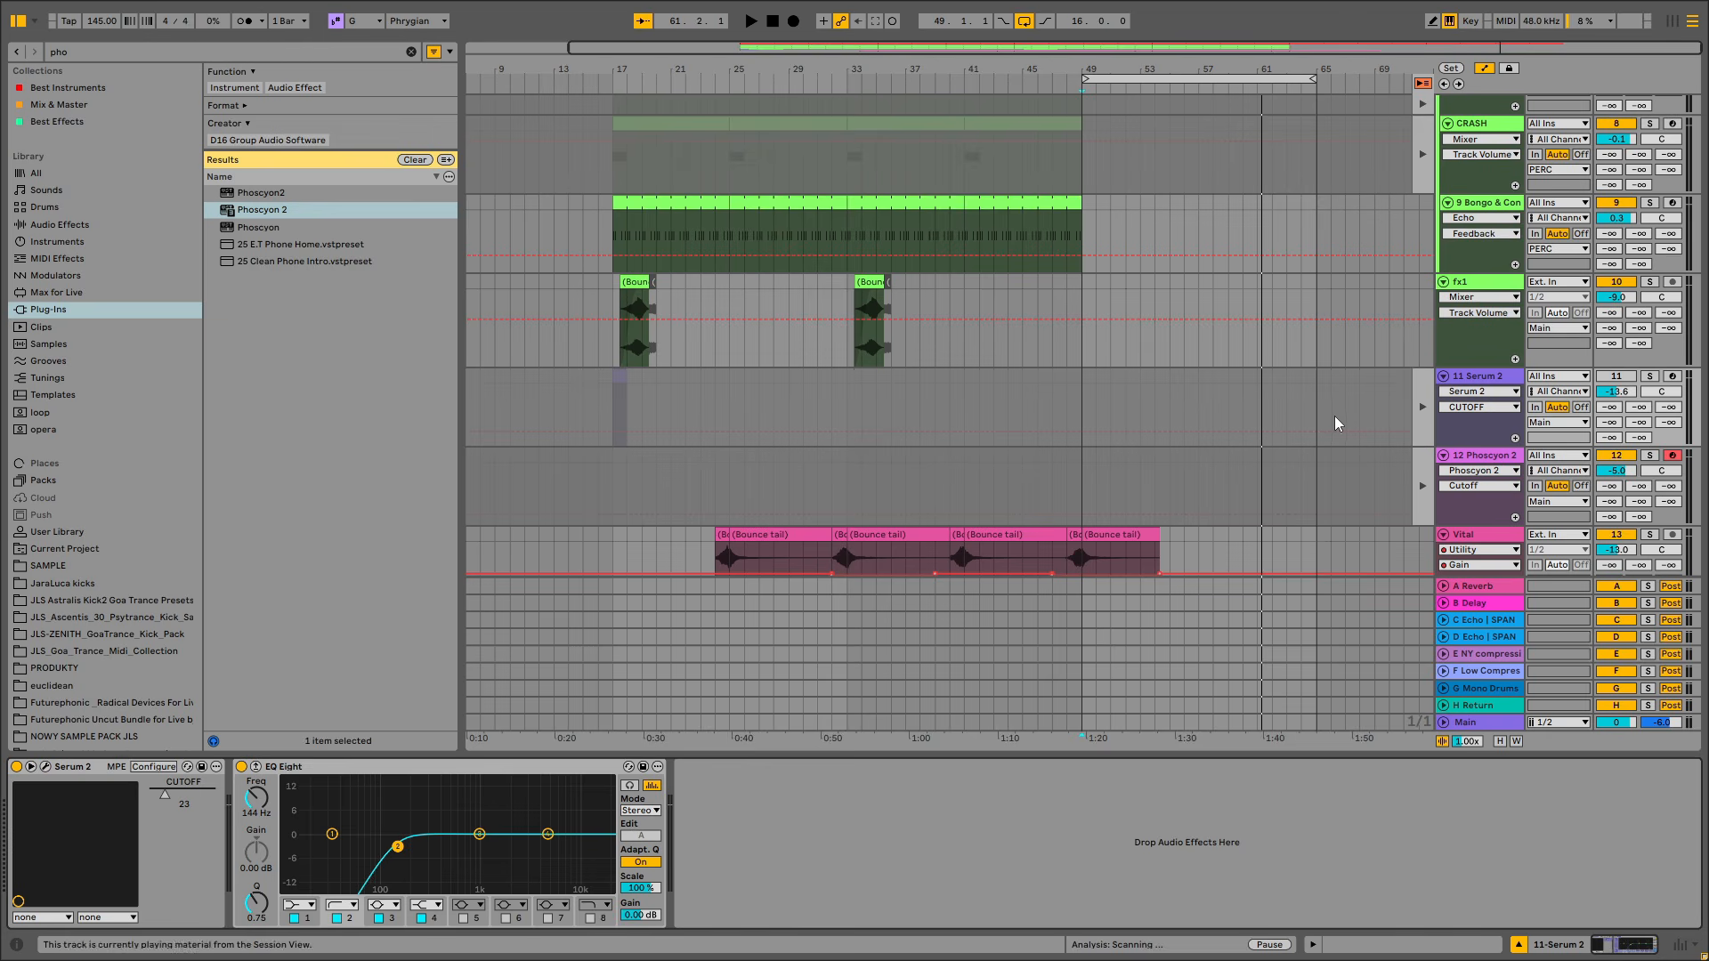
Unmute the Serum 2 track and raise its volume to -9.9 dB while playing from bar 49
click(1621, 376)
click(1082, 406)
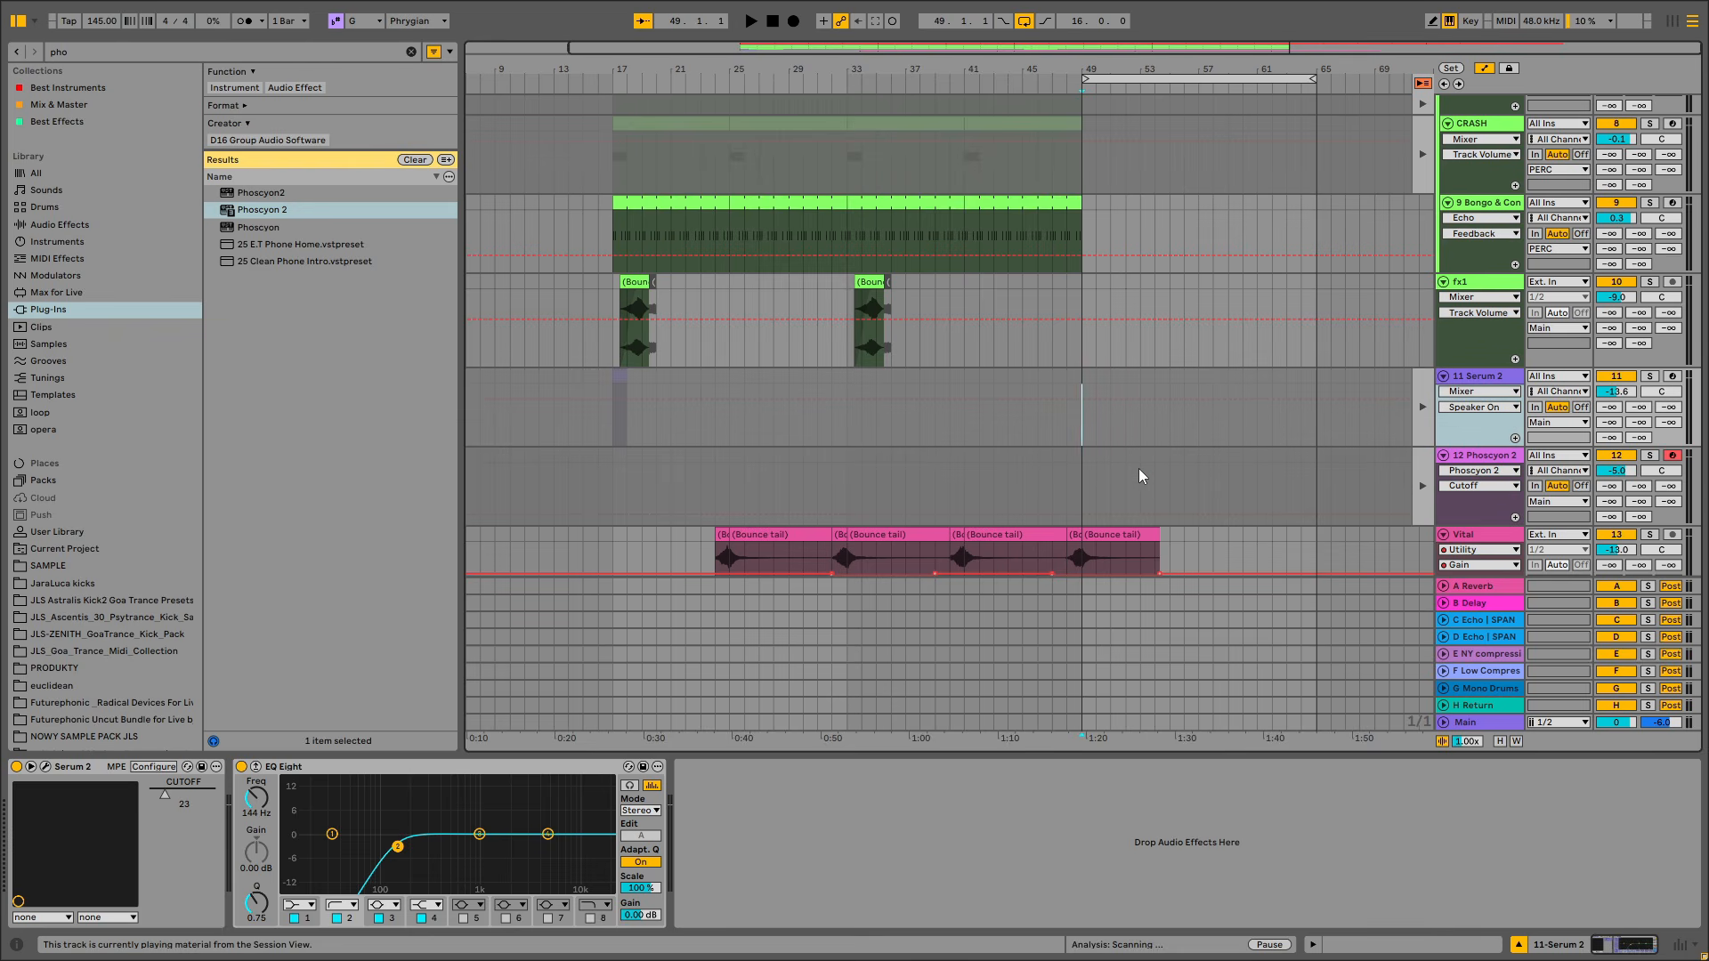
key(space)
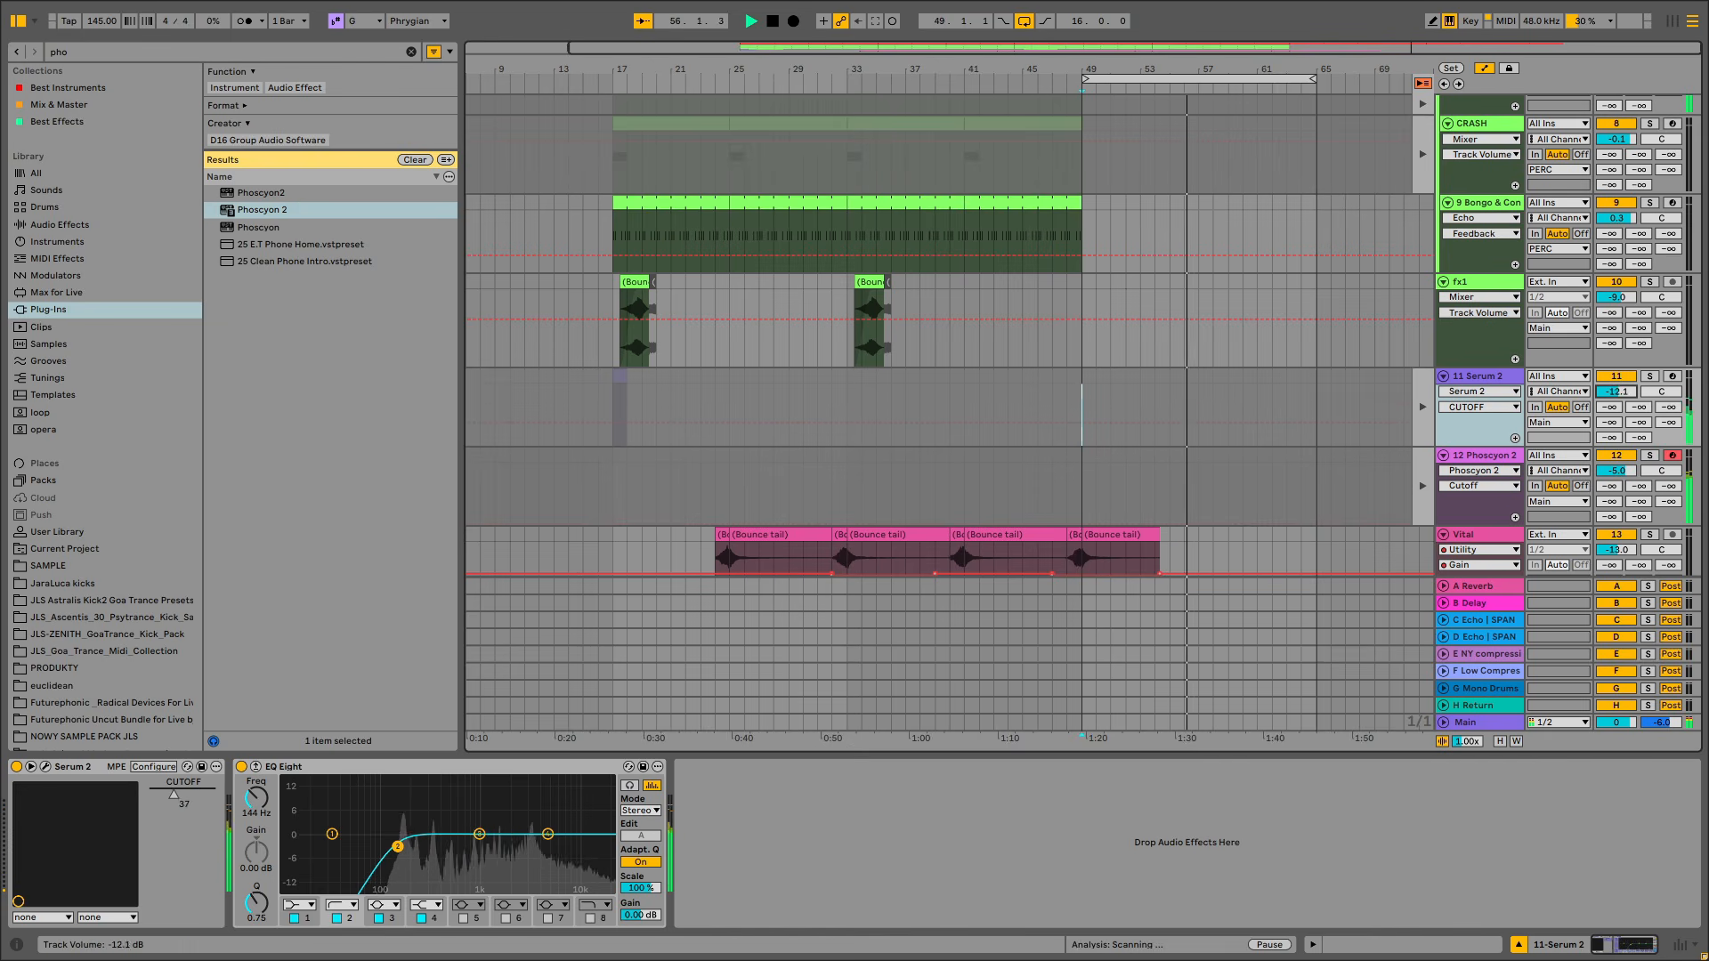
drag(1626, 398, 1647, 393)
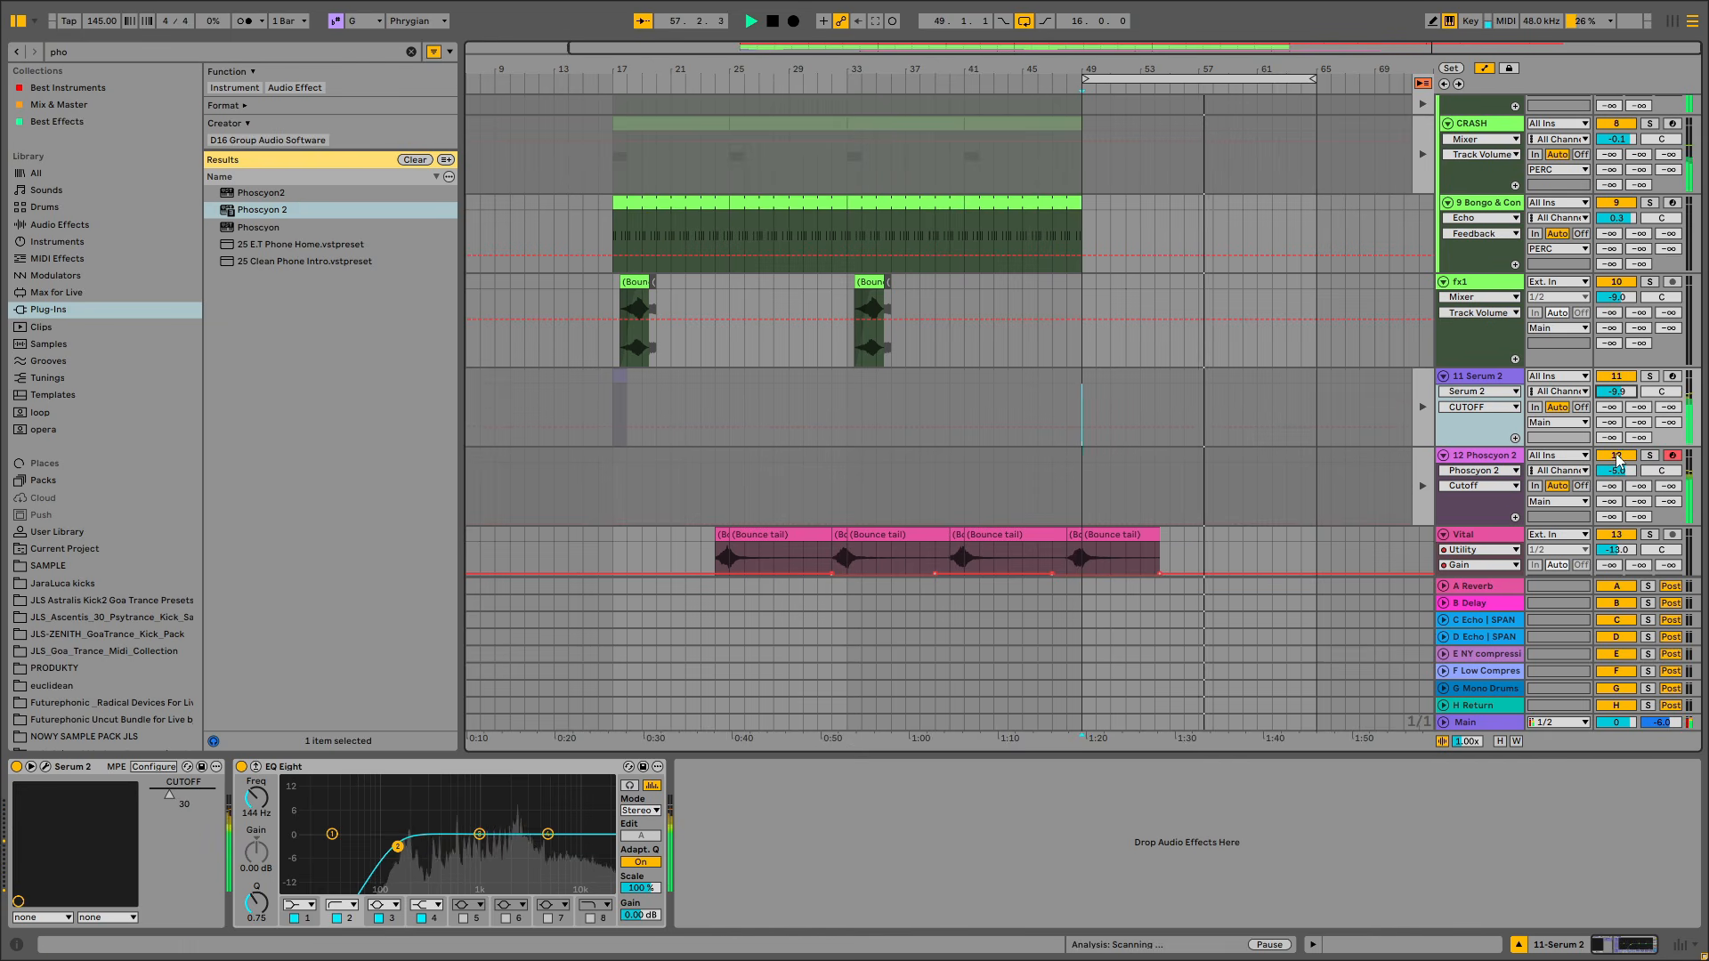
Solo the Serum 2 track and open its second clip in the Session View to show its notes
click(1649, 375)
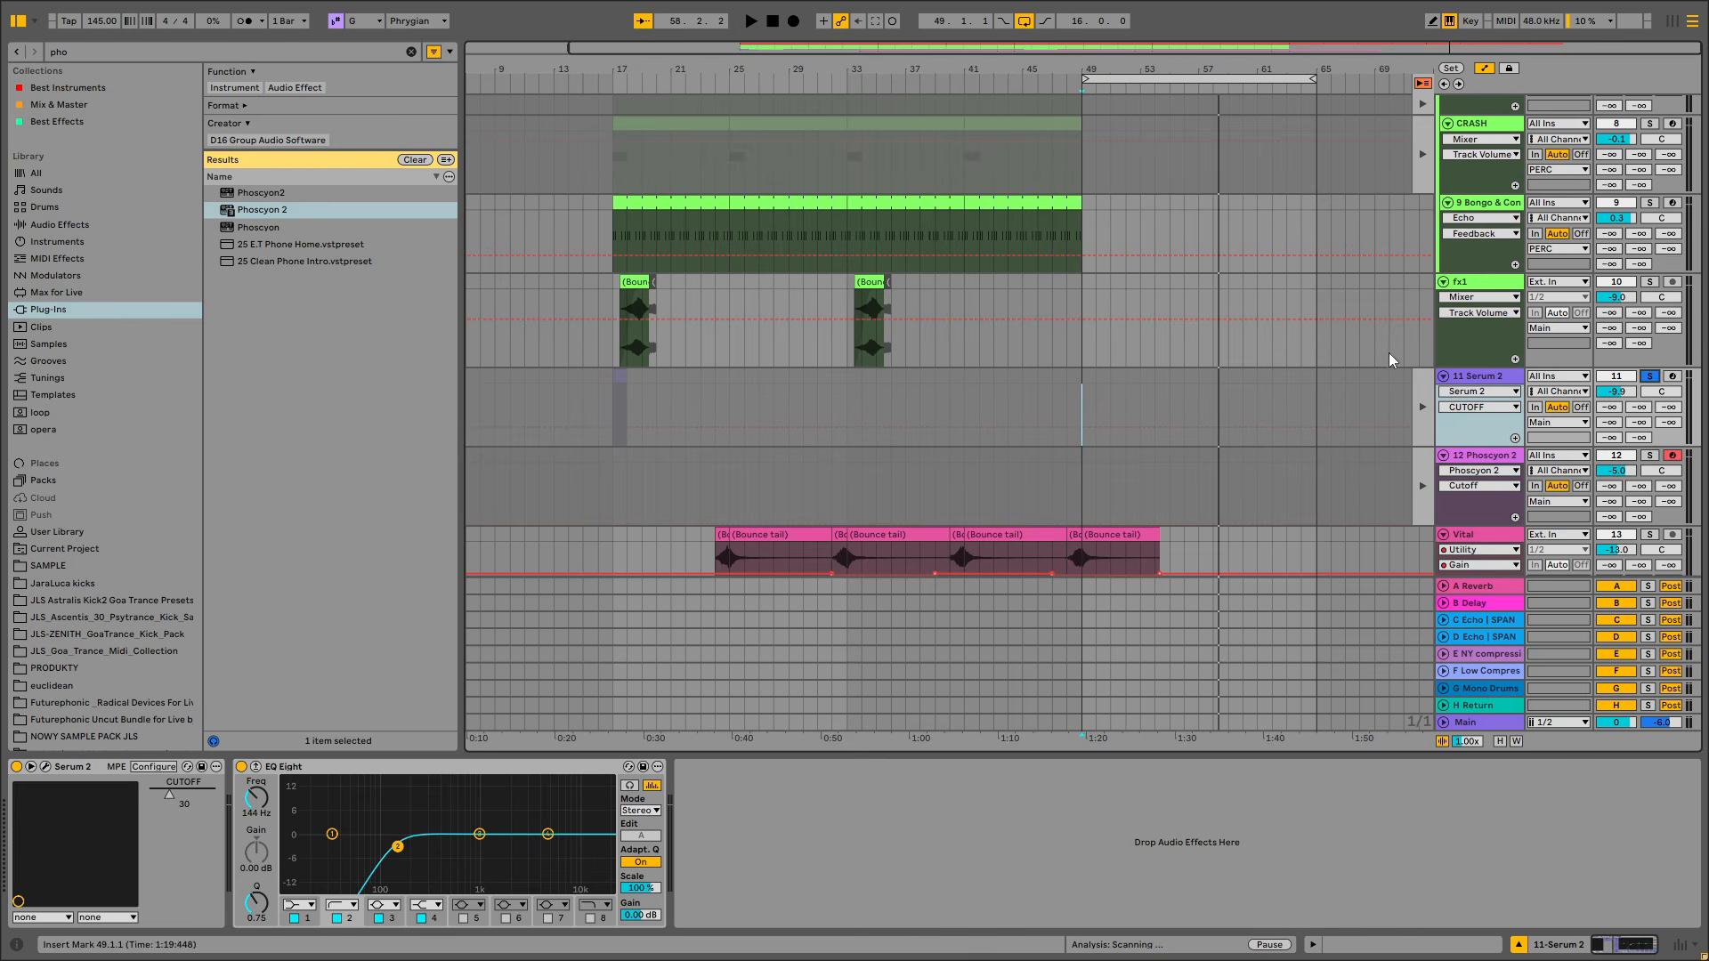
key(Tab)
double_click(1202, 89)
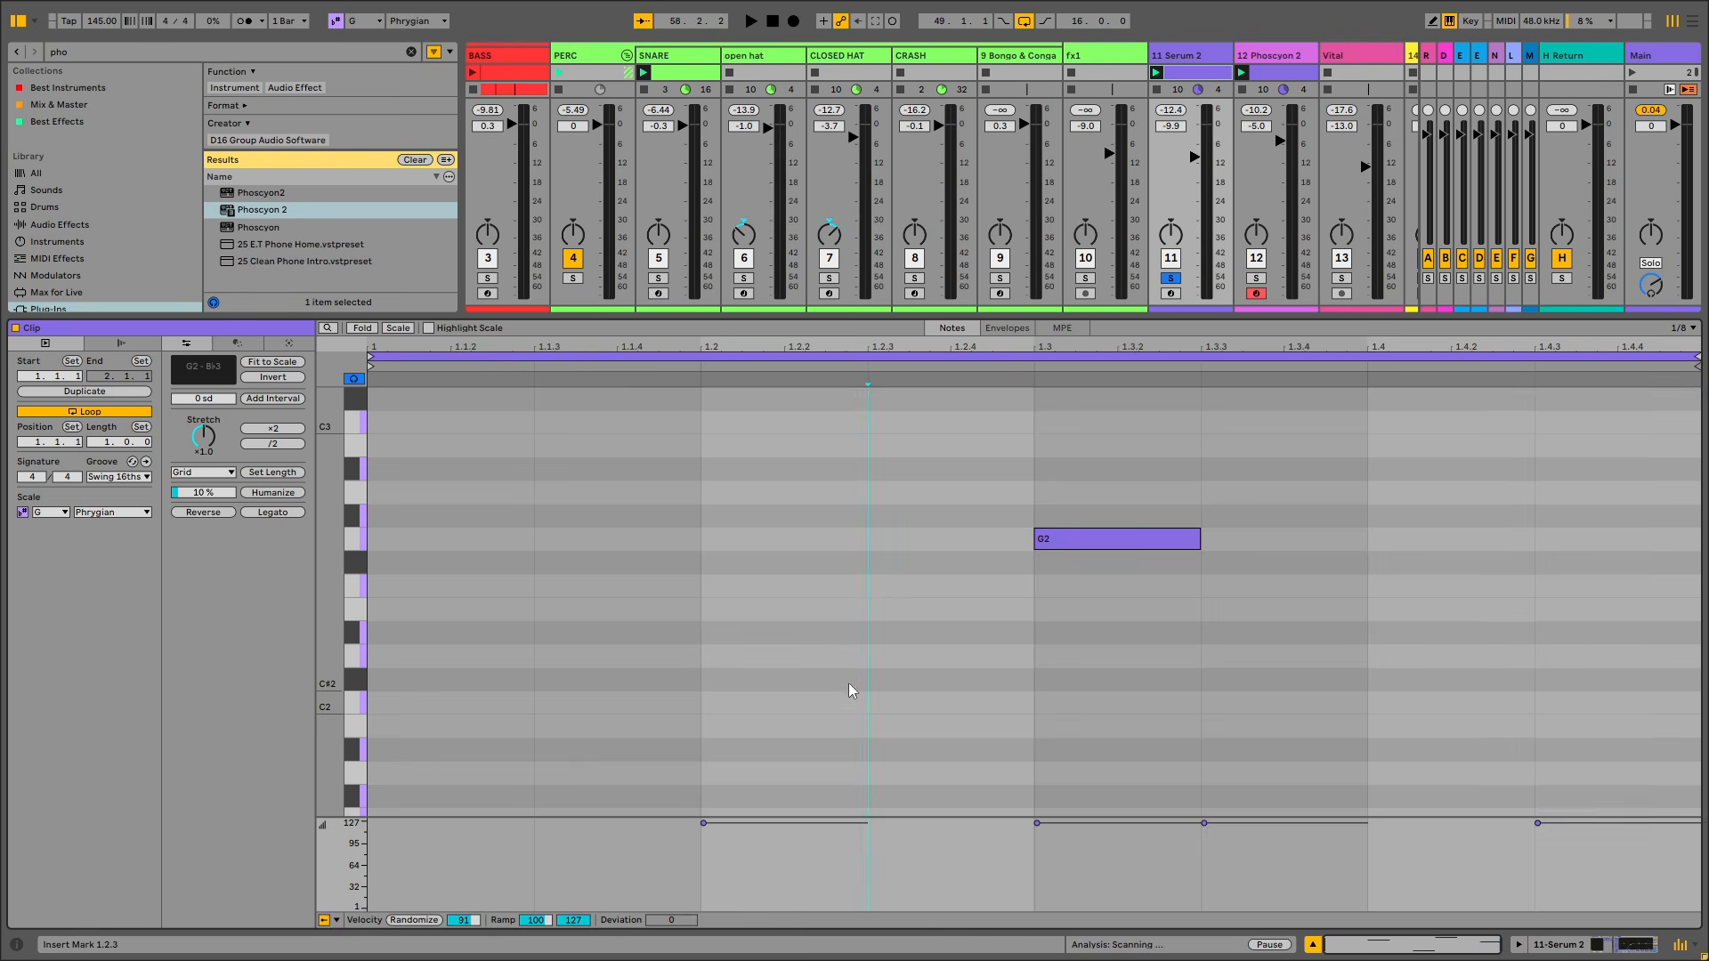
click(838, 703)
scroll(805, 734, up, 5)
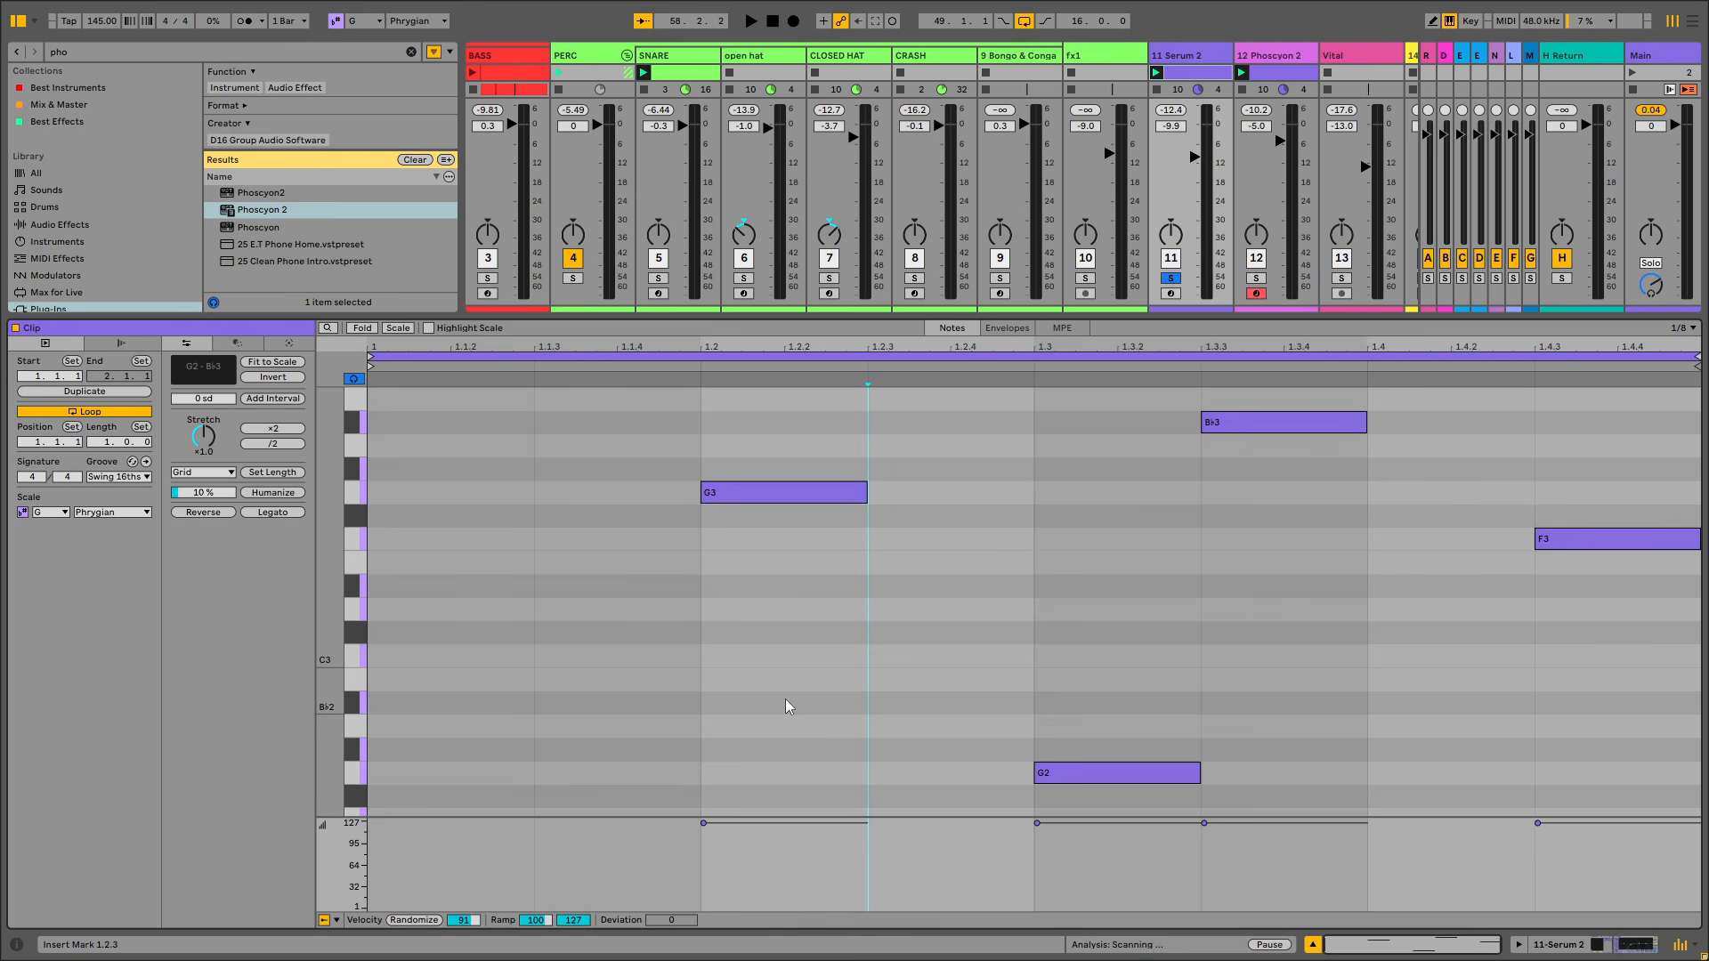
Open the Serum 2 interface to check its oscillator settings, and close it again
click(1171, 51)
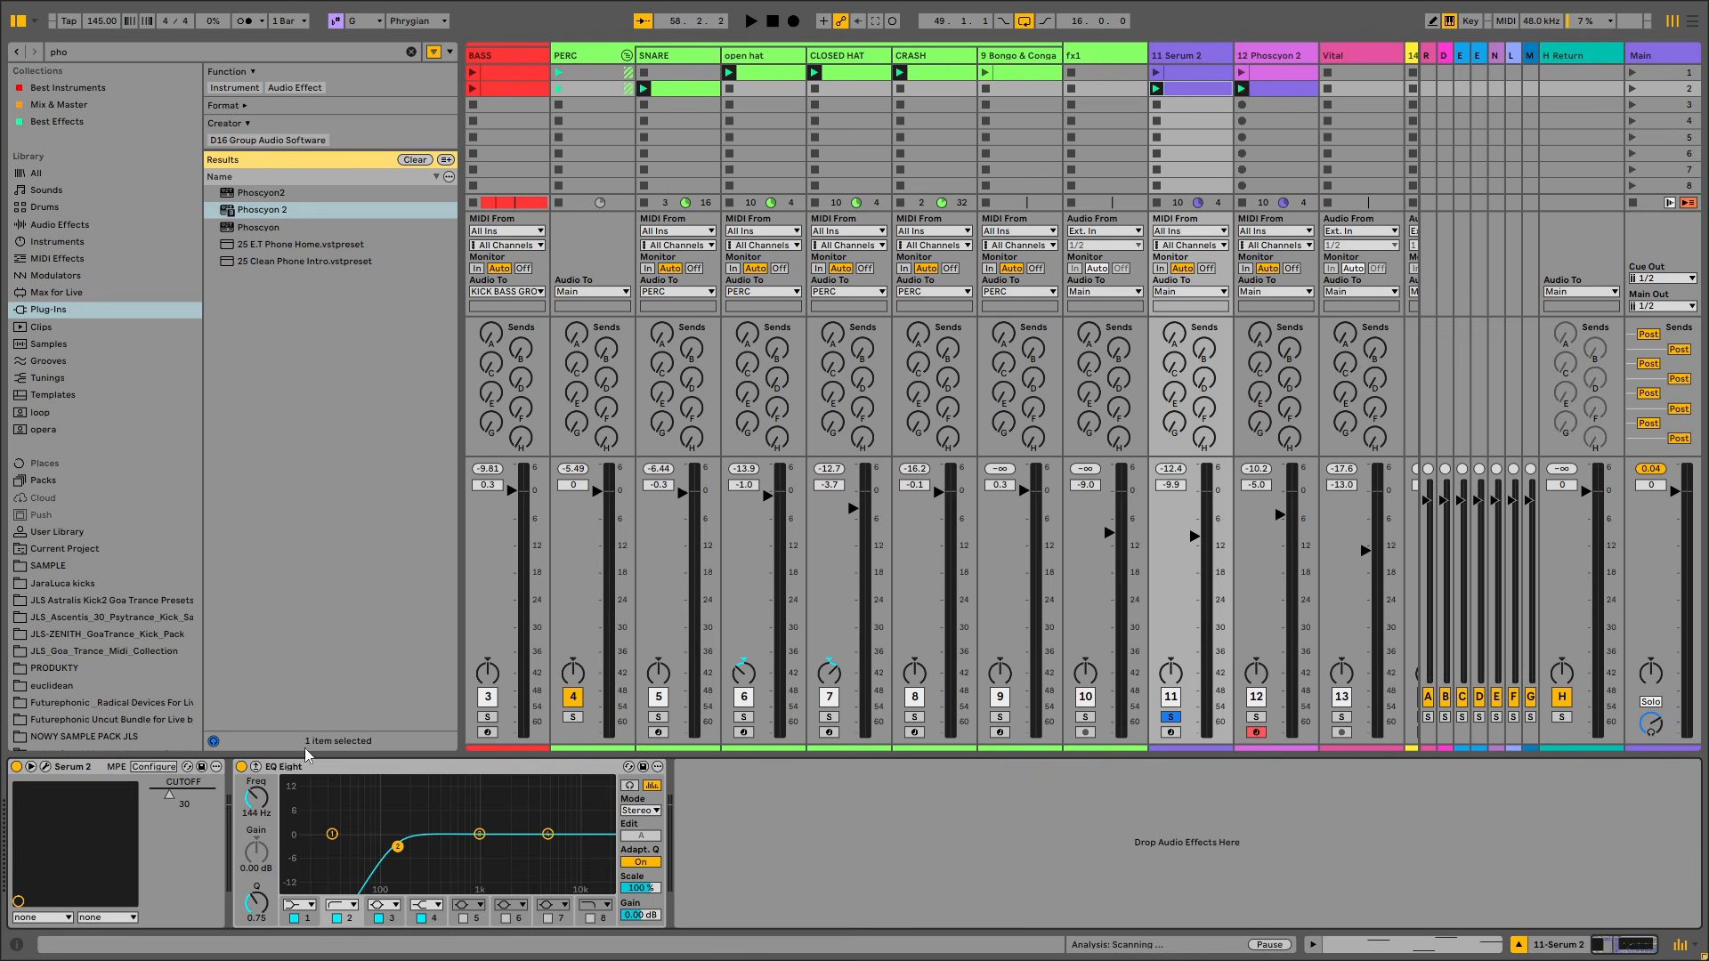
click(44, 766)
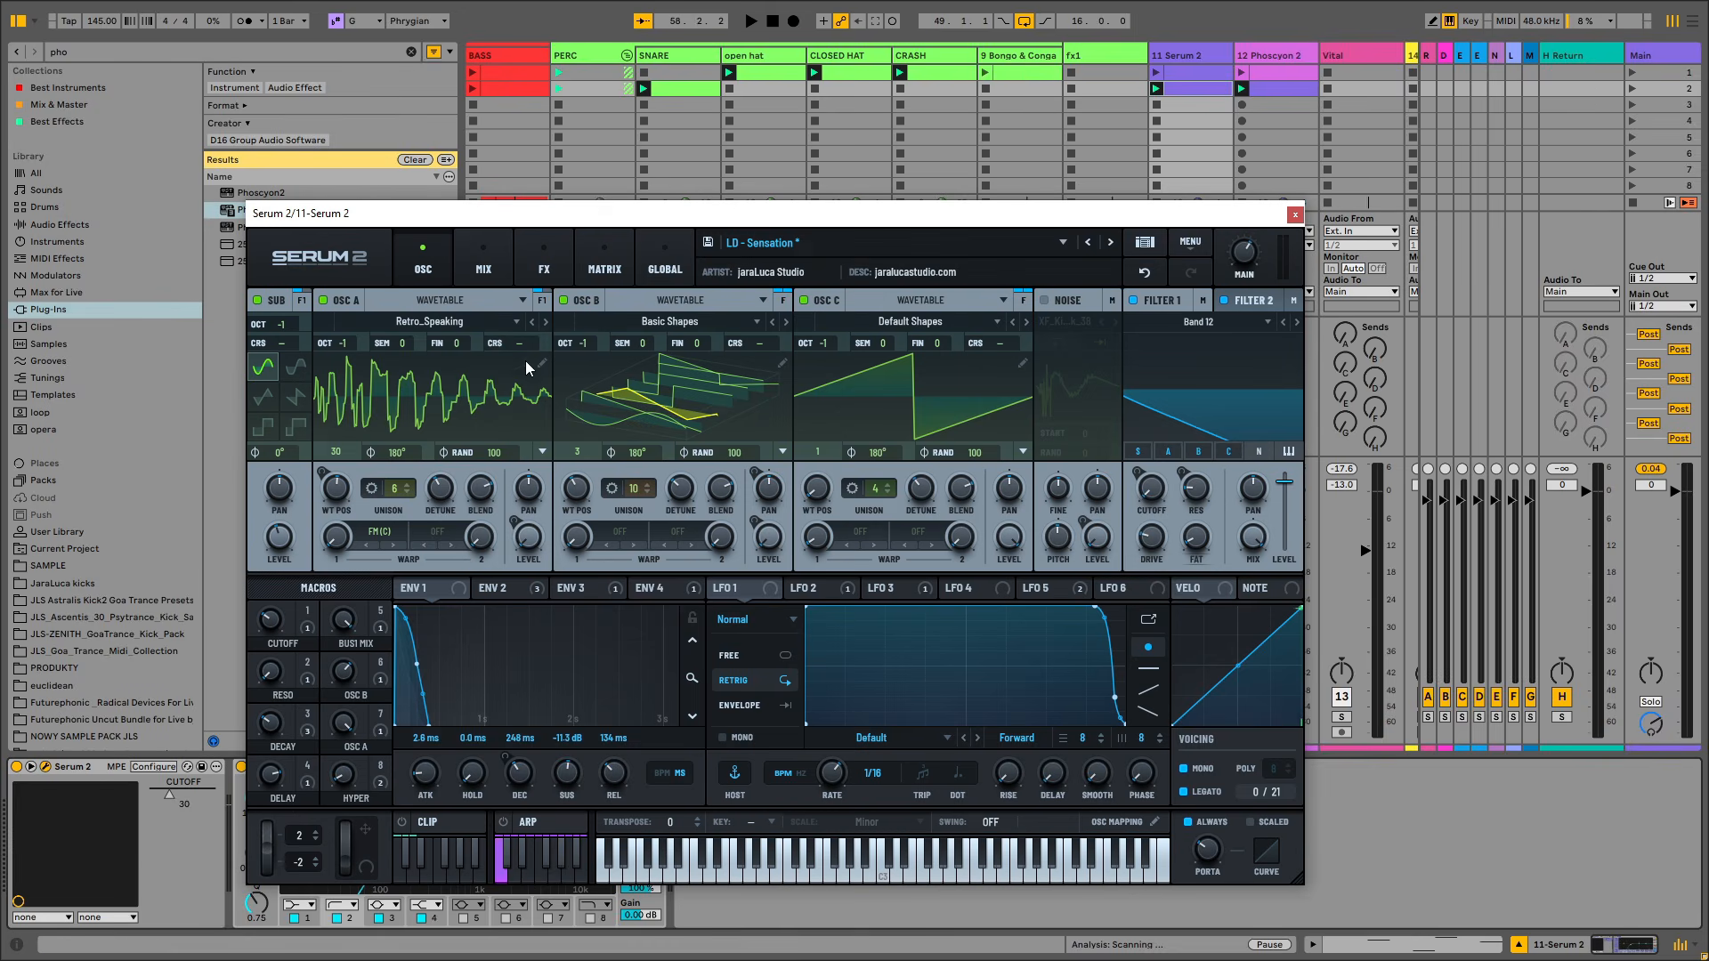
click(1295, 214)
Transpose all notes in the Serum 2 clip up one octave
key(shift+Tab)
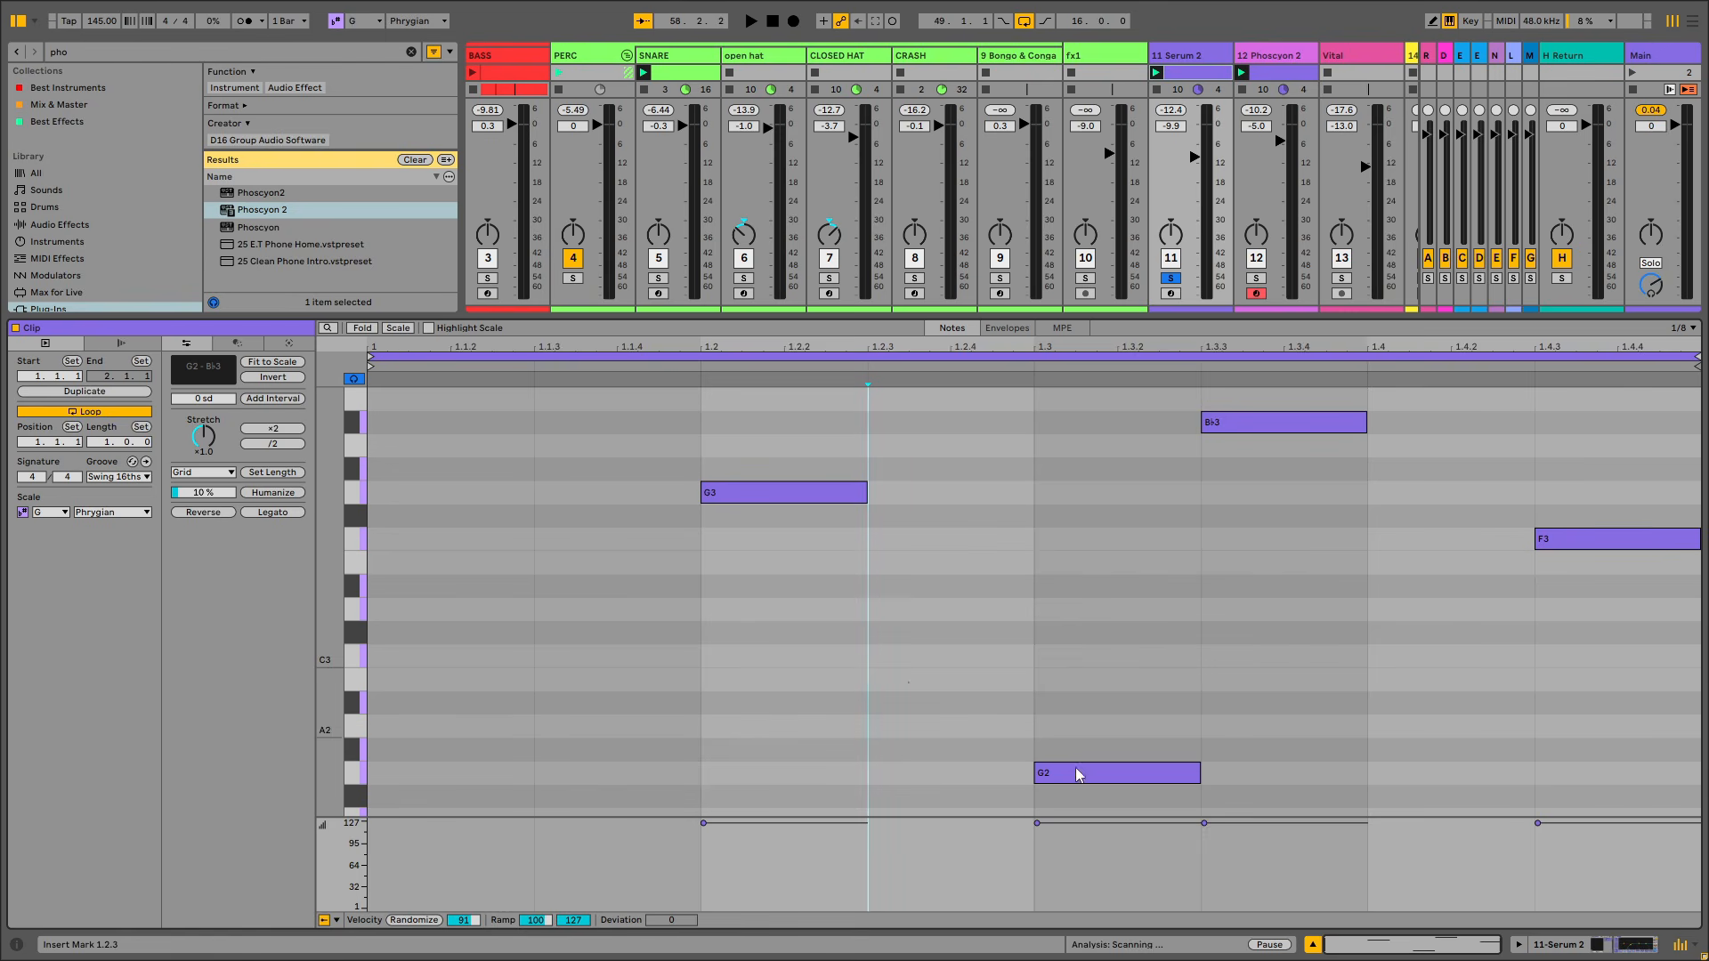
key(ctrl+a)
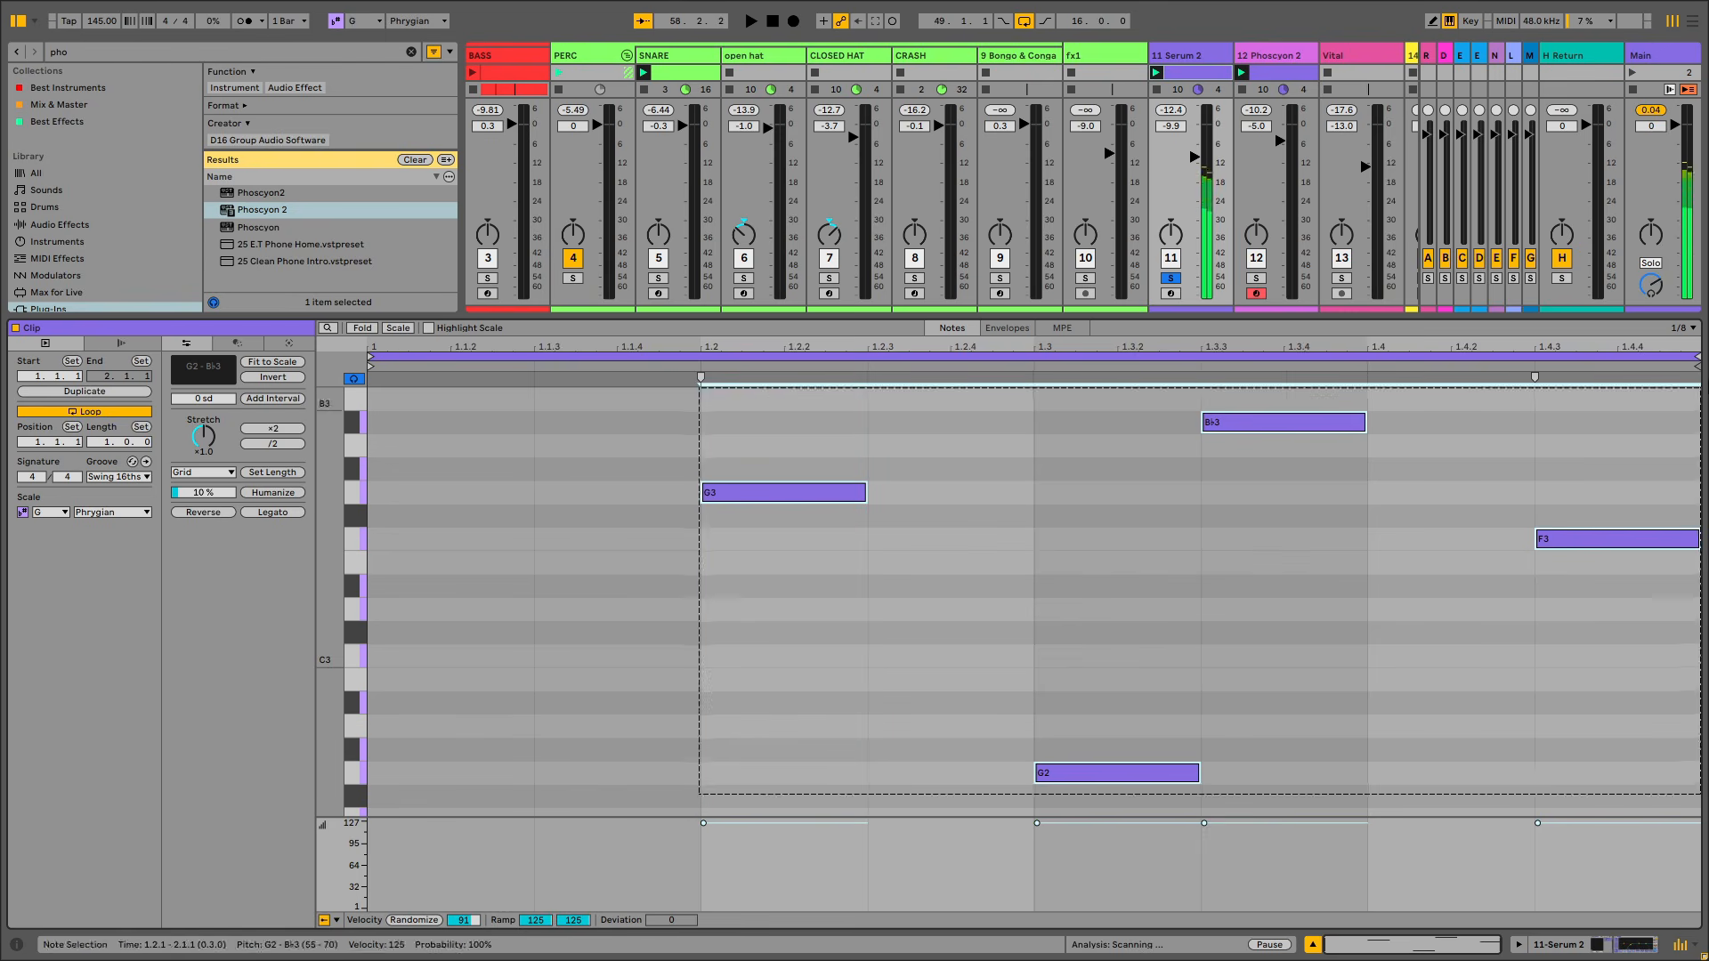
key(shift+Up)
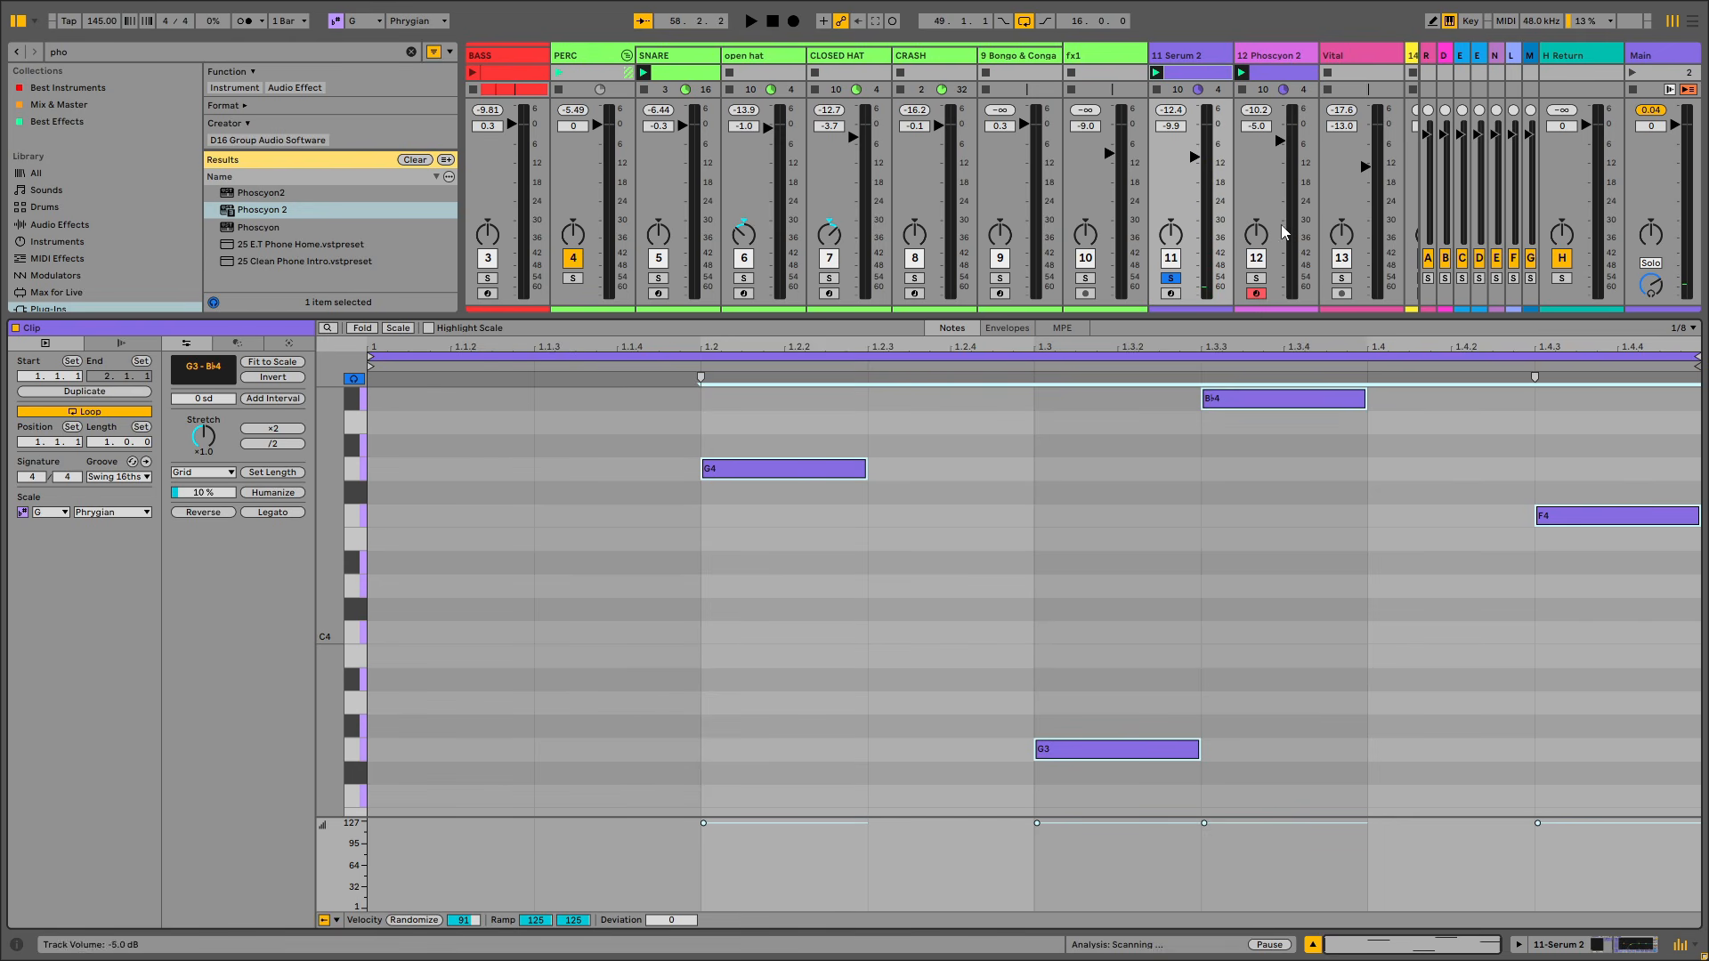
Examine the Phoscyon 2 clip's notes for comparison and return to the Serum 2 clip
click(1273, 69)
scroll(703, 498, up, 5)
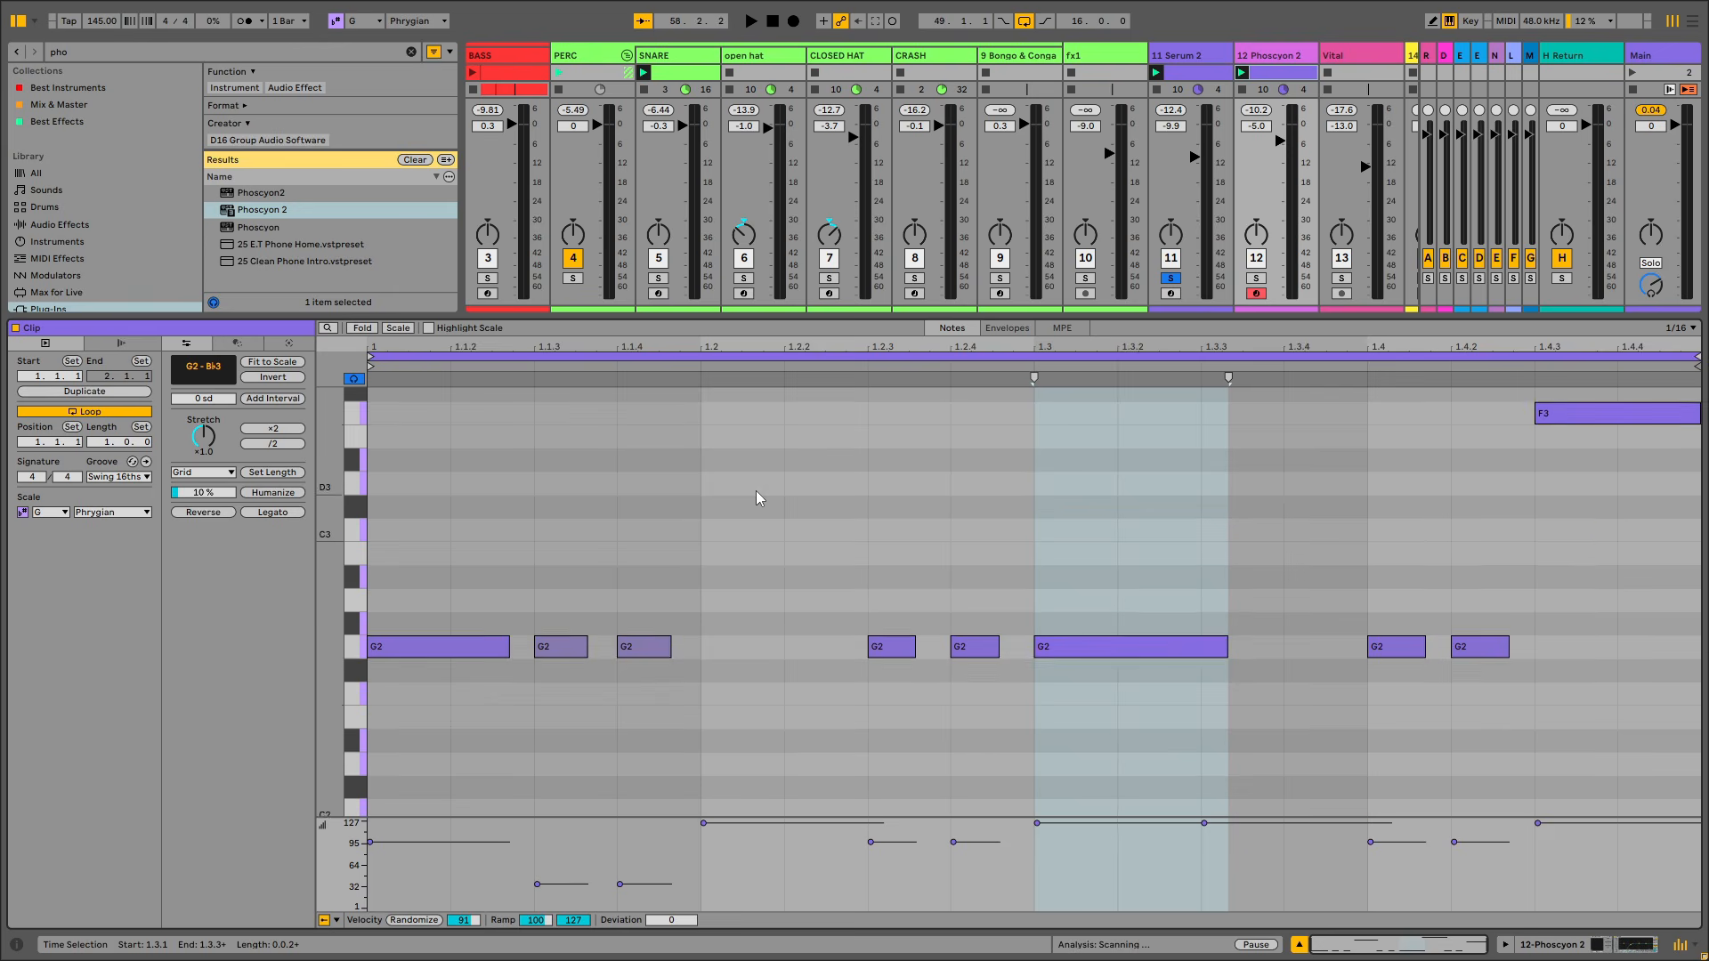
scroll(724, 639, up, 2)
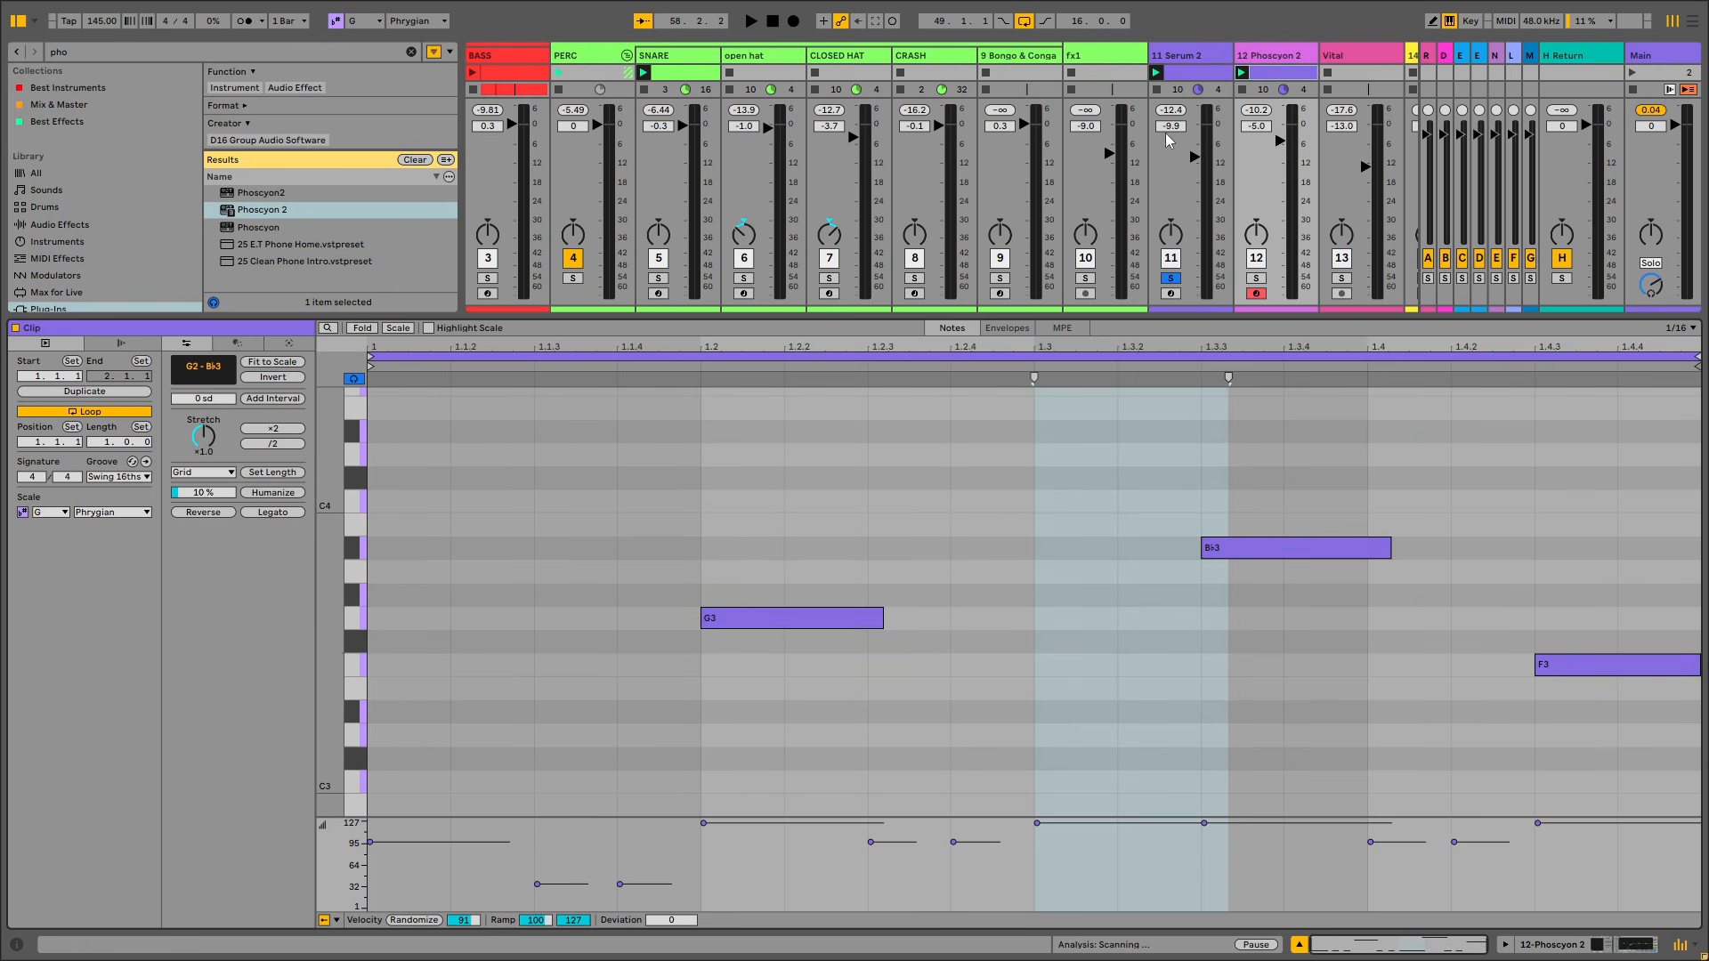
click(1178, 73)
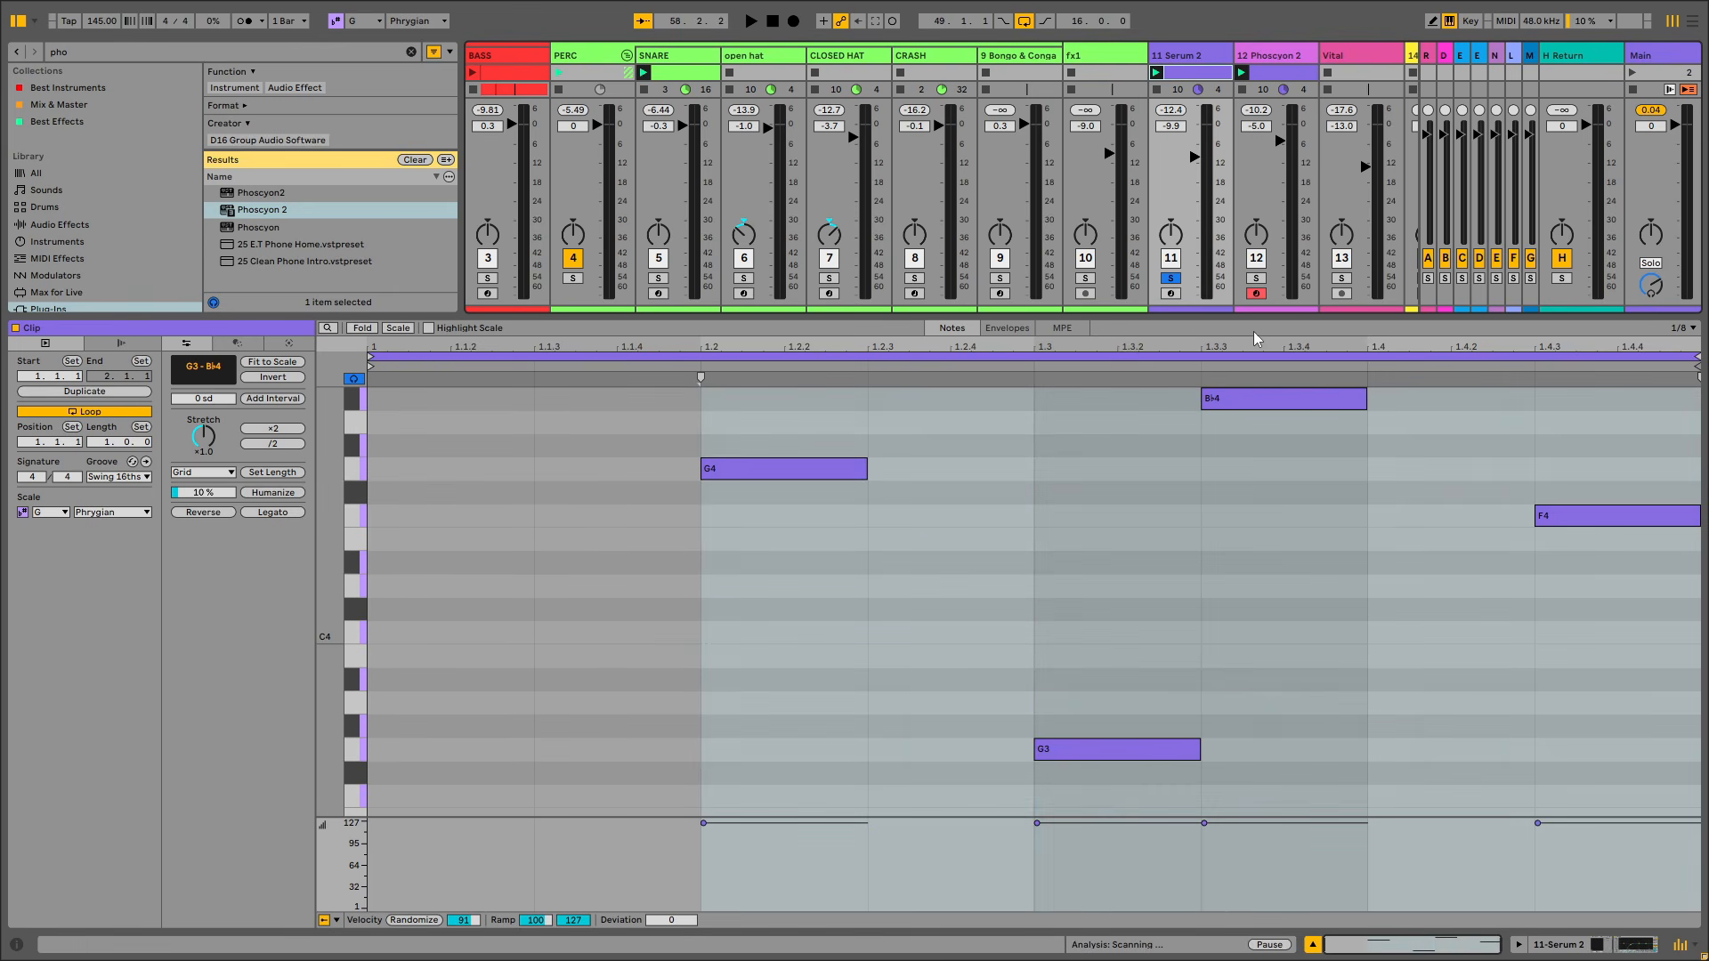
Solo Phoscyon 2 together with Serum 2, and pan Serum 2 to the left and Phoscyon 2 to the right while auditioning both
key(ctrl+alt+l)
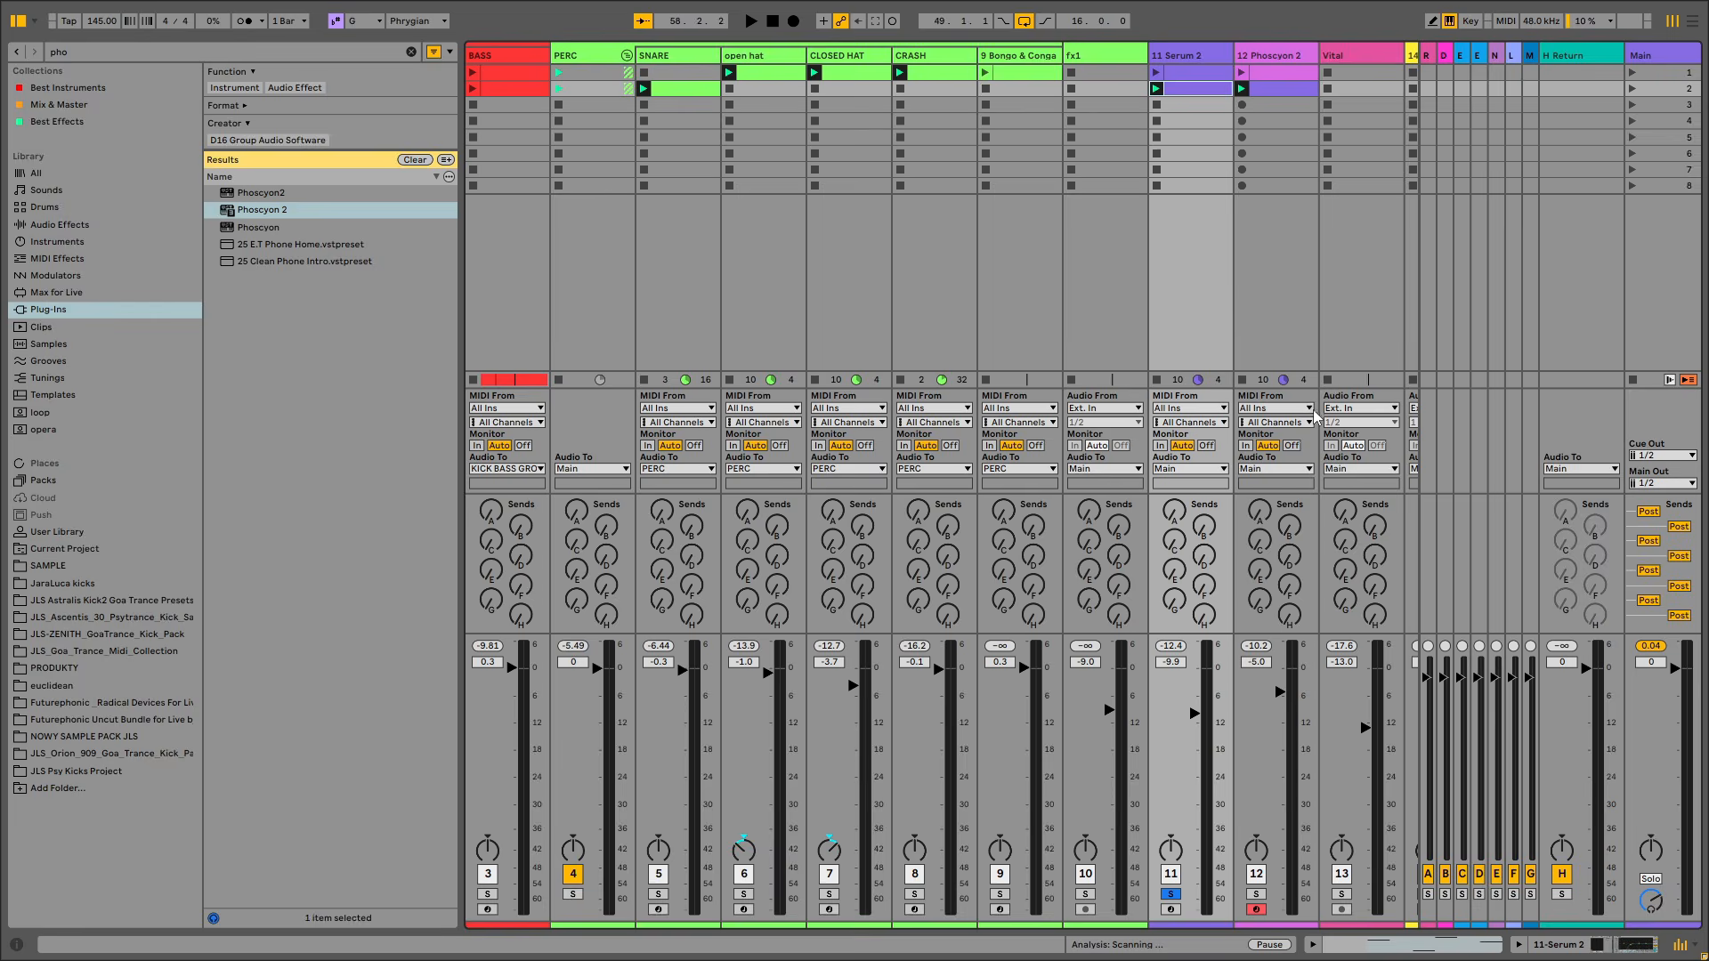
click(1256, 894)
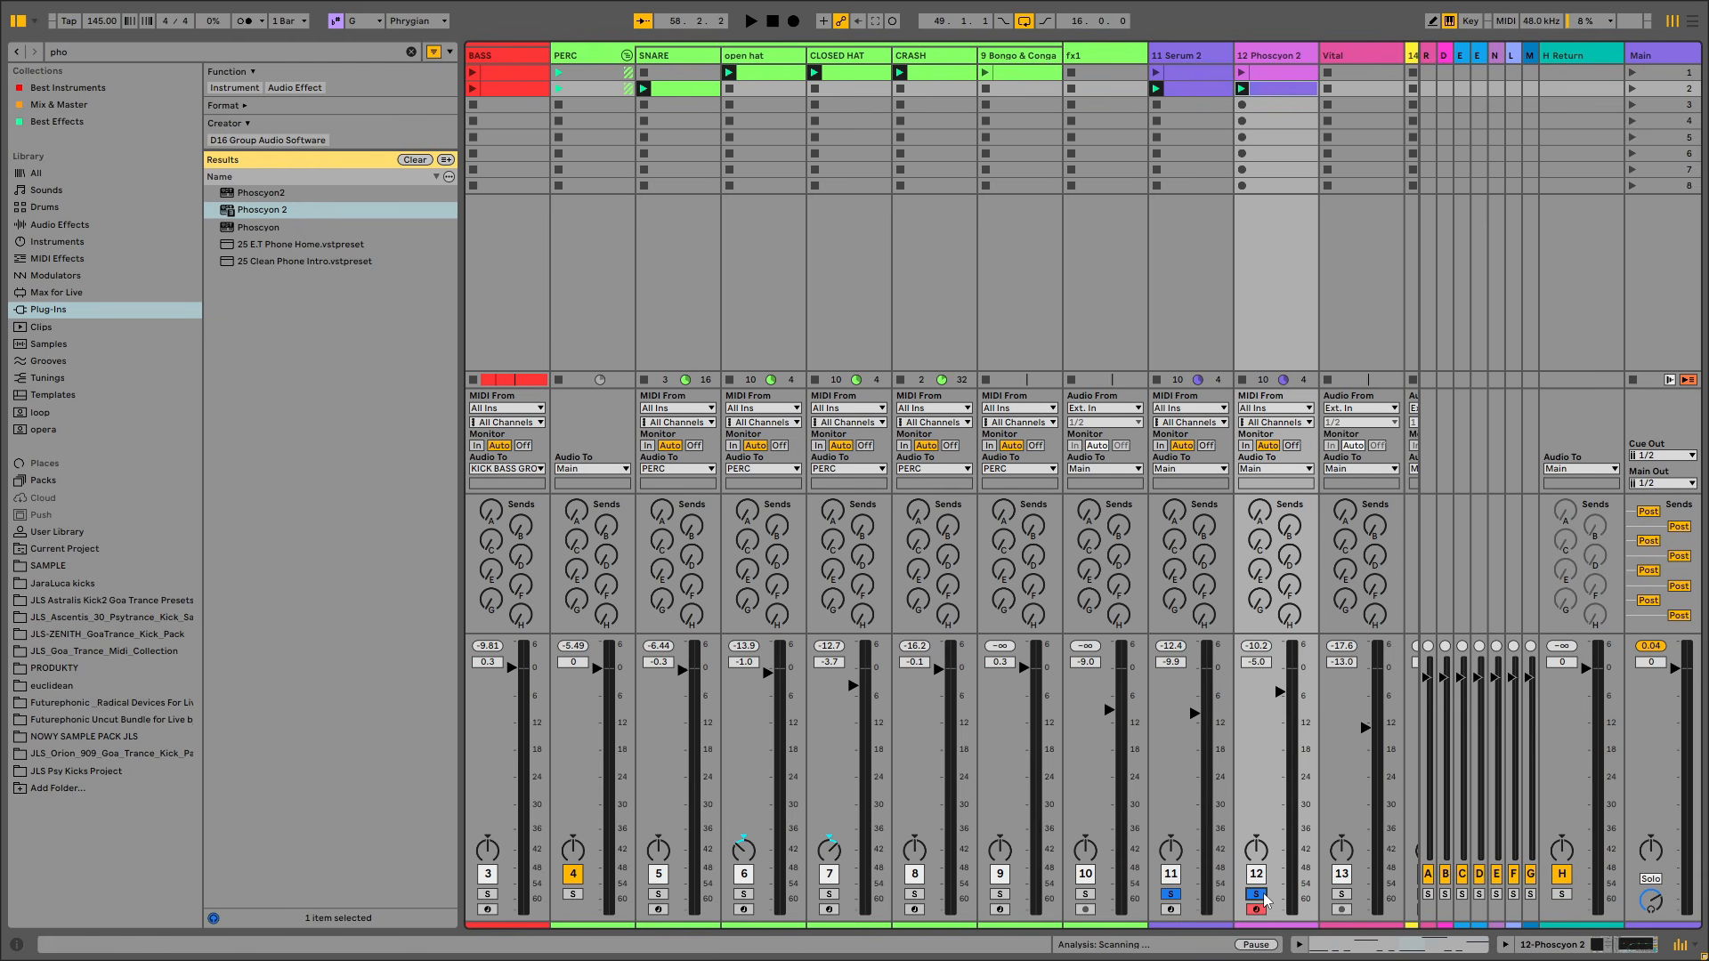
key(space)
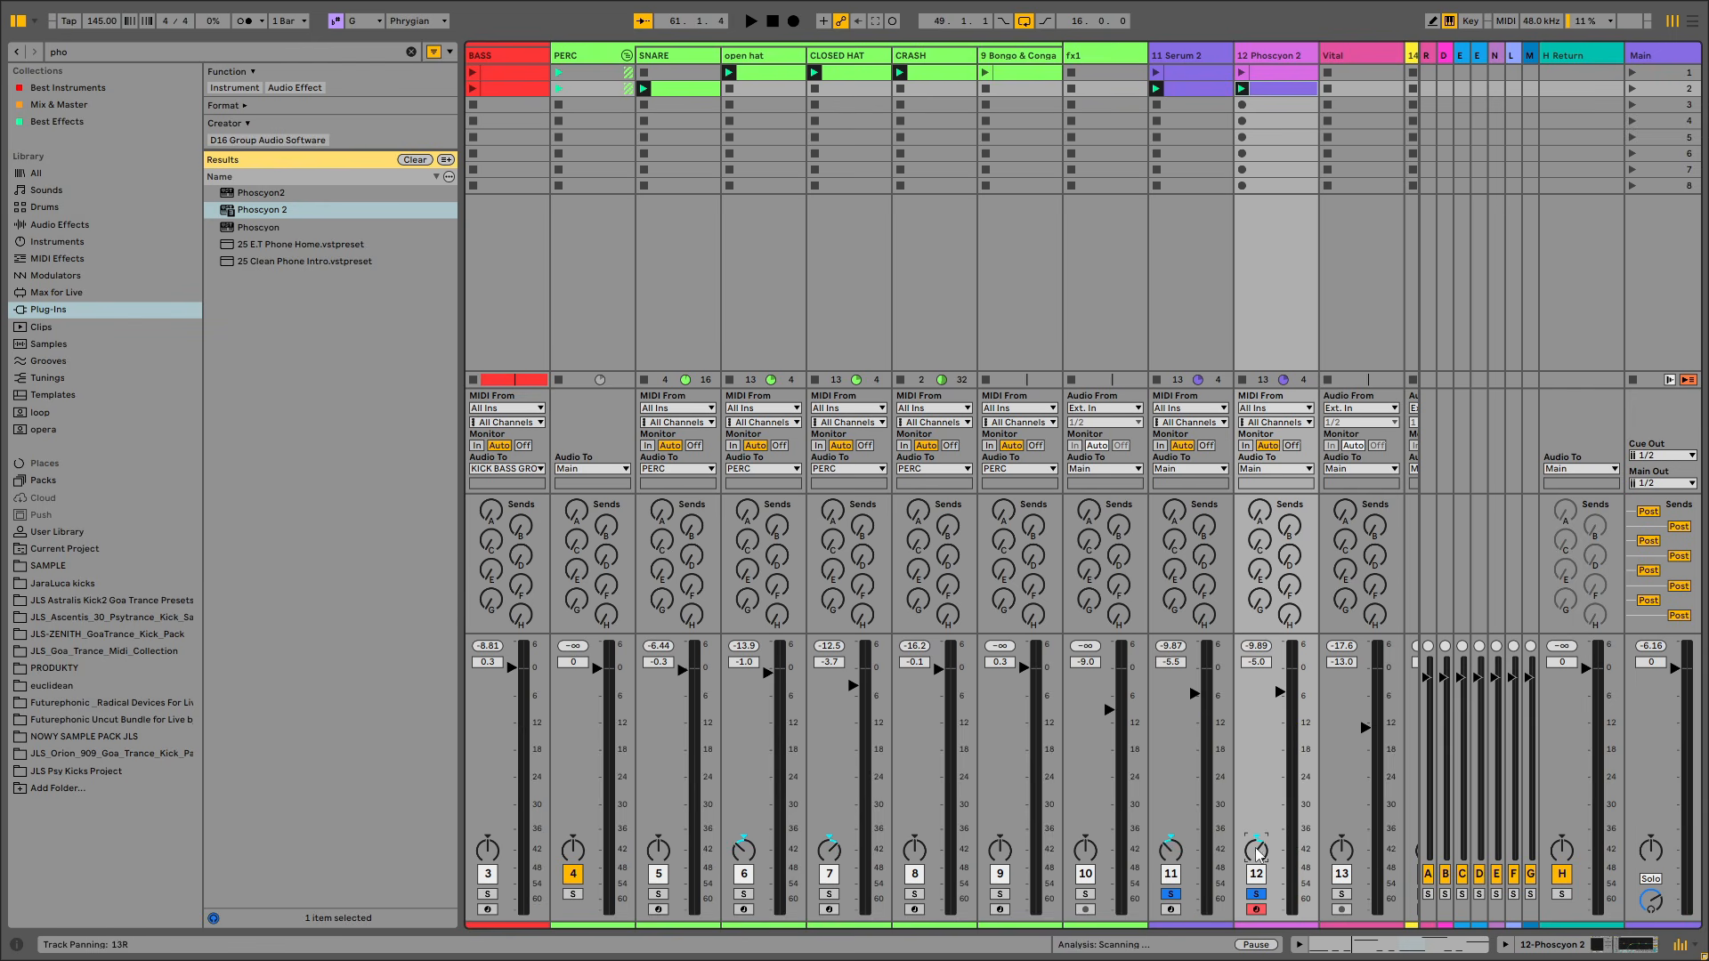
key(space)
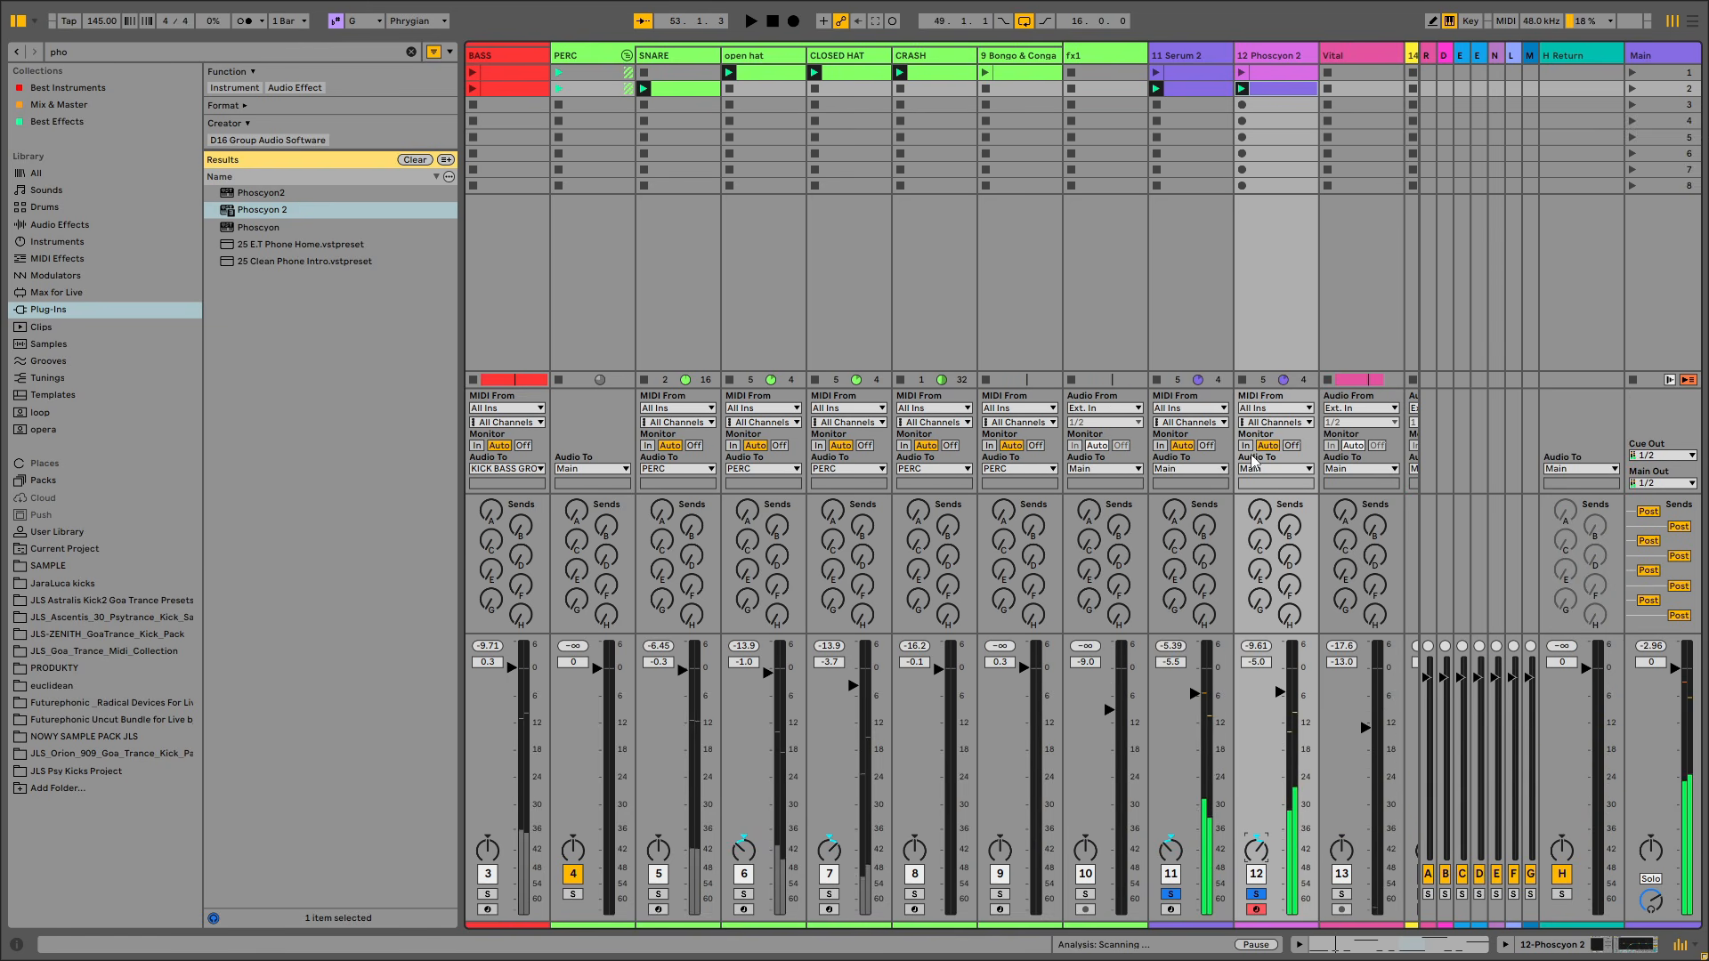
Lower the Serum 2 track volume to -7.9 dB and play the two leads together
drag(1202, 698, 1201, 706)
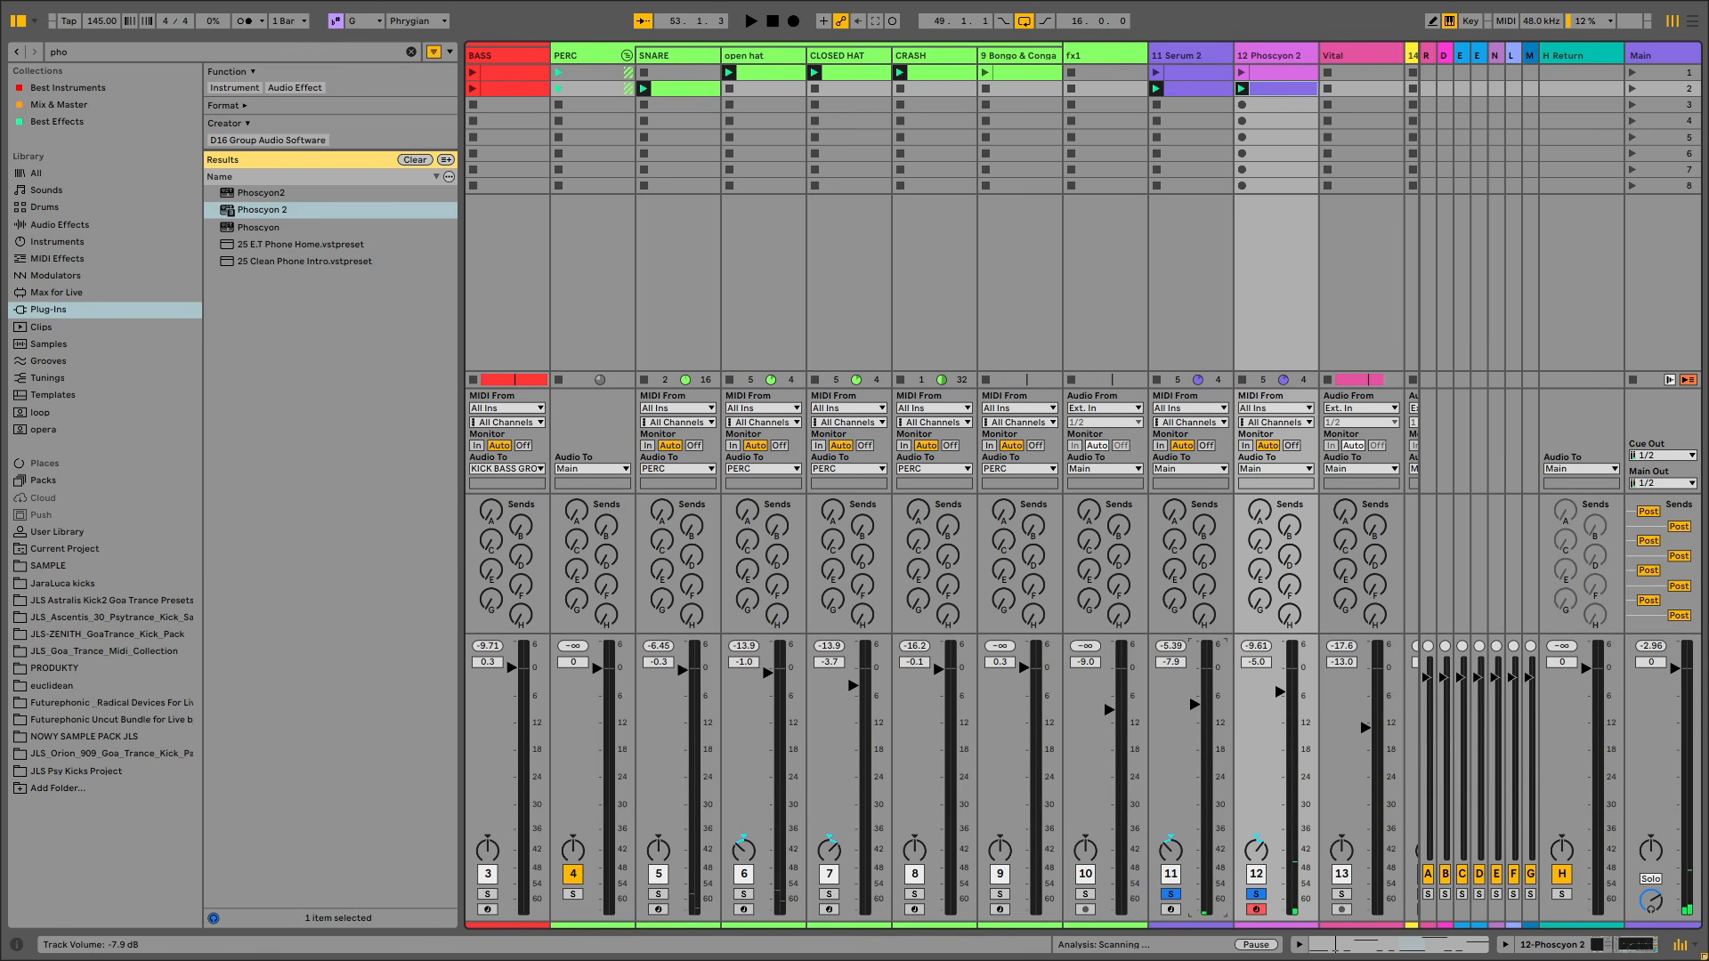
key(space)
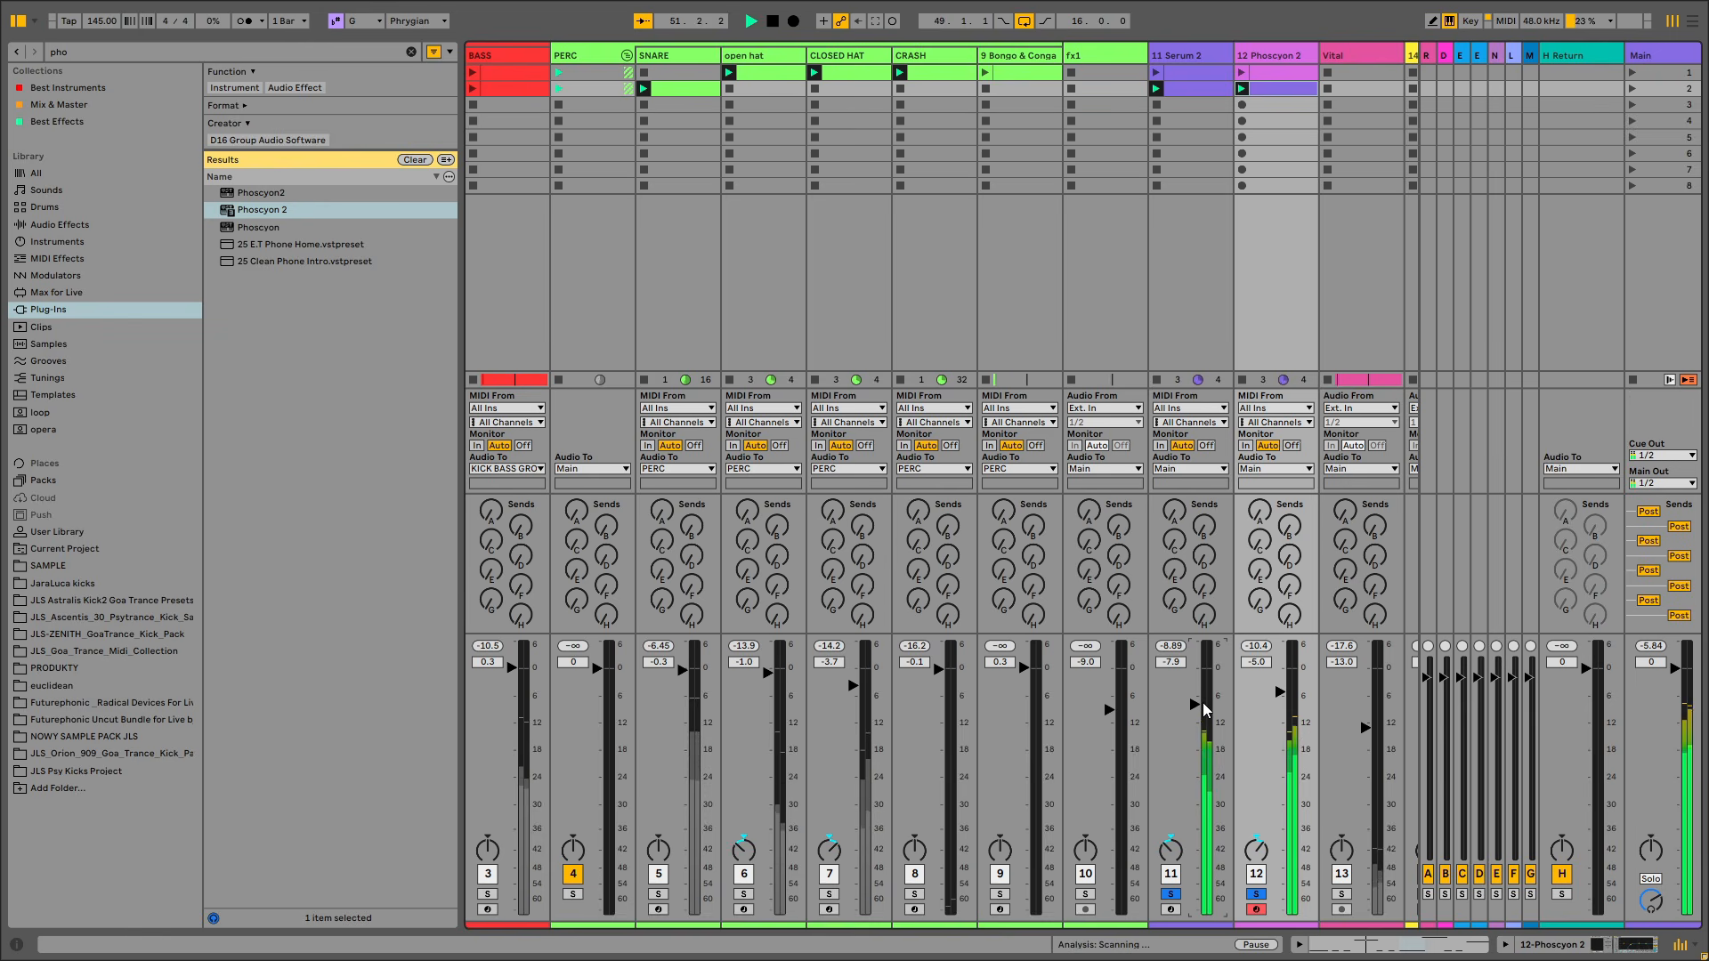
key(space)
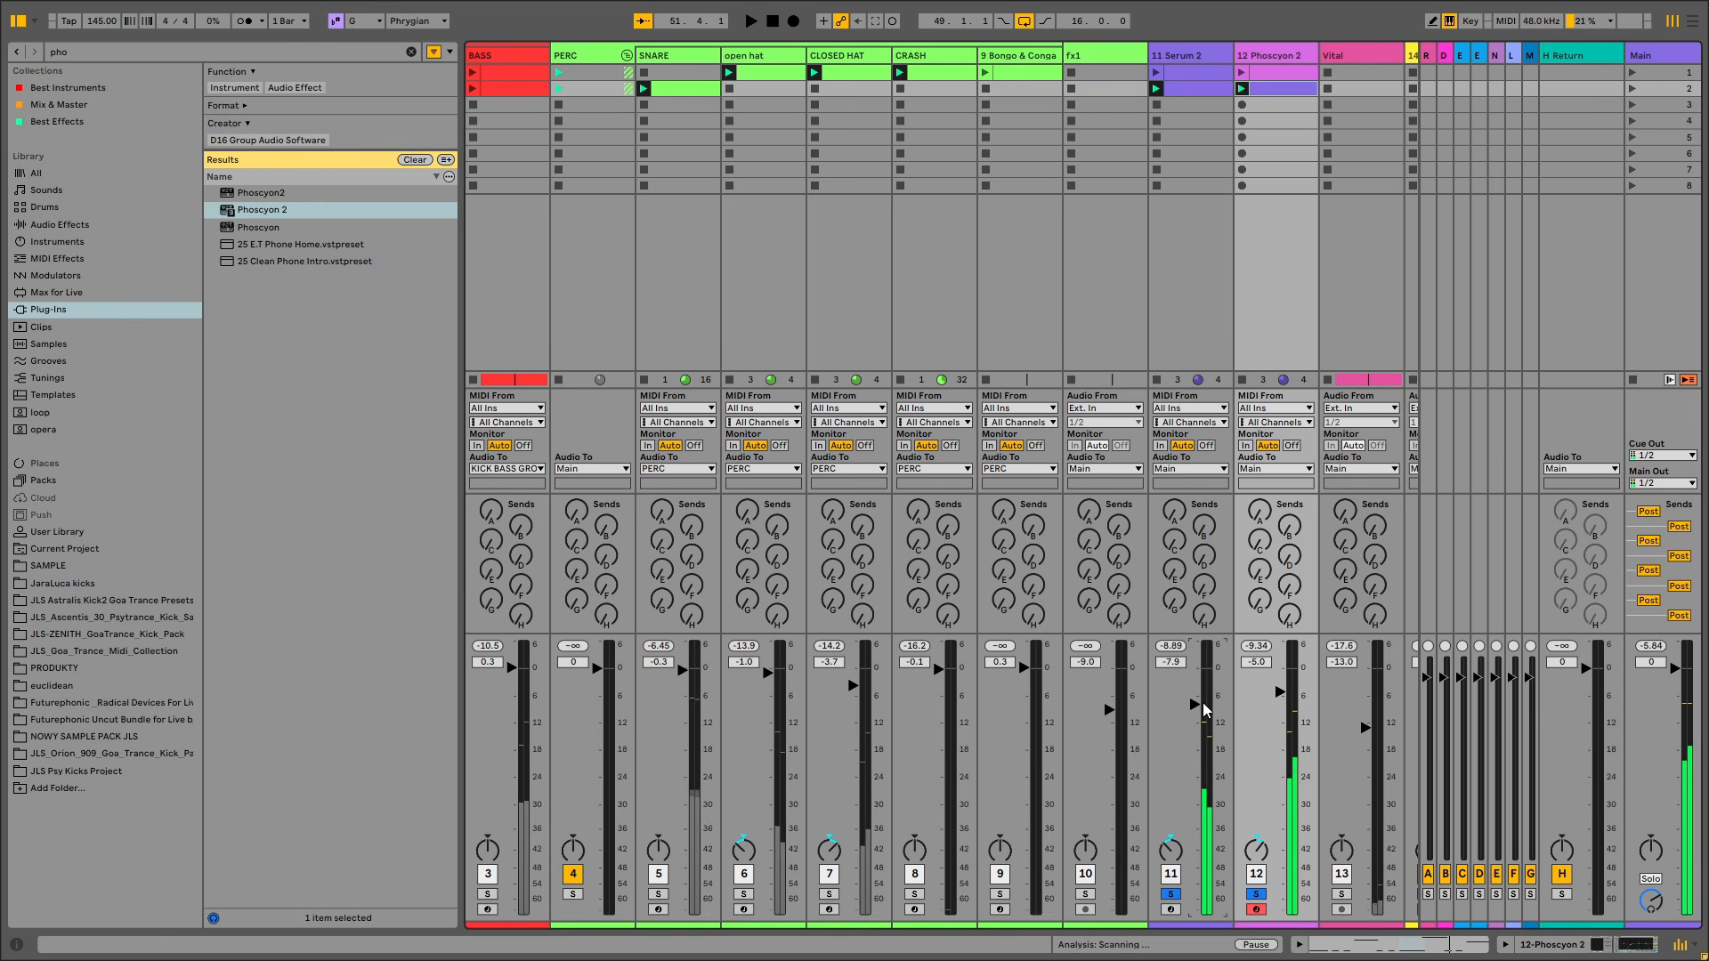
Show the Phoscyon 2 device chain and raise its EQ Eight low-cut frequency to 230 Hz during playback
double_click(1186, 62)
click(1253, 60)
key(space)
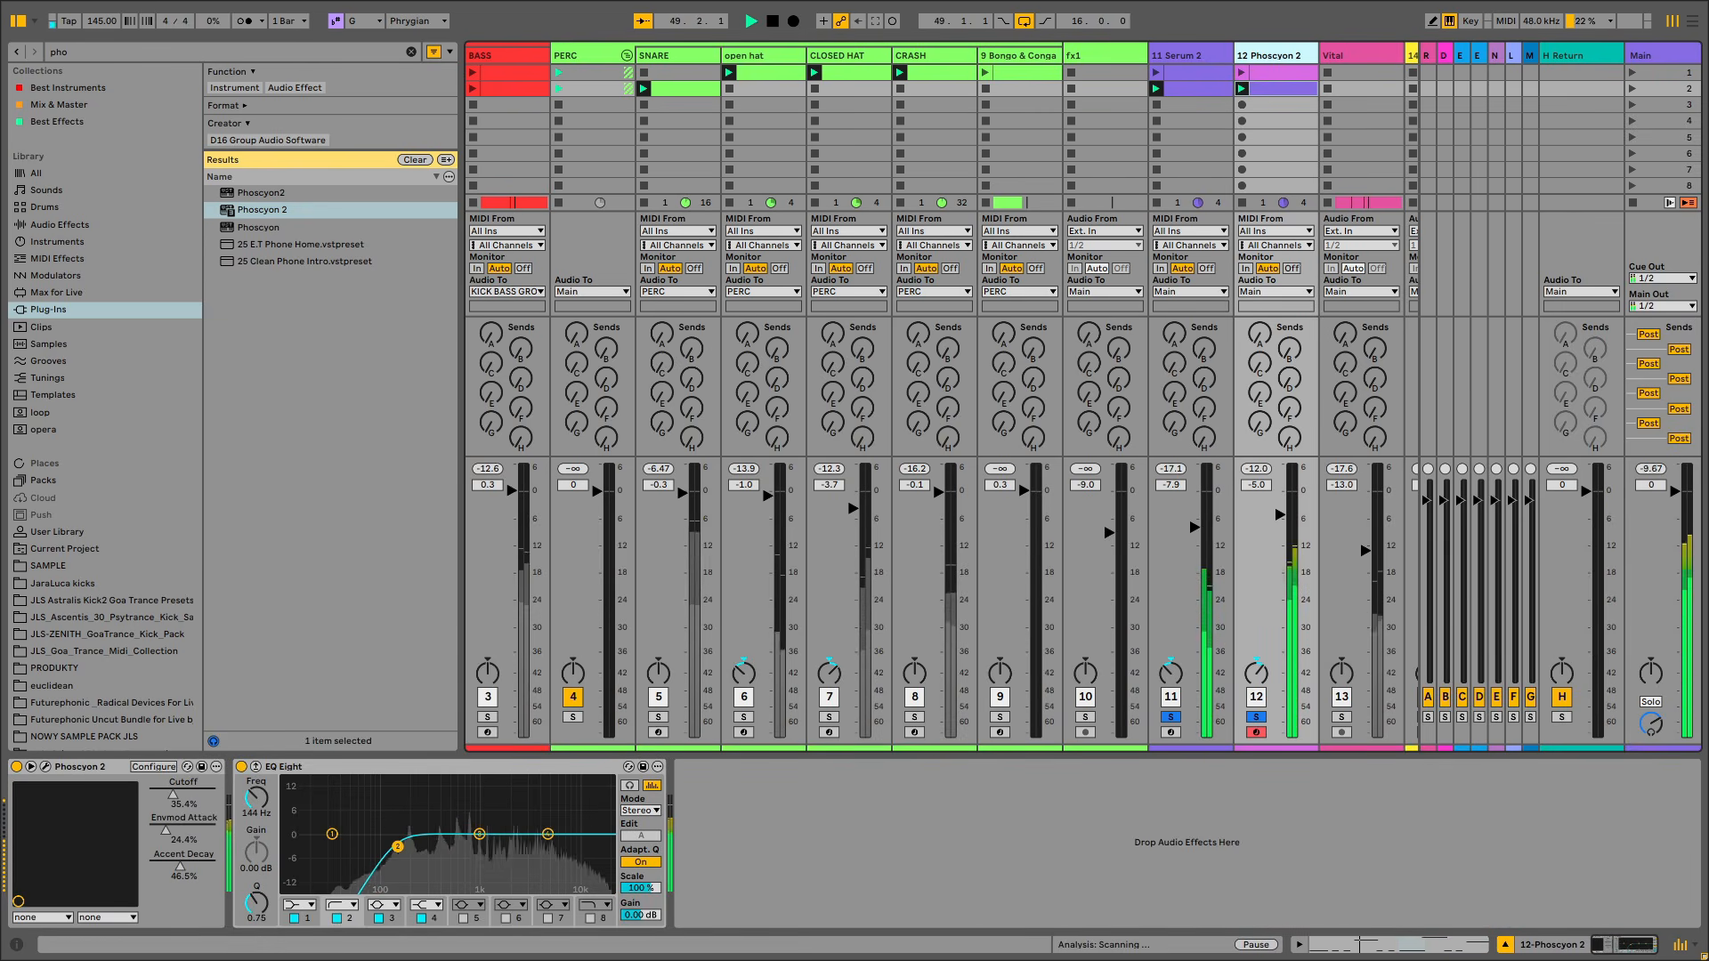
key(space)
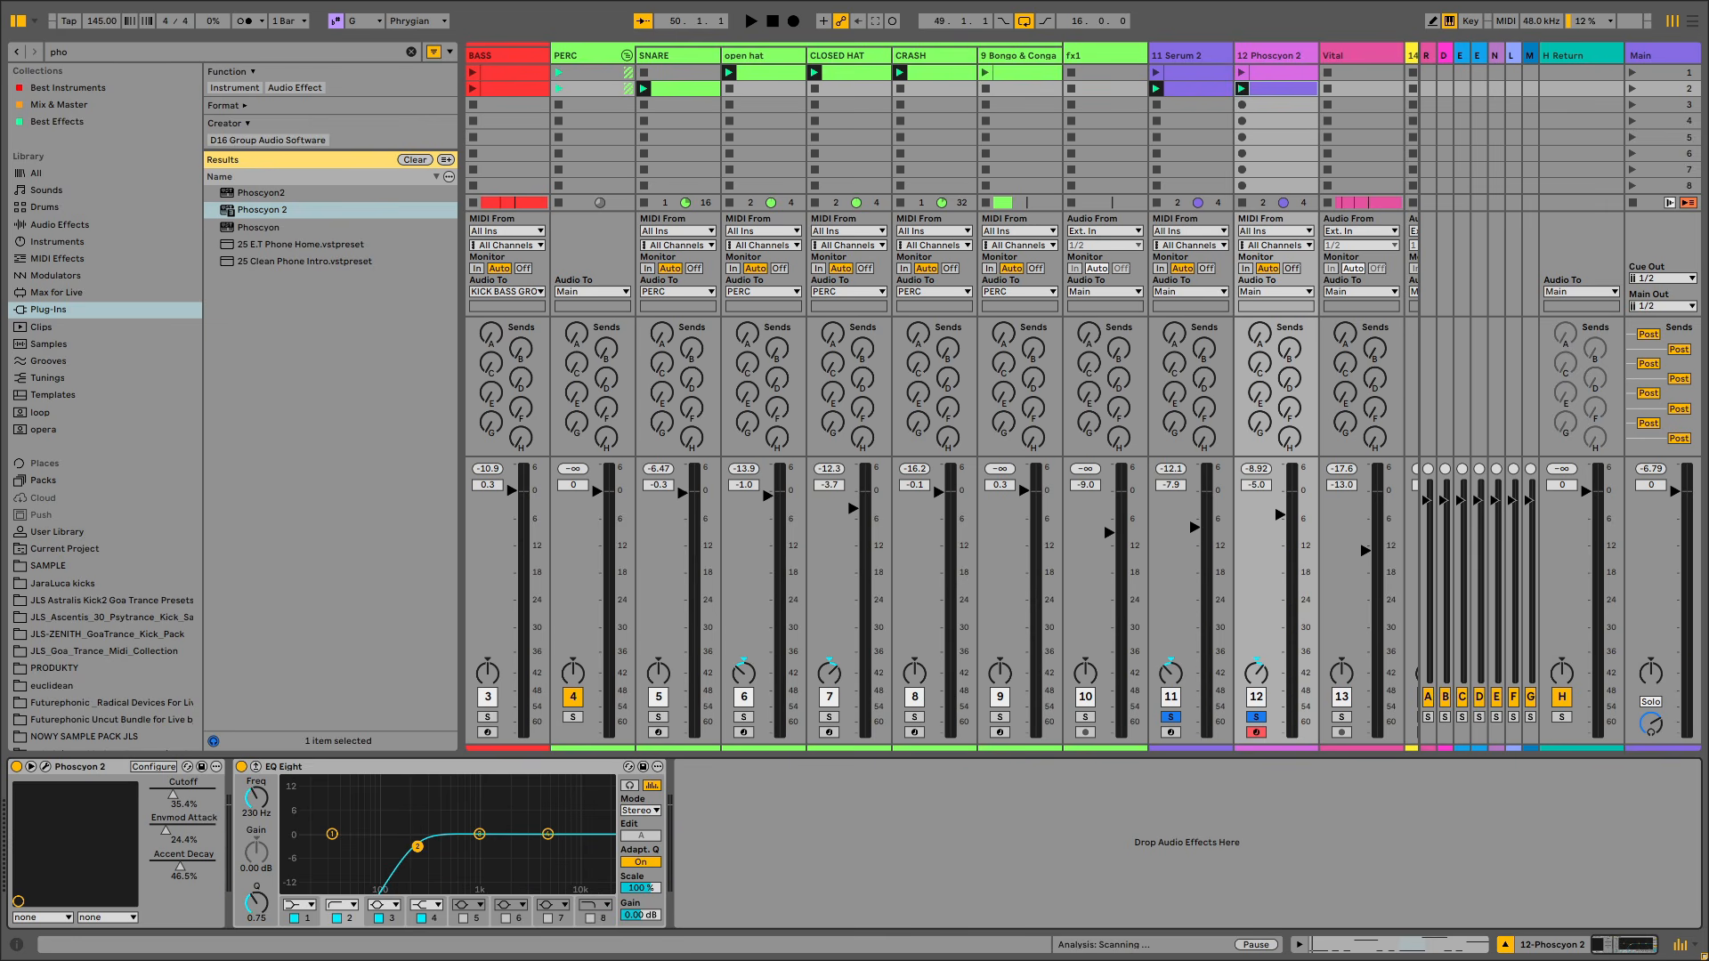
Solo only Phoscyon 2 and raise its EQ Eight low-cut frequency to about 1.16 kHz during playback
click(1257, 720)
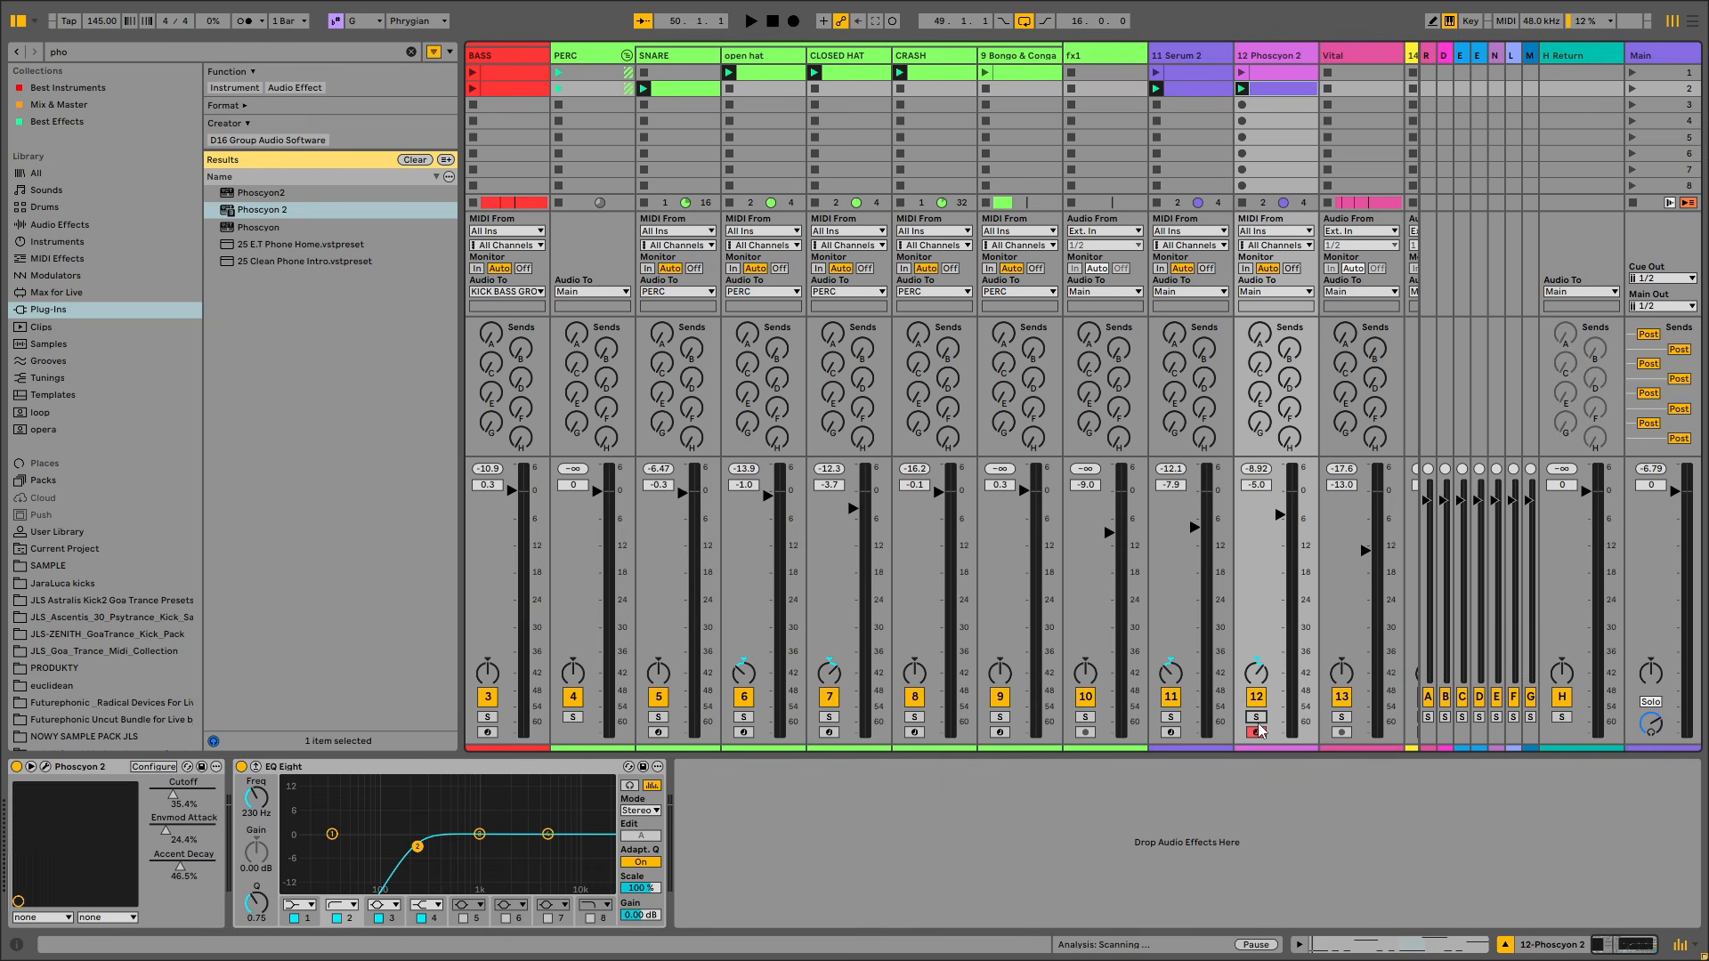
key(space)
drag(418, 847, 476, 852)
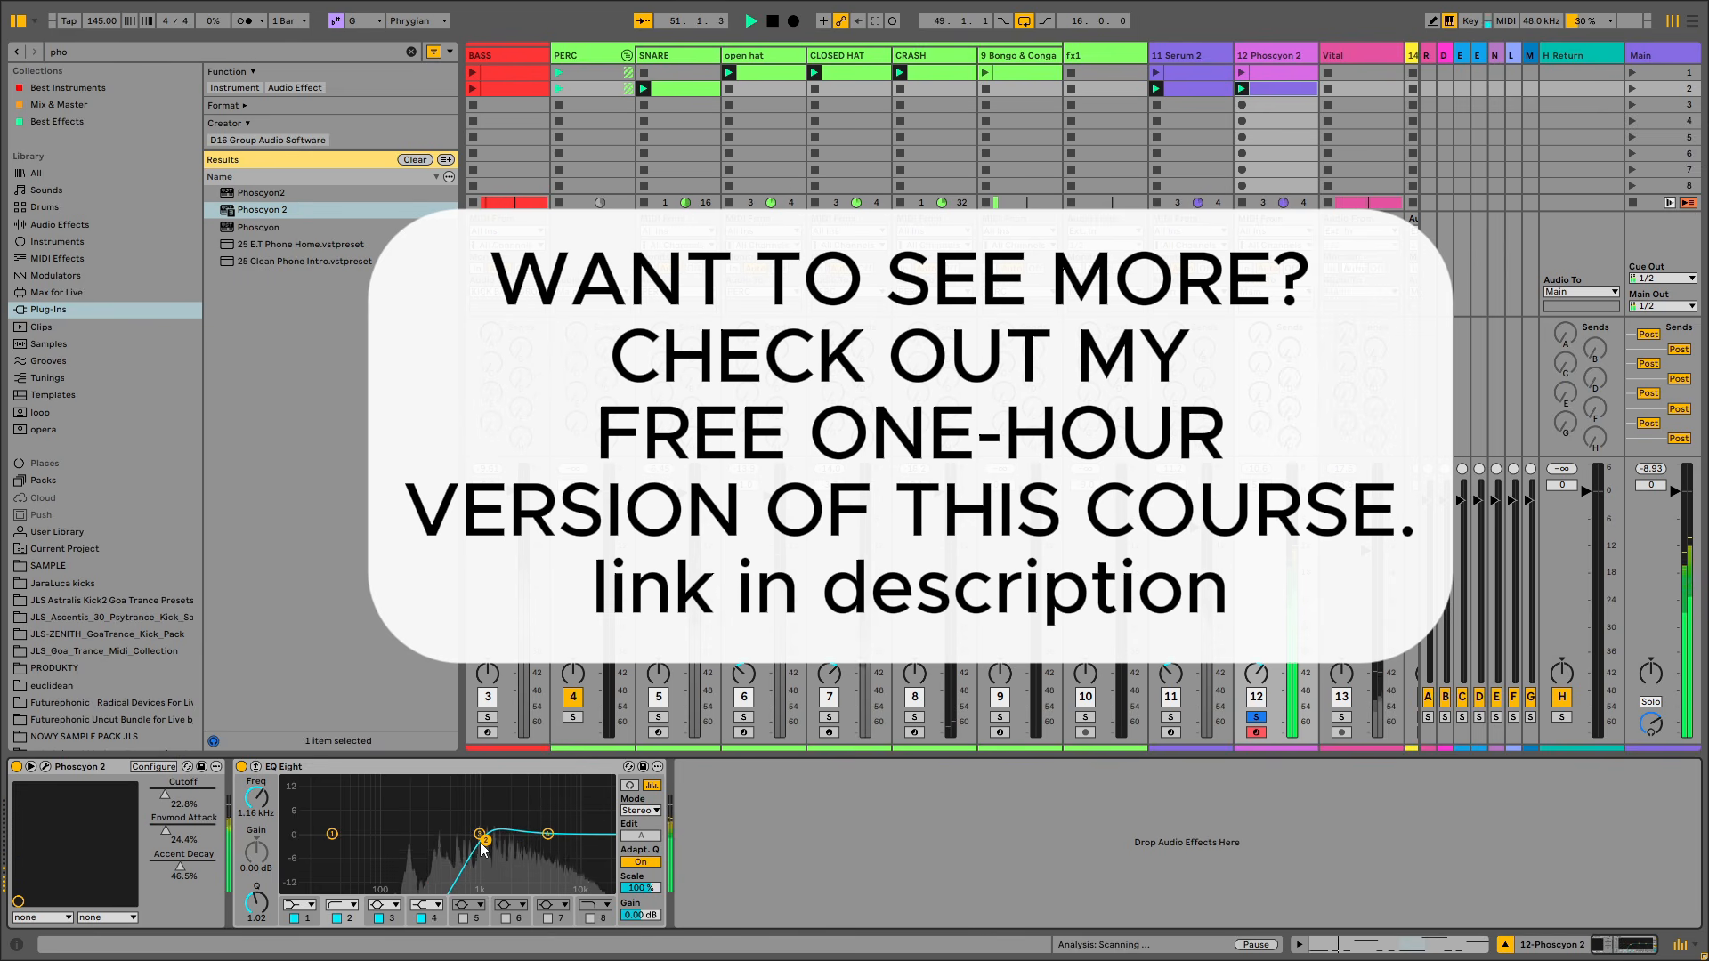